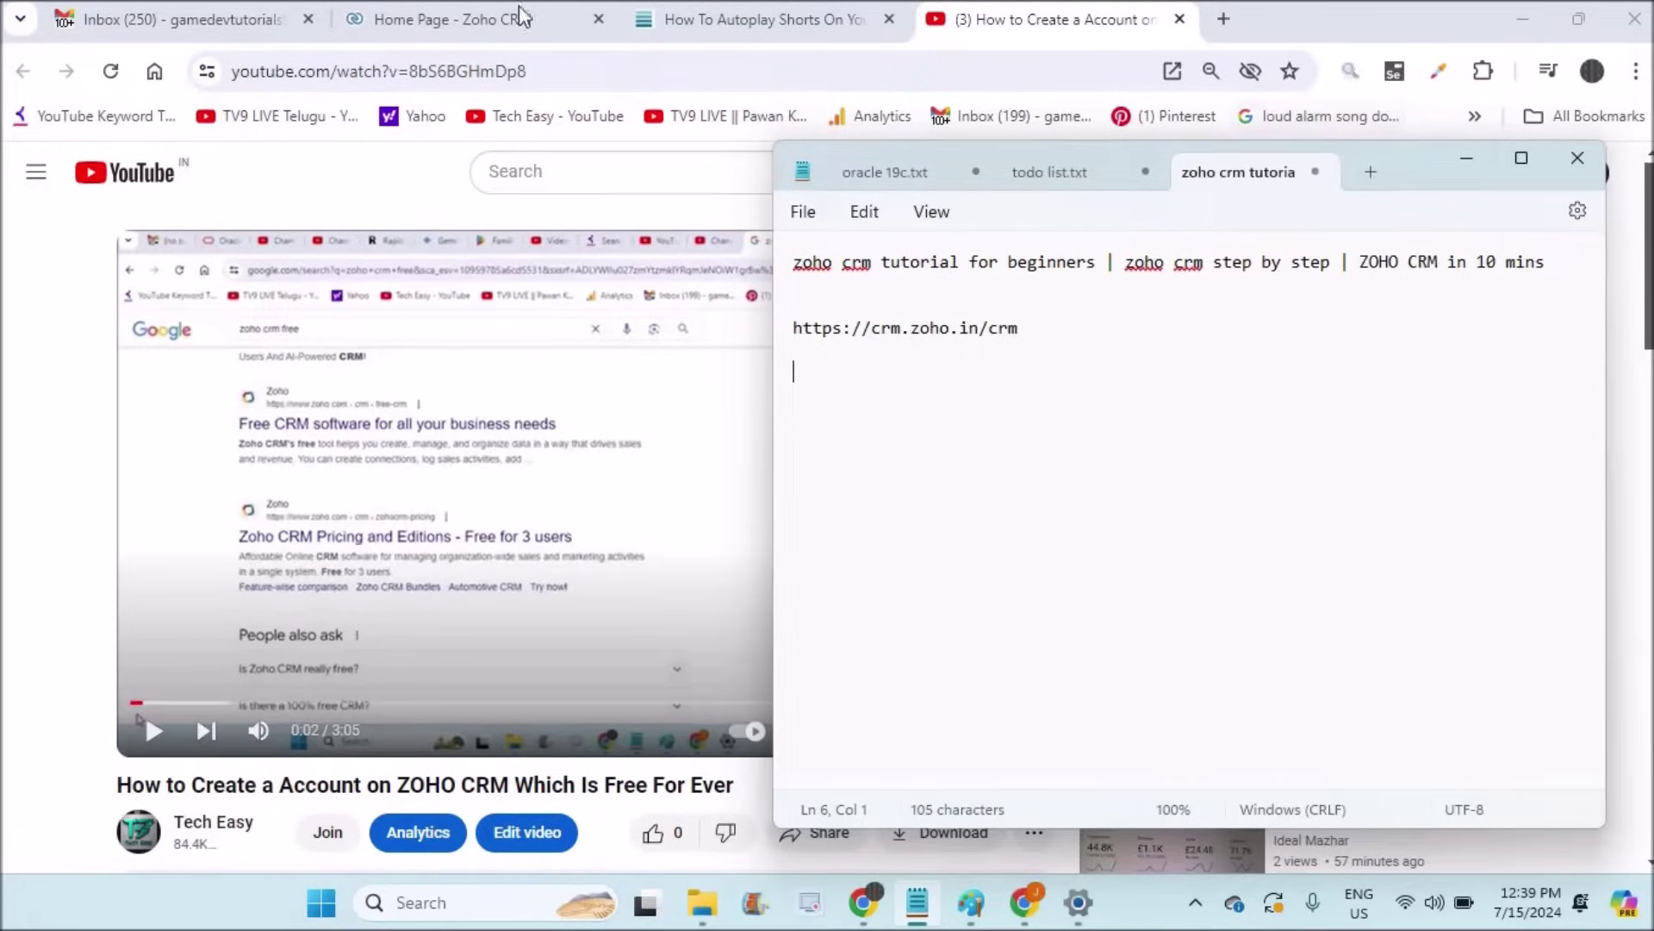
Step: Switch from the Notepad notes to the Zoho CRM home page in the browser
click(487, 26)
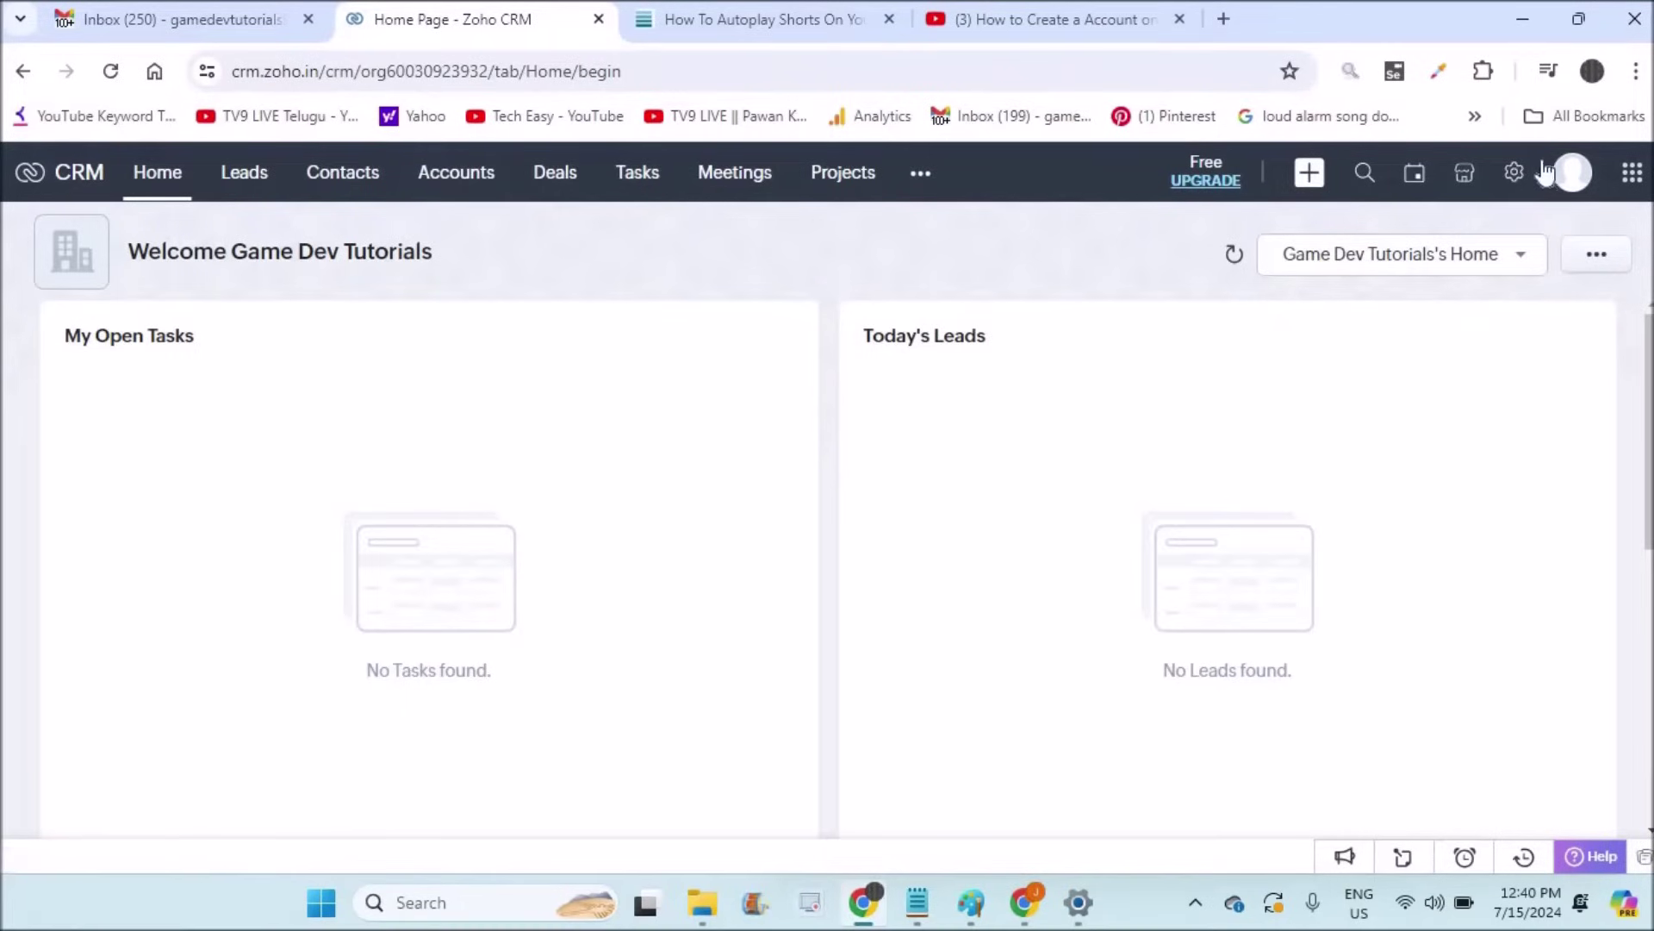
Step: Open the Zoho CRM Setup page, briefly checking the account-creation tutorial video
click(1515, 175)
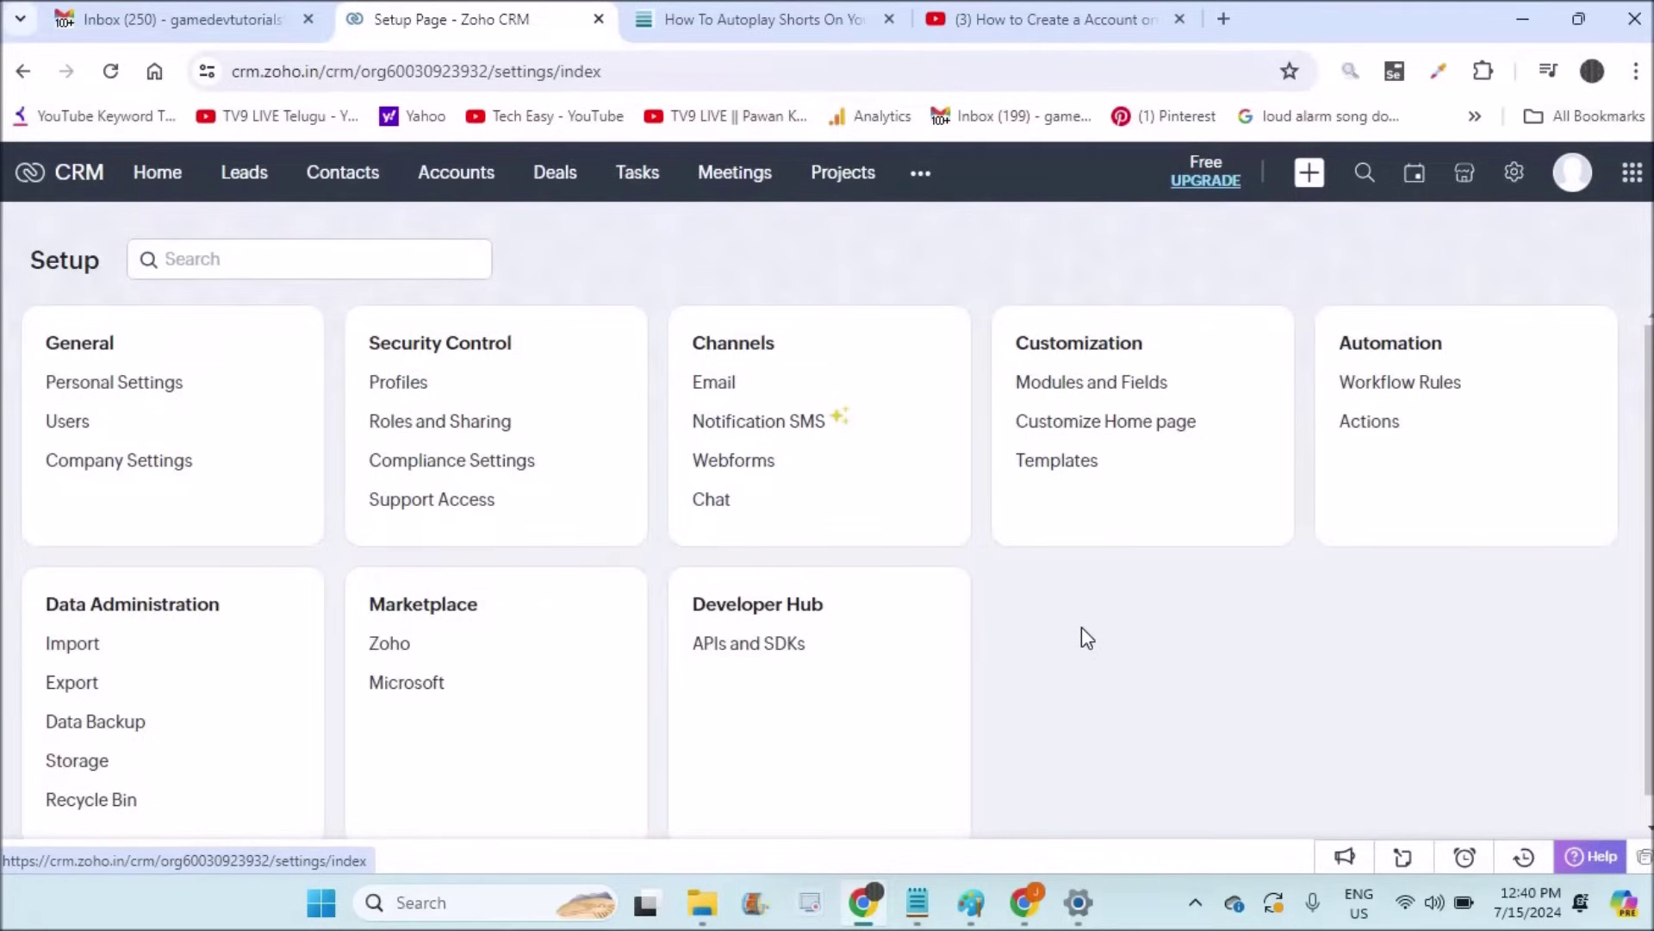
click(1021, 19)
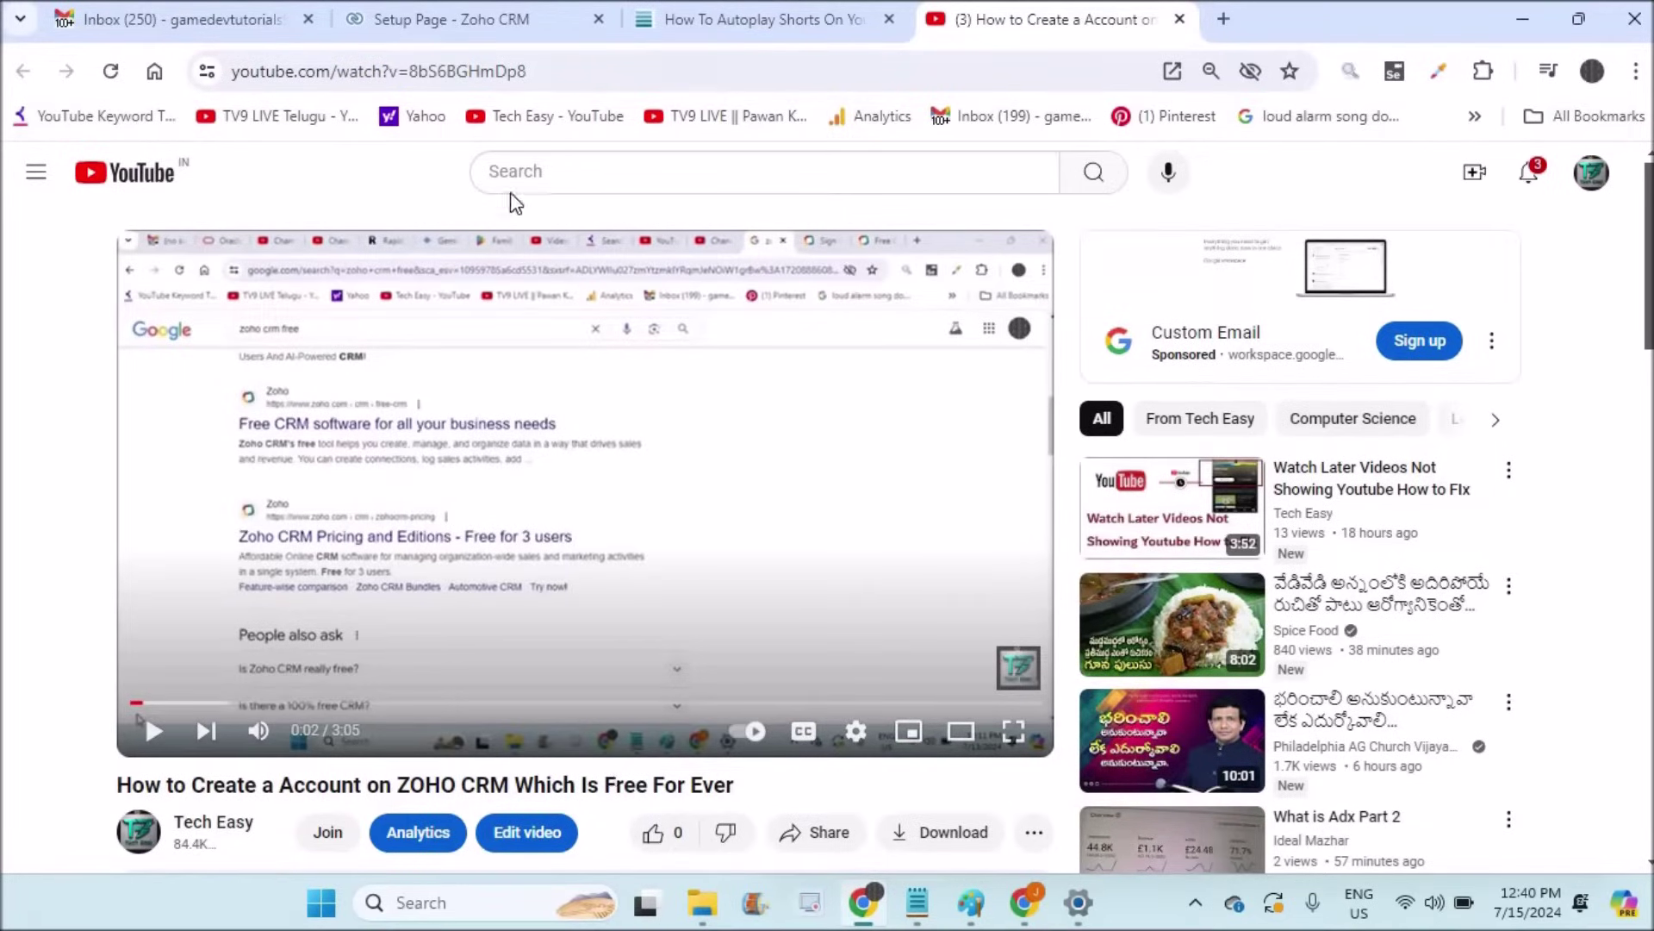
click(444, 26)
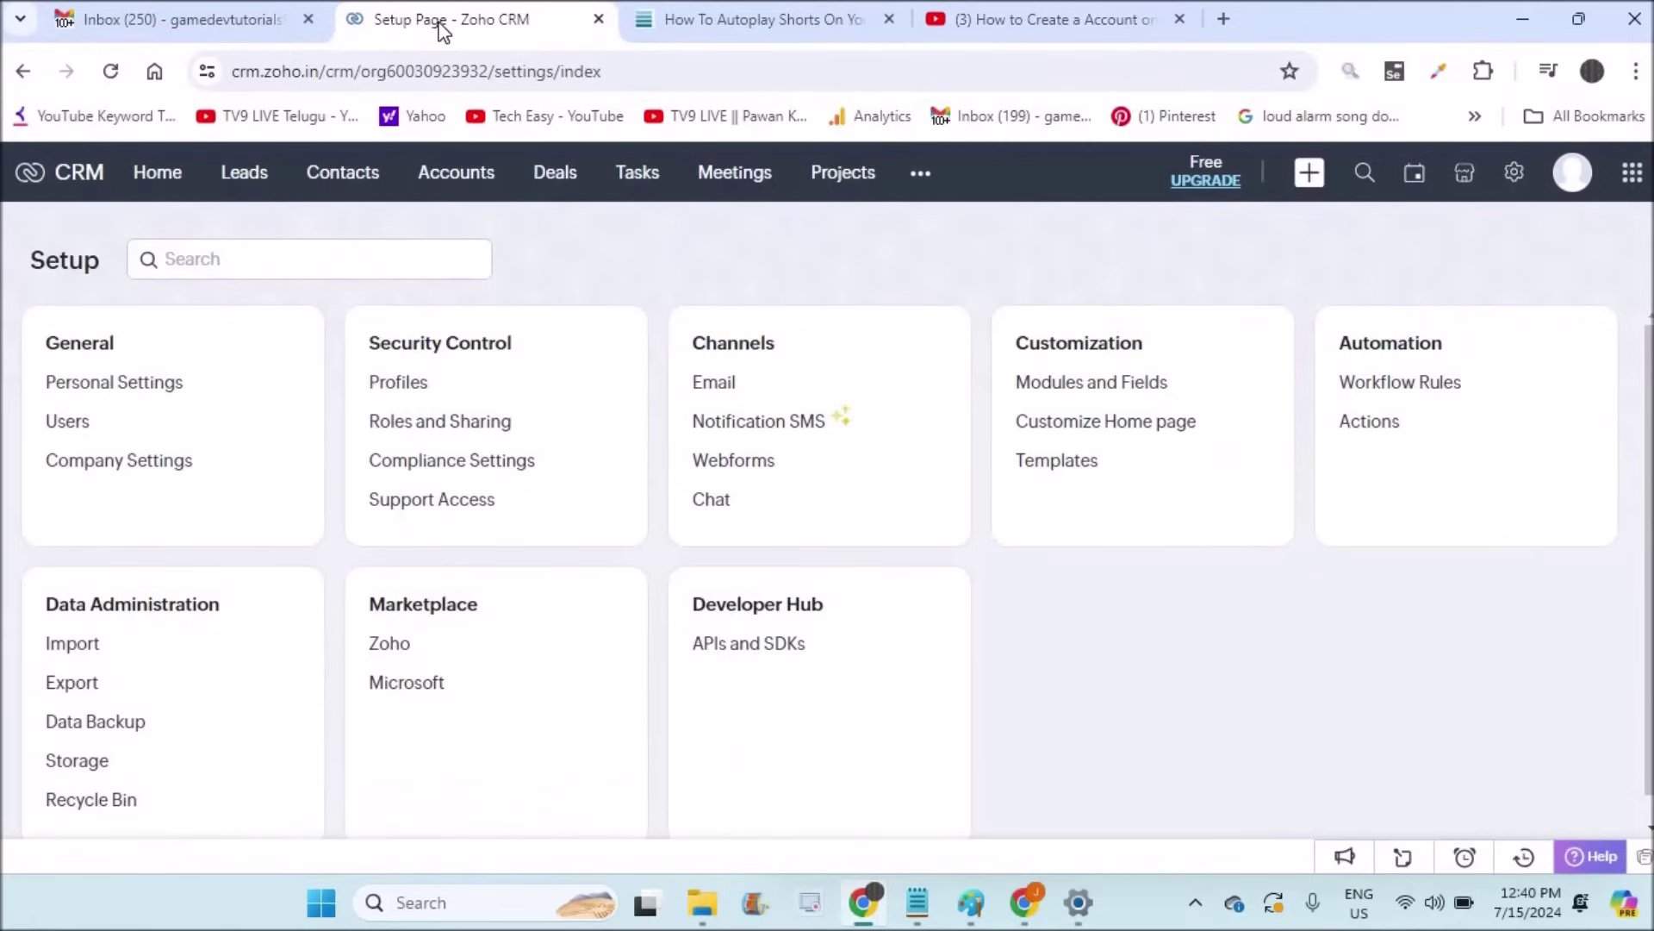
Step: Select the tutorial video's web address, then bring the Notepad tutorial notes forward
click(1053, 24)
click(749, 72)
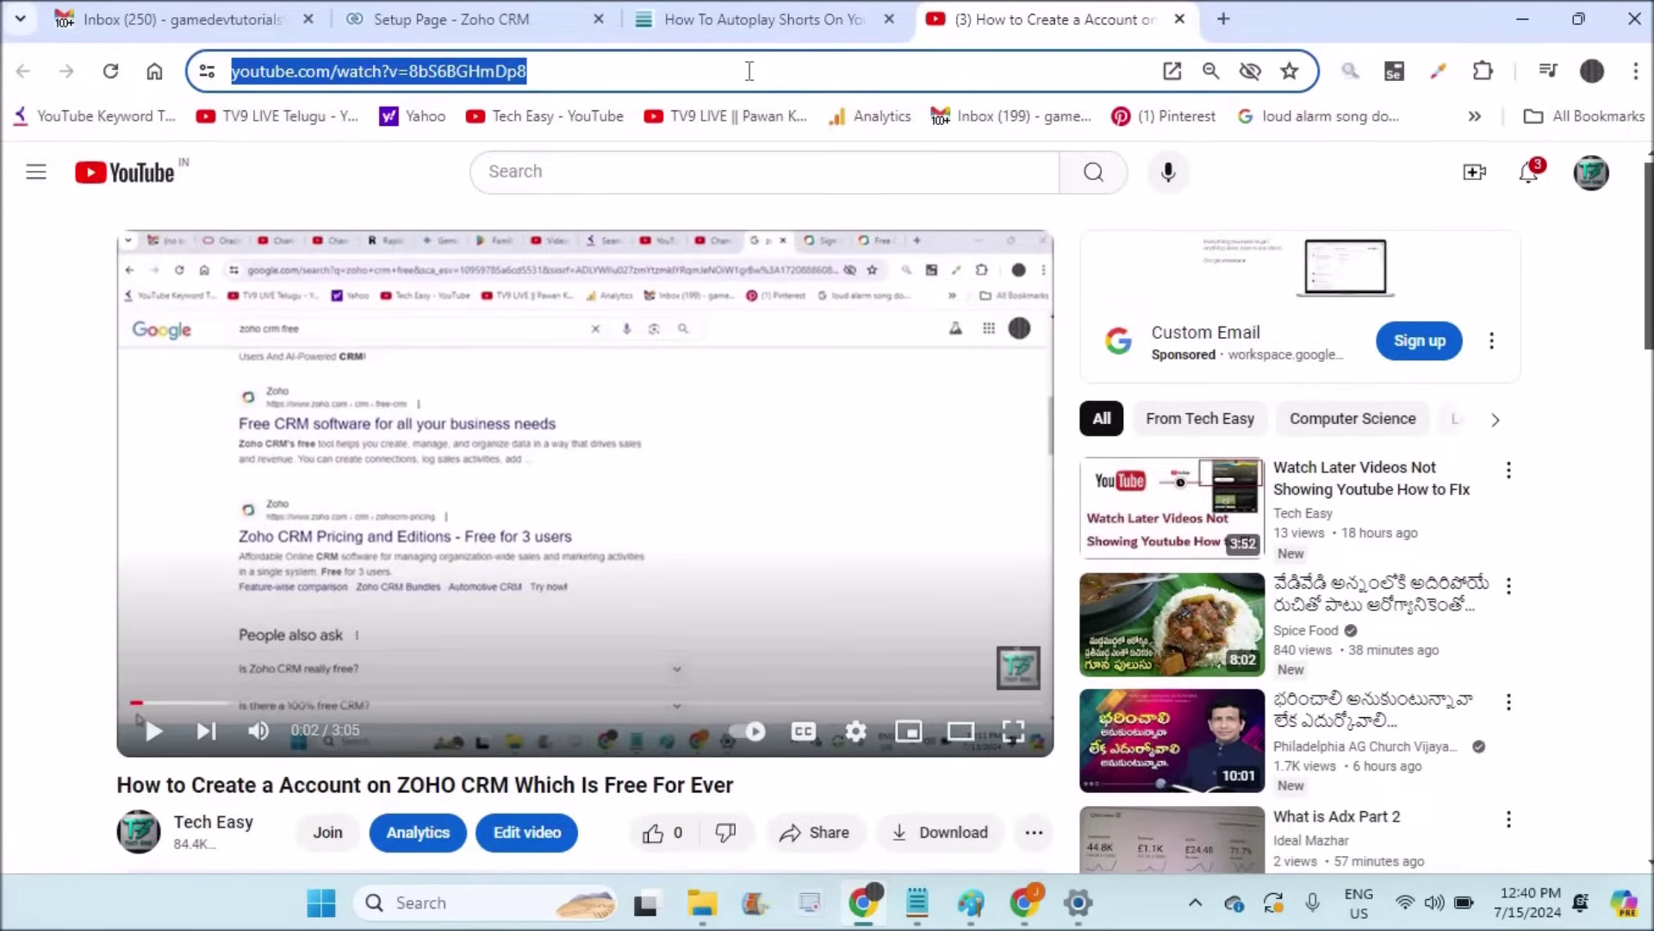
click(472, 22)
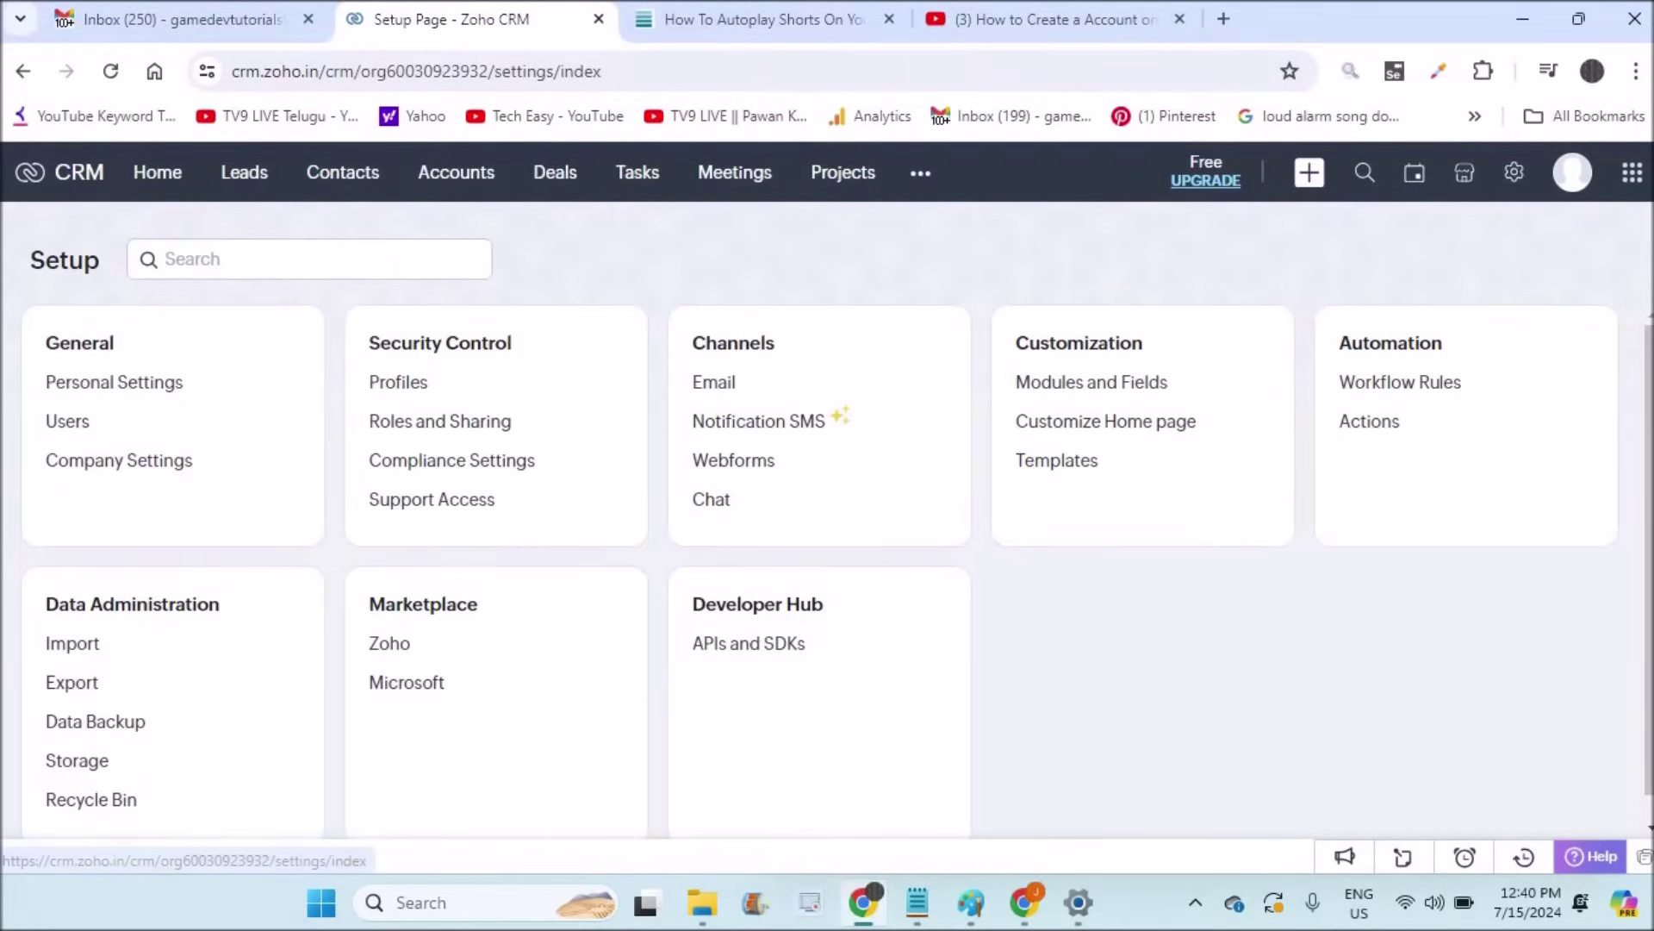
click(917, 903)
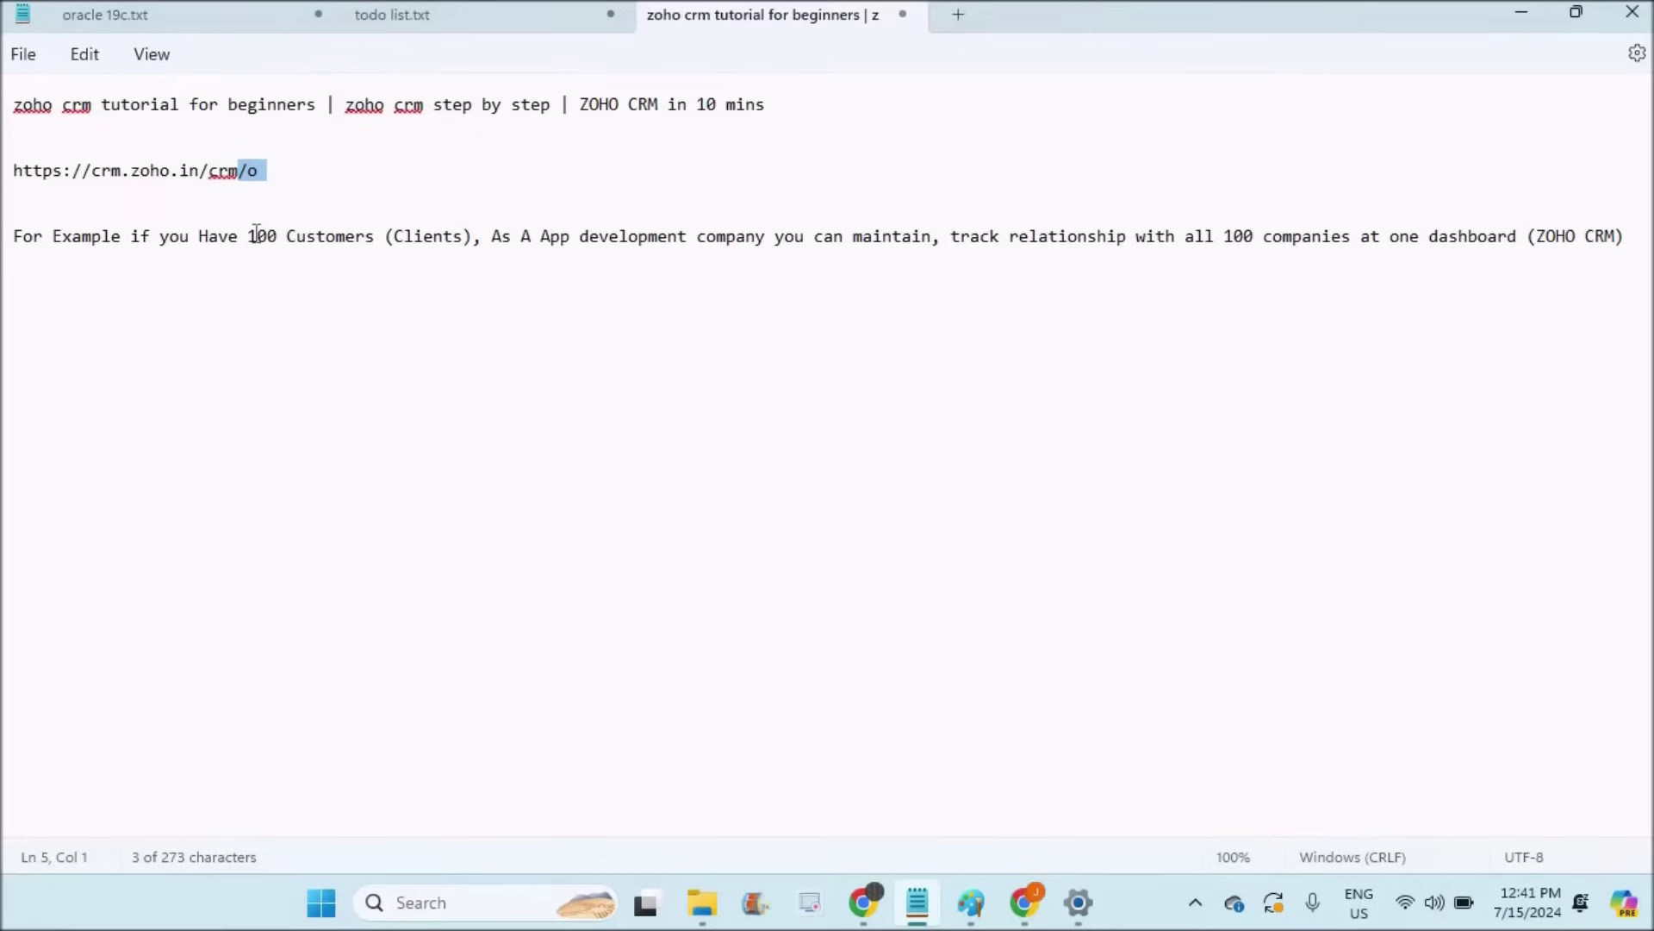
Step: Highlight the '100 Customer' example in the notes and return to Zoho CRM Setup
drag(250, 236, 369, 243)
click(863, 902)
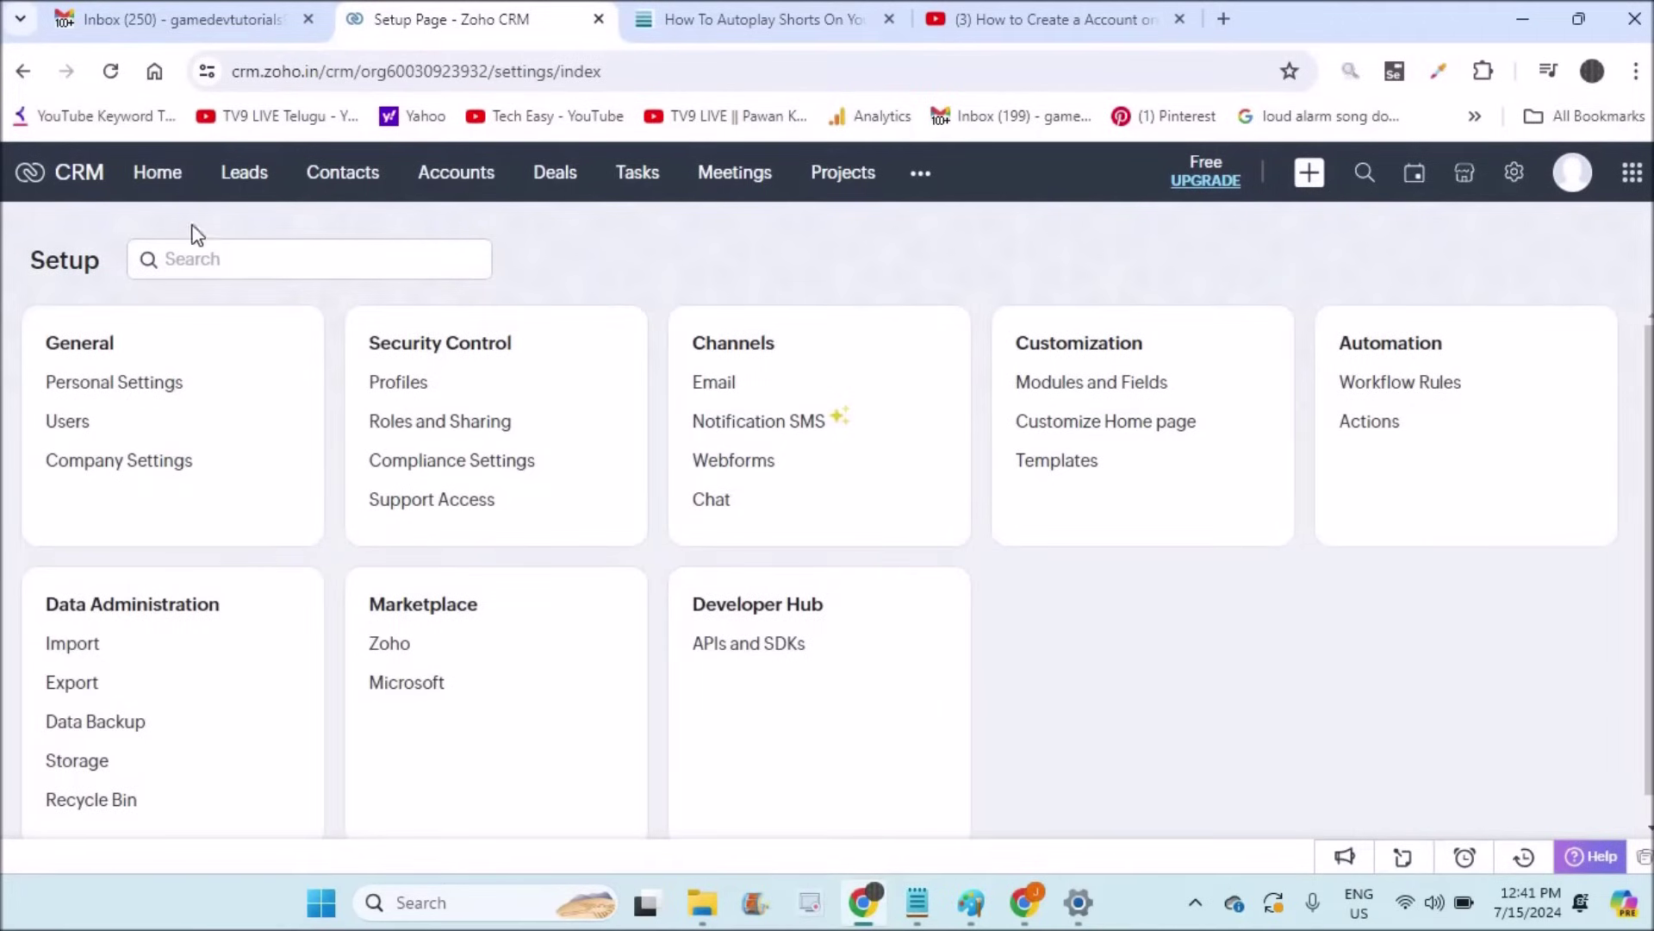
click(463, 184)
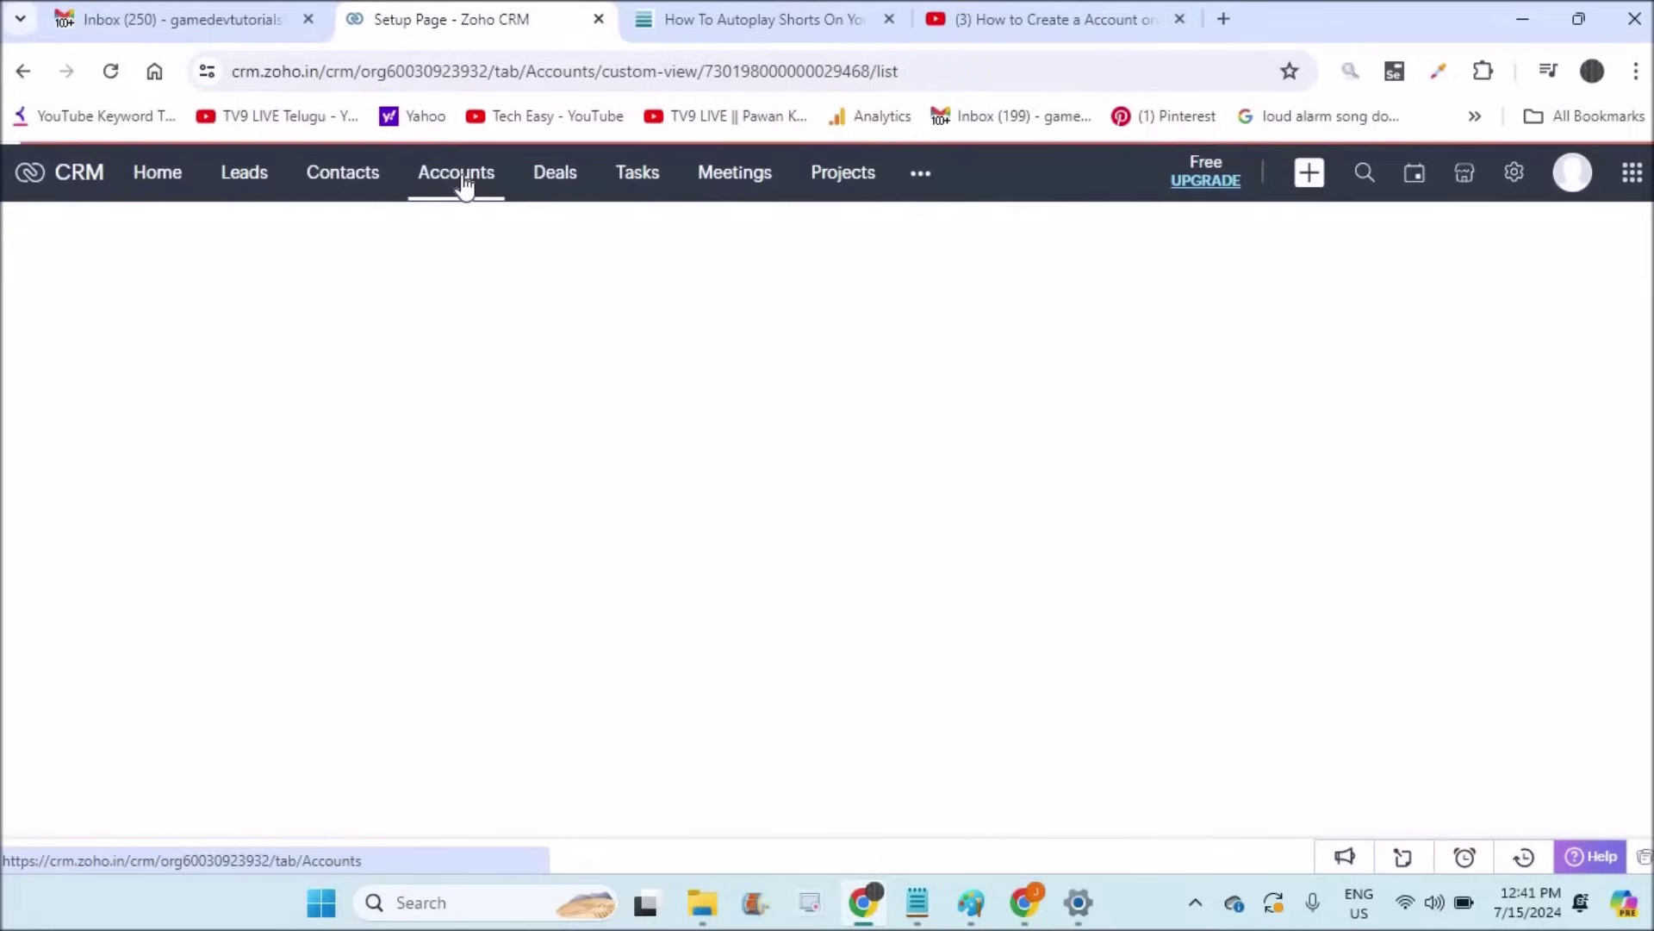
click(209, 168)
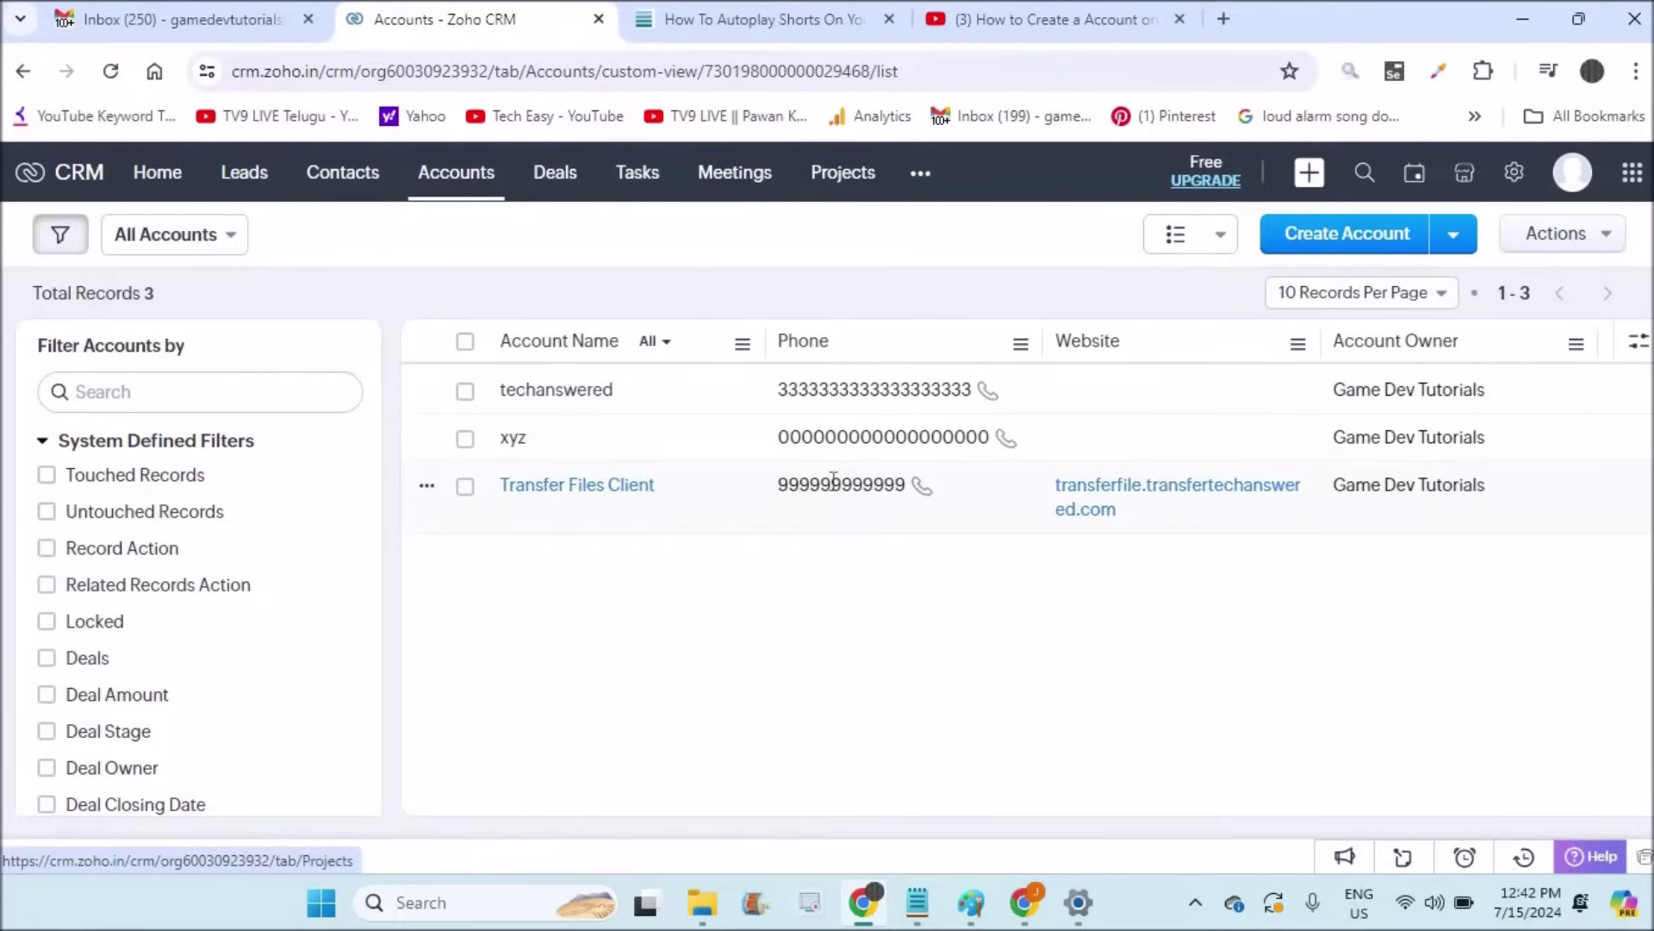
click(1516, 175)
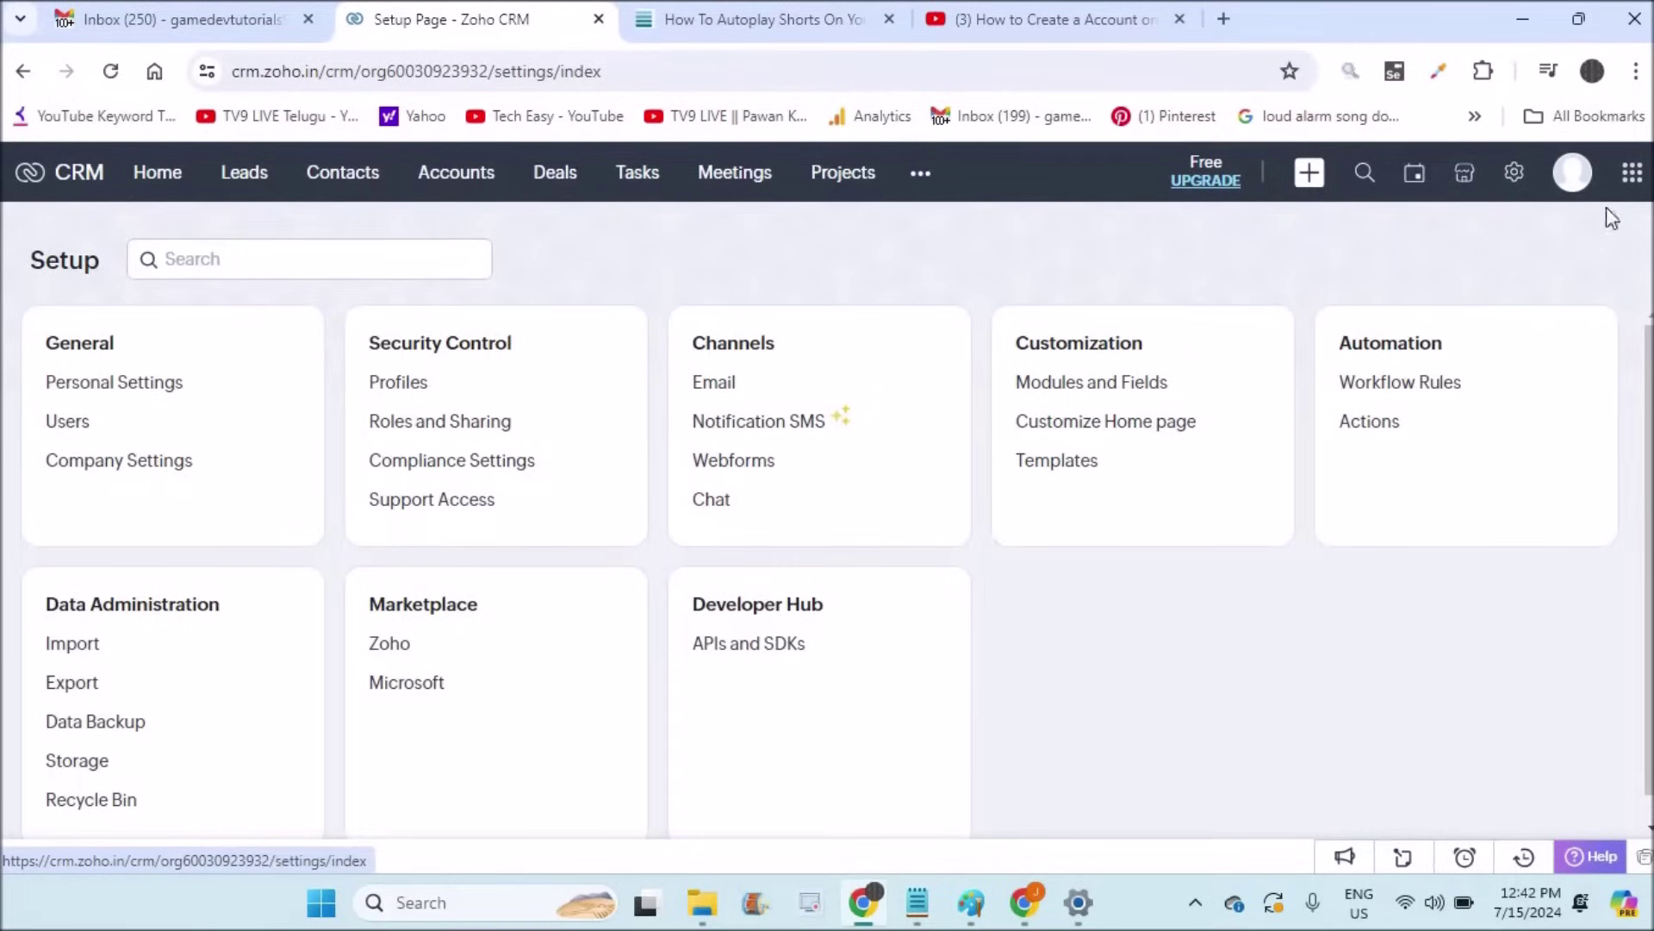
Step: Glance at the profile panel, close it, and go to the Leads module
click(1573, 176)
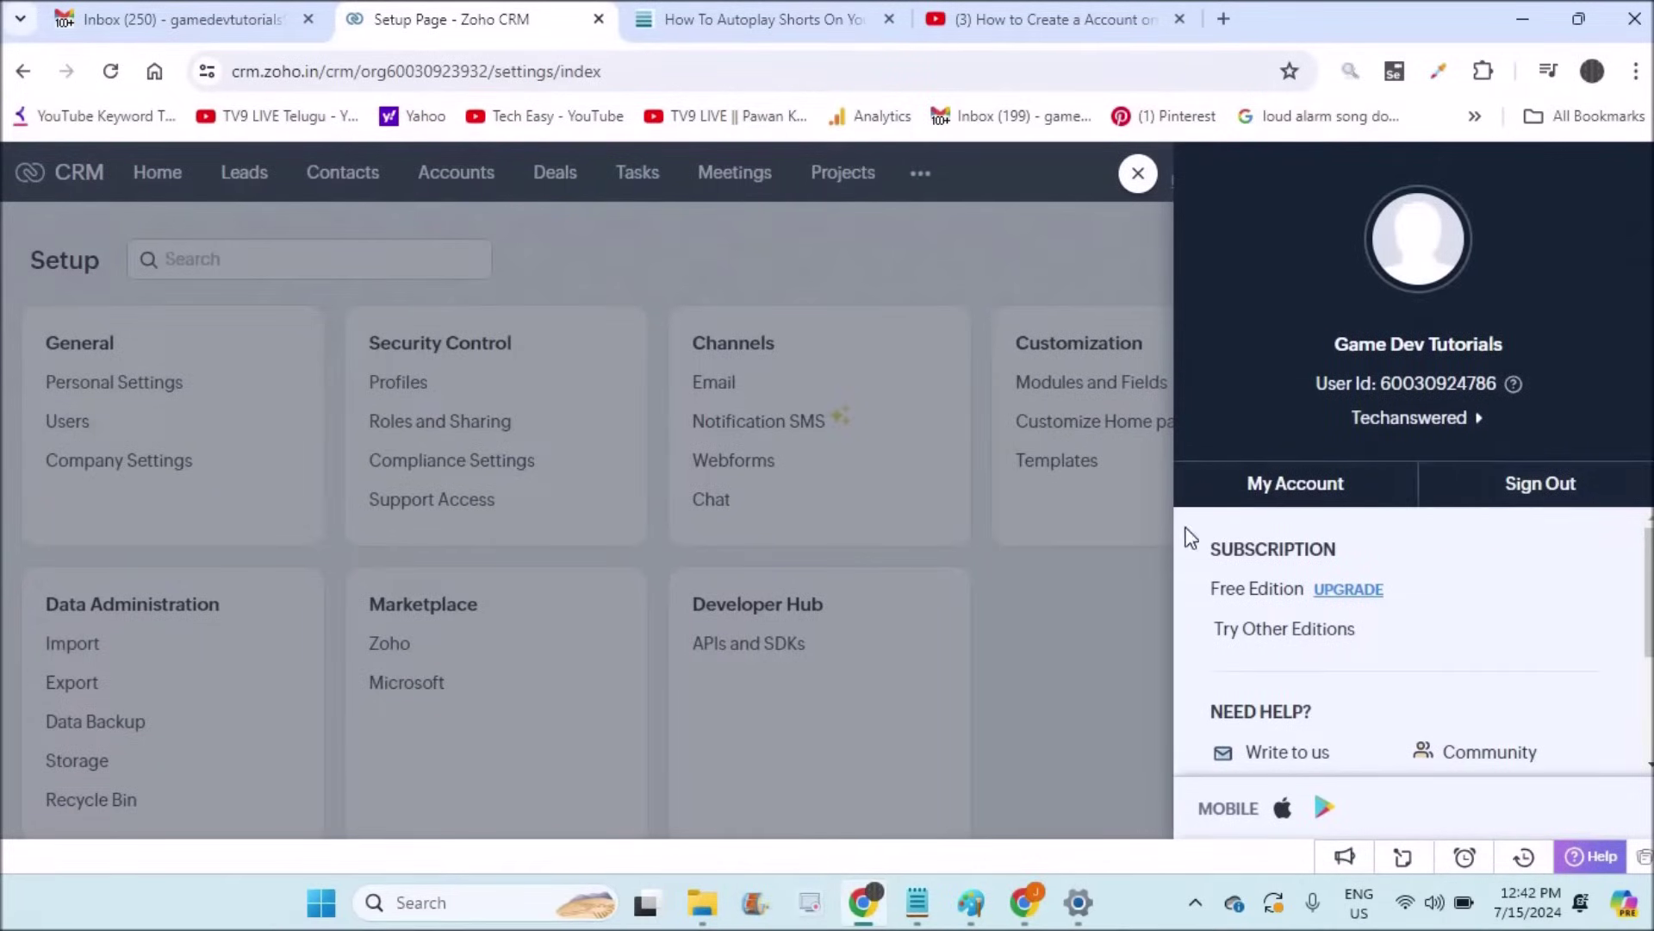
click(871, 262)
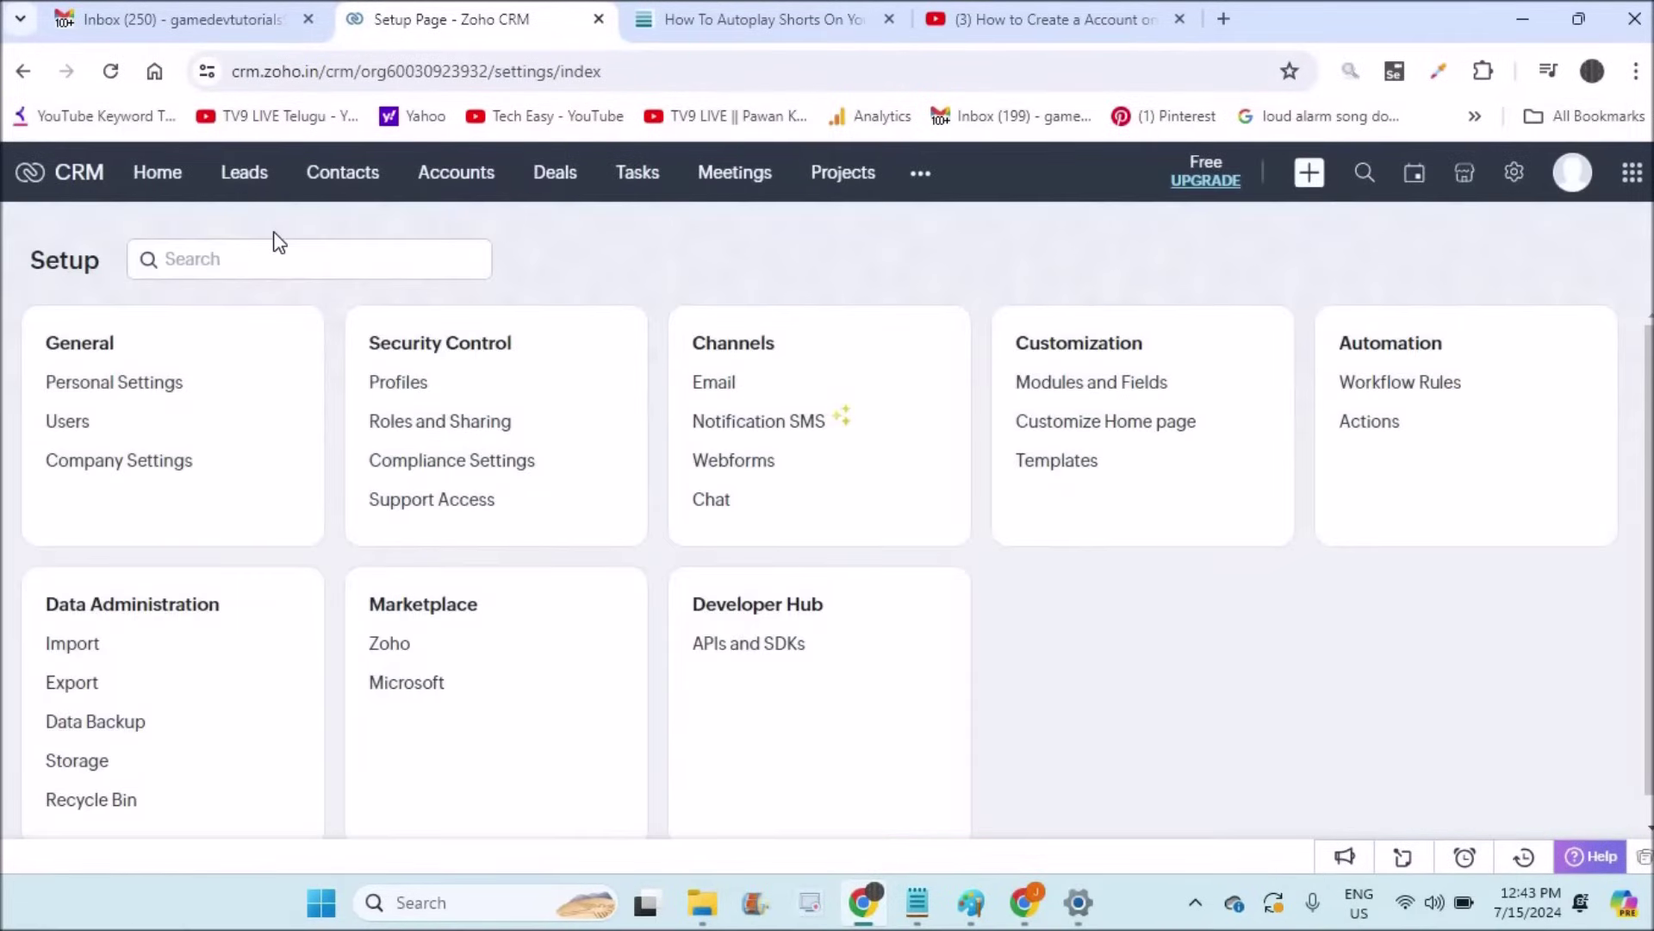
click(244, 183)
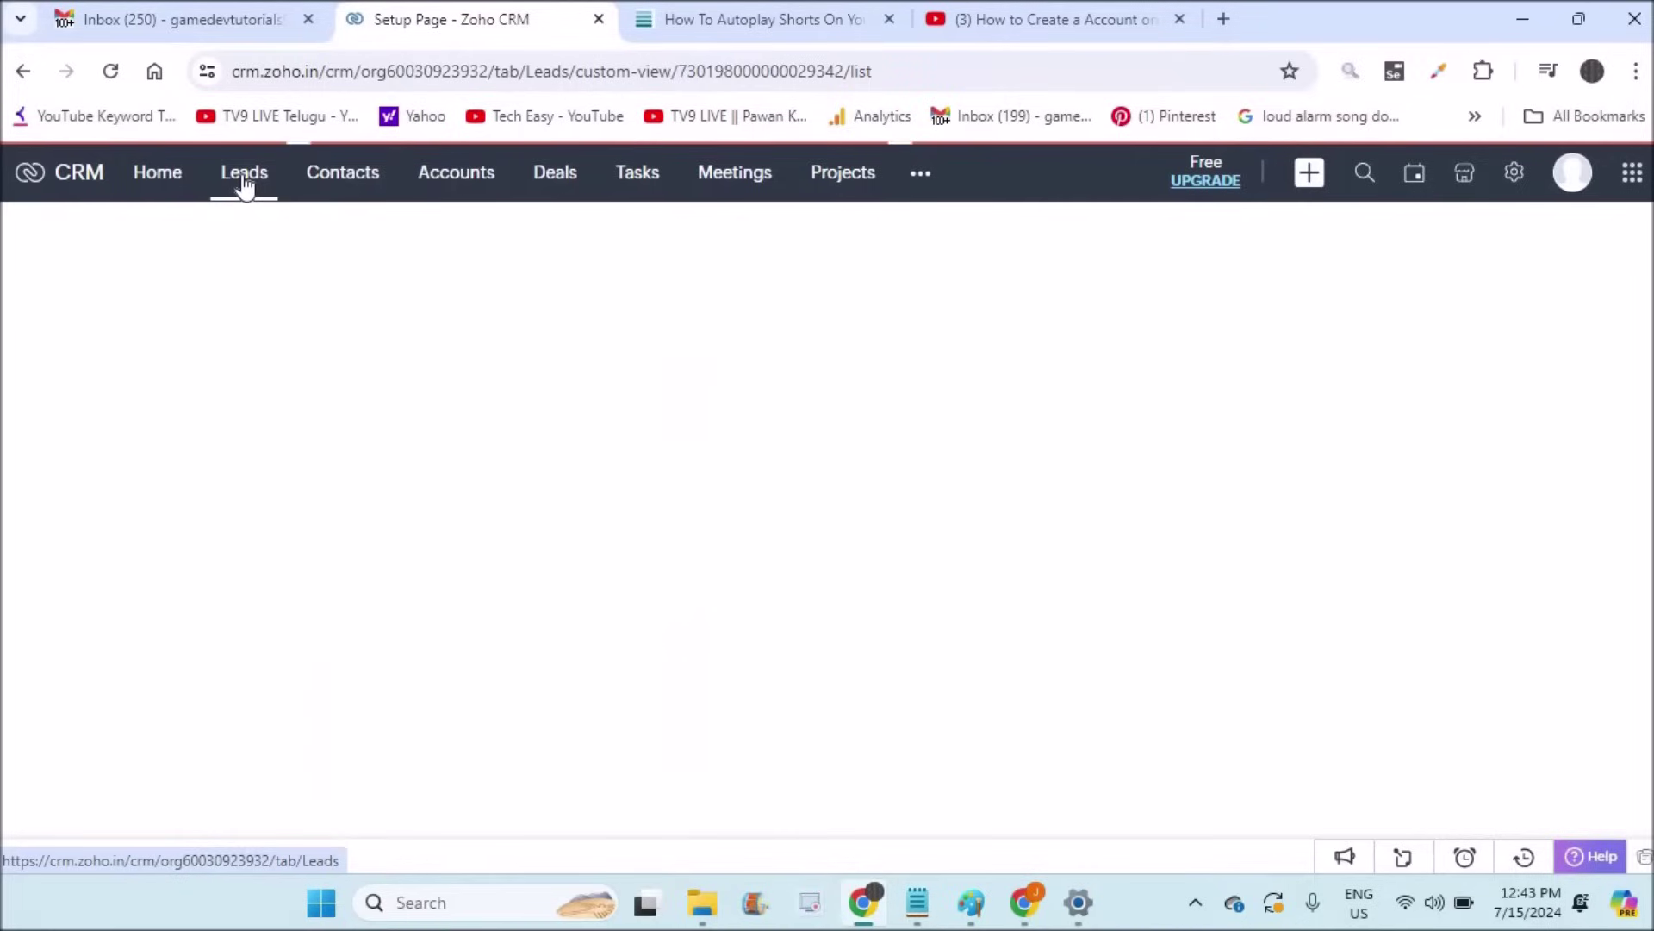
Step: Search Google for 'techanswered' in a new tab, then return to the empty Leads list
click(1224, 19)
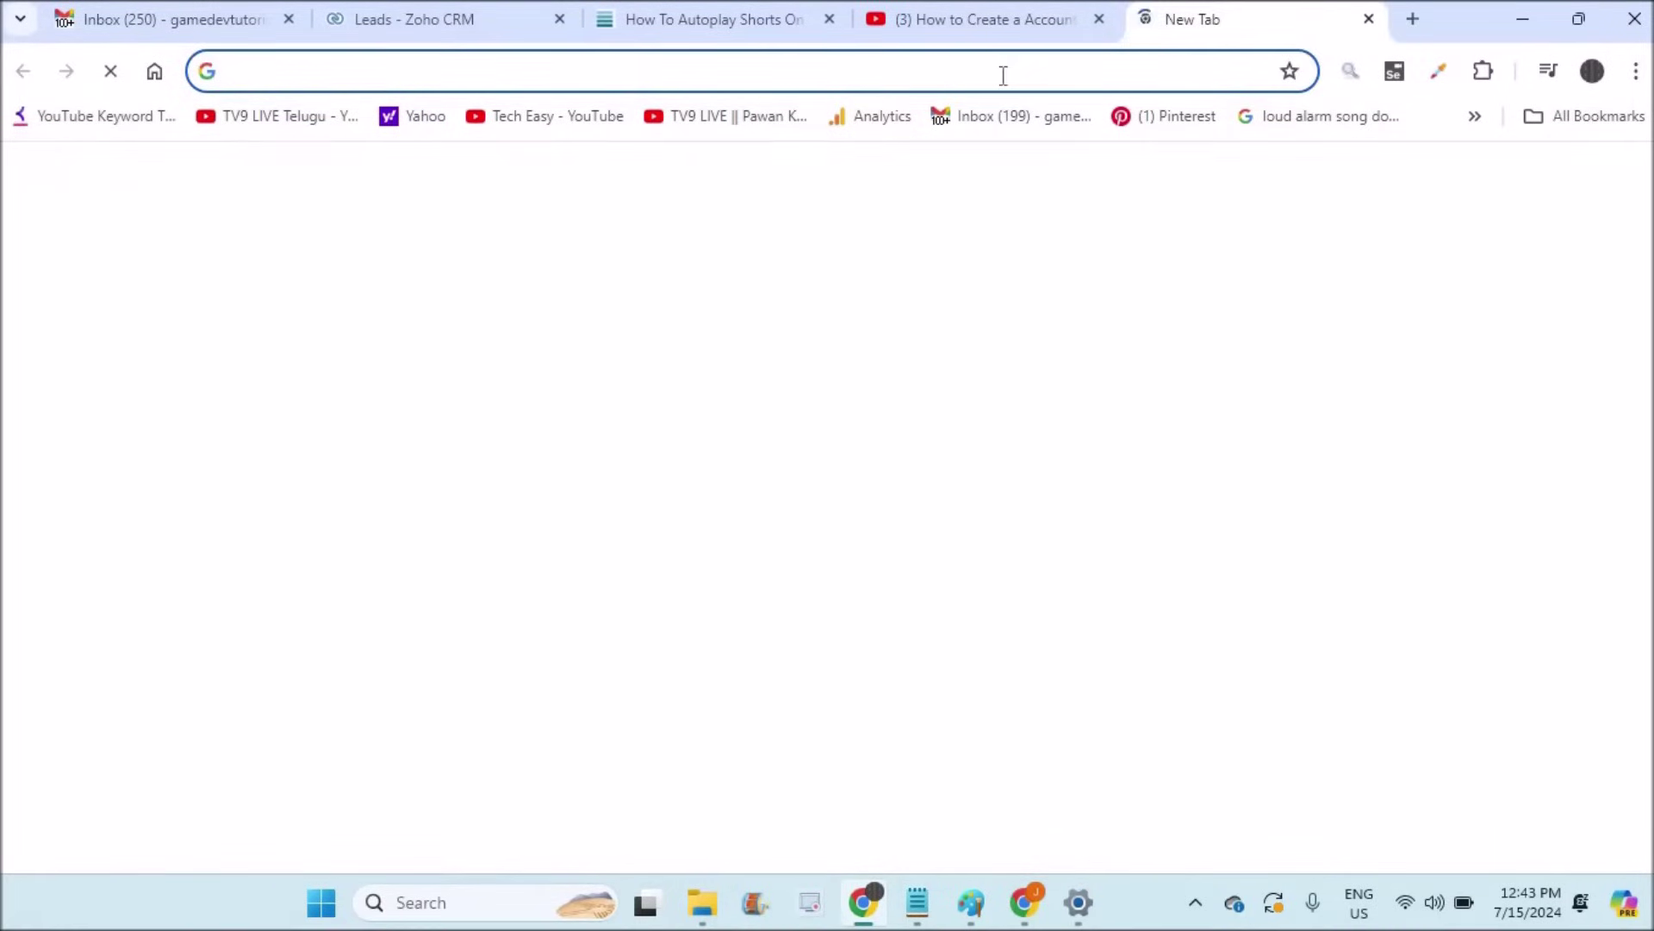
text(google.com)
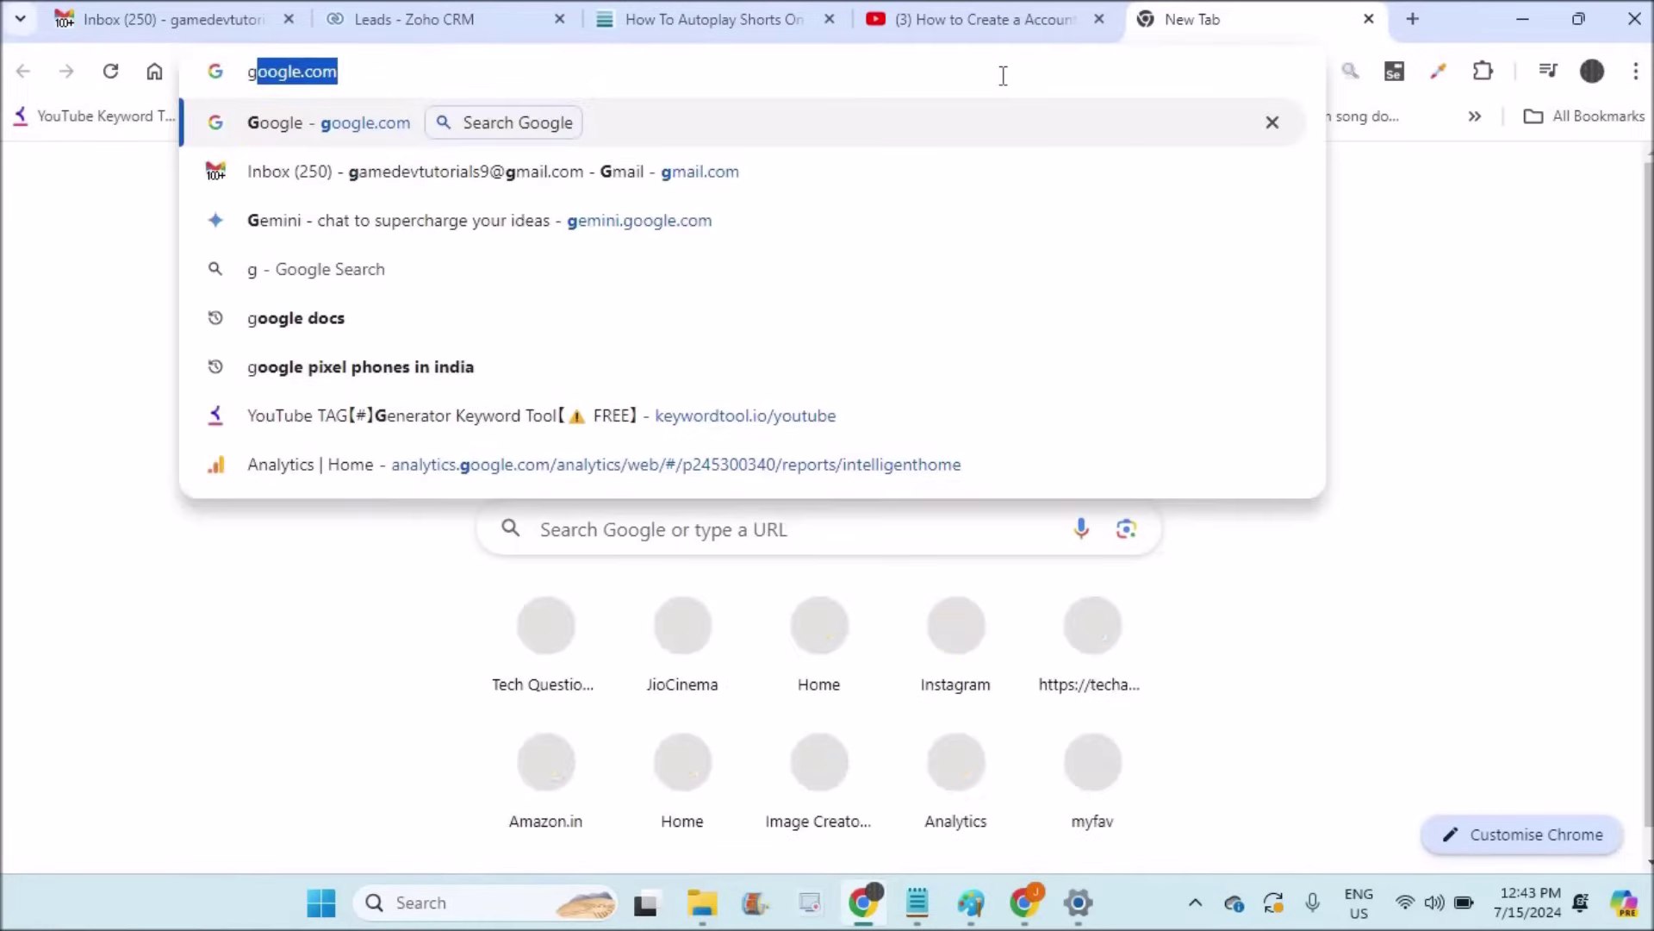
key(Return)
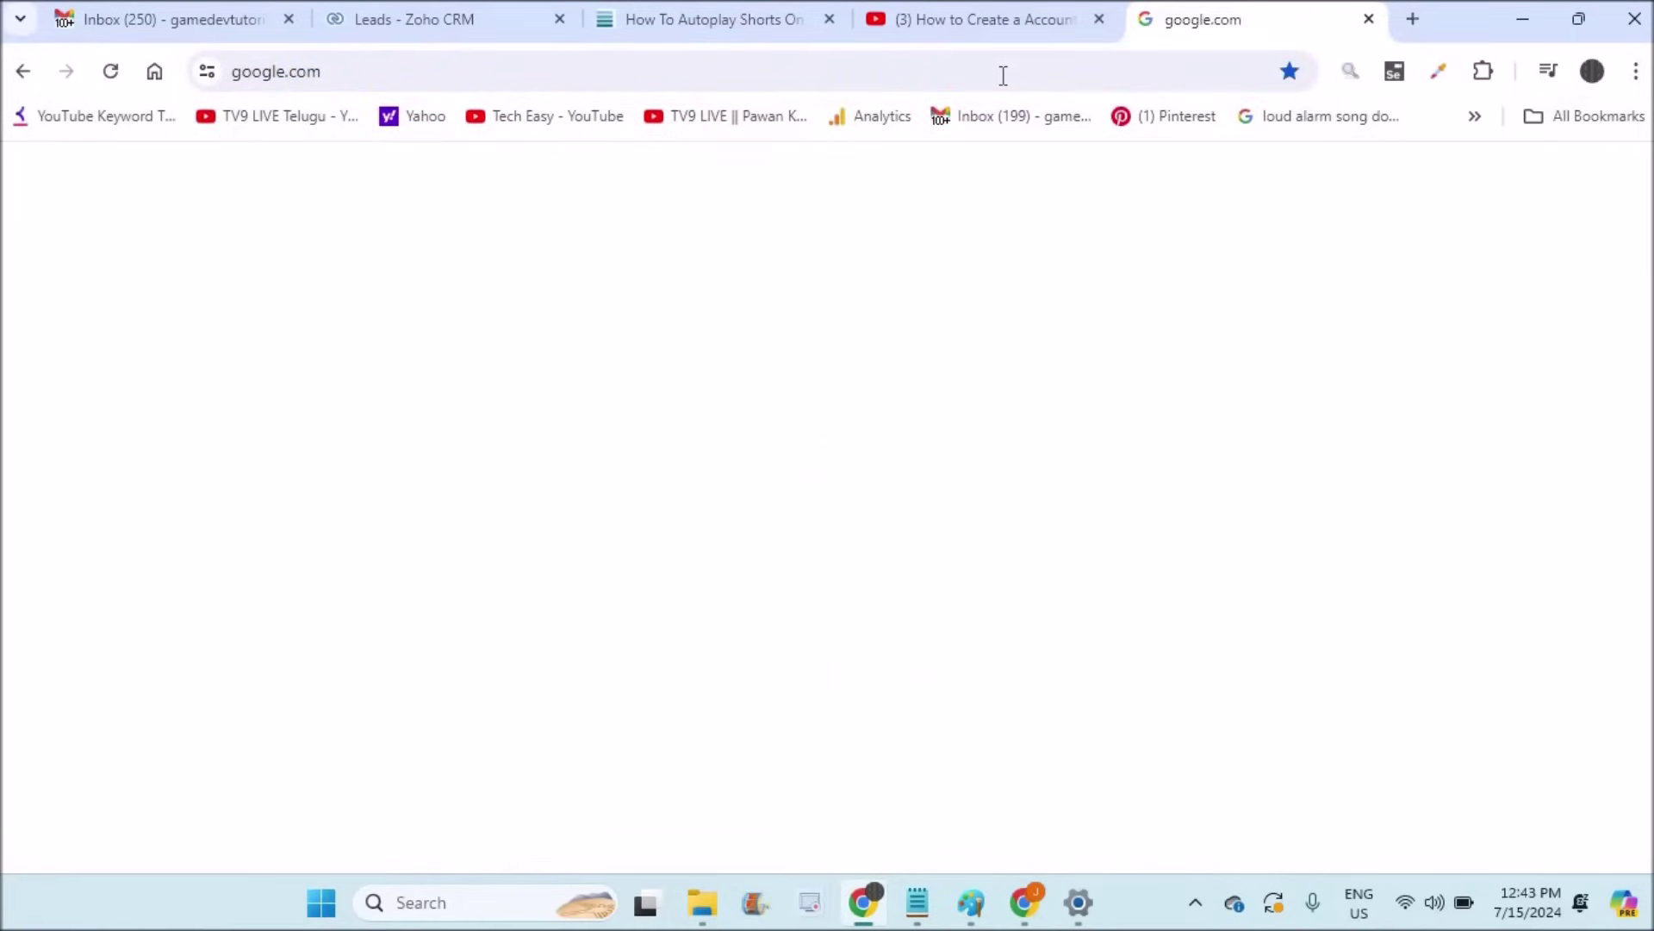
text(tech)
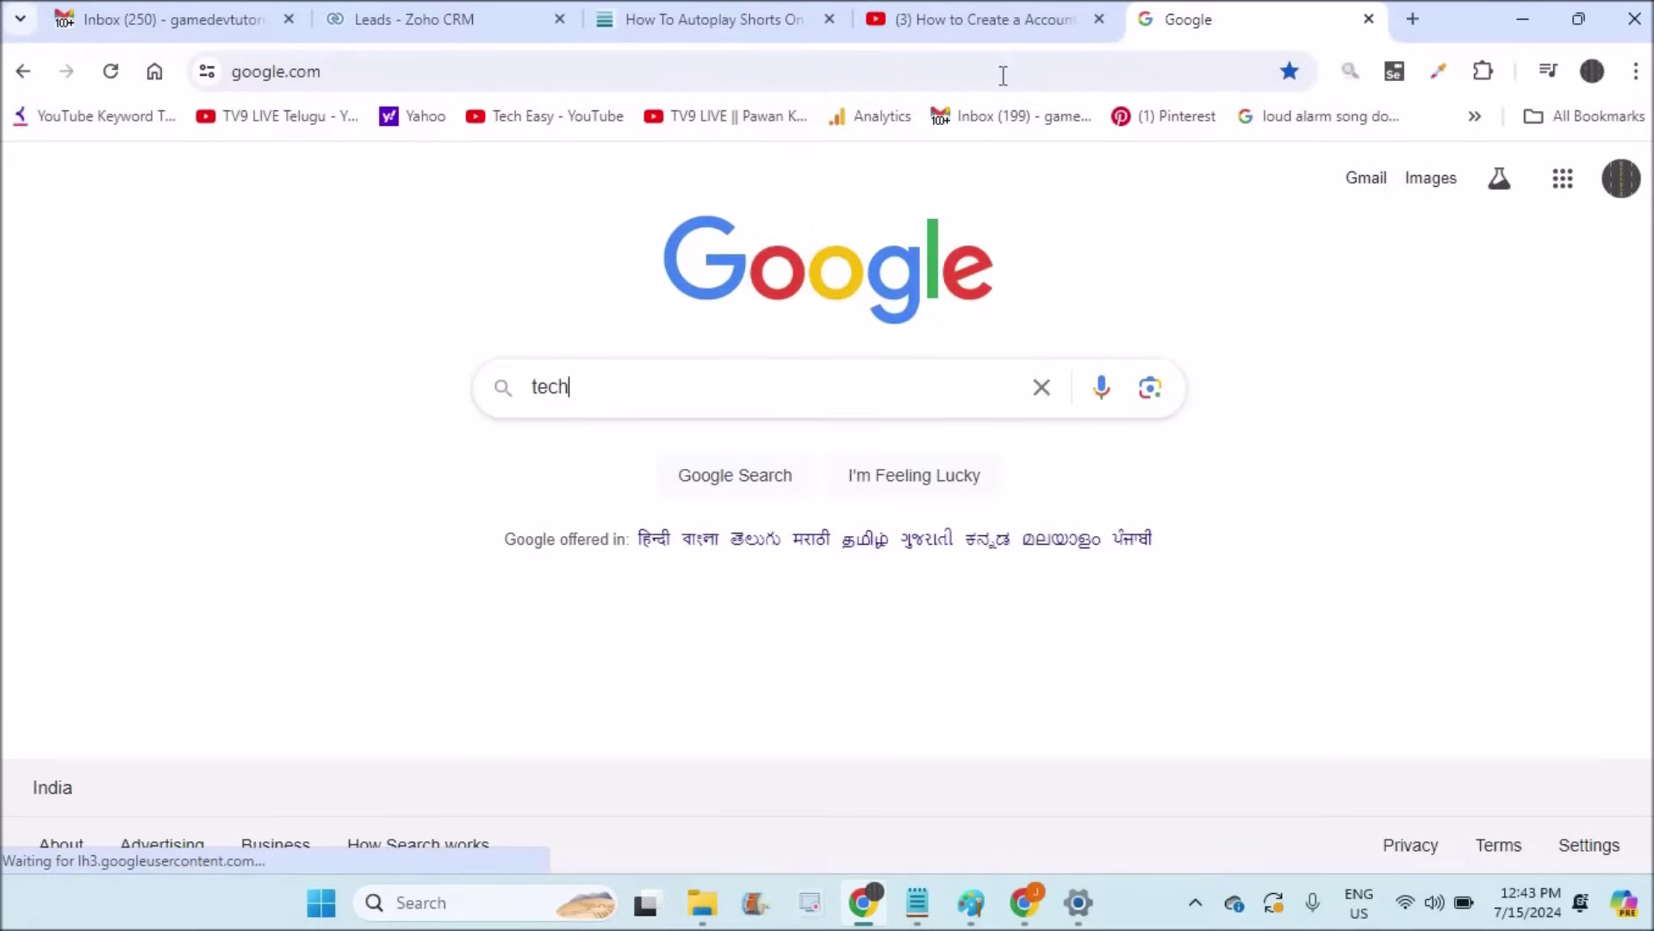
text(answered)
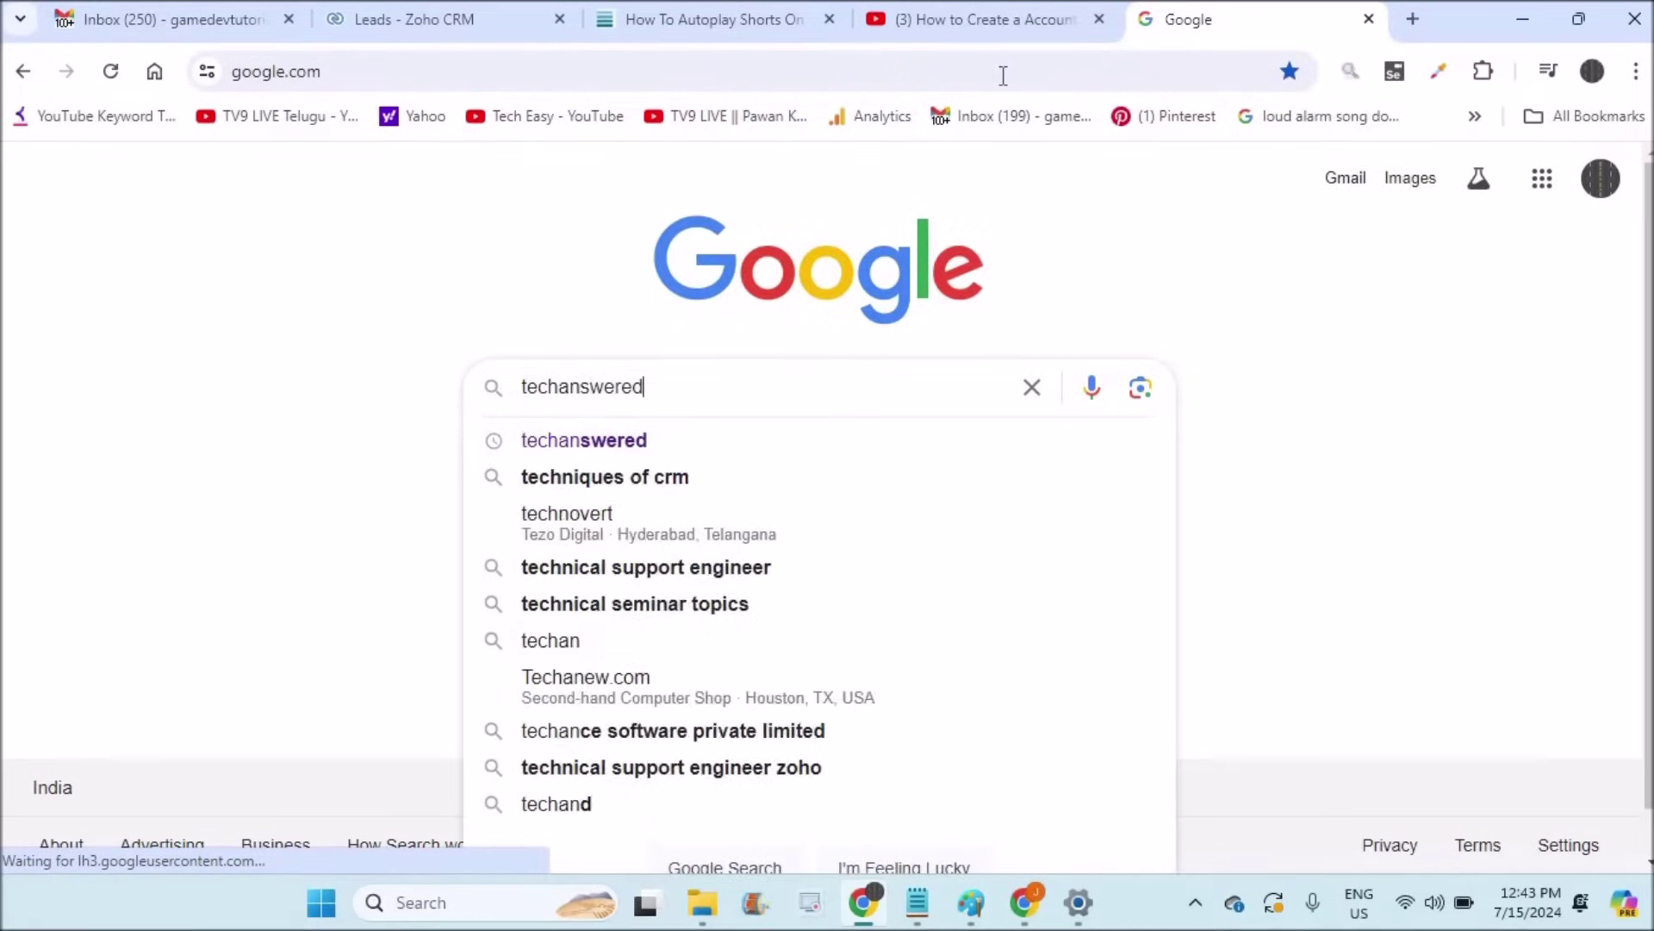
click(585, 446)
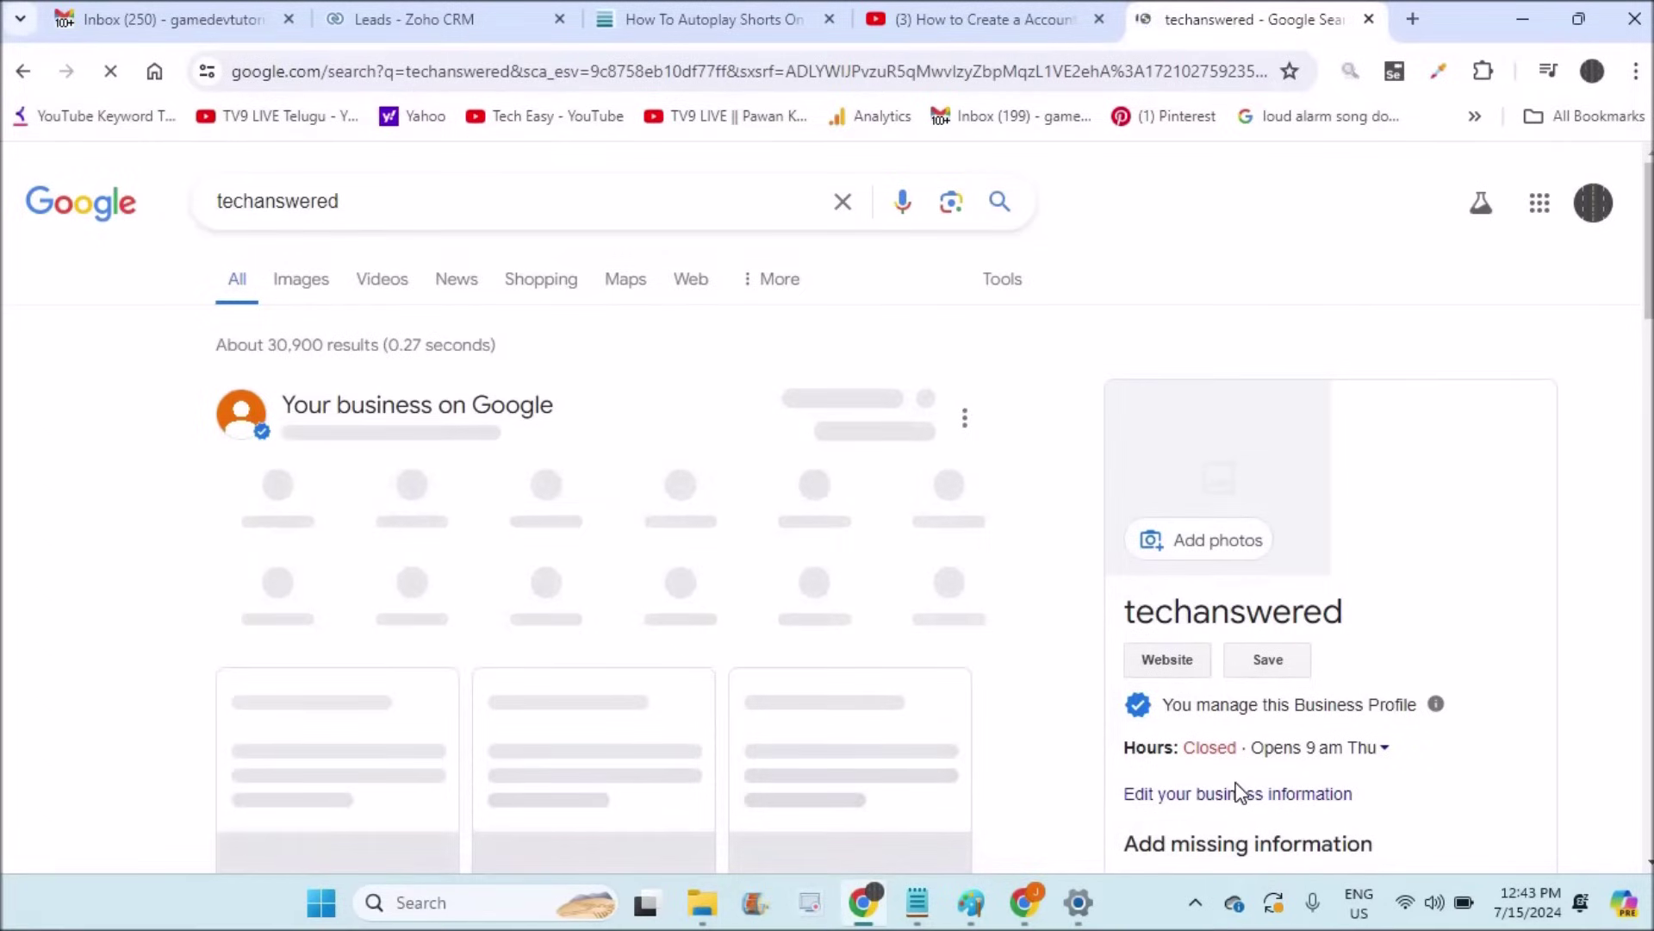
click(451, 15)
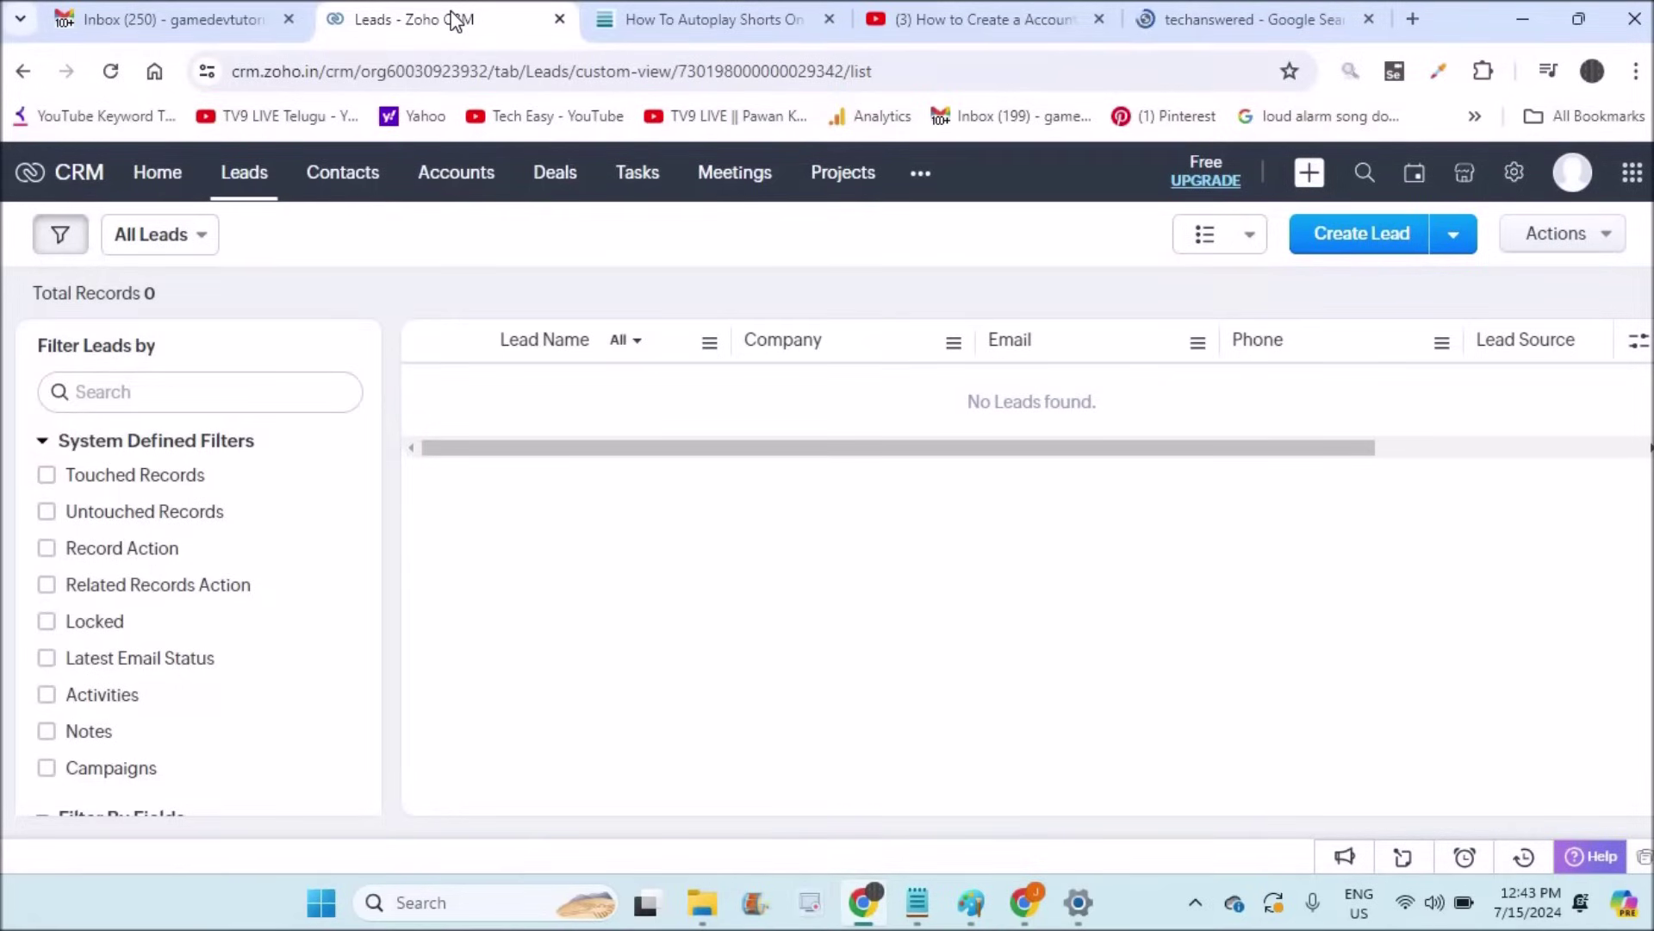
Step: Reload the Leads list and open a blank Create Lead form
click(251, 183)
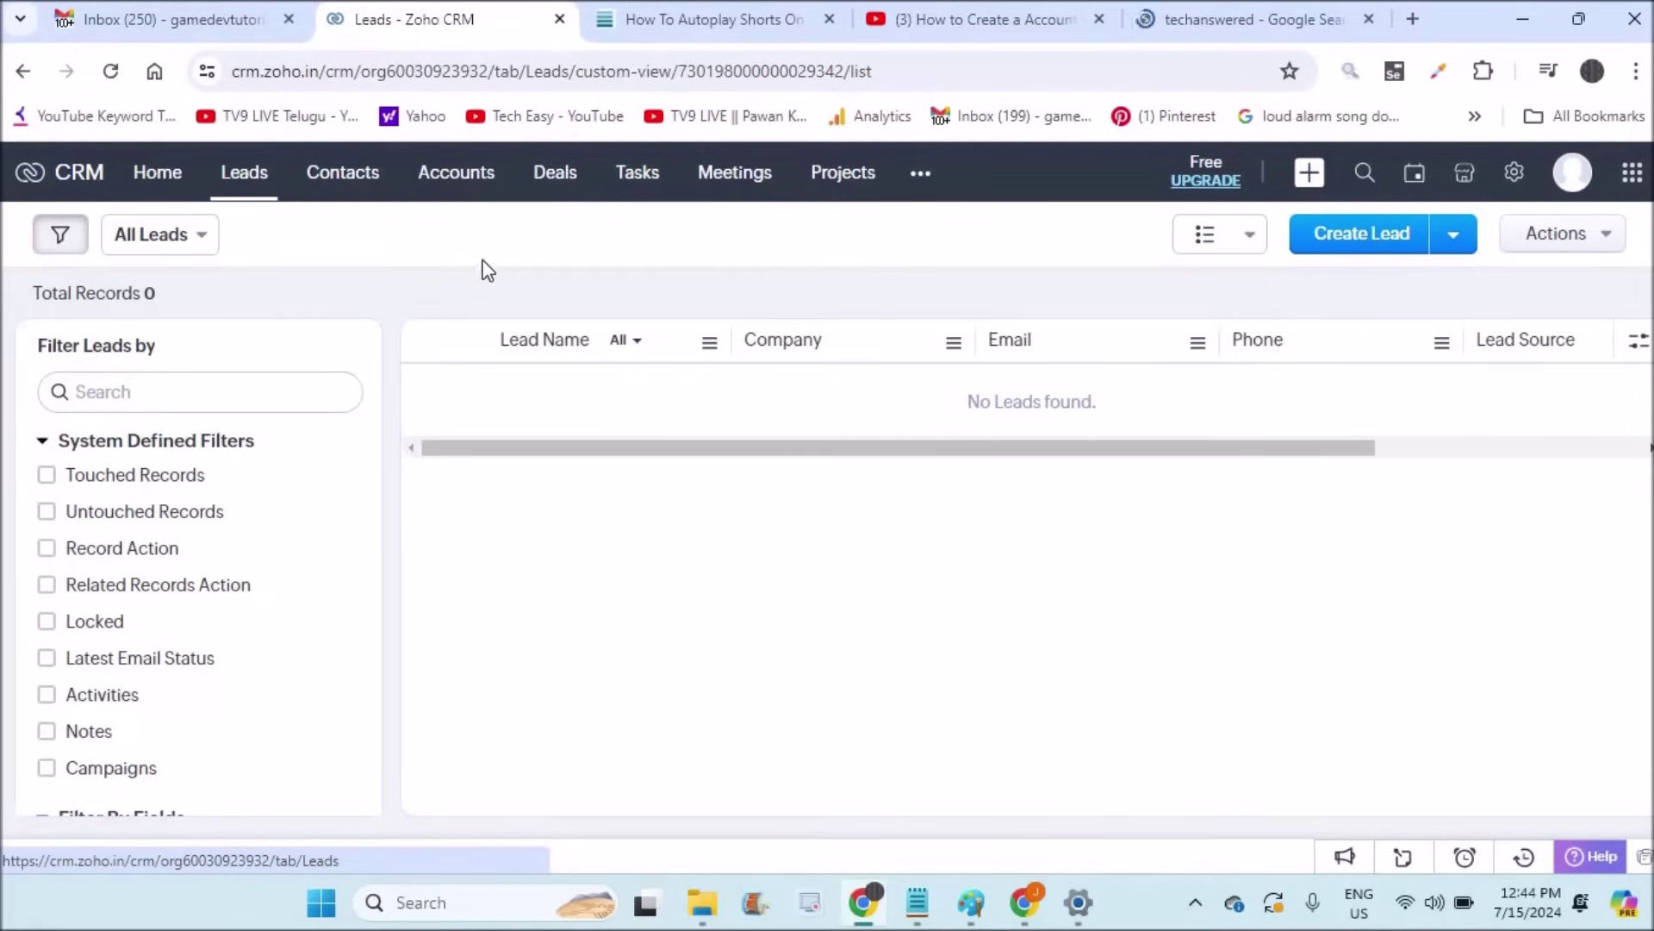
click(1361, 247)
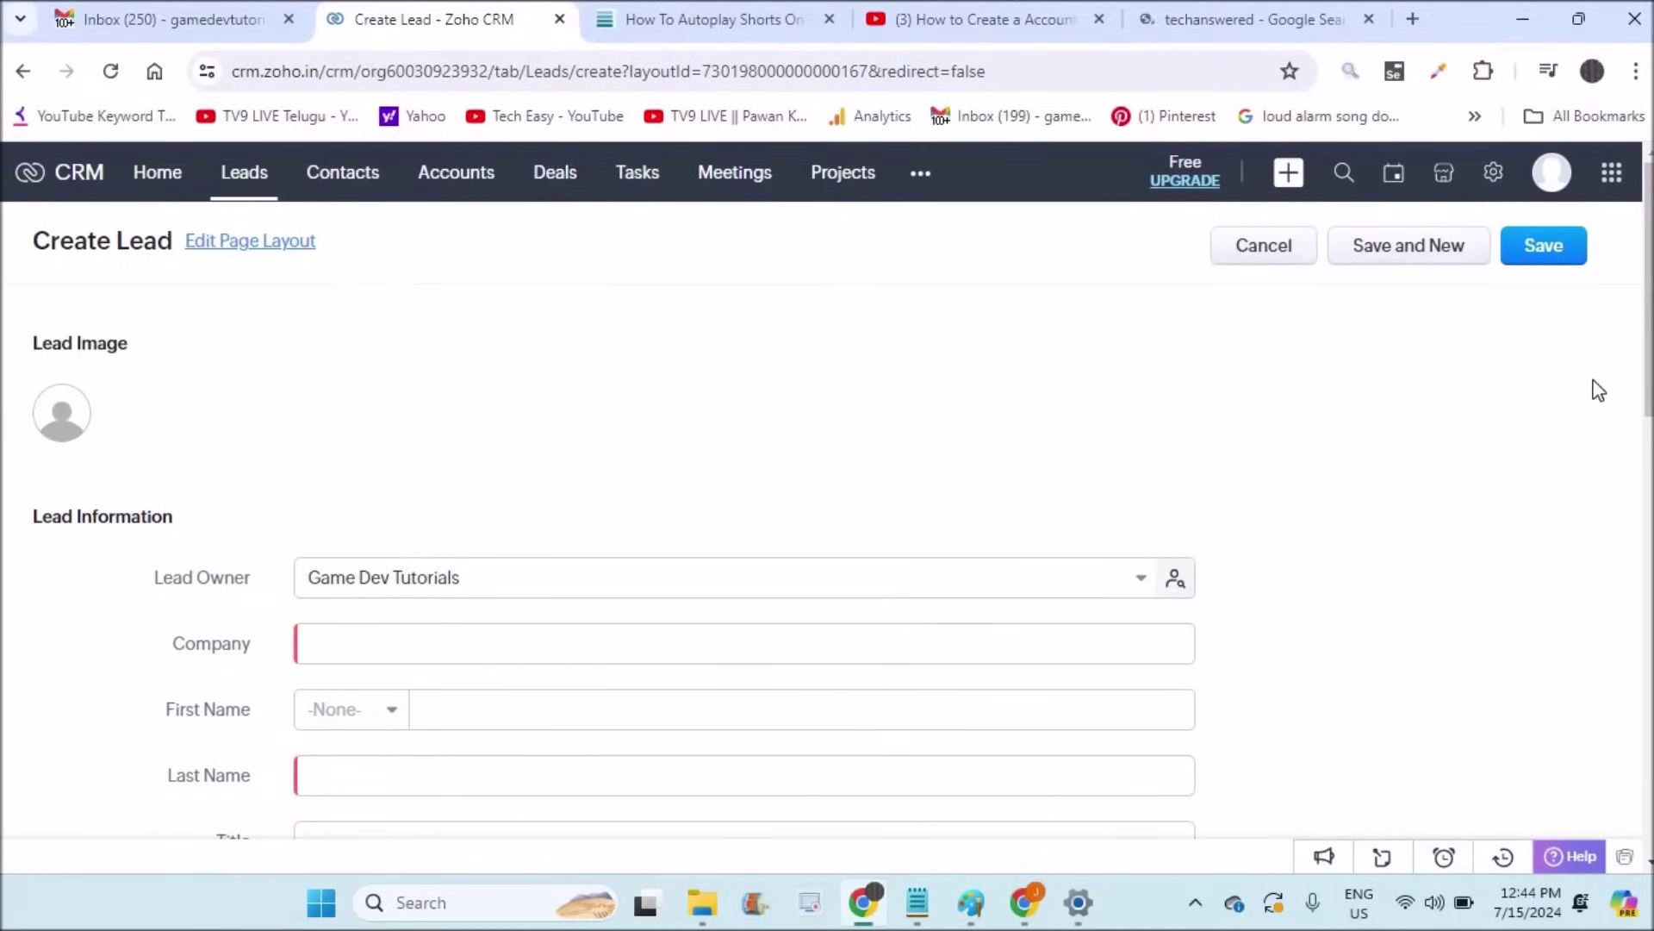
Step: Enter company Abcxyz and the lead's first and last name
click(1650, 653)
scroll(1650, 653, down, 6)
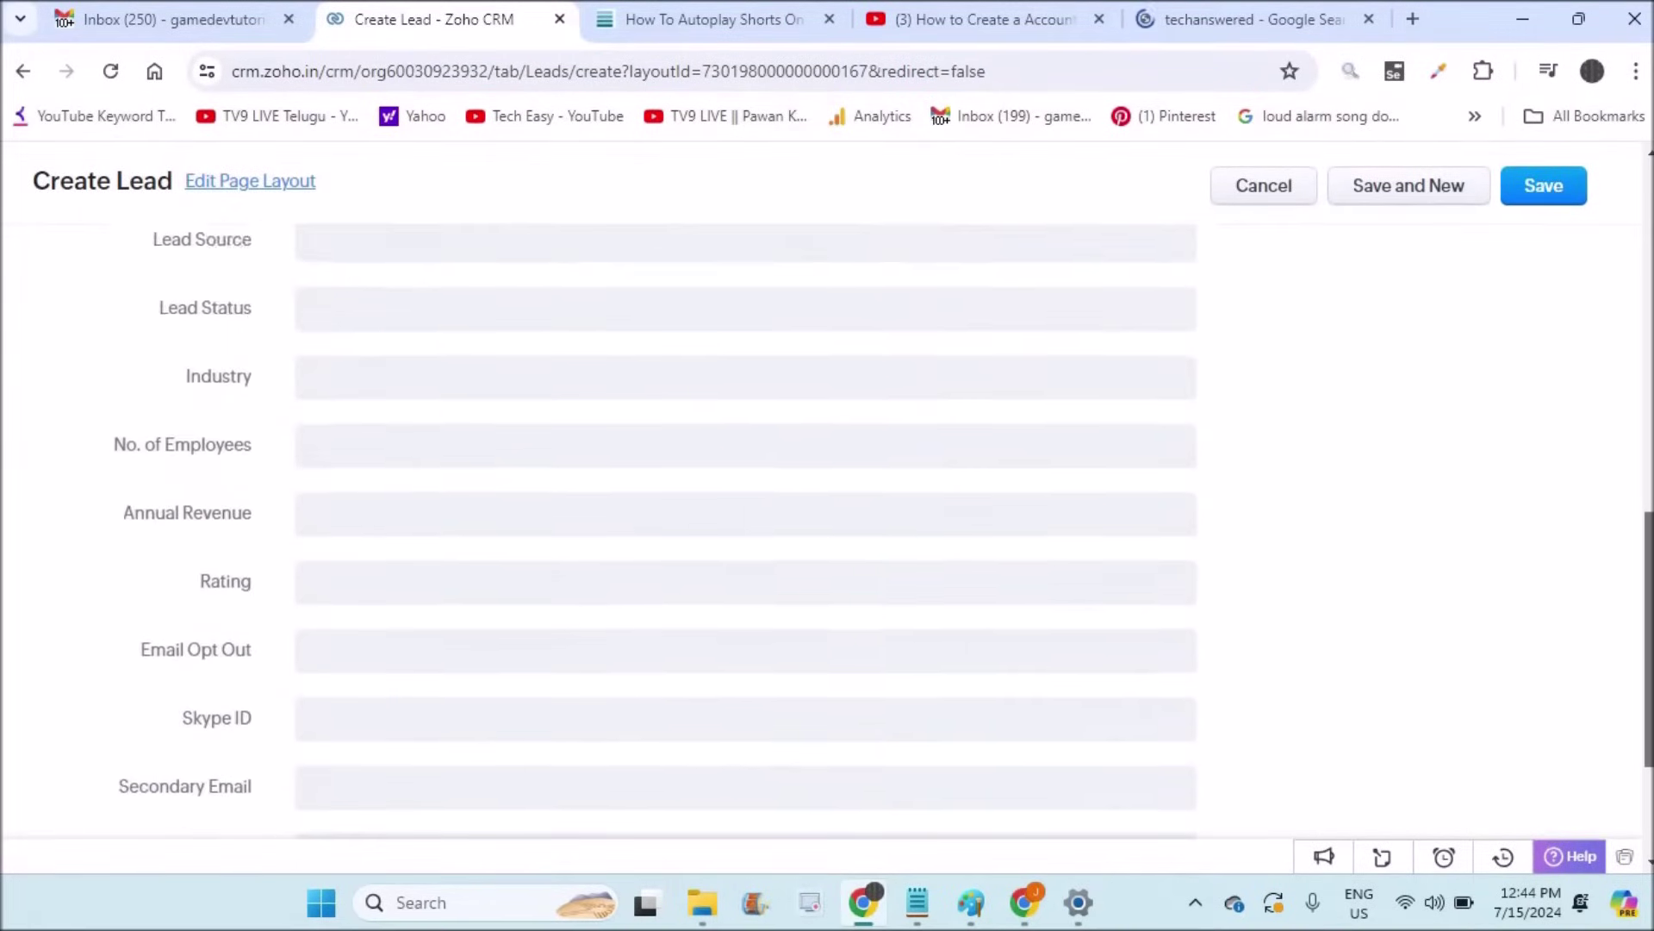
scroll(1649, 652, up, 5)
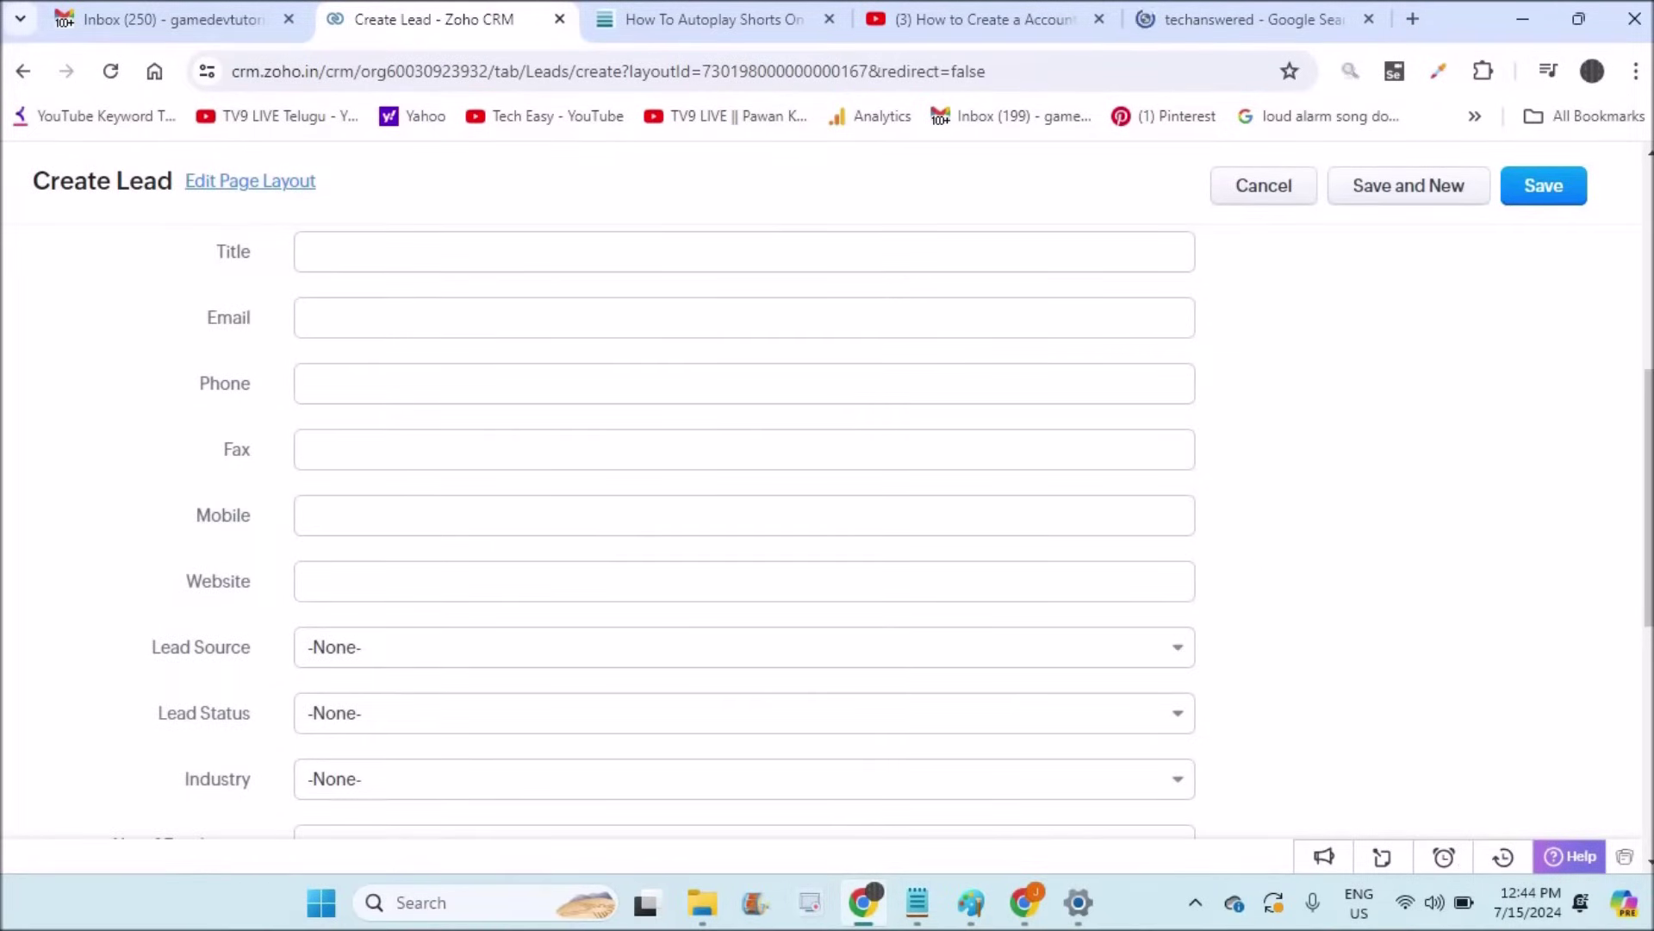
scroll(1649, 517, up, 5)
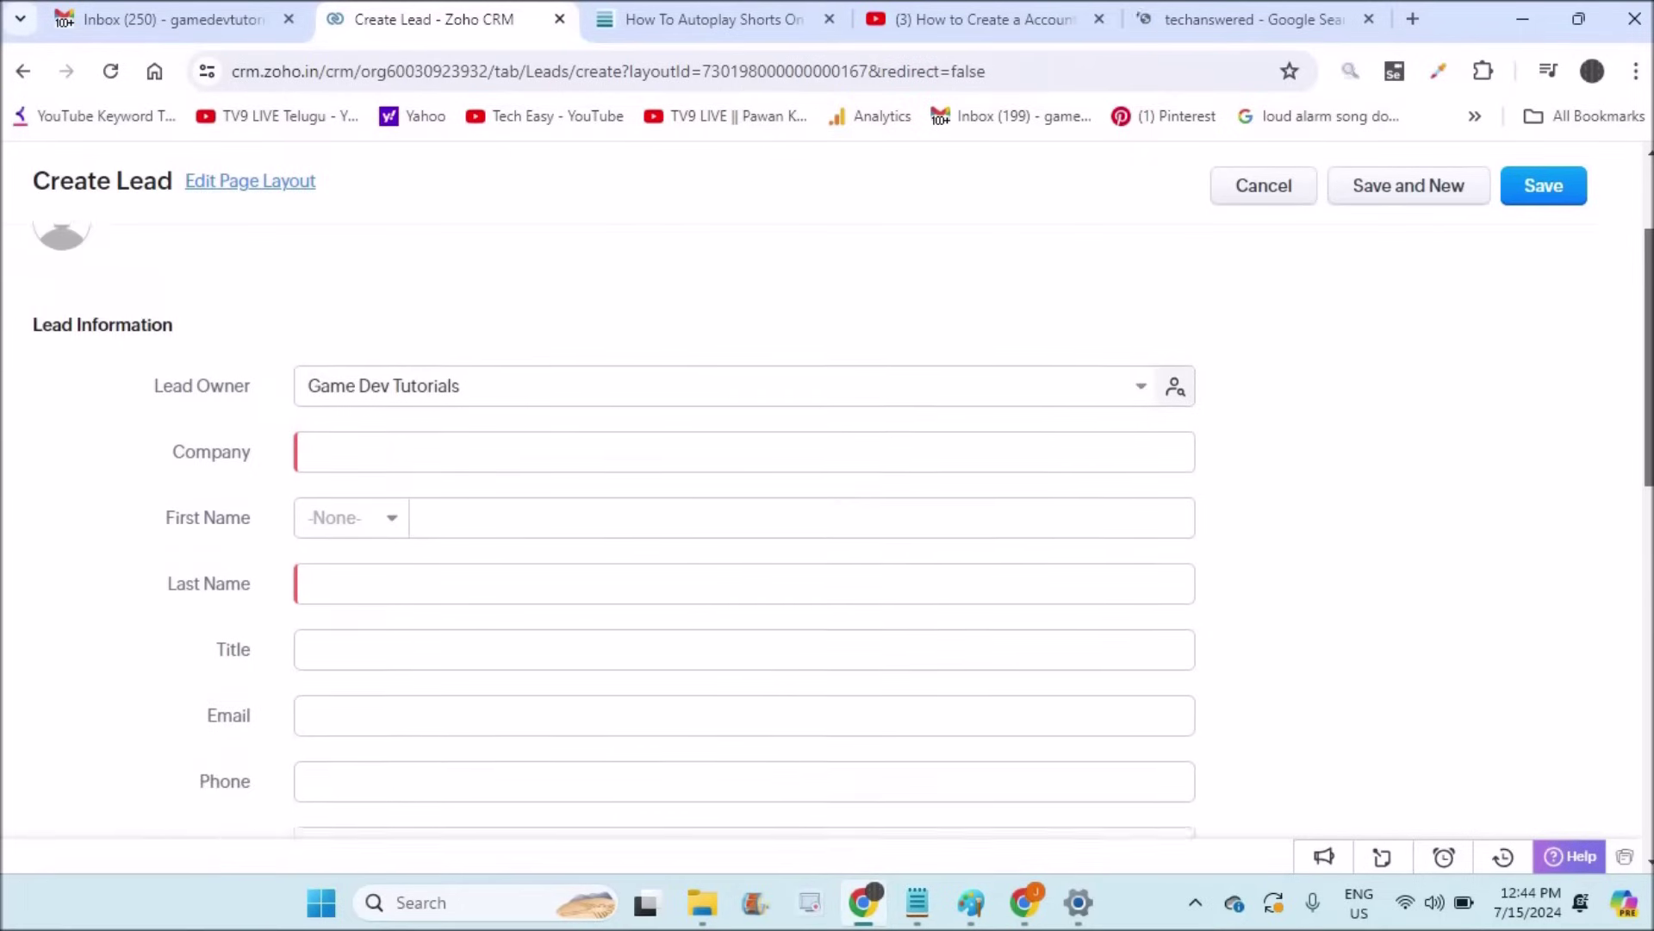
scroll(1649, 517, up, 1)
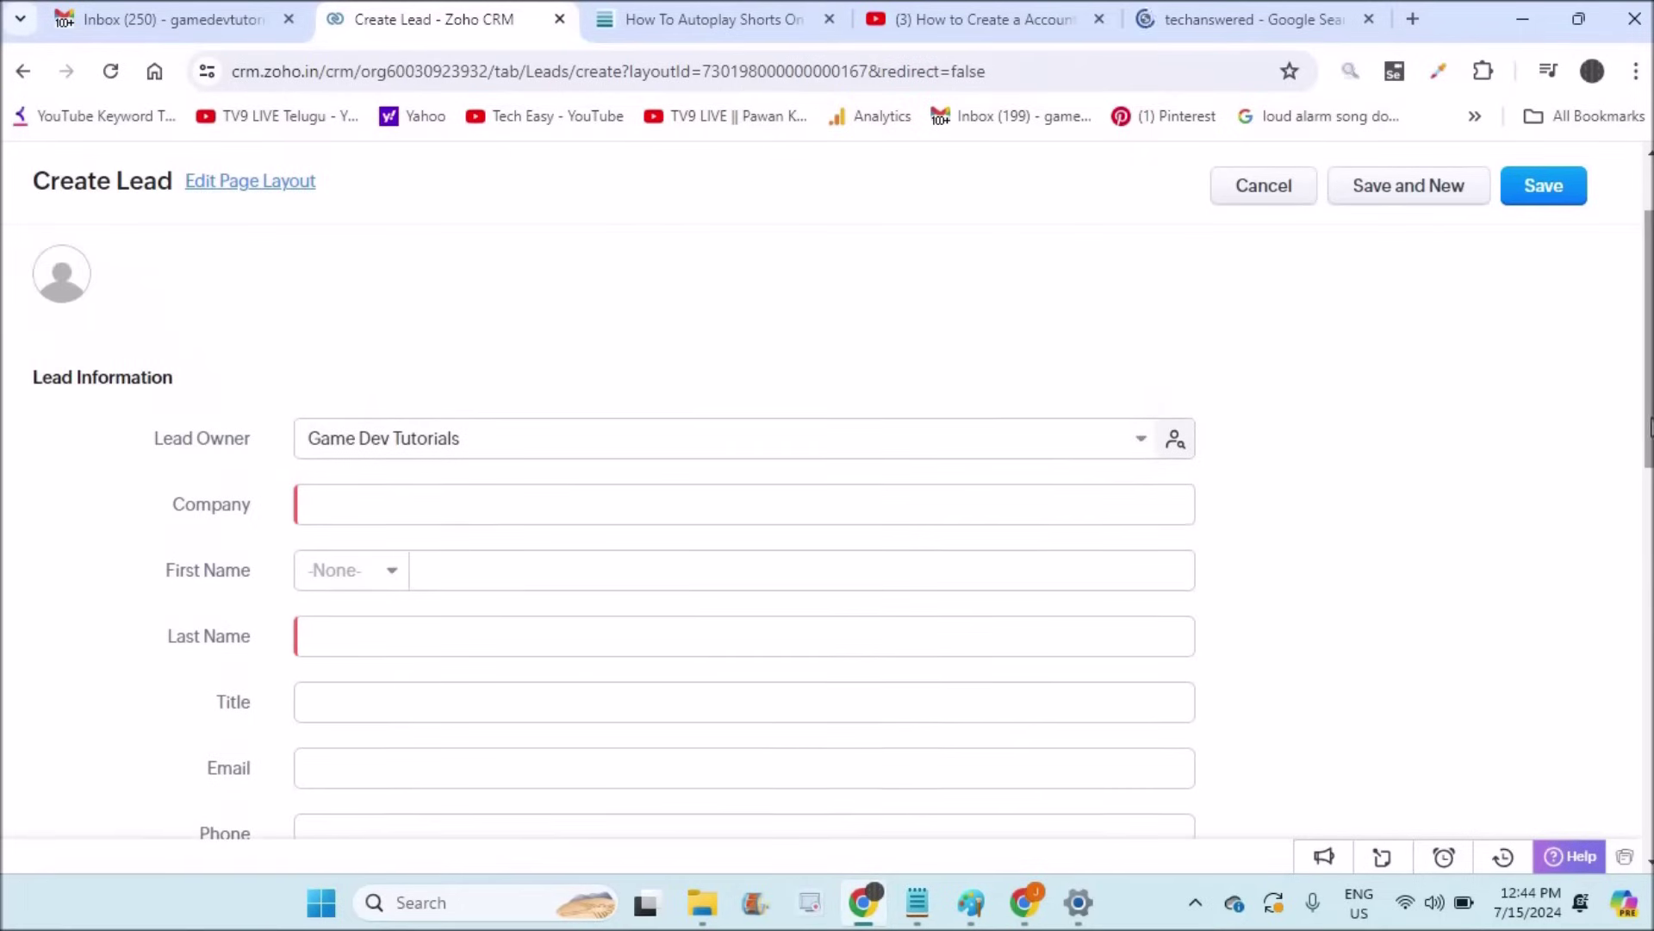
click(1052, 503)
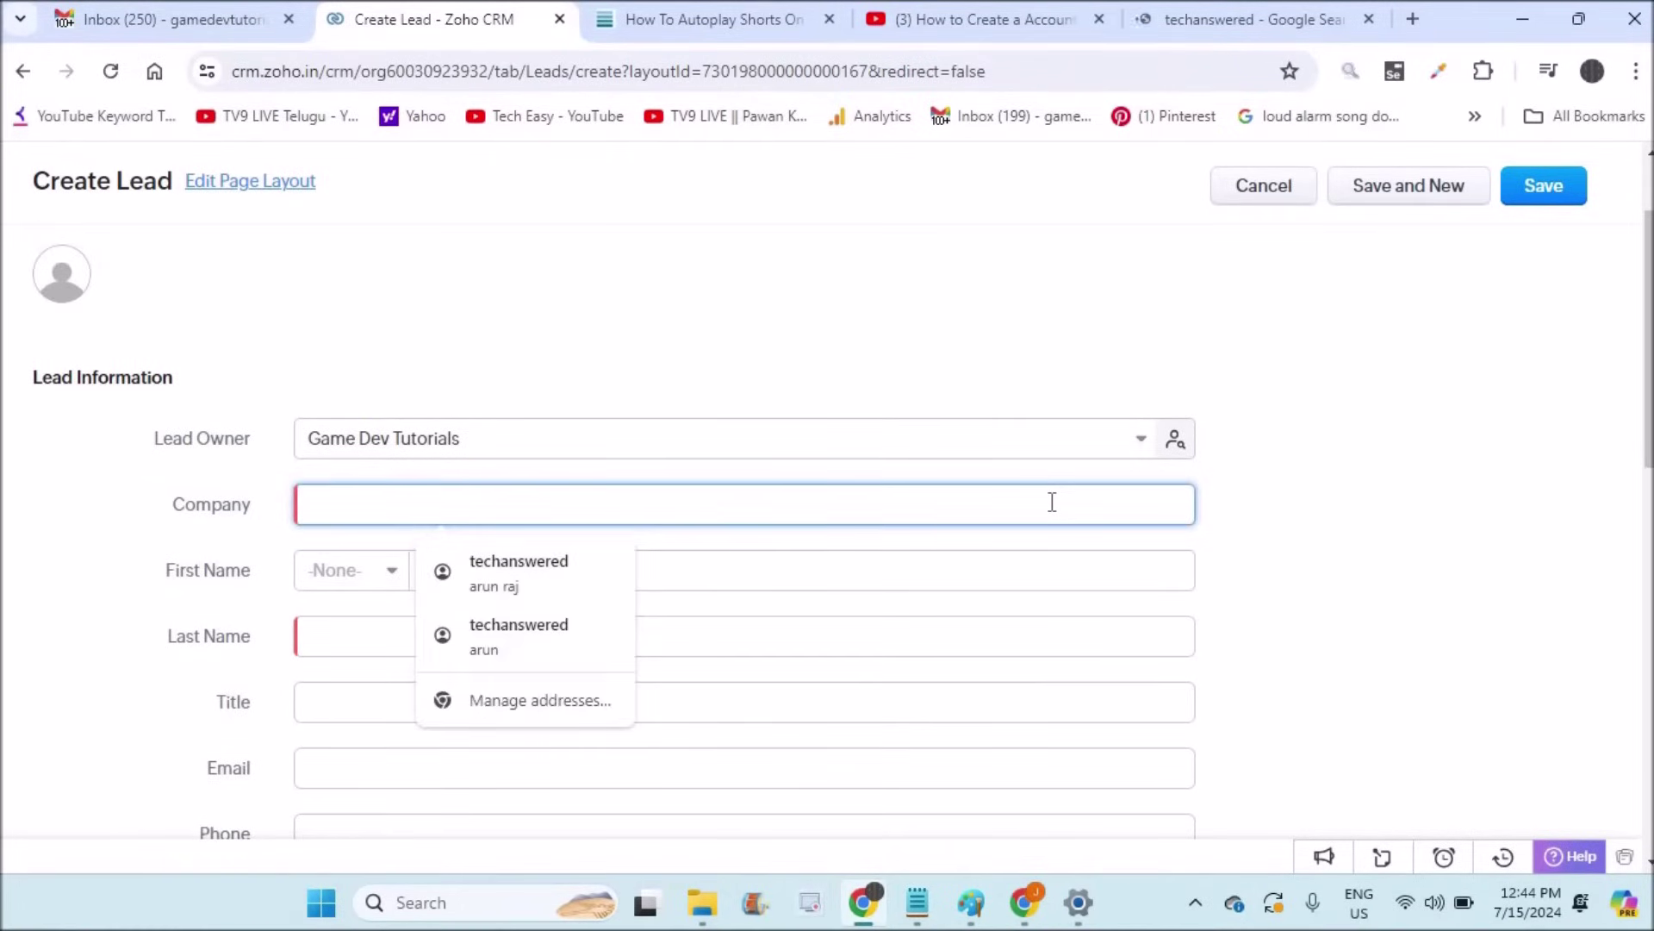
text(Abcxyz)
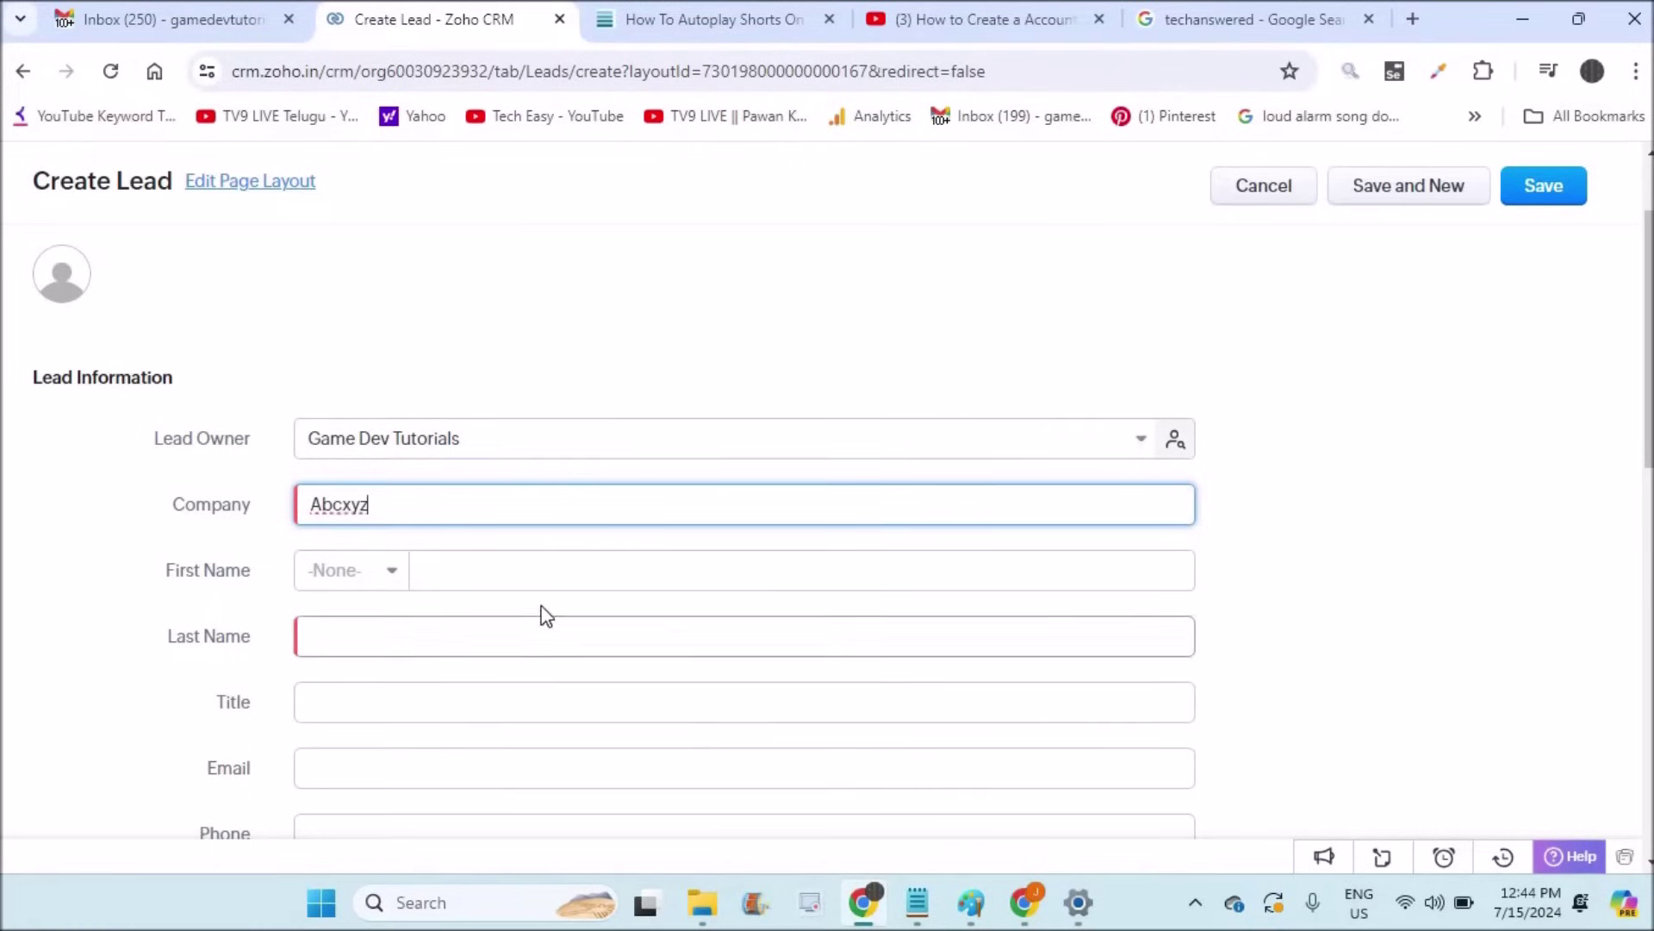
click(539, 571)
text(A)
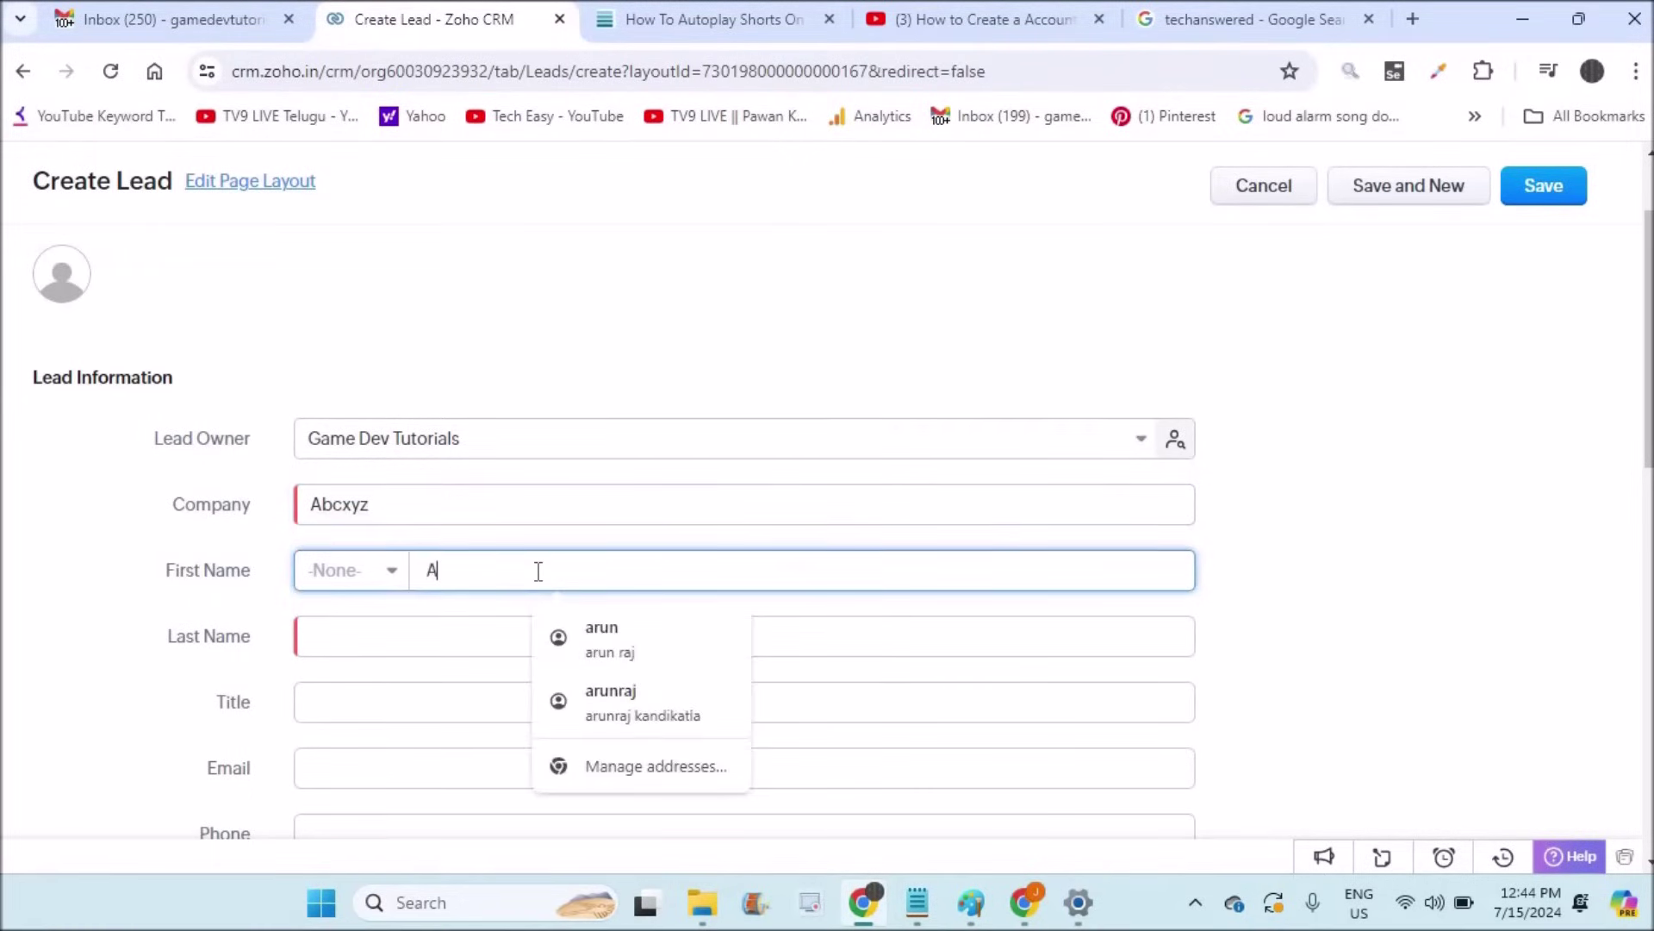
text(lex)
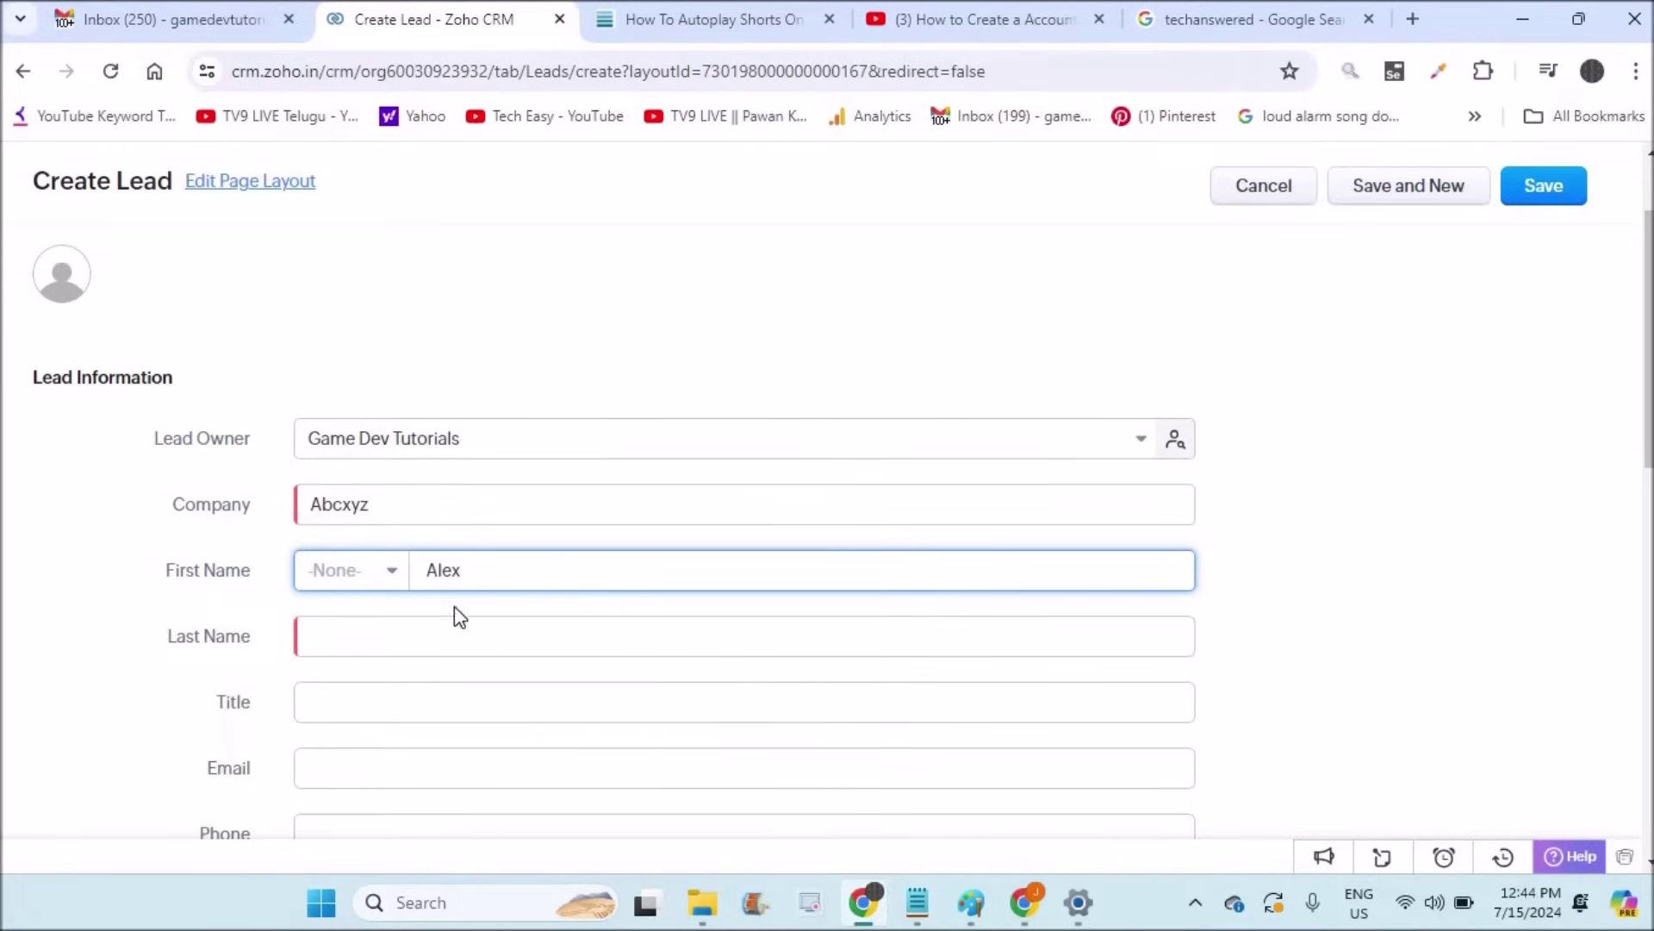
click(409, 638)
text(dude)
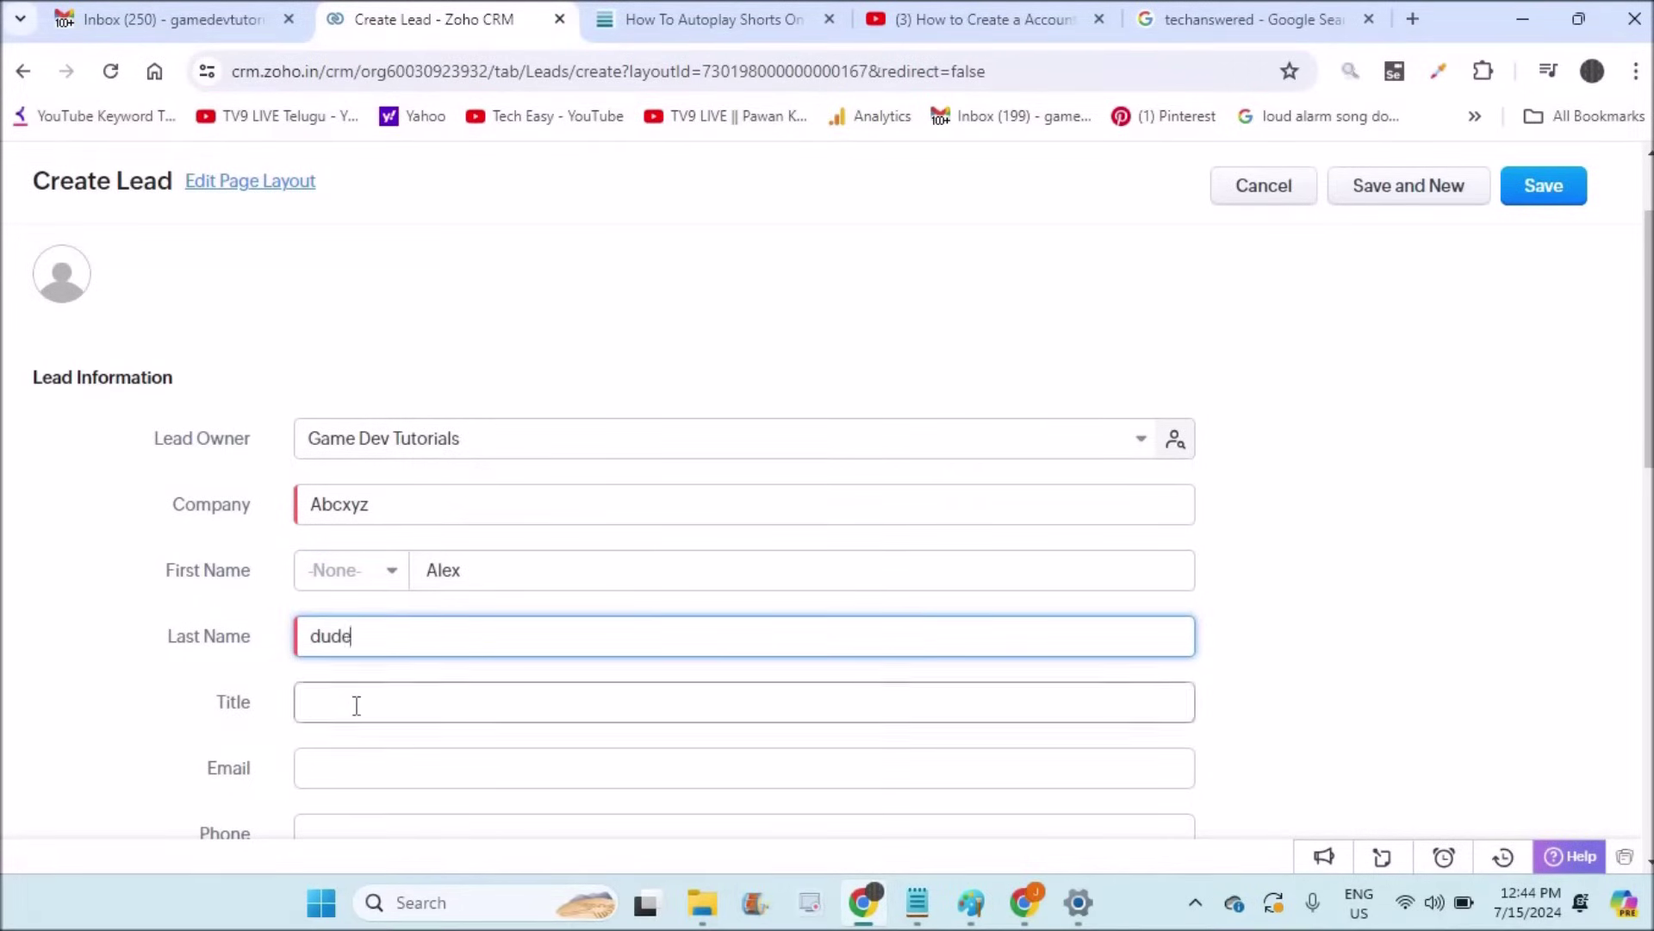
Step: Fill in the title ending 'for banking', plus the lead's e-mail and phone number
click(356, 705)
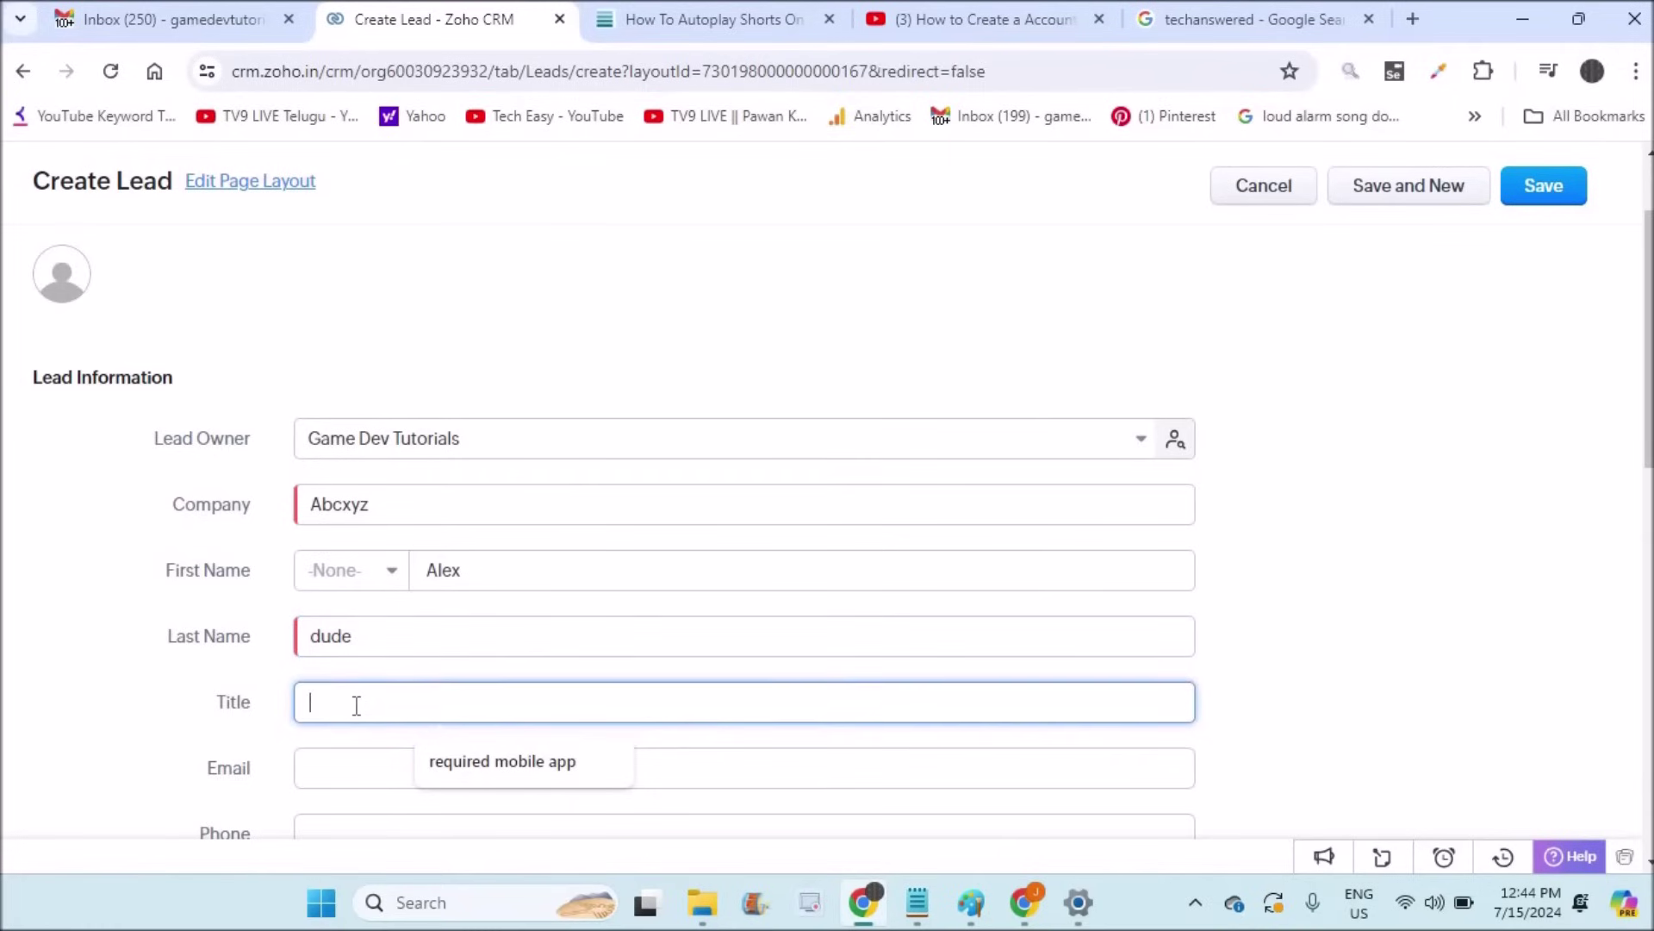
click(510, 761)
text(for banking)
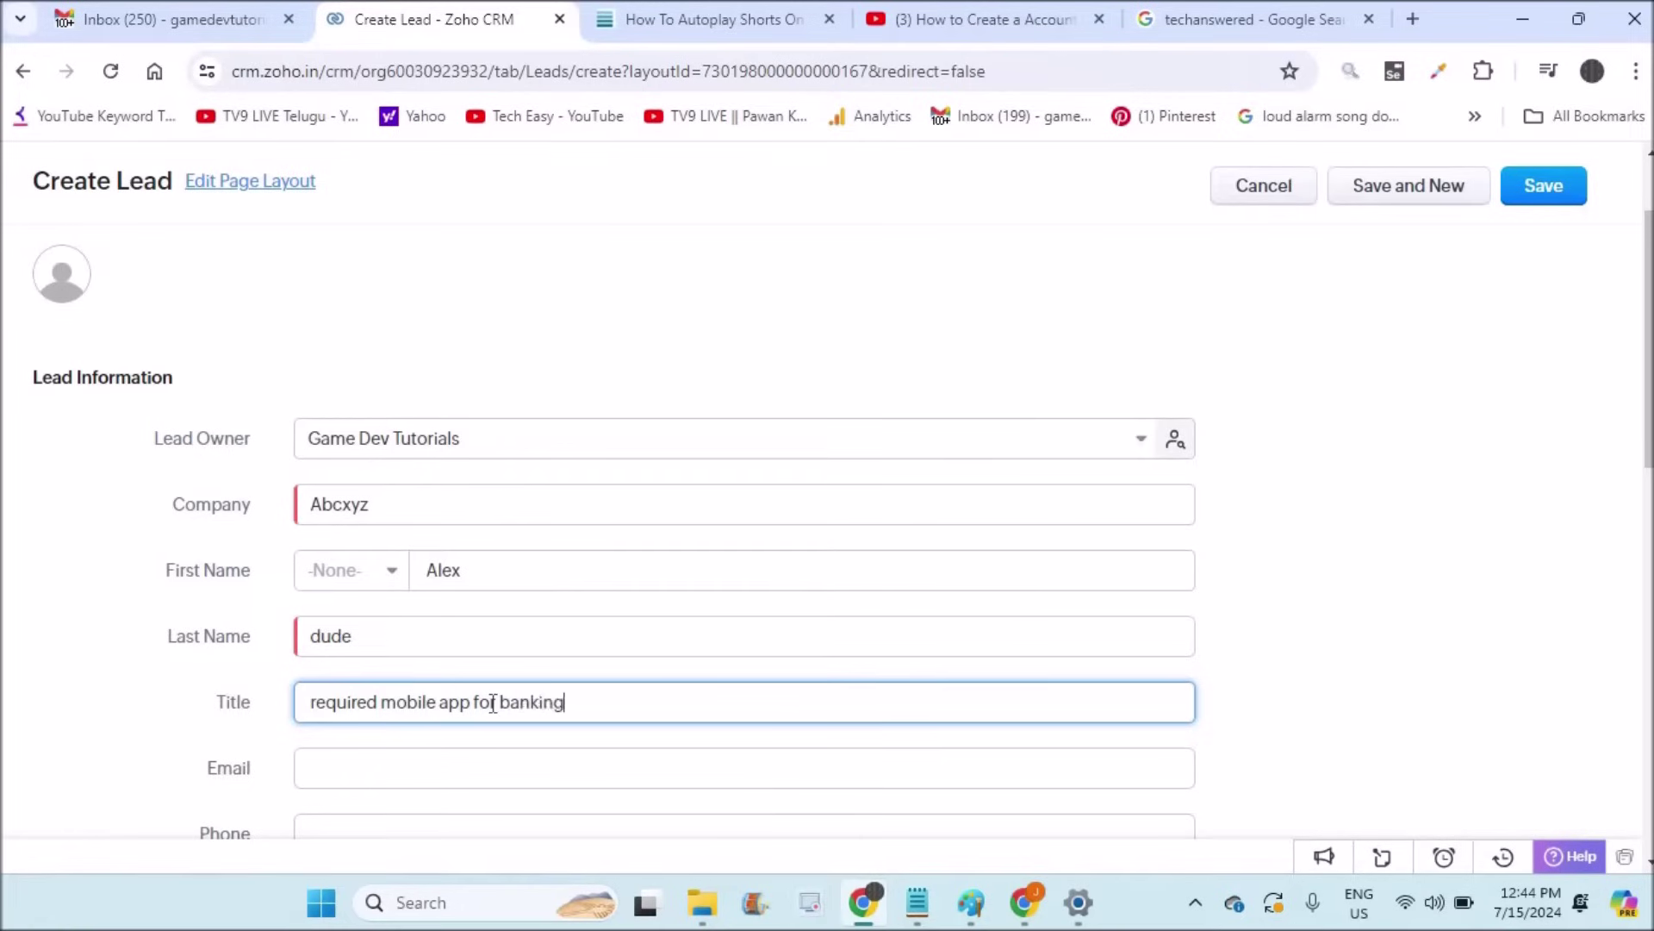
click(393, 758)
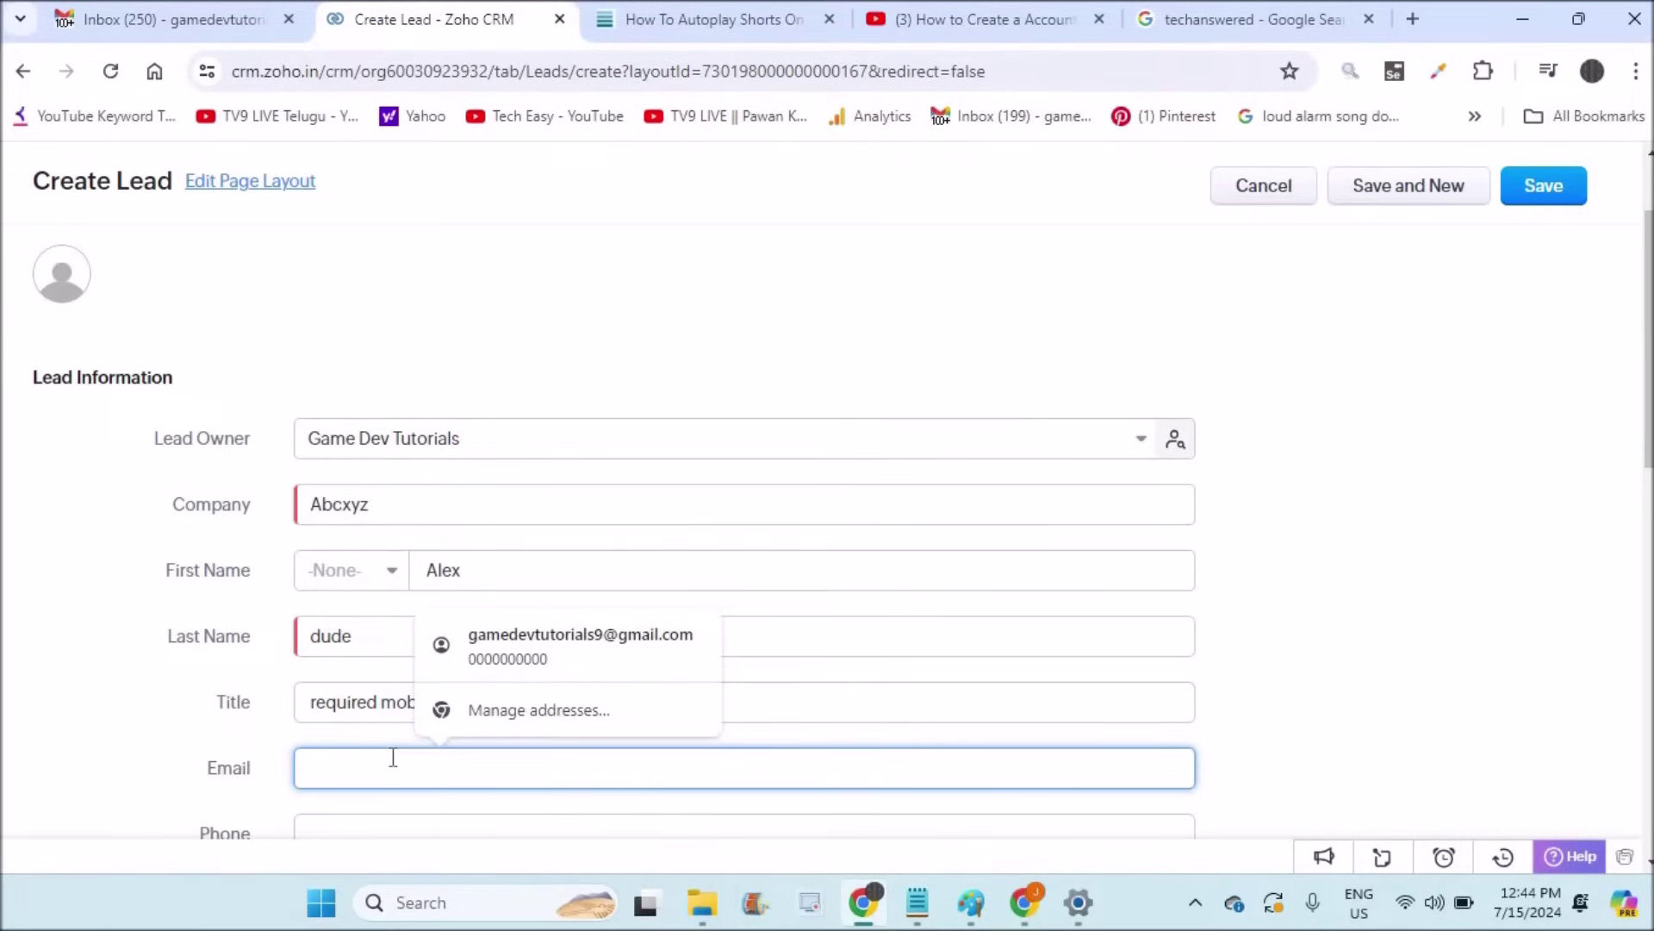
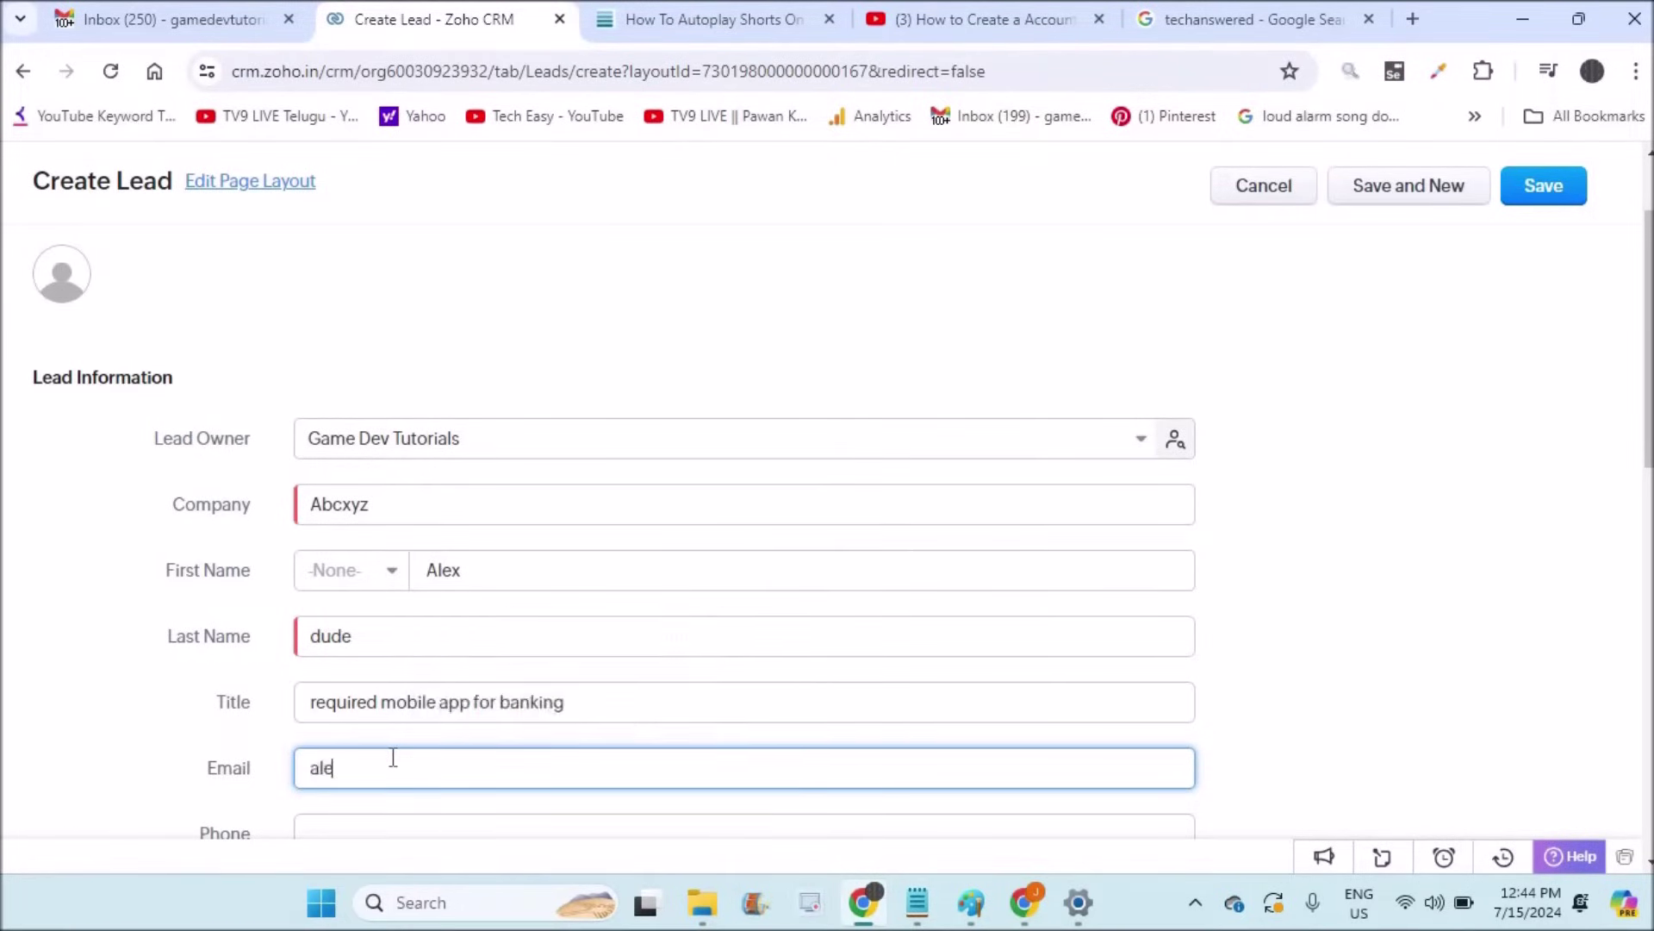
drag(31, 737, 384, 829)
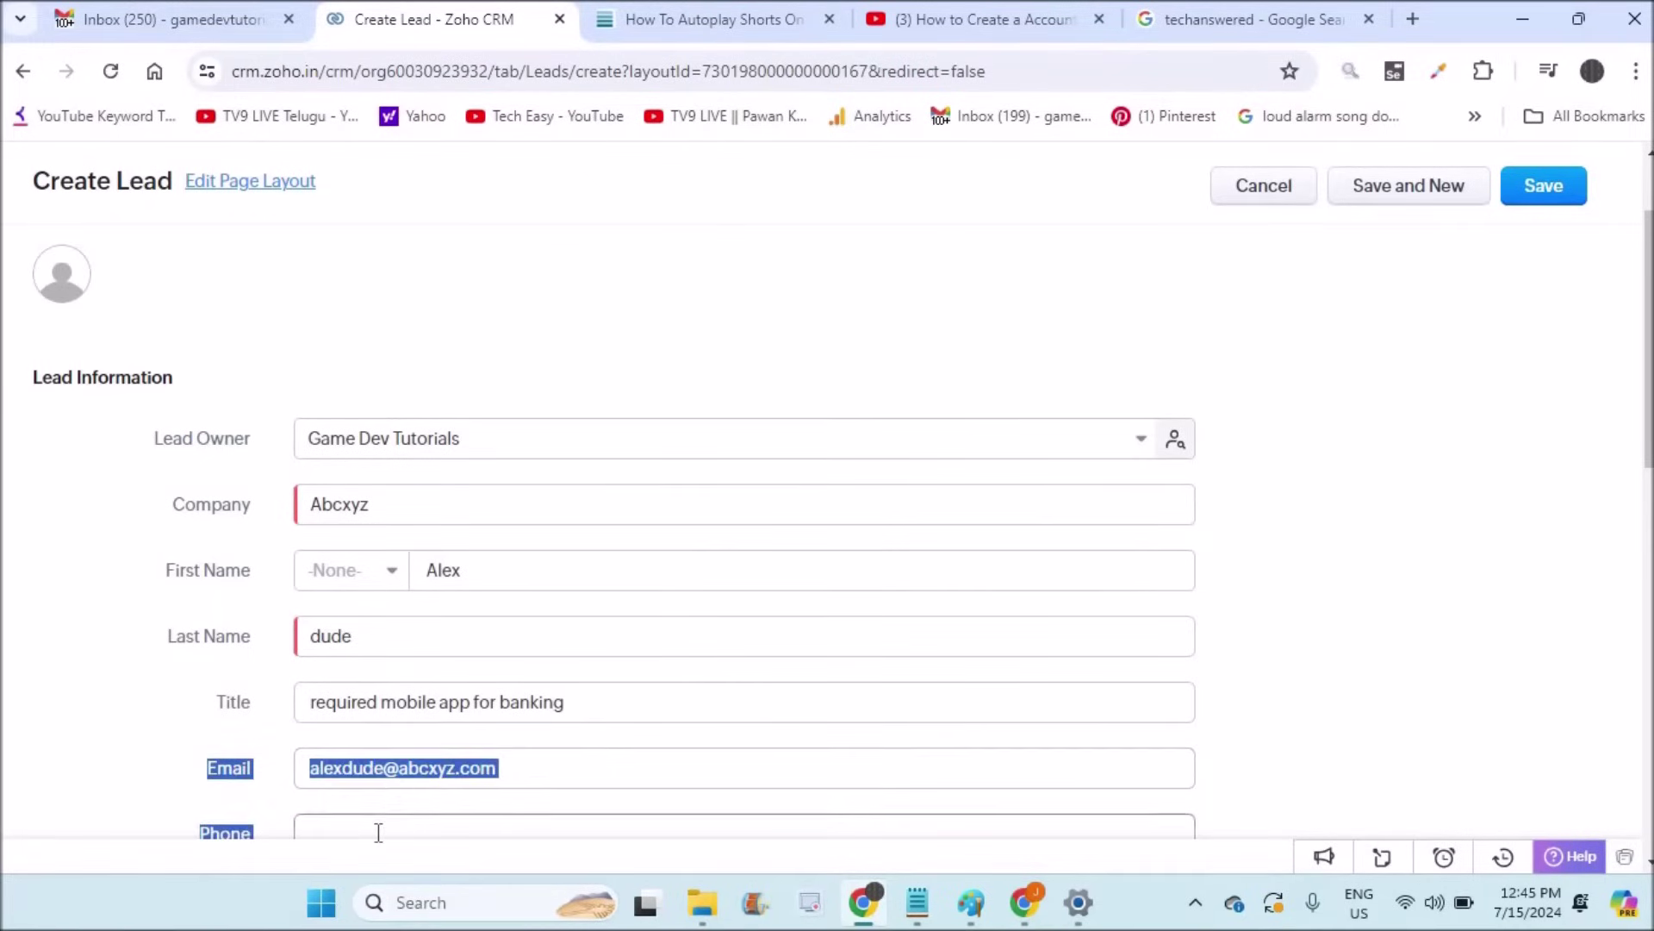
click(379, 832)
text(0000000)
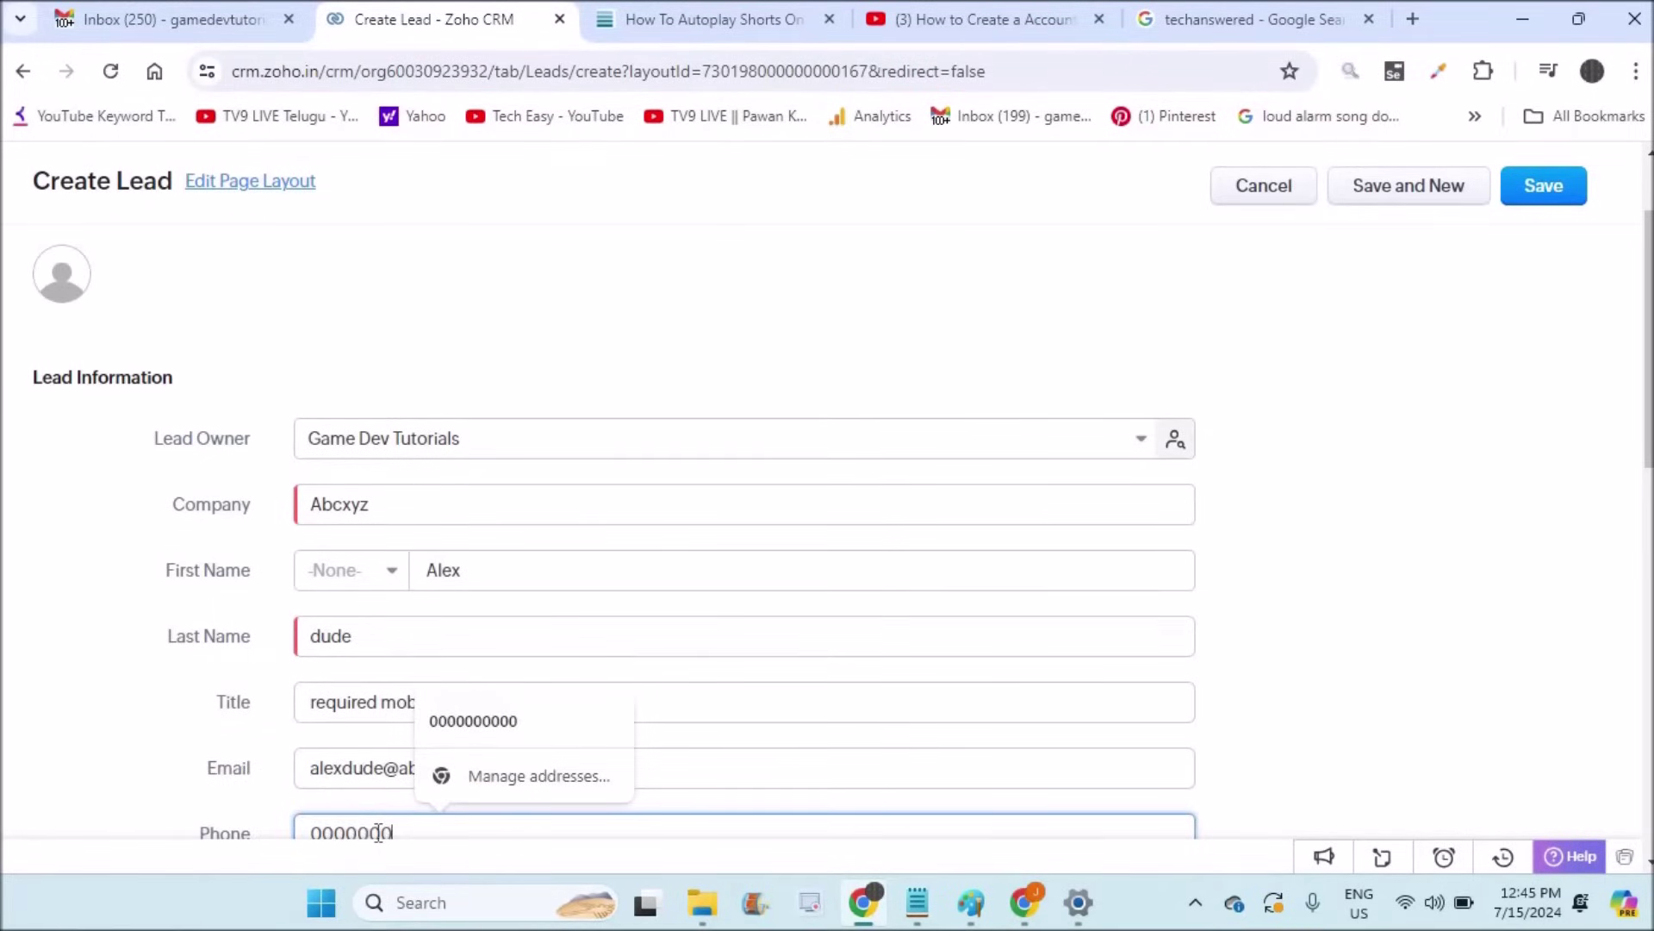
text(00000000000000000000000)
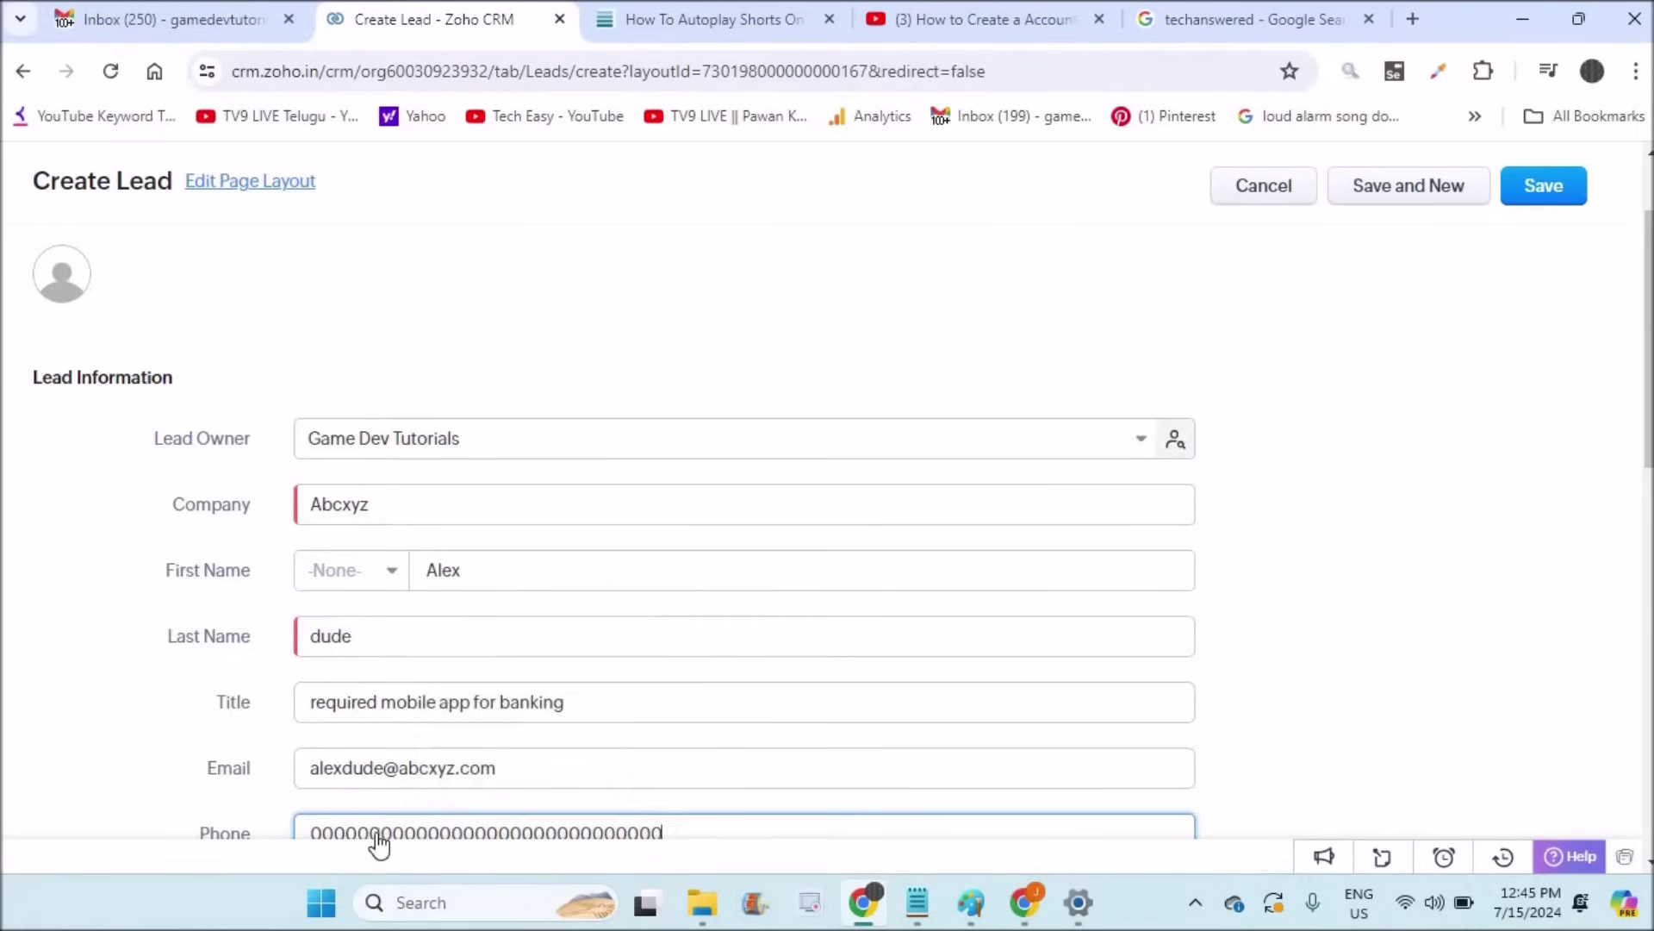
key(Tab)
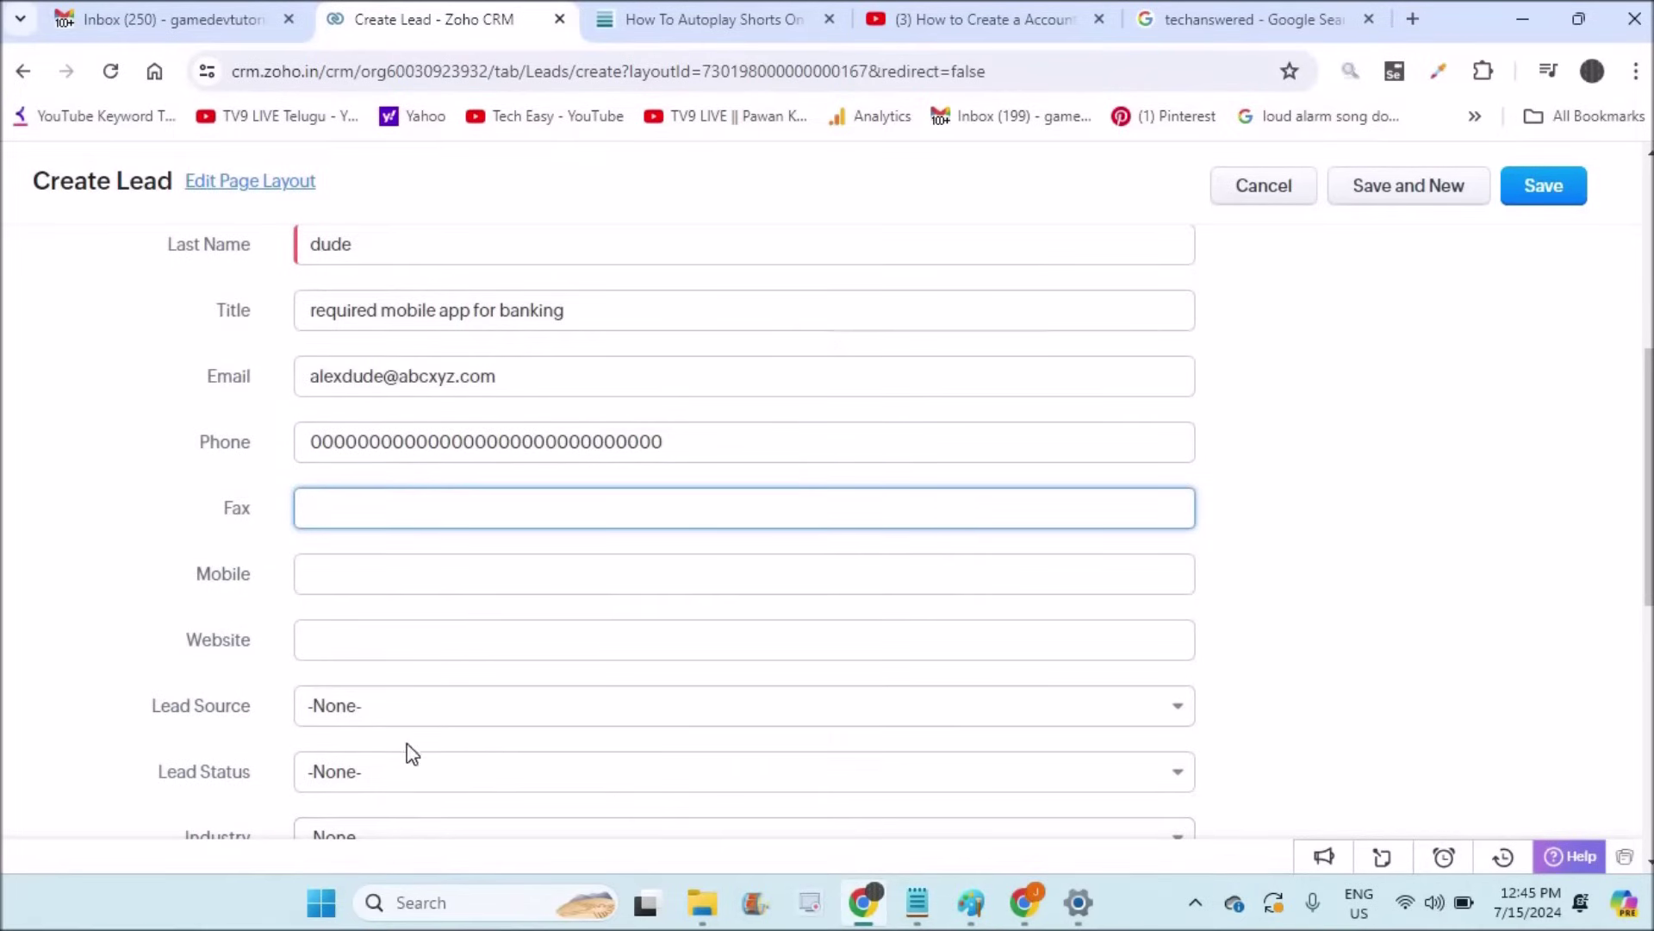
Step: Set Lead Source to Advertisement and Lead Status to Contacted, then save the lead
click(410, 715)
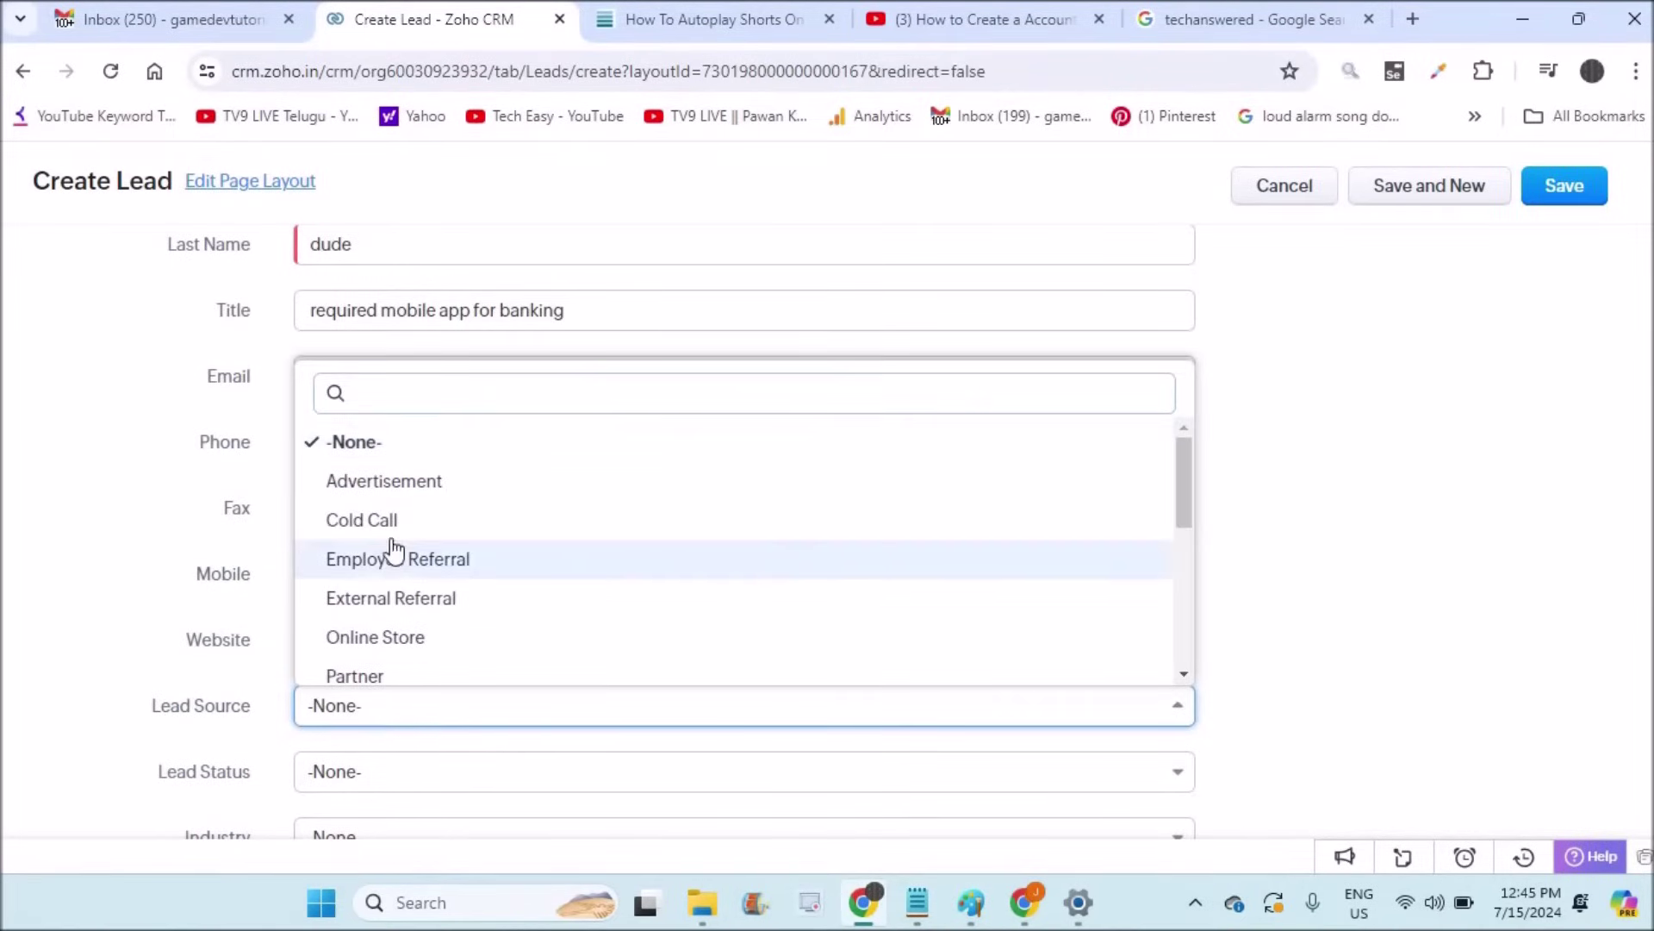
click(384, 493)
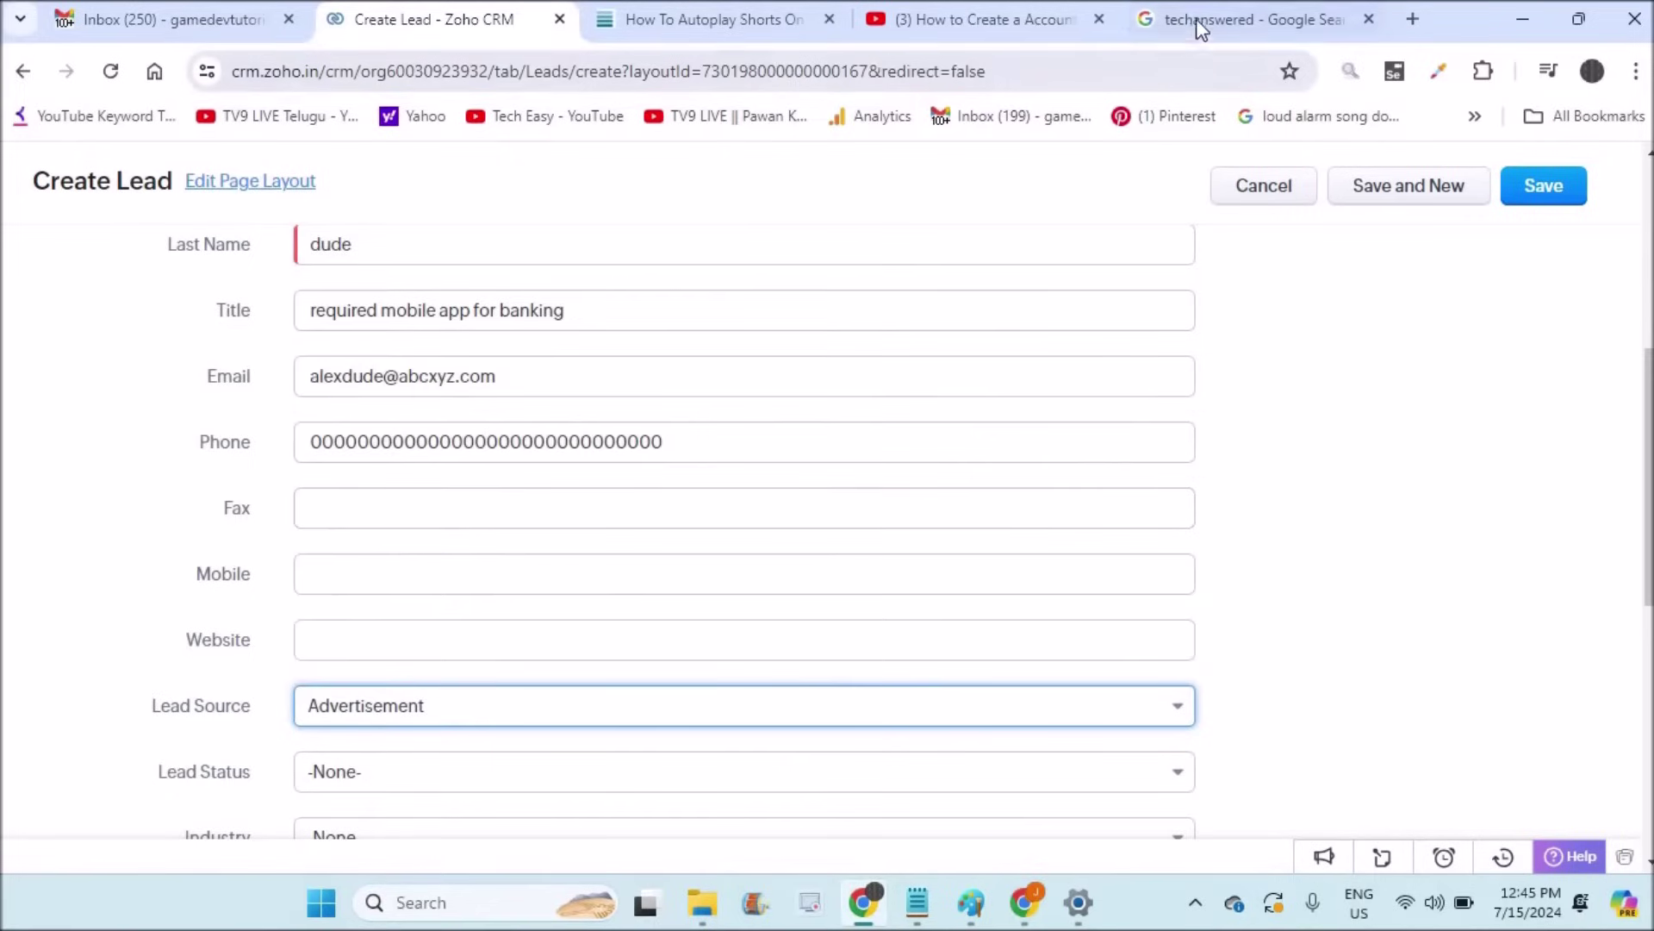
click(379, 778)
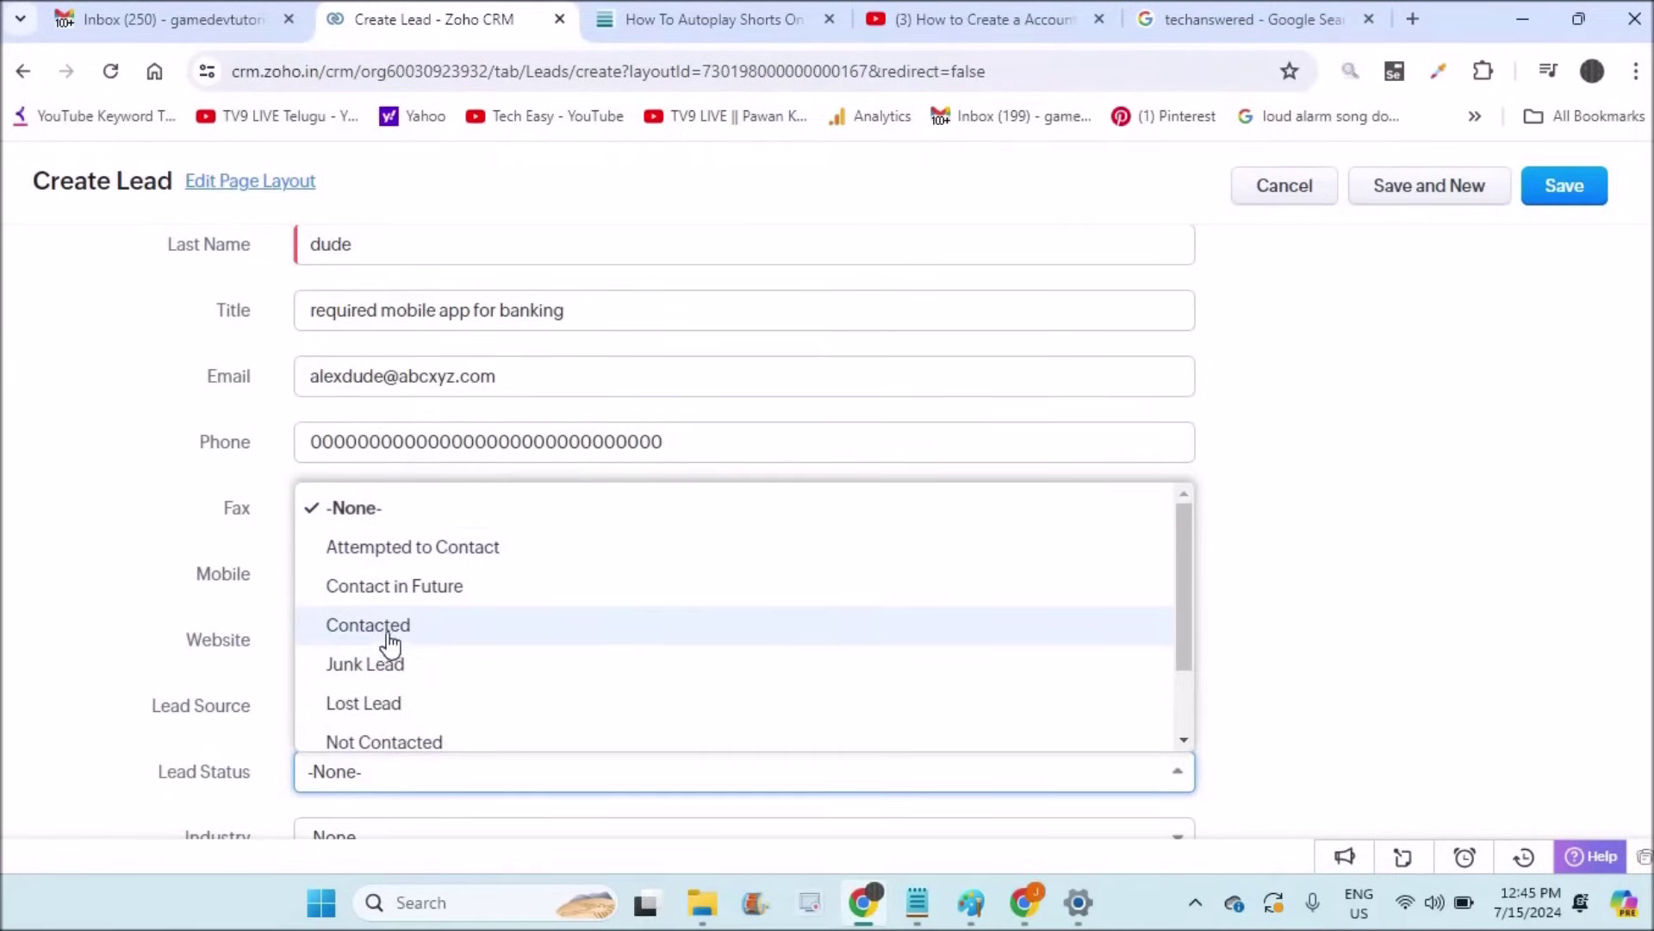
click(388, 632)
click(95, 719)
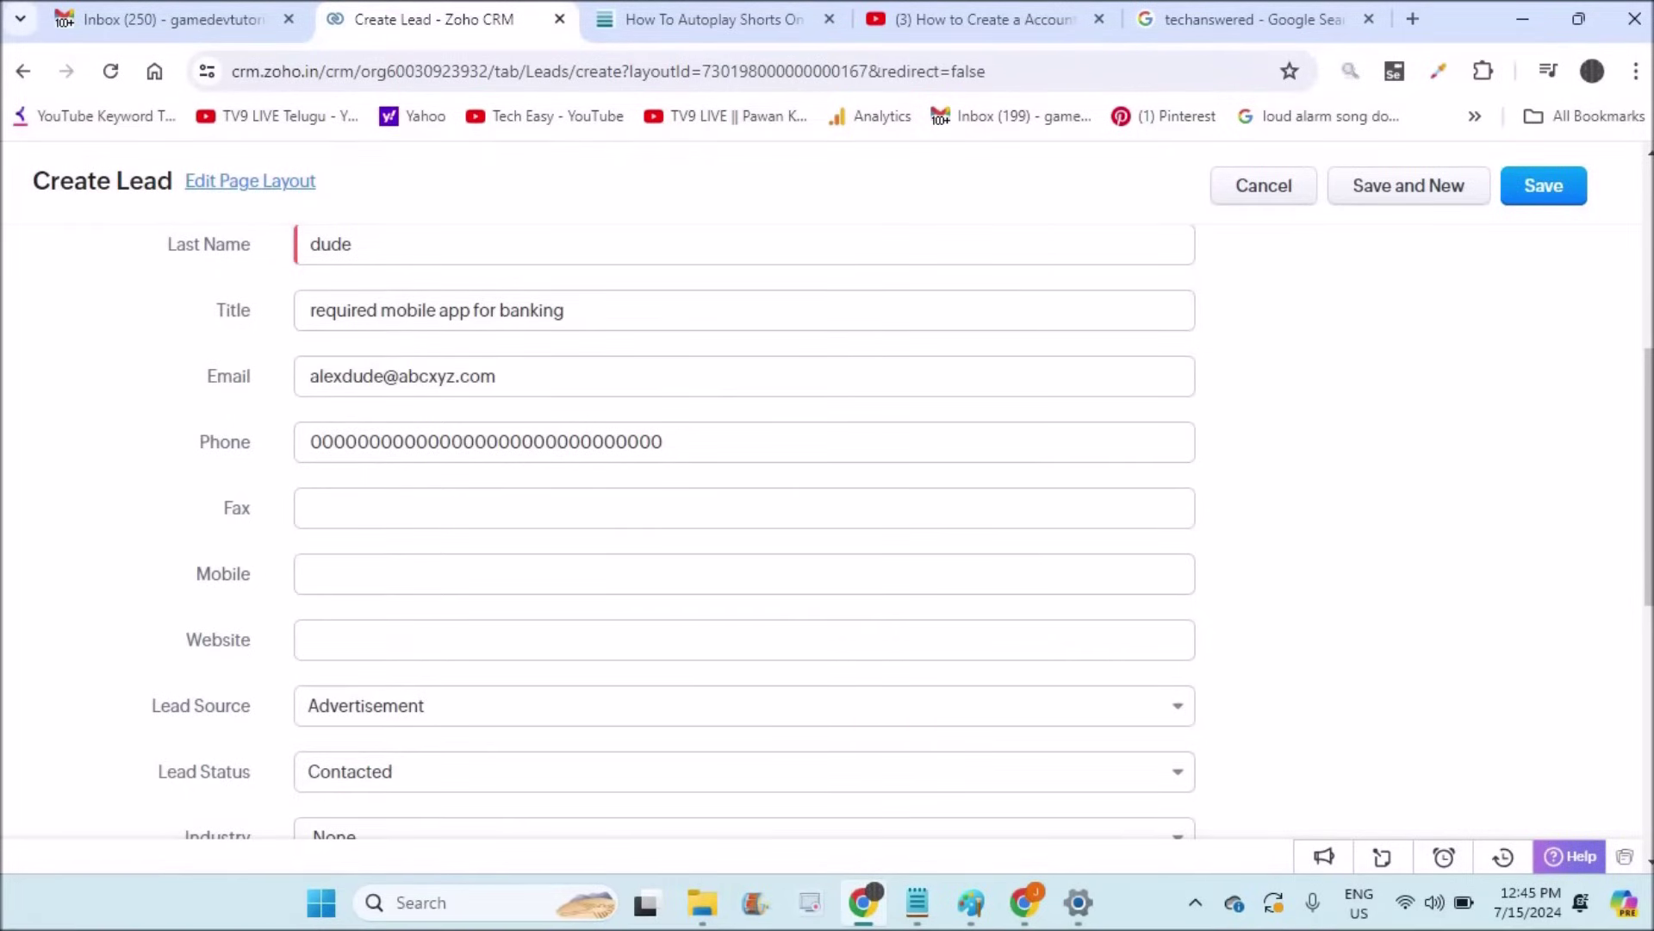
click(1533, 188)
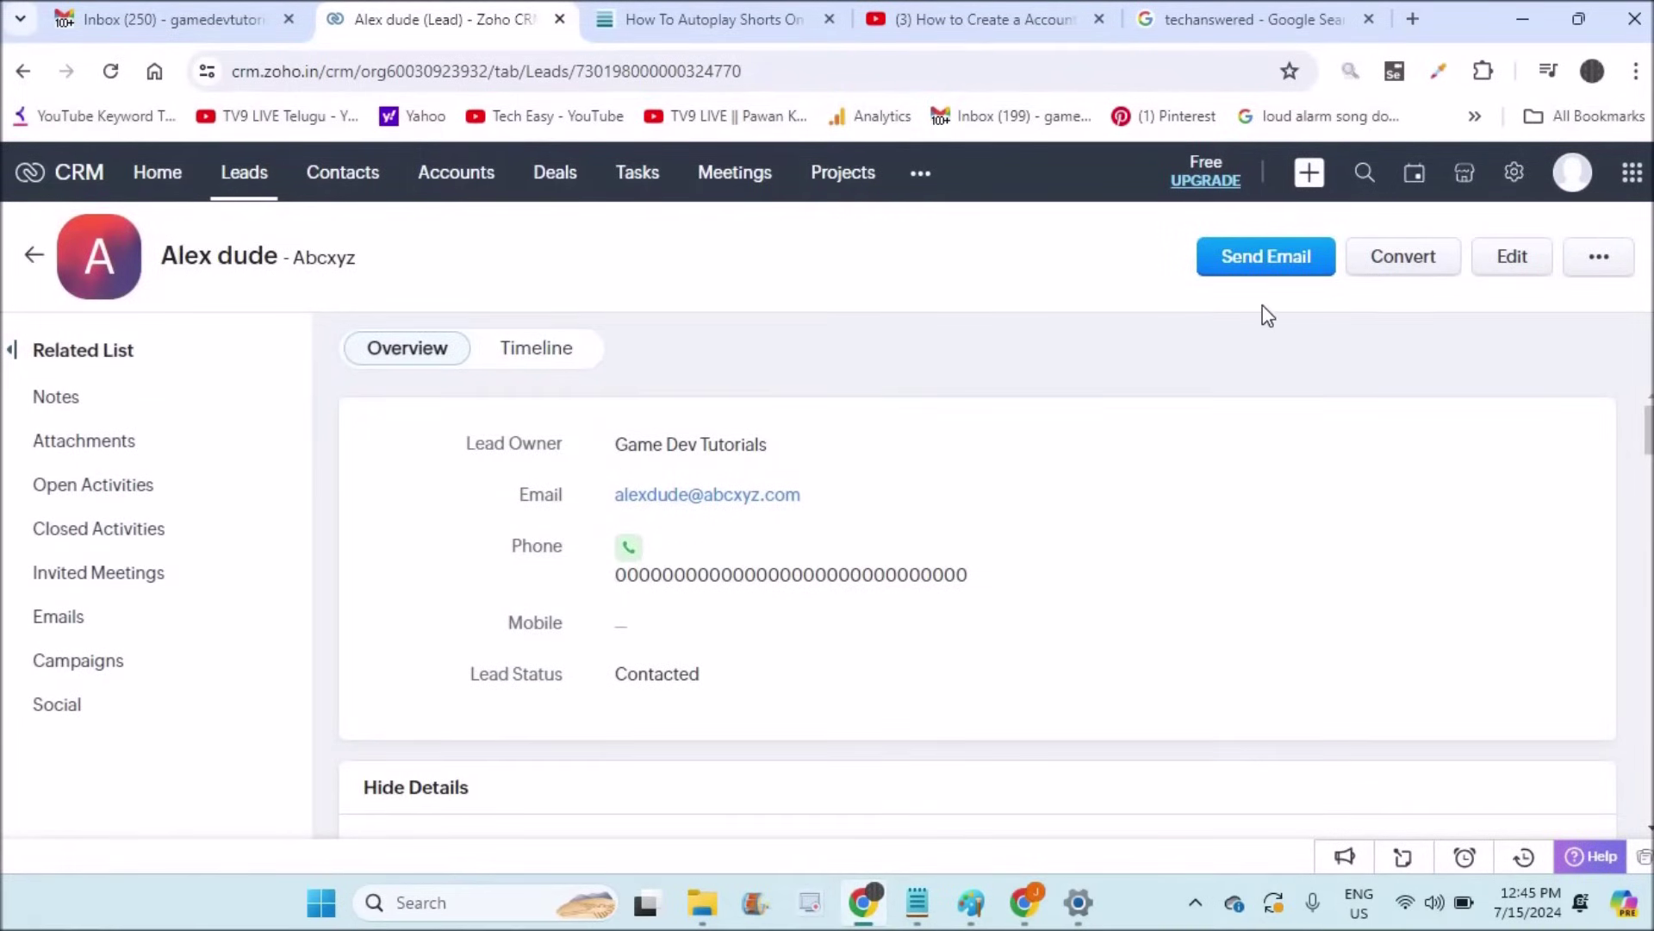
Step: Confirm the single Abcxyz lead in the Leads list, then open a fresh blank new-lead form
click(263, 185)
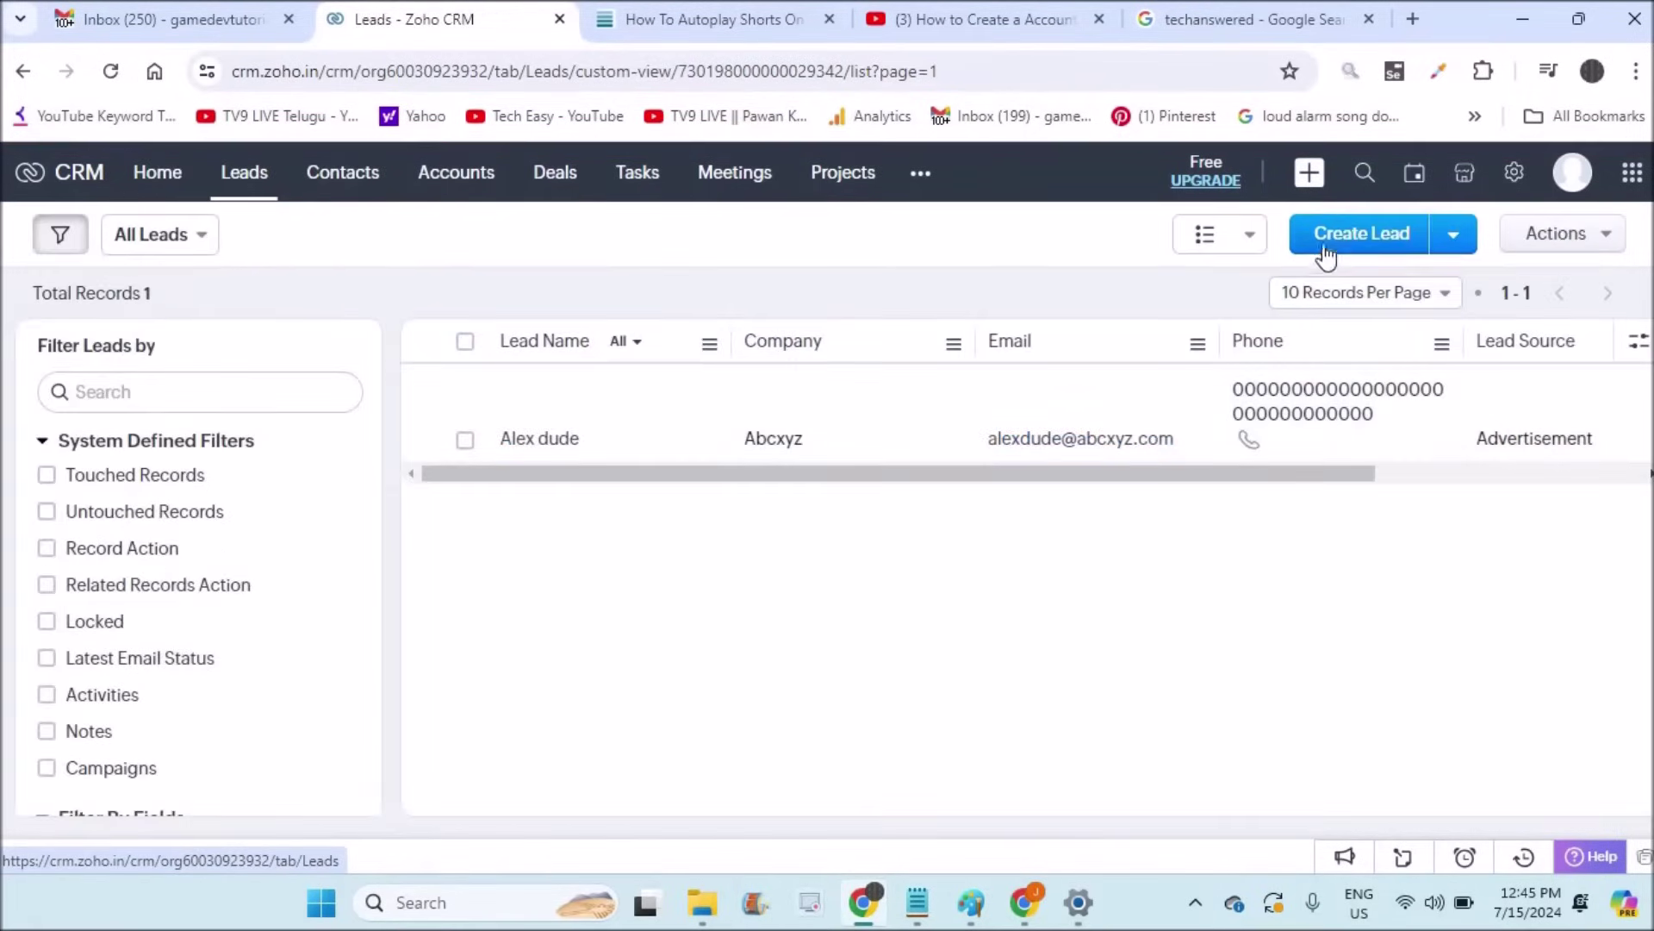
click(1329, 246)
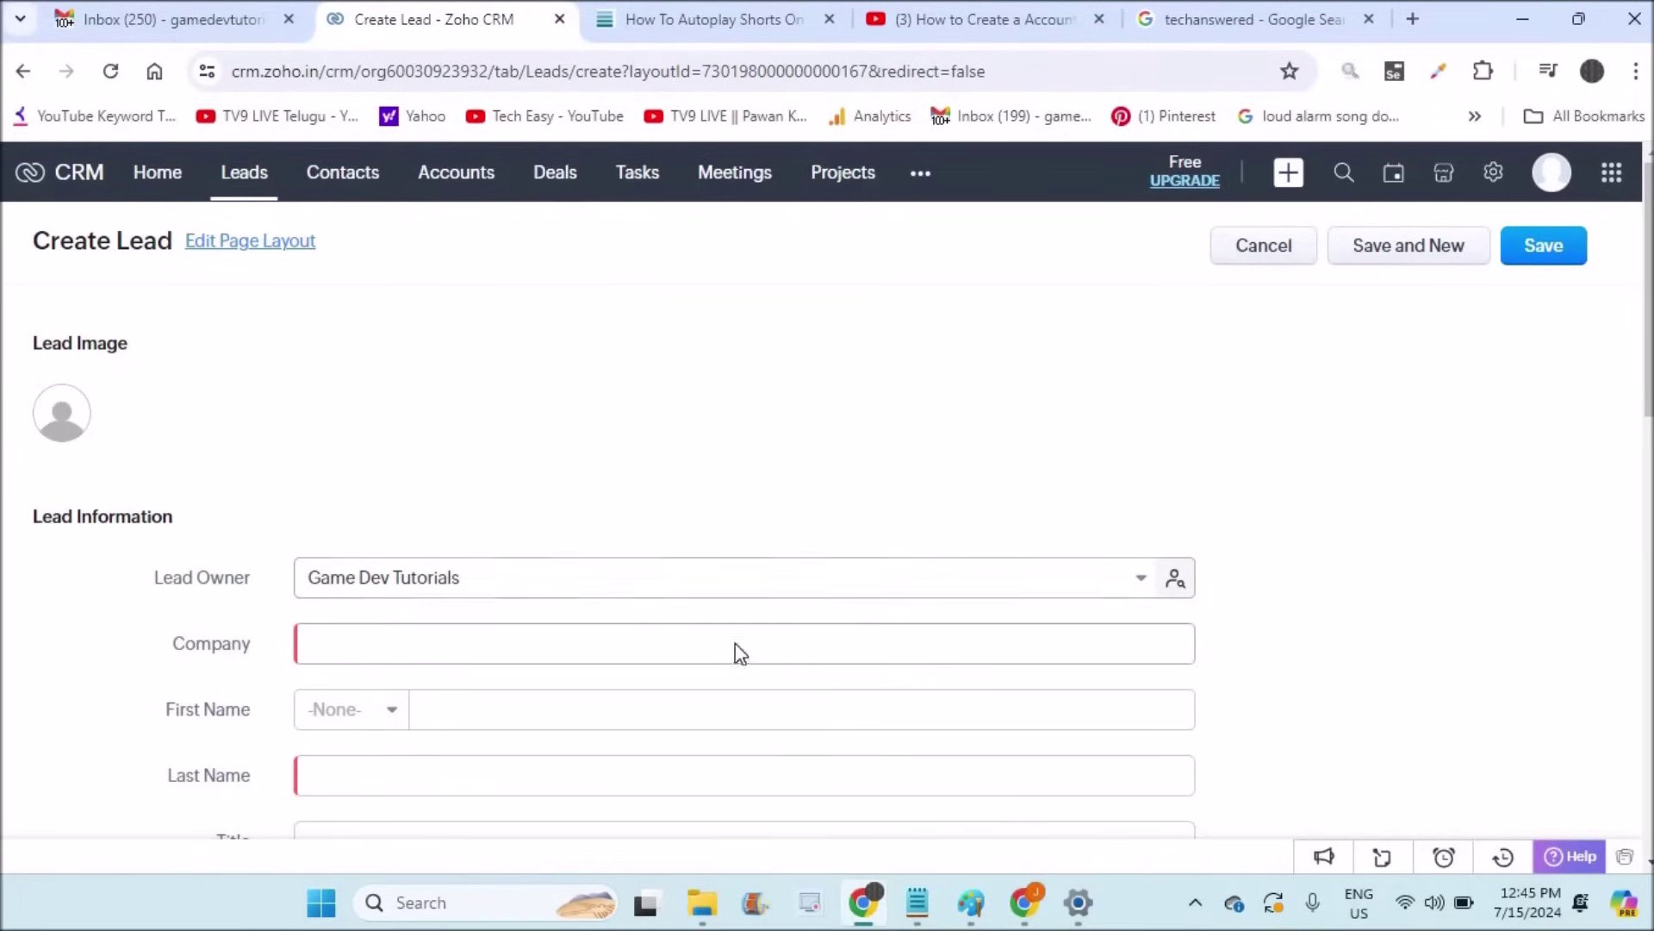
click(245, 177)
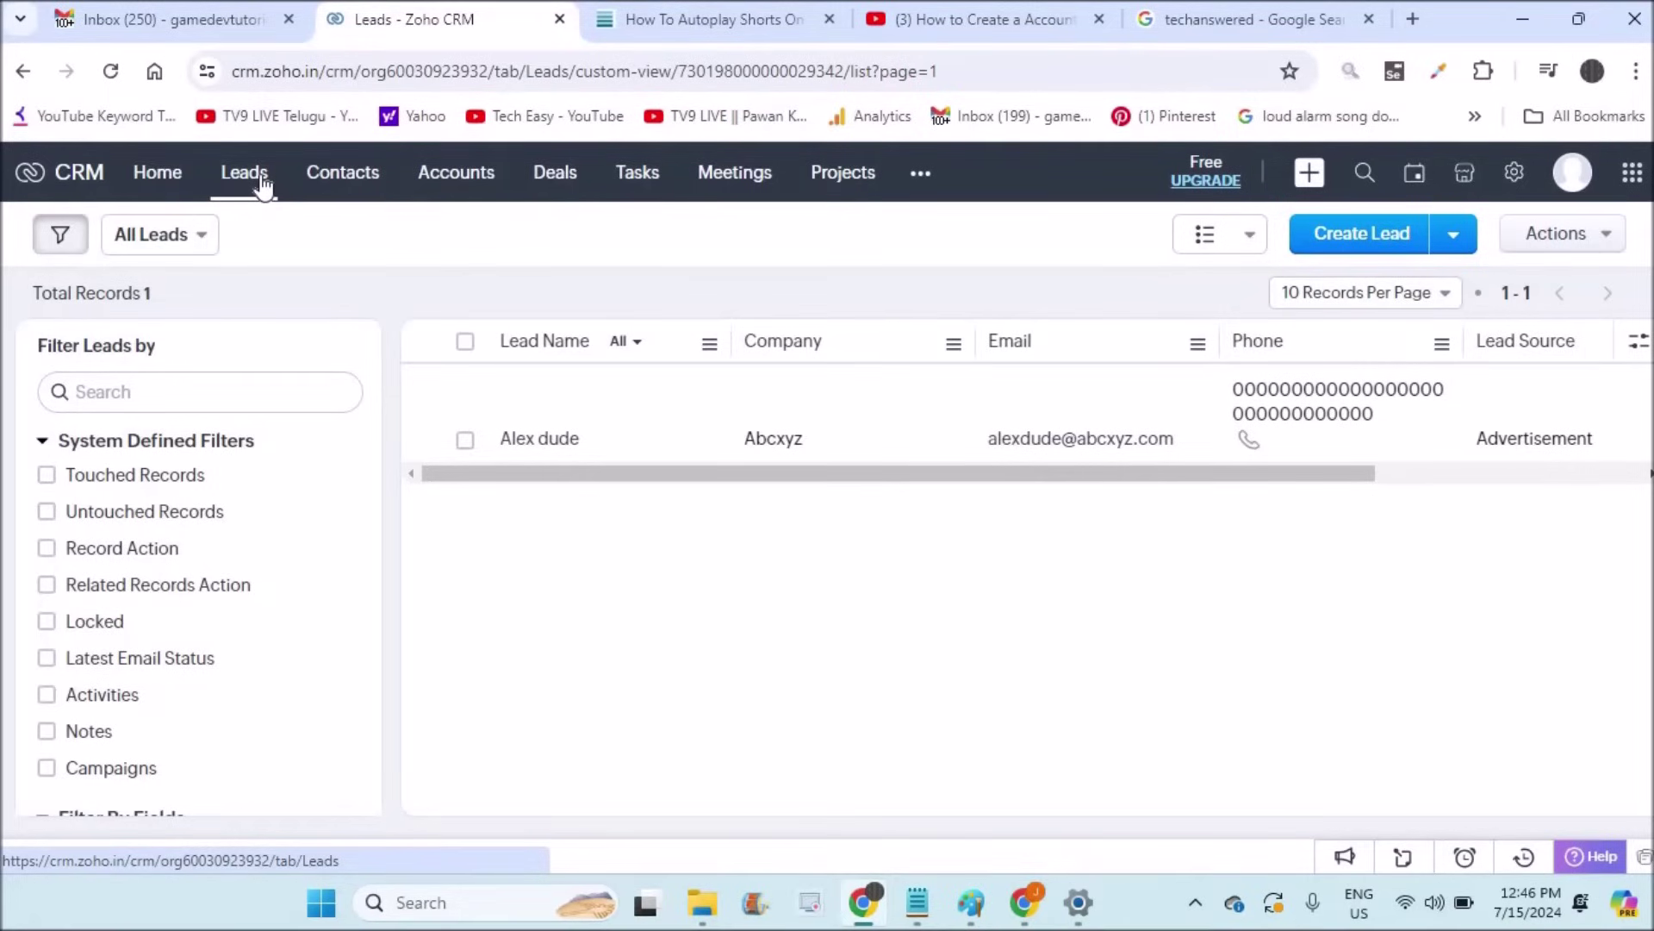
click(1351, 241)
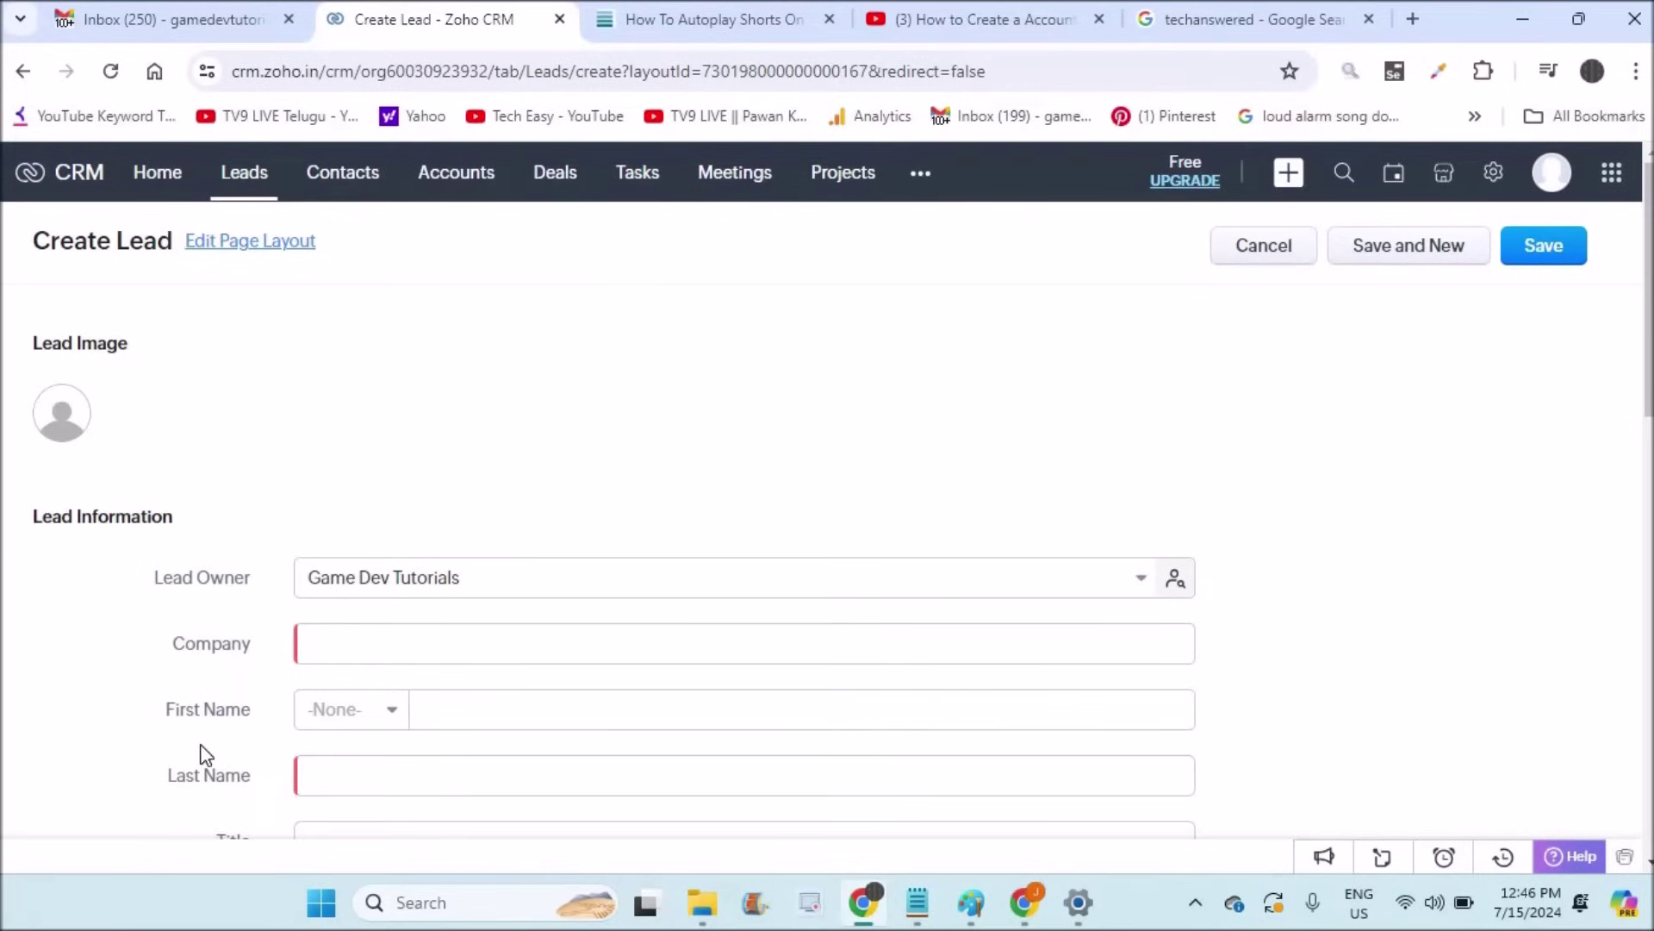
Step: Launch Edit Page Layout from the lead form and switch to the Standard layout editor tab
click(245, 245)
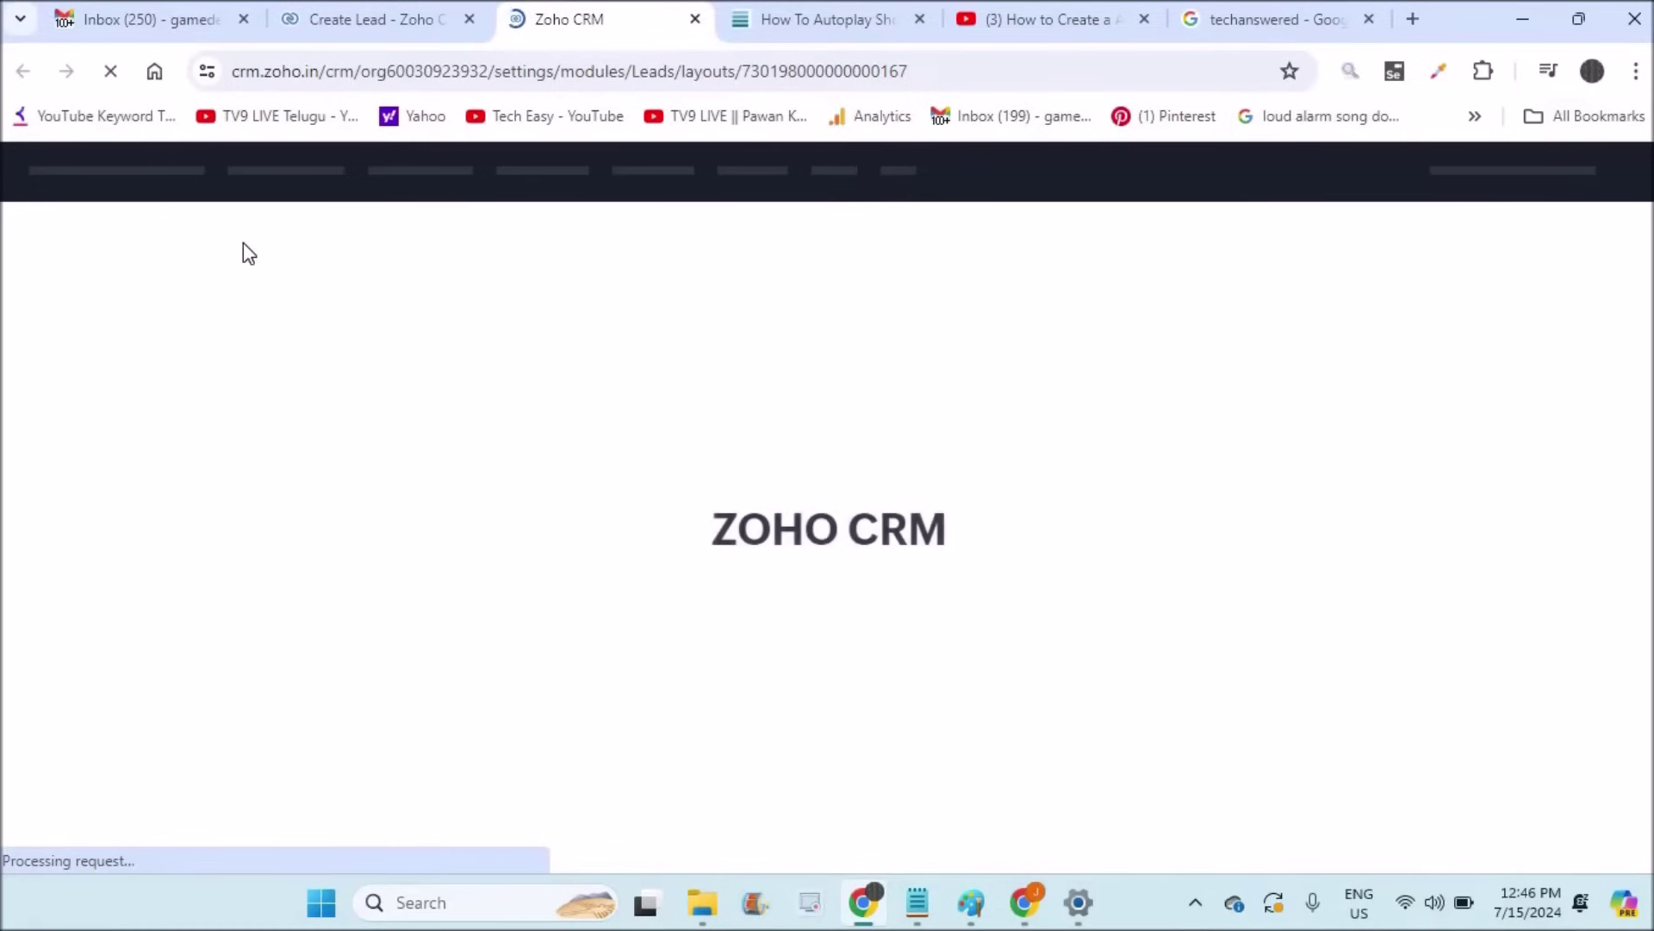
click(360, 21)
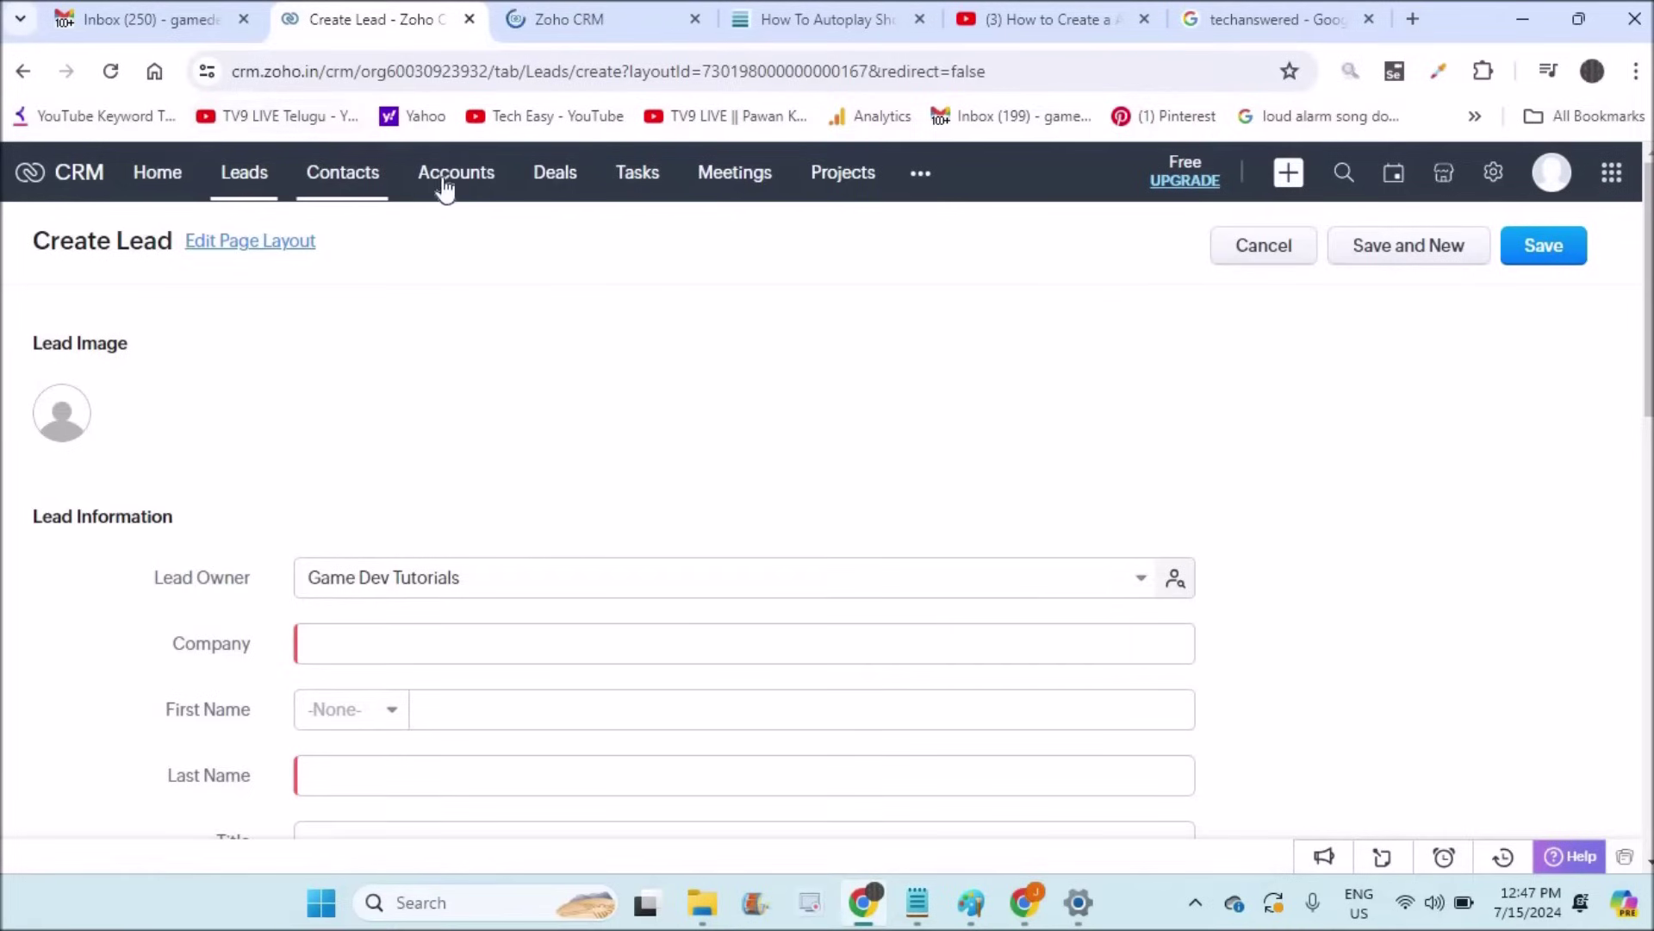
click(577, 23)
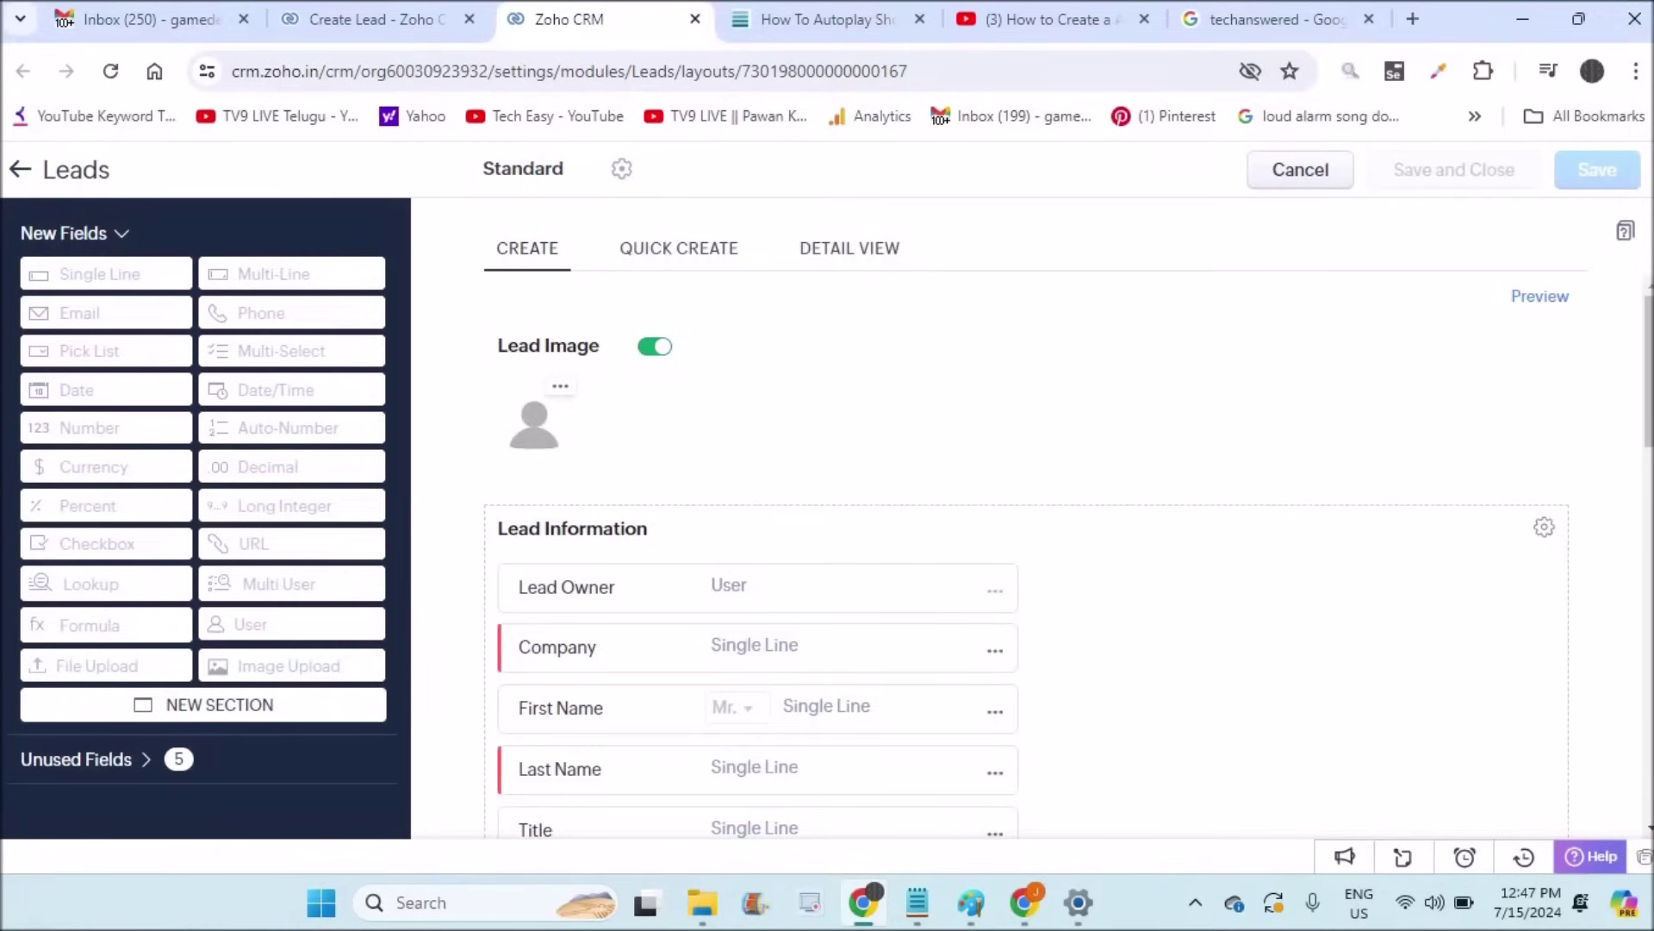
Step: Delete the Title field from the Standard Leads layout, confirming the removal
click(1594, 393)
scroll(1599, 394, down, 1)
scroll(1596, 394, down, 3)
scroll(1596, 394, up, 2)
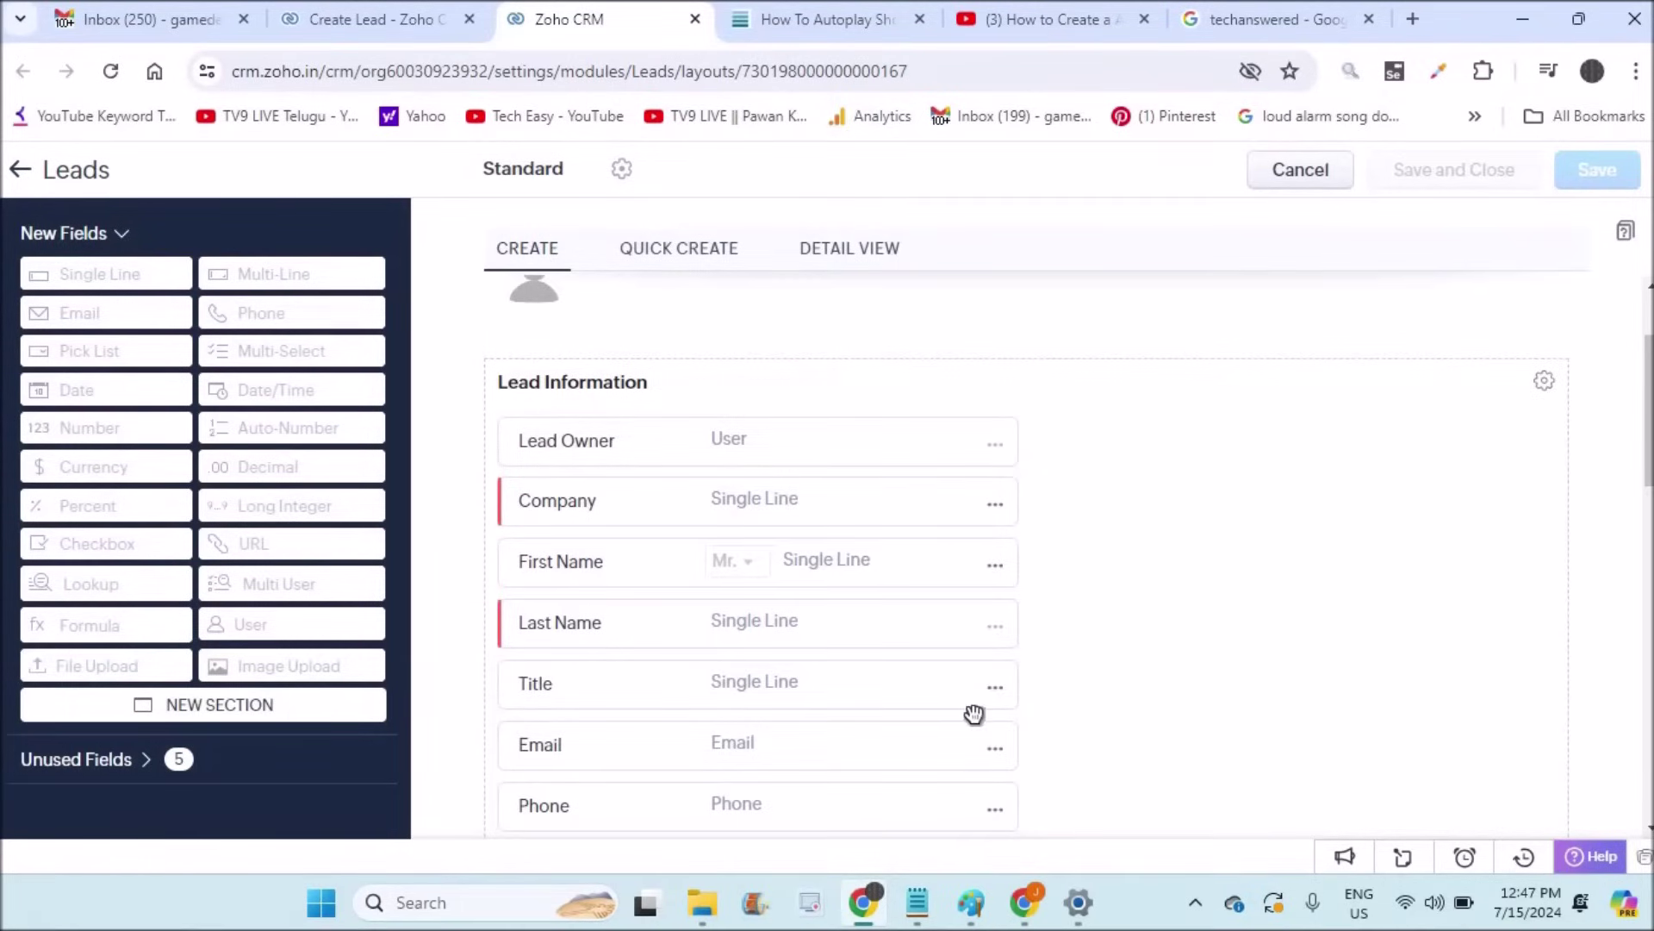
click(994, 691)
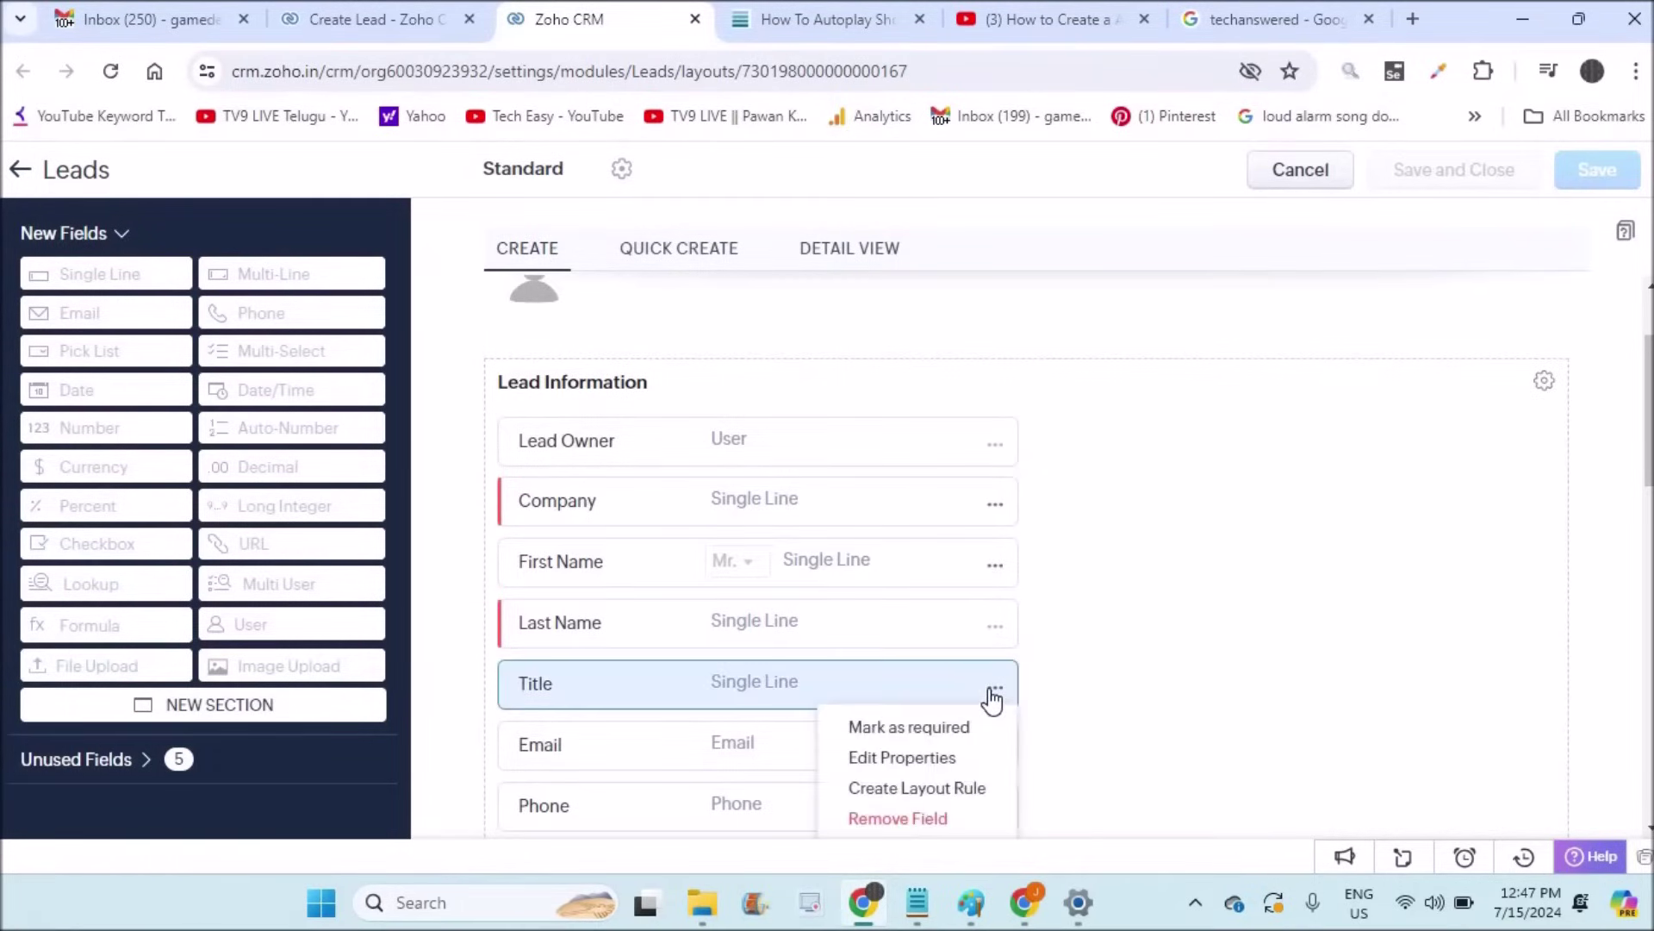
click(882, 819)
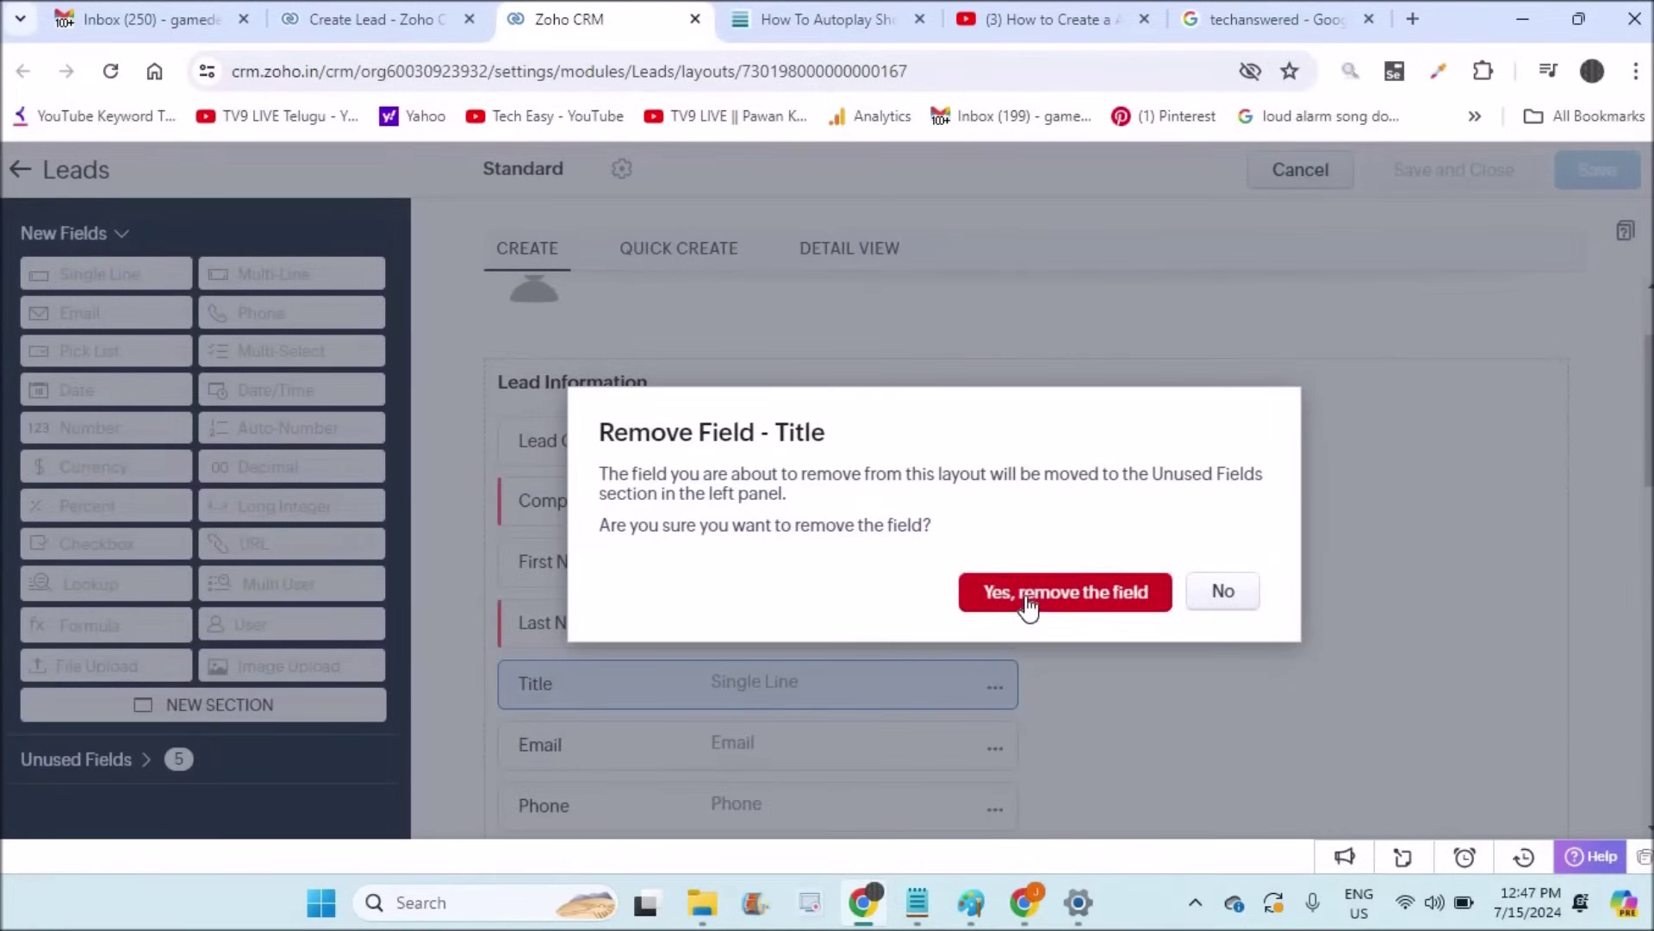
click(1027, 603)
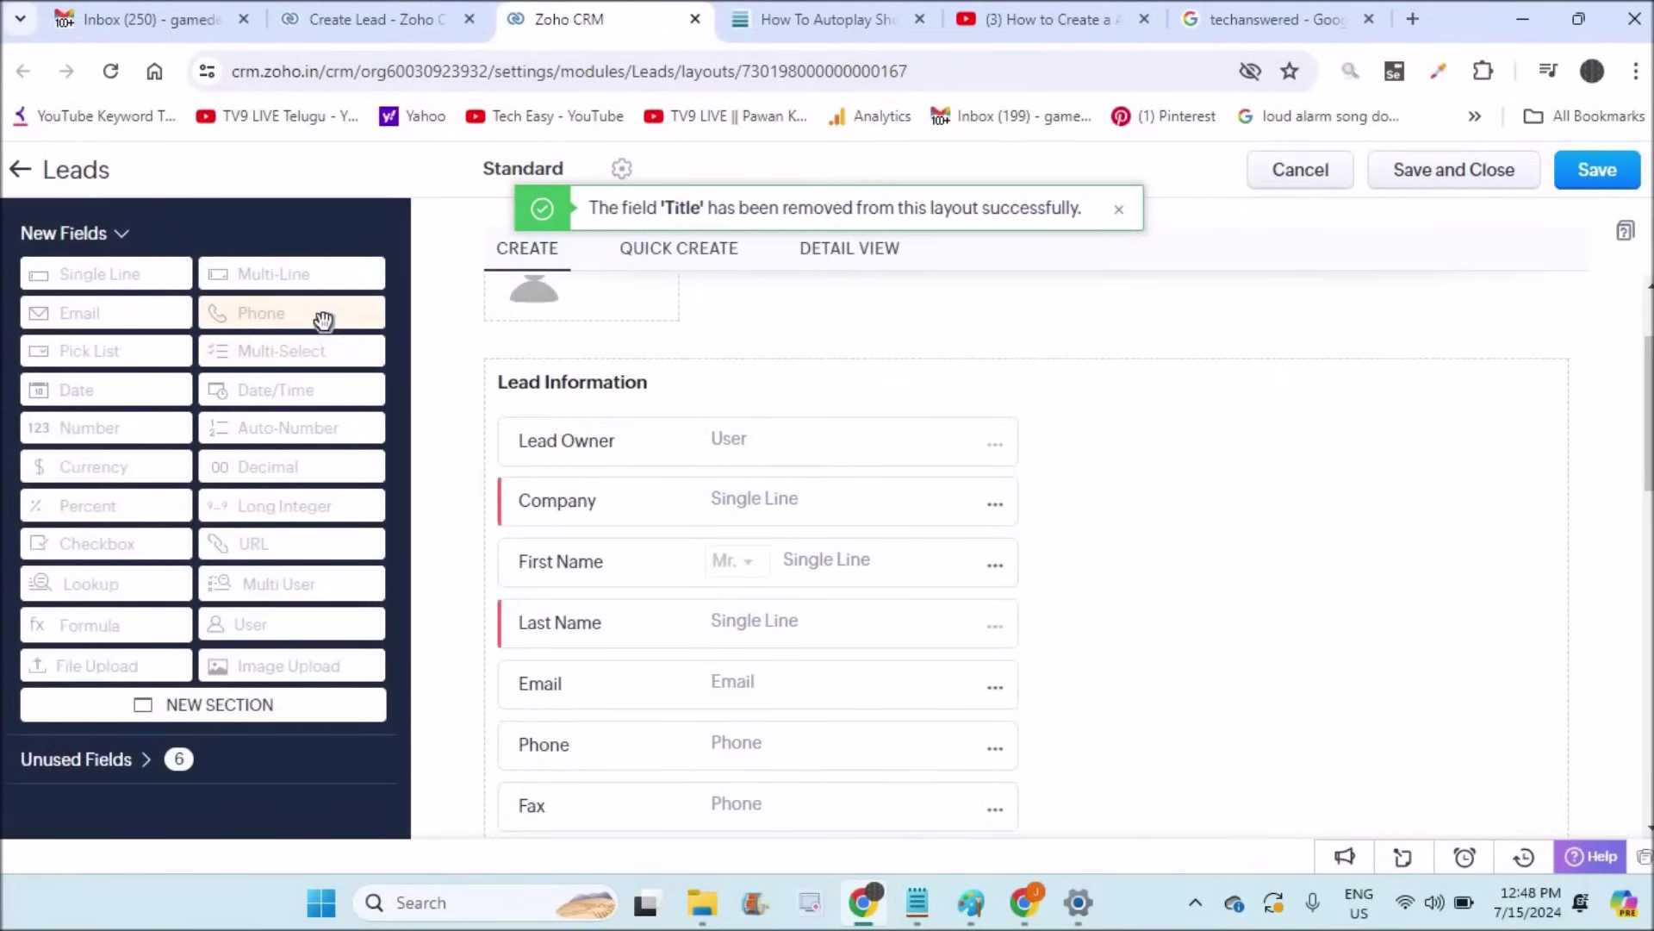
drag(324, 321, 710, 622)
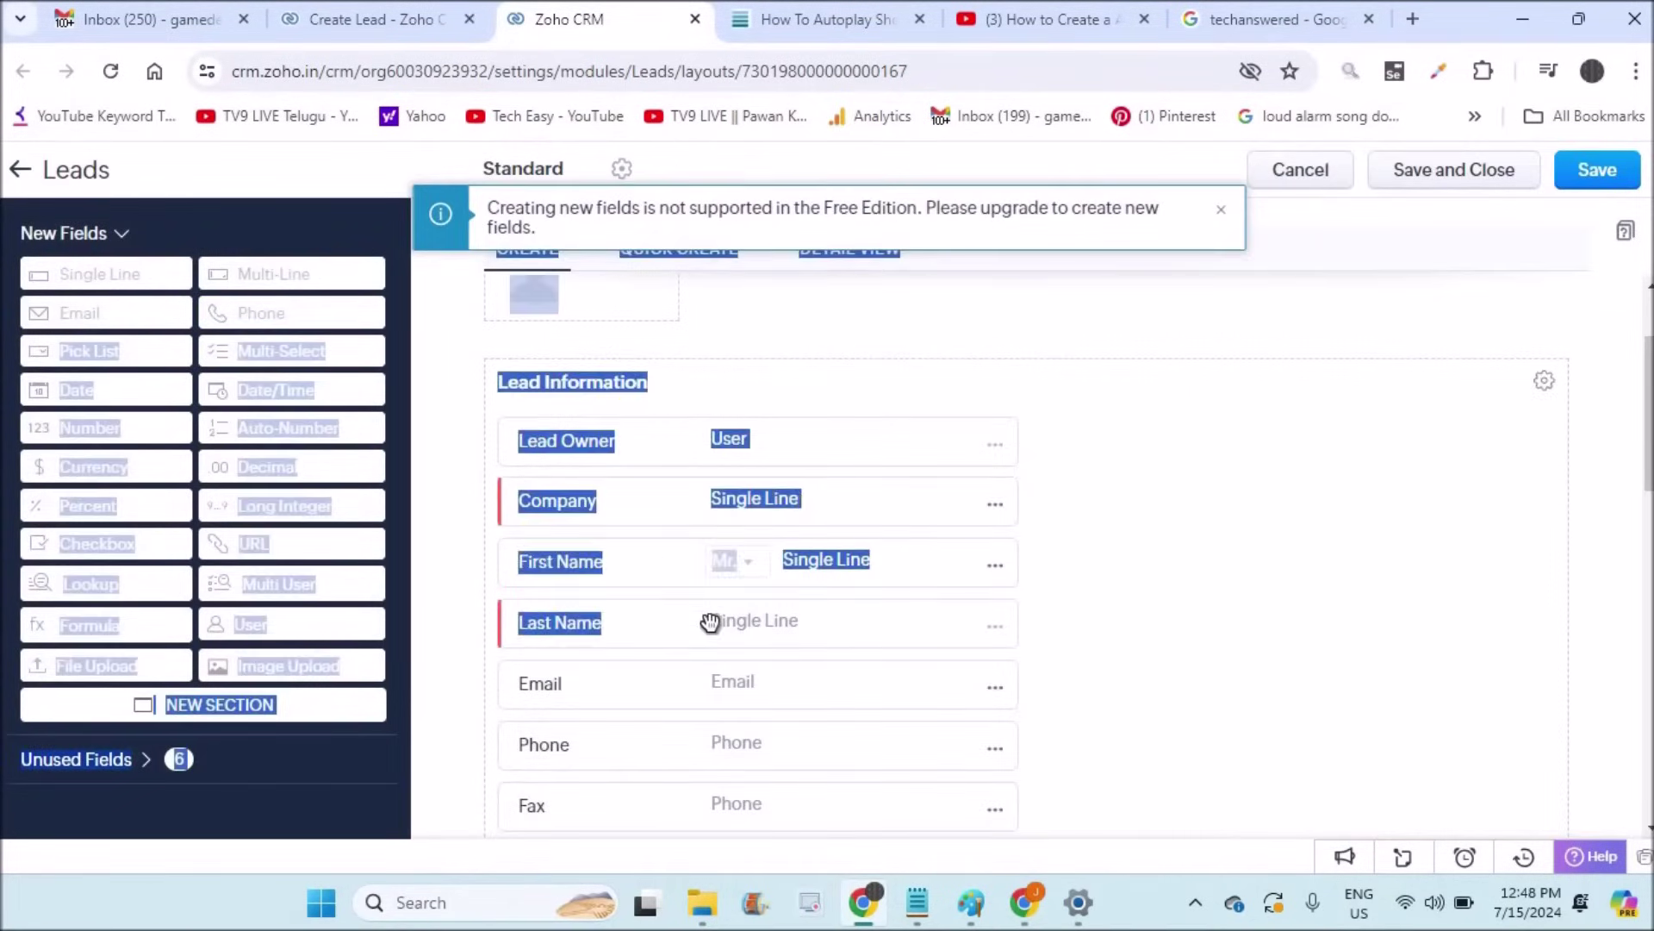
click(1377, 509)
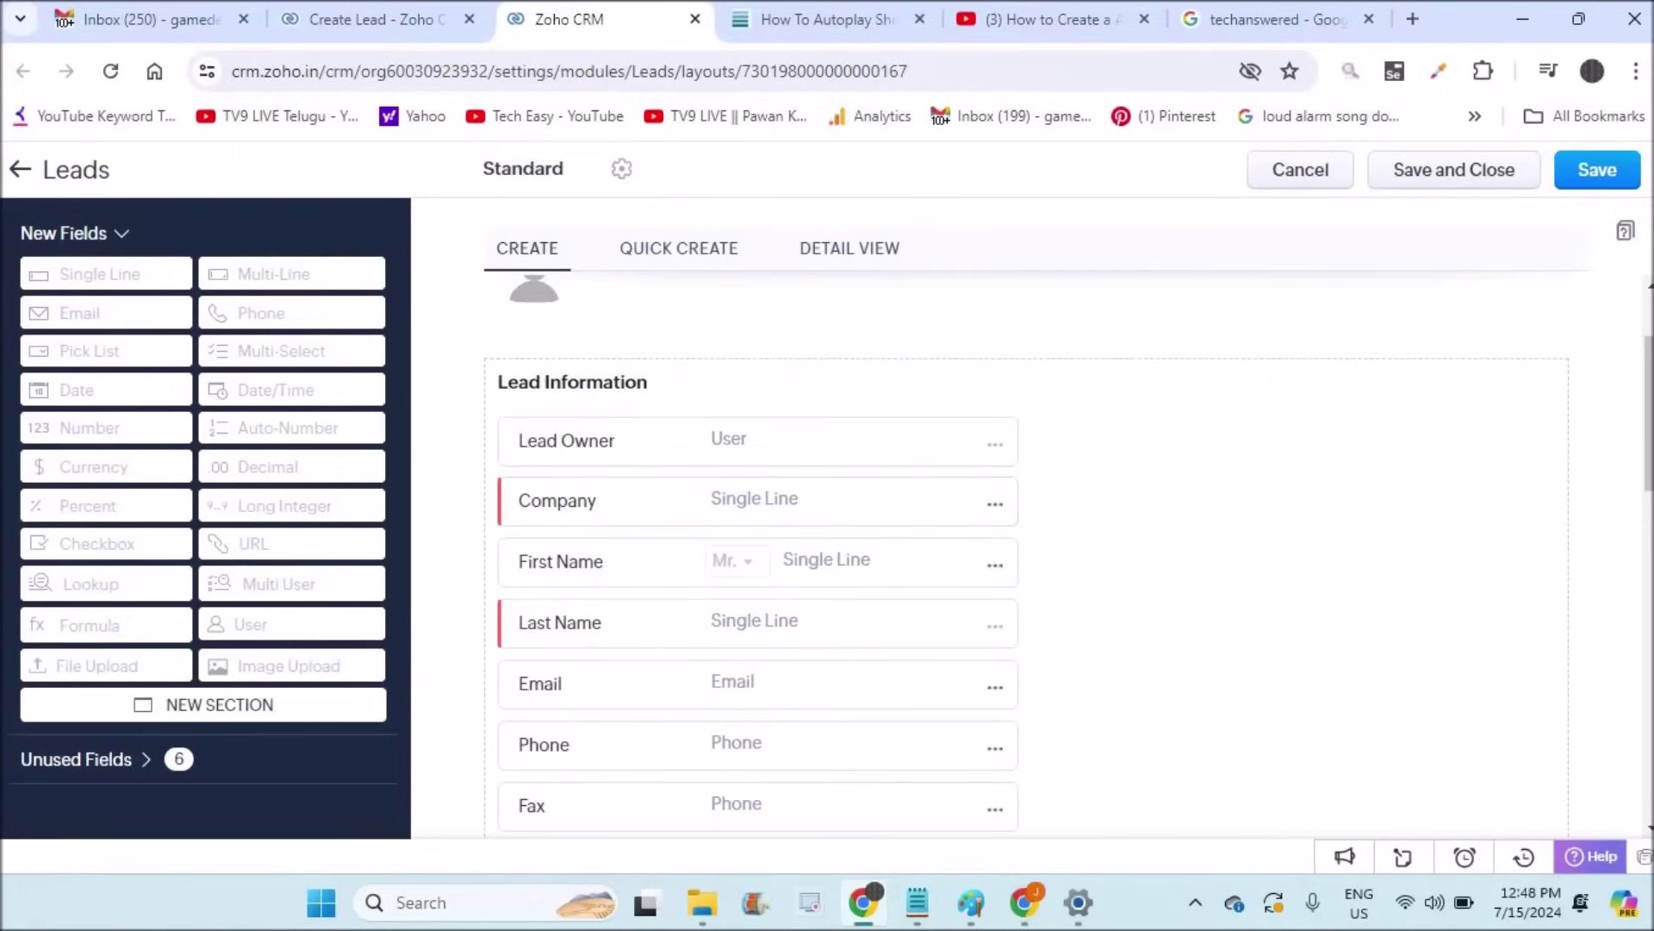
Step: Remove the Rating field from the Leads layout
click(1422, 565)
scroll(1426, 566, down, 1)
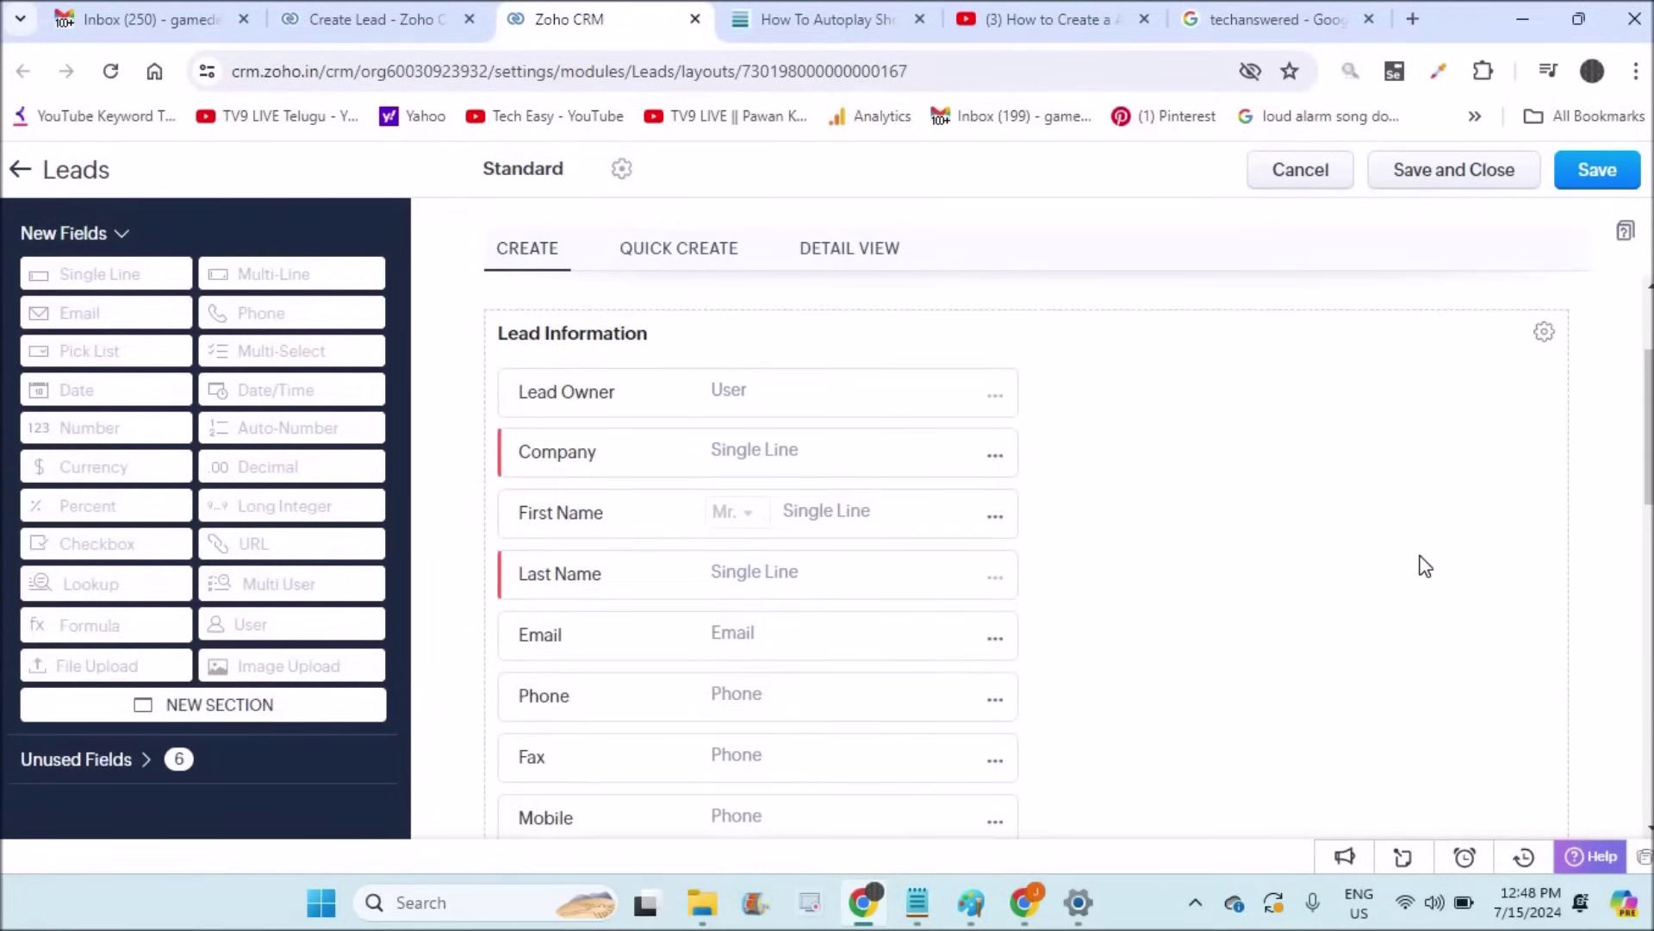
scroll(1425, 565, down, 8)
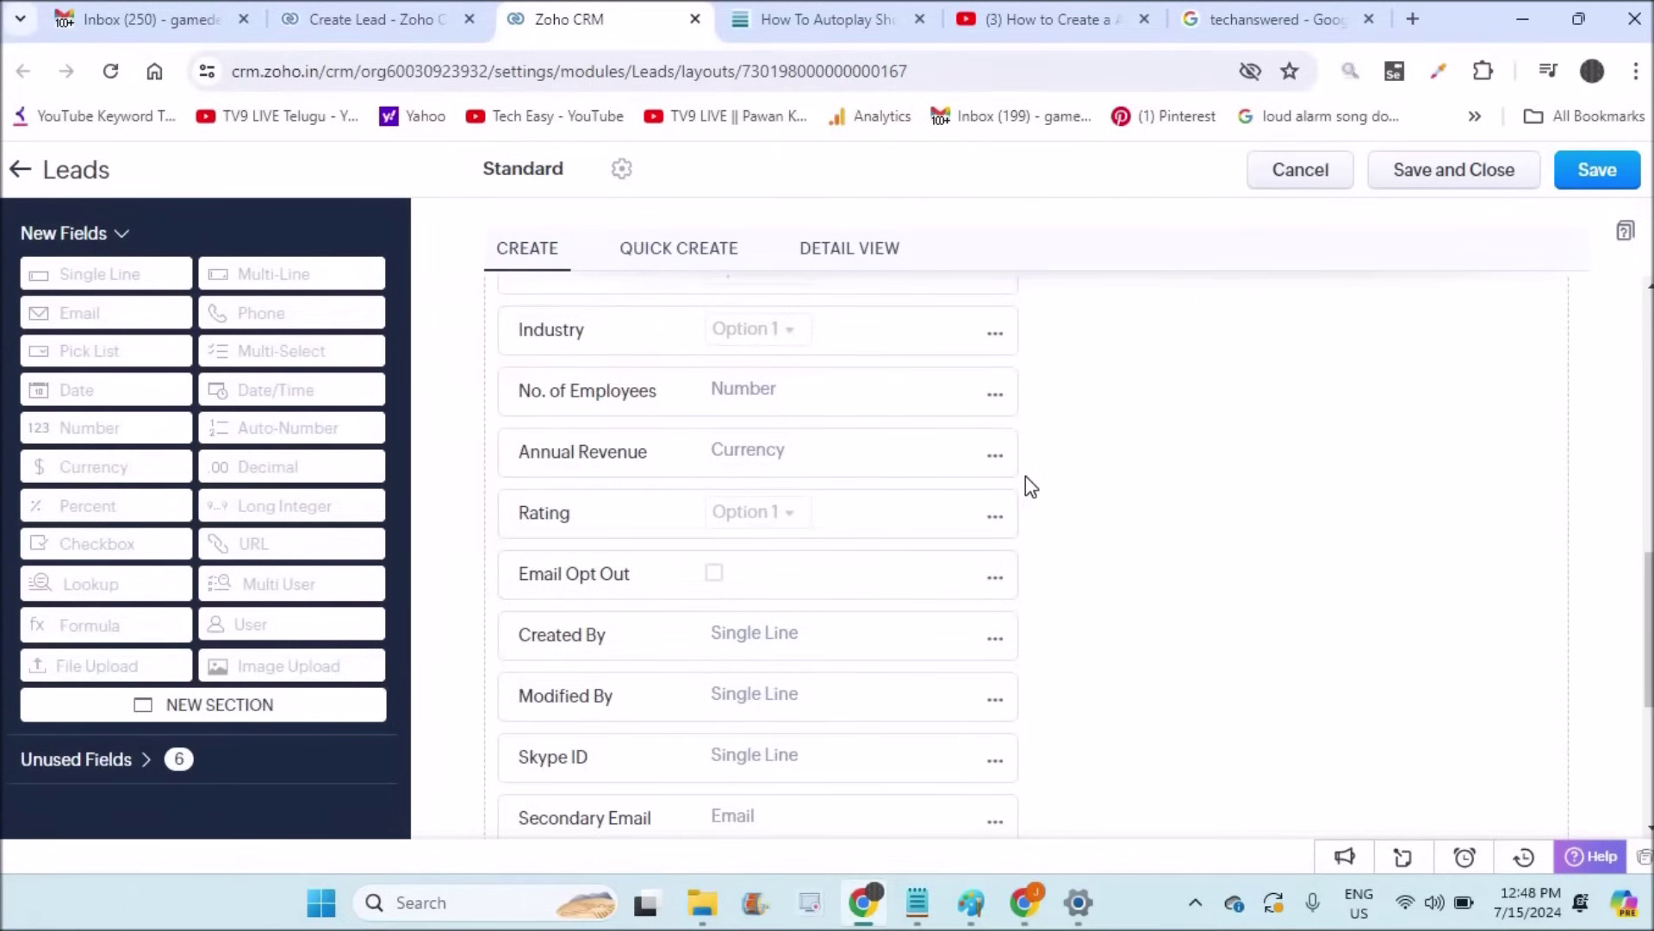
click(995, 517)
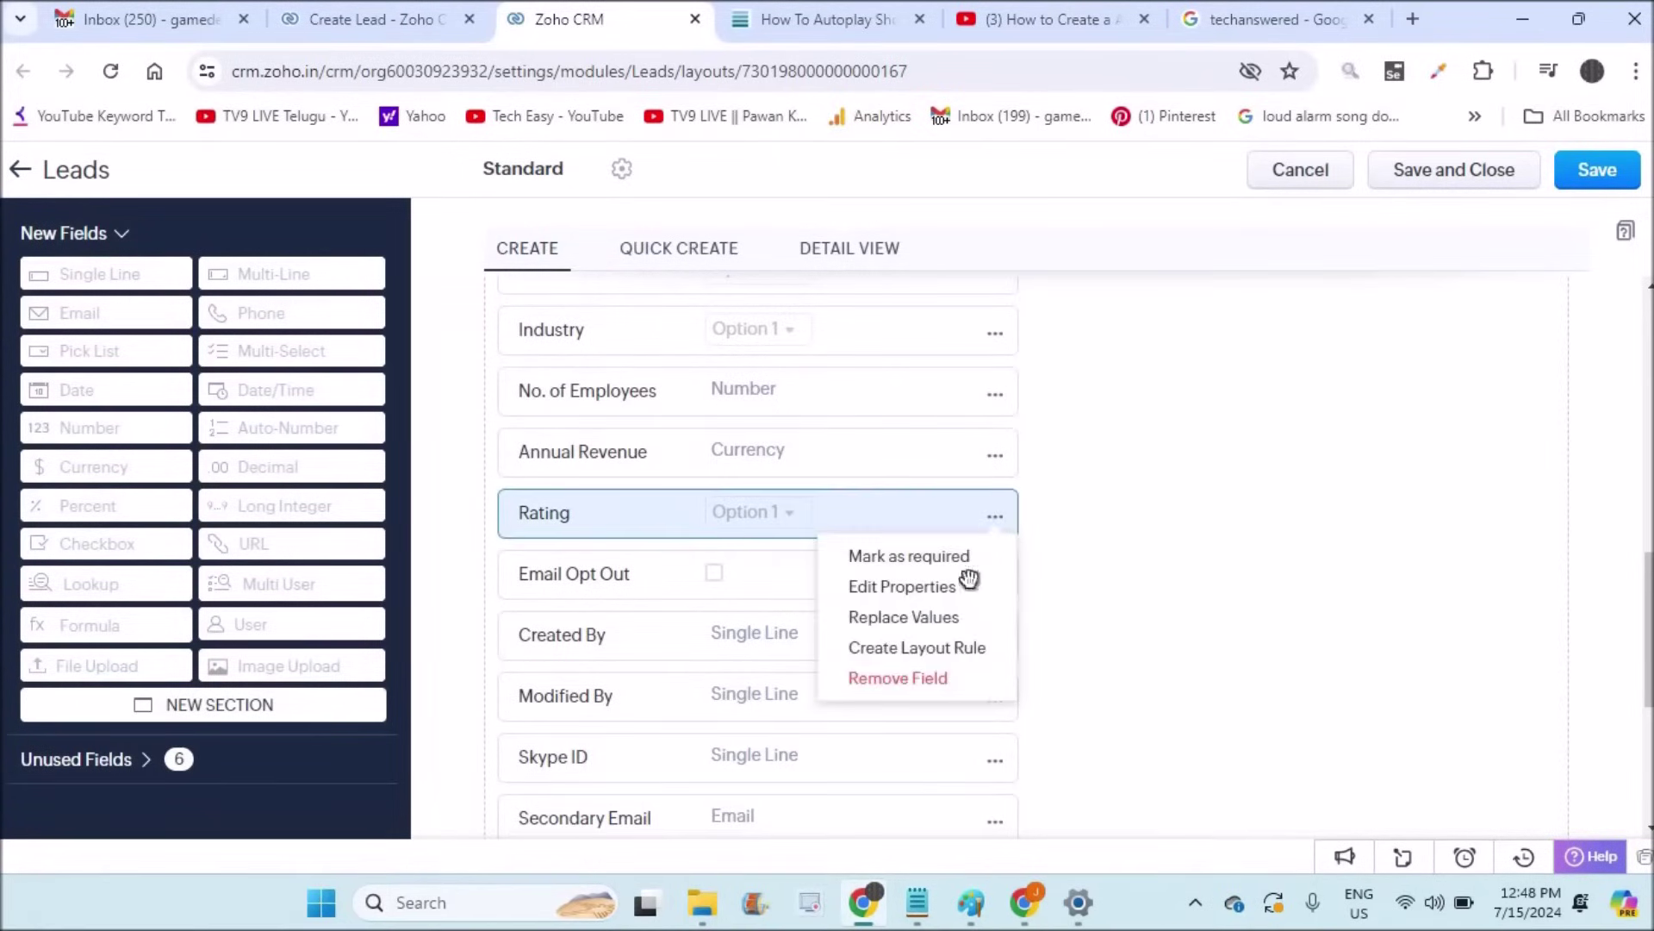
click(905, 679)
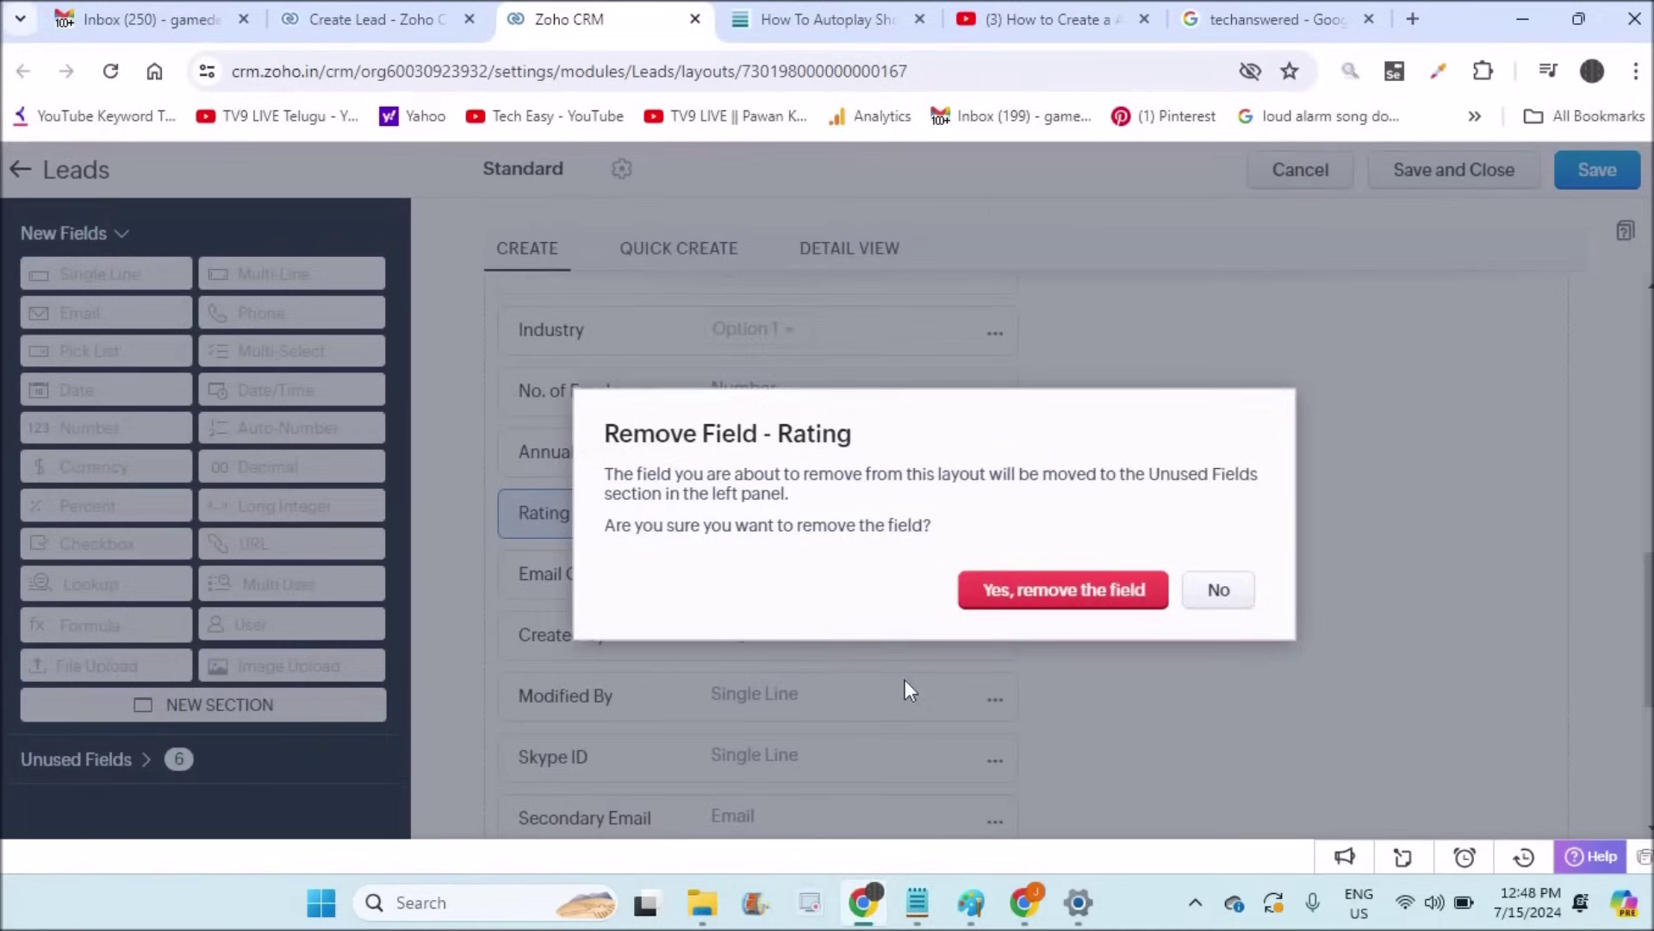
click(1068, 590)
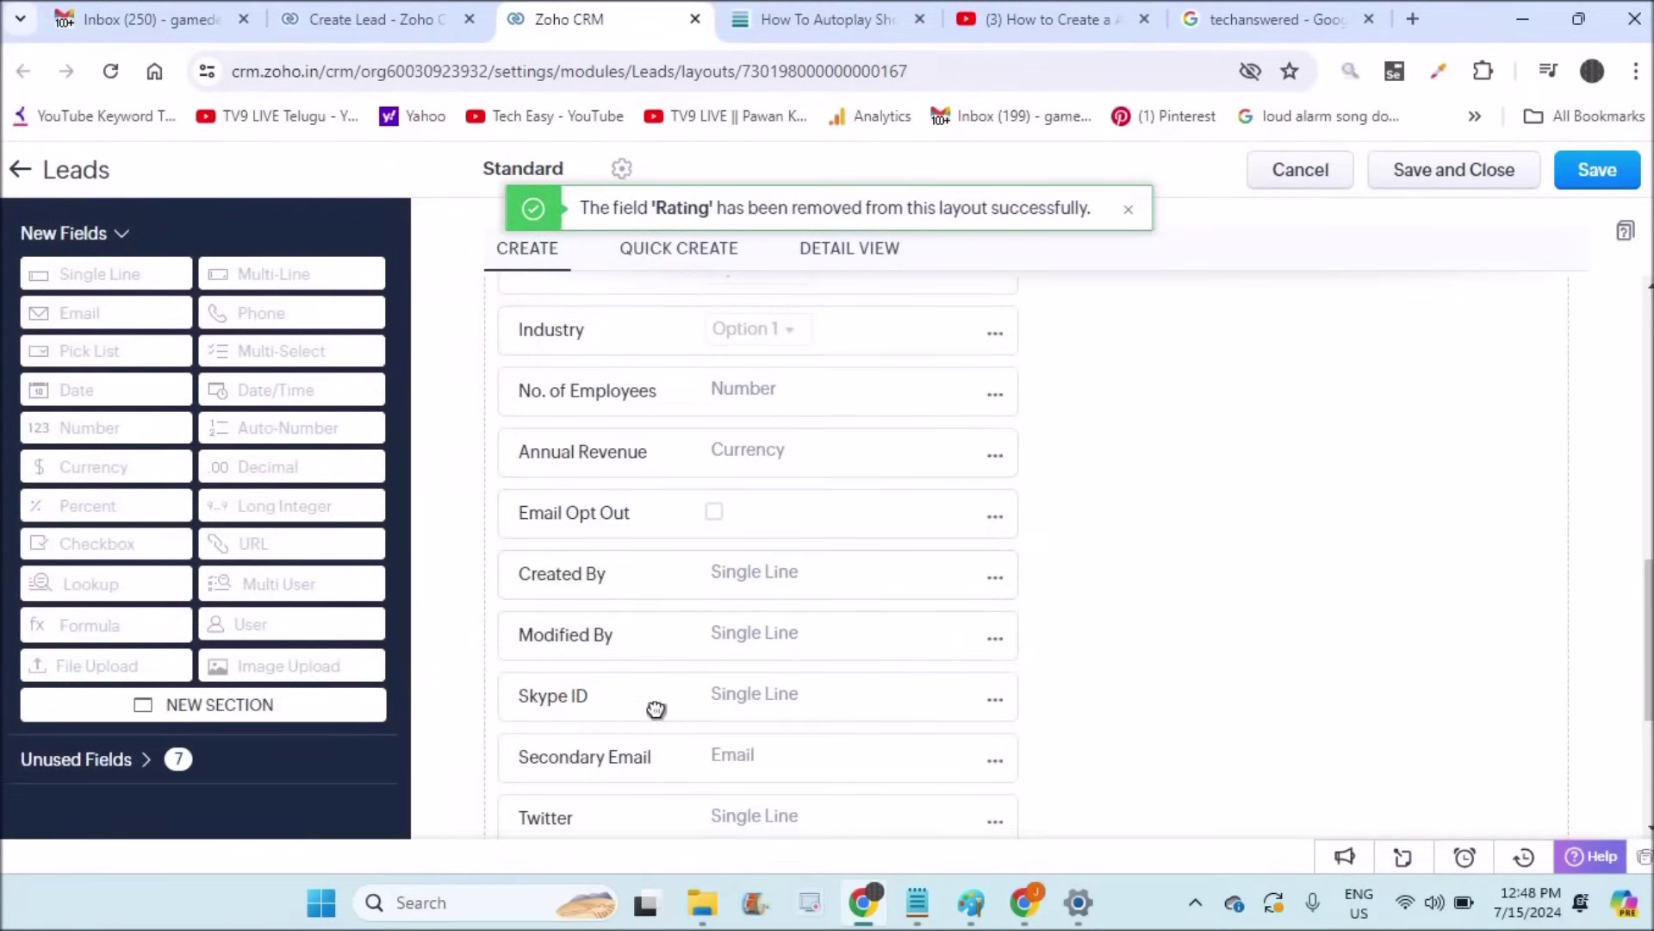
Step: Make Skype ID a required field and save the Leads layout
click(995, 703)
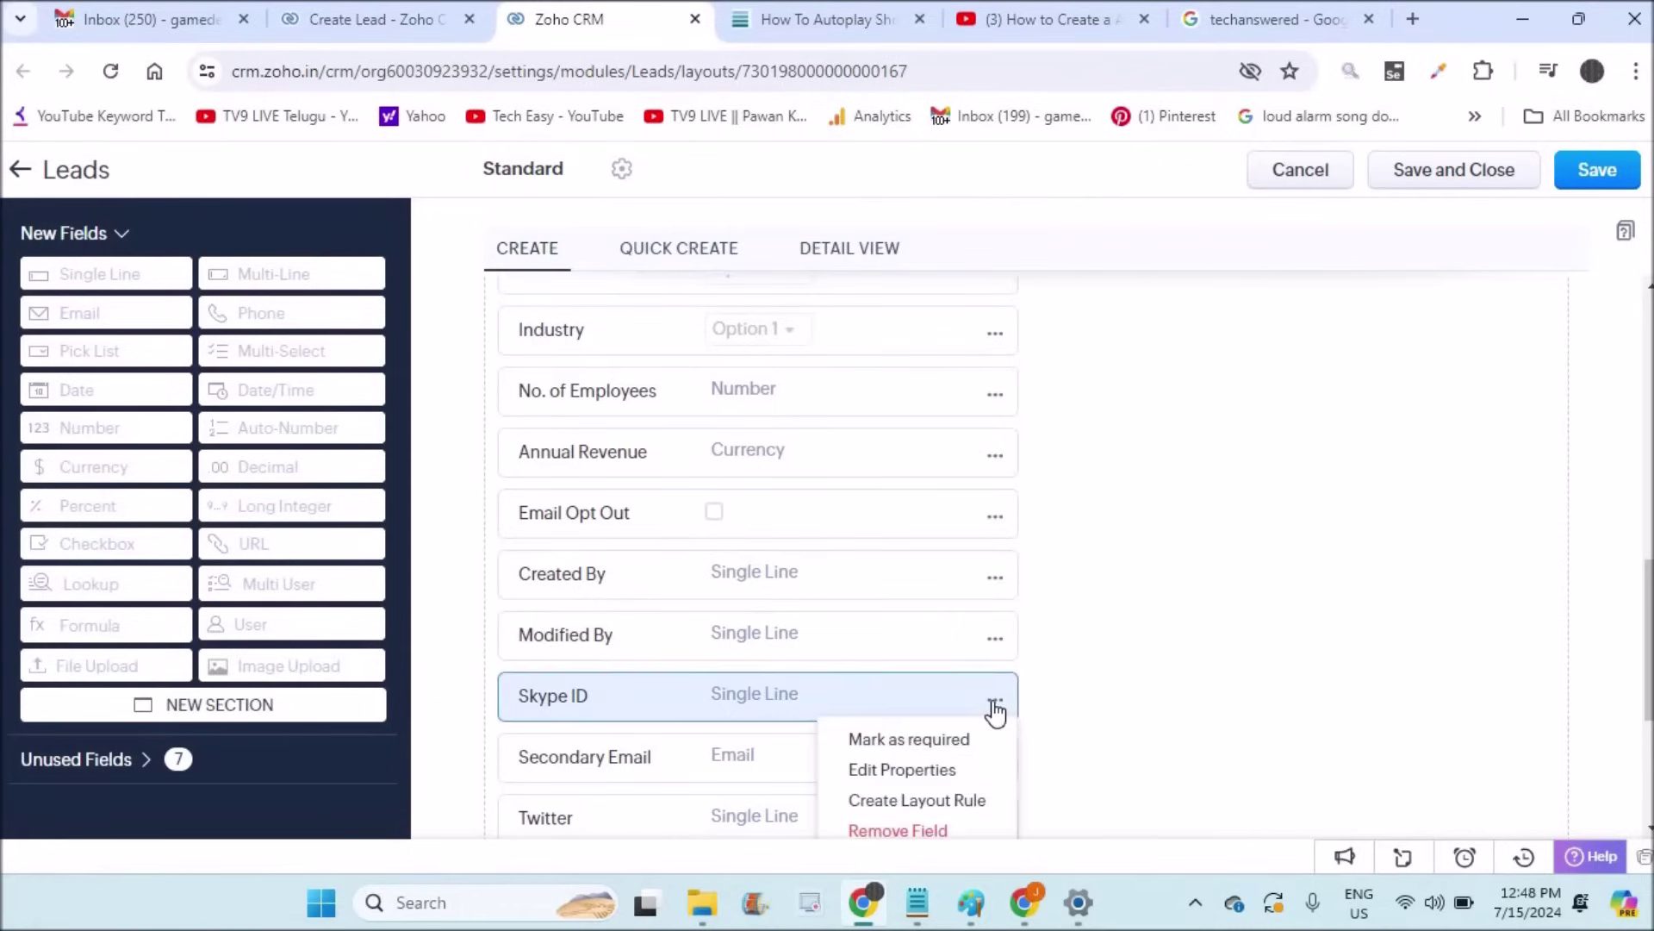
click(930, 747)
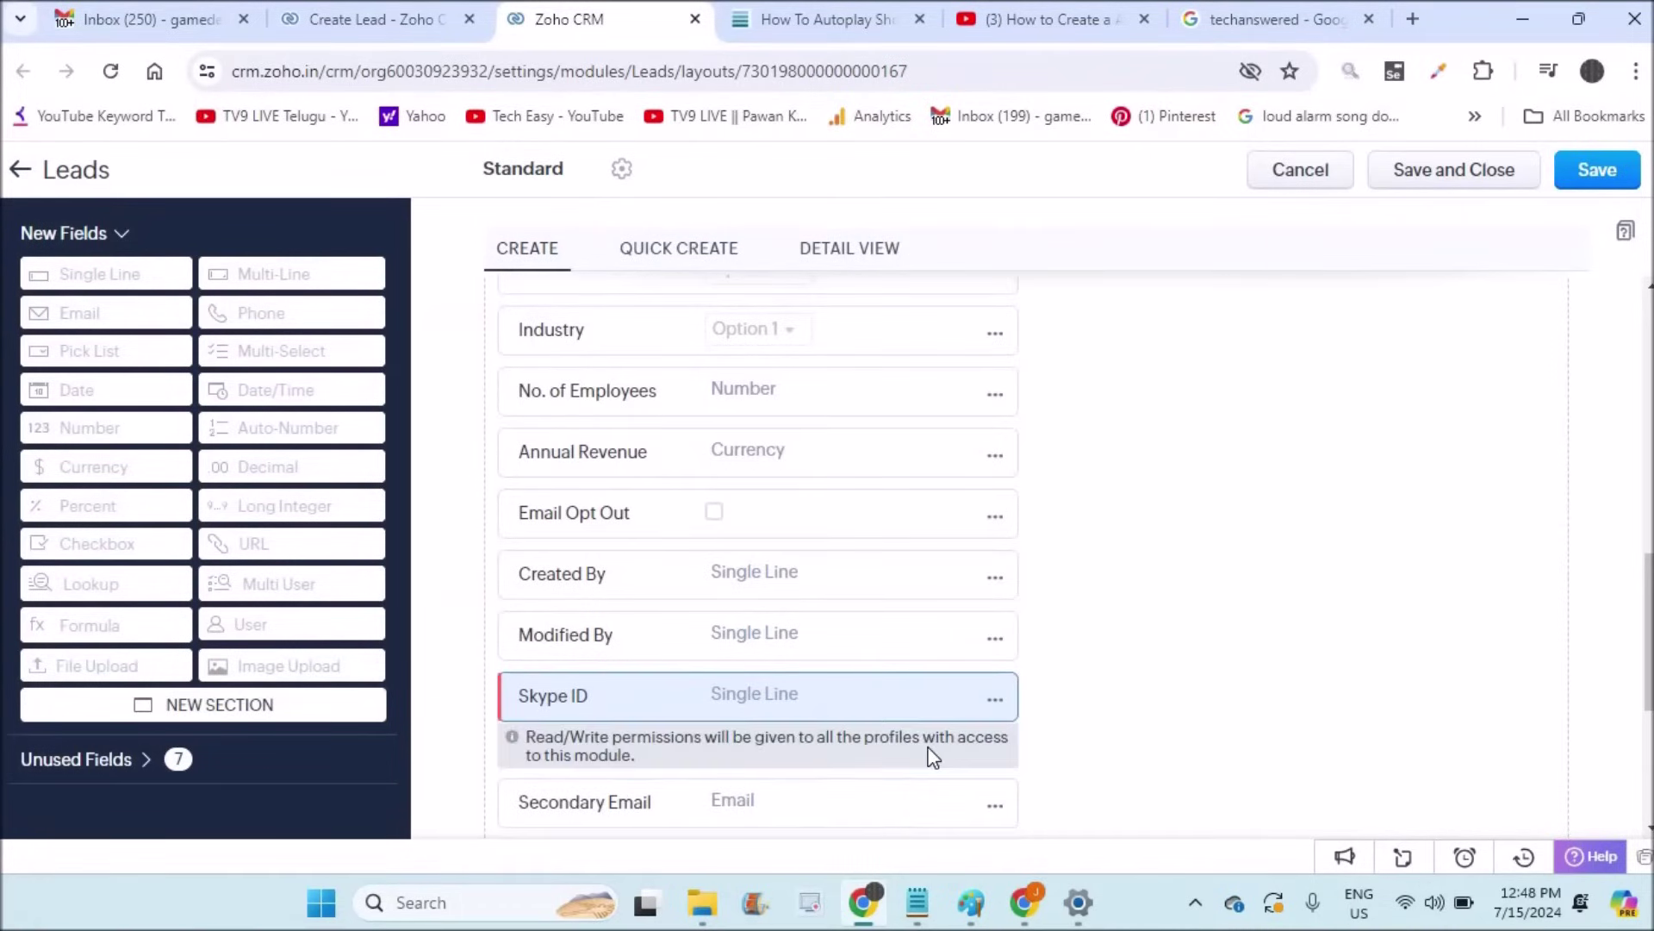
click(1573, 173)
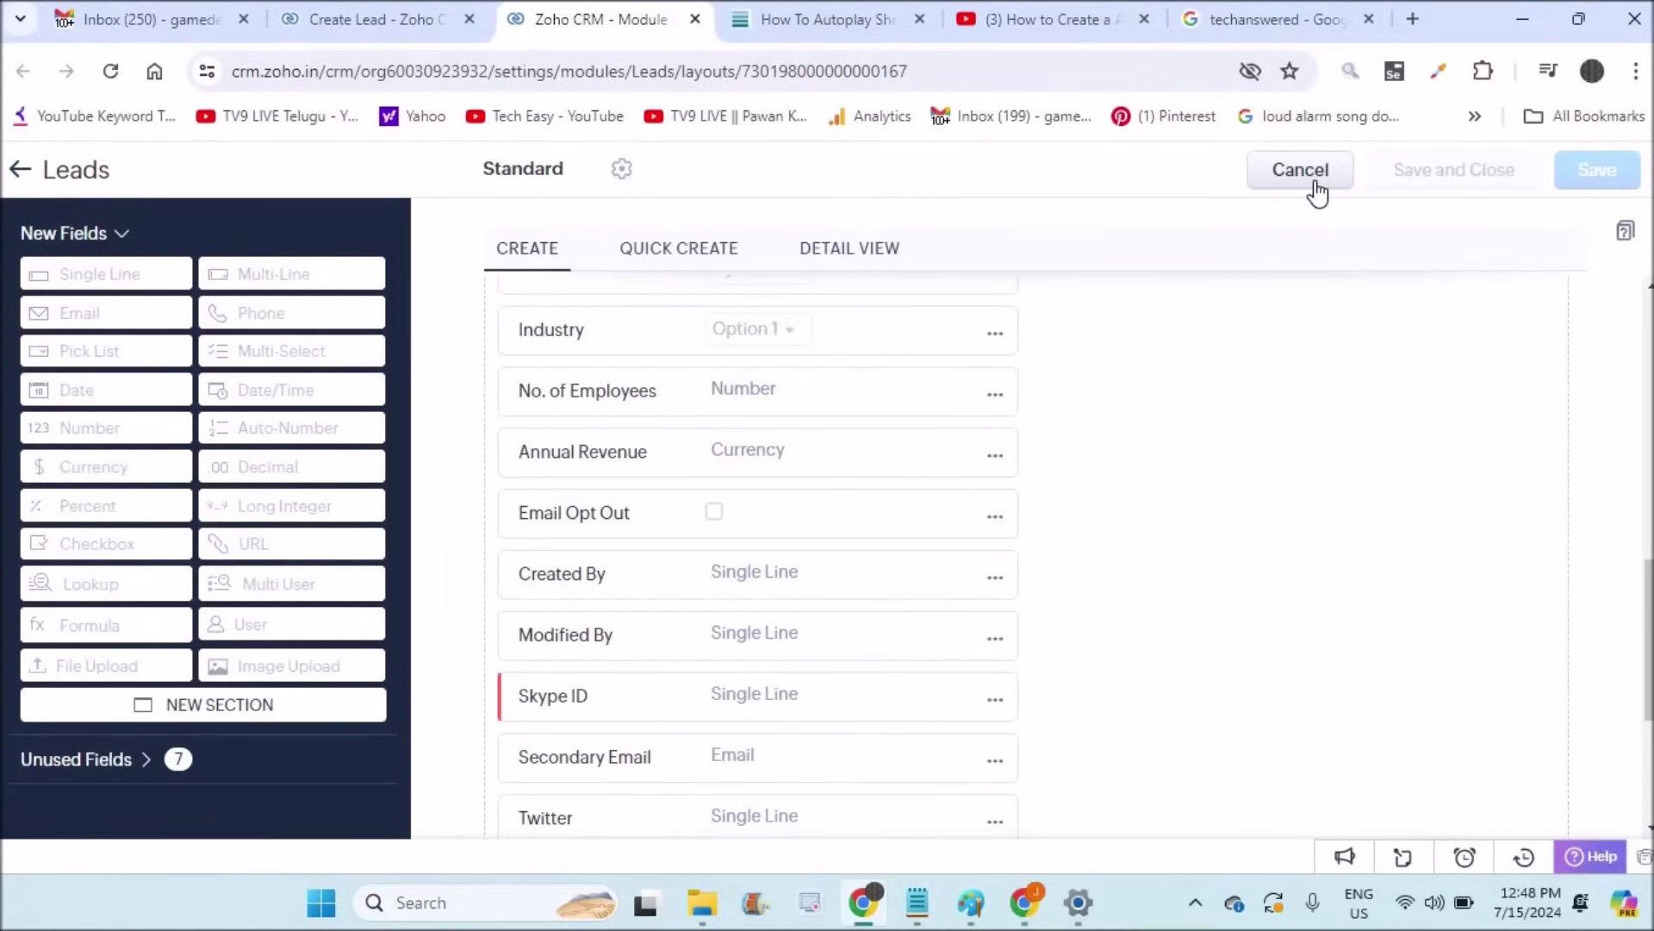
Step: Reload the Create Lead form and check that Skype ID is now required
click(329, 17)
click(109, 72)
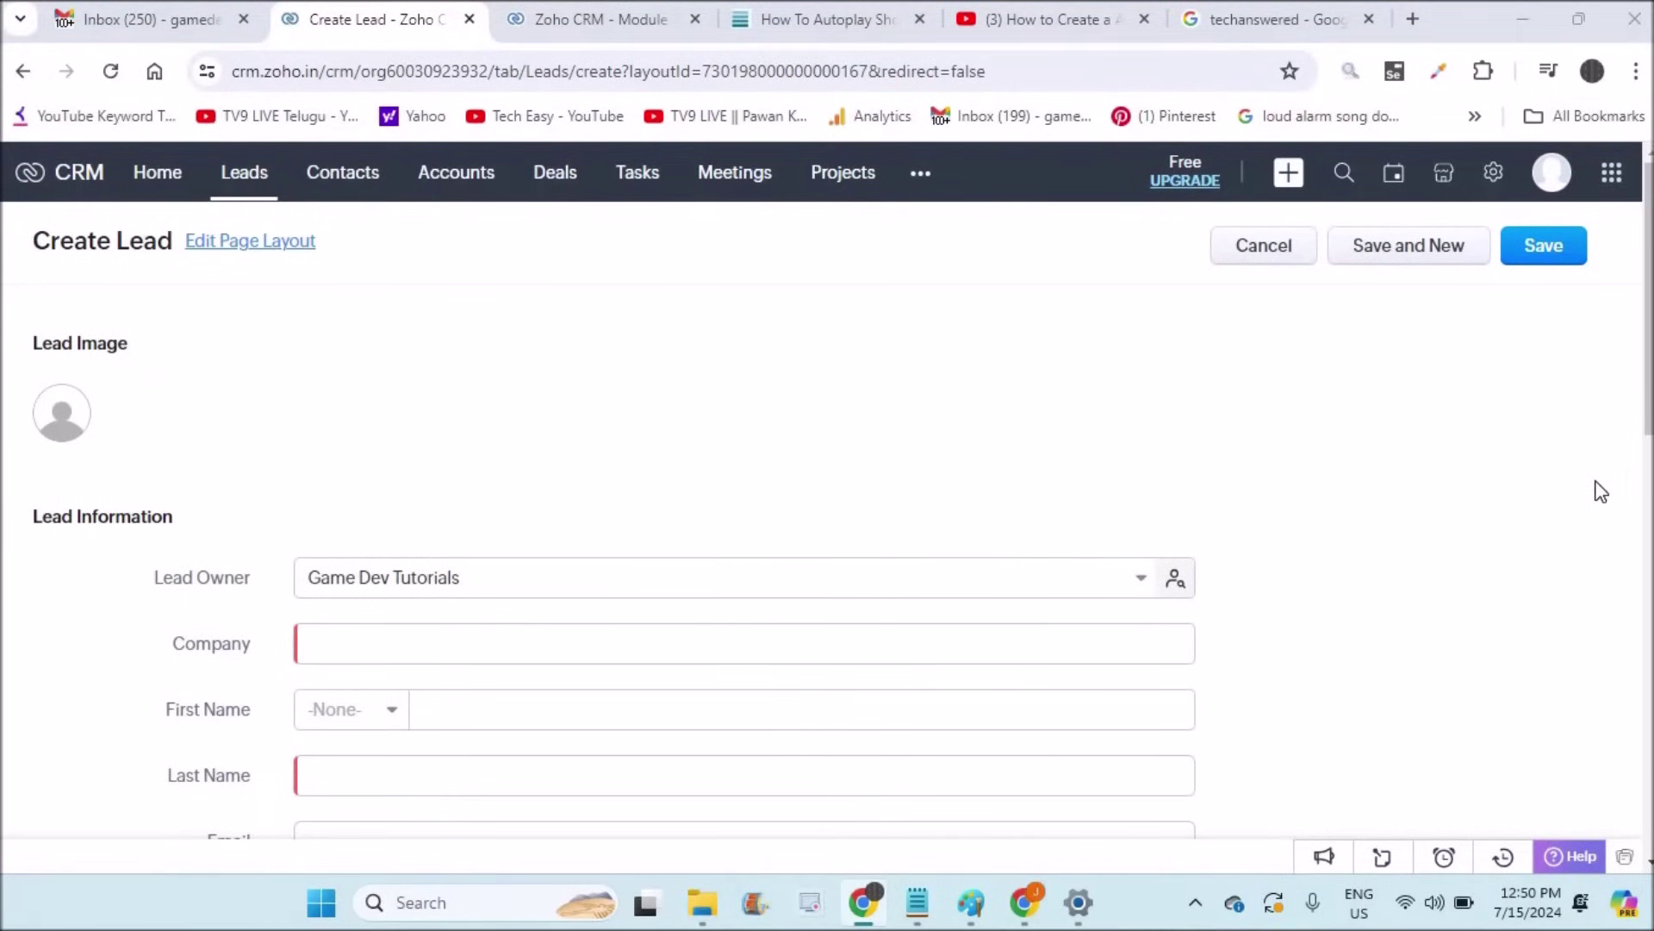
scroll(1600, 491, down, 5)
scroll(1601, 491, down, 6)
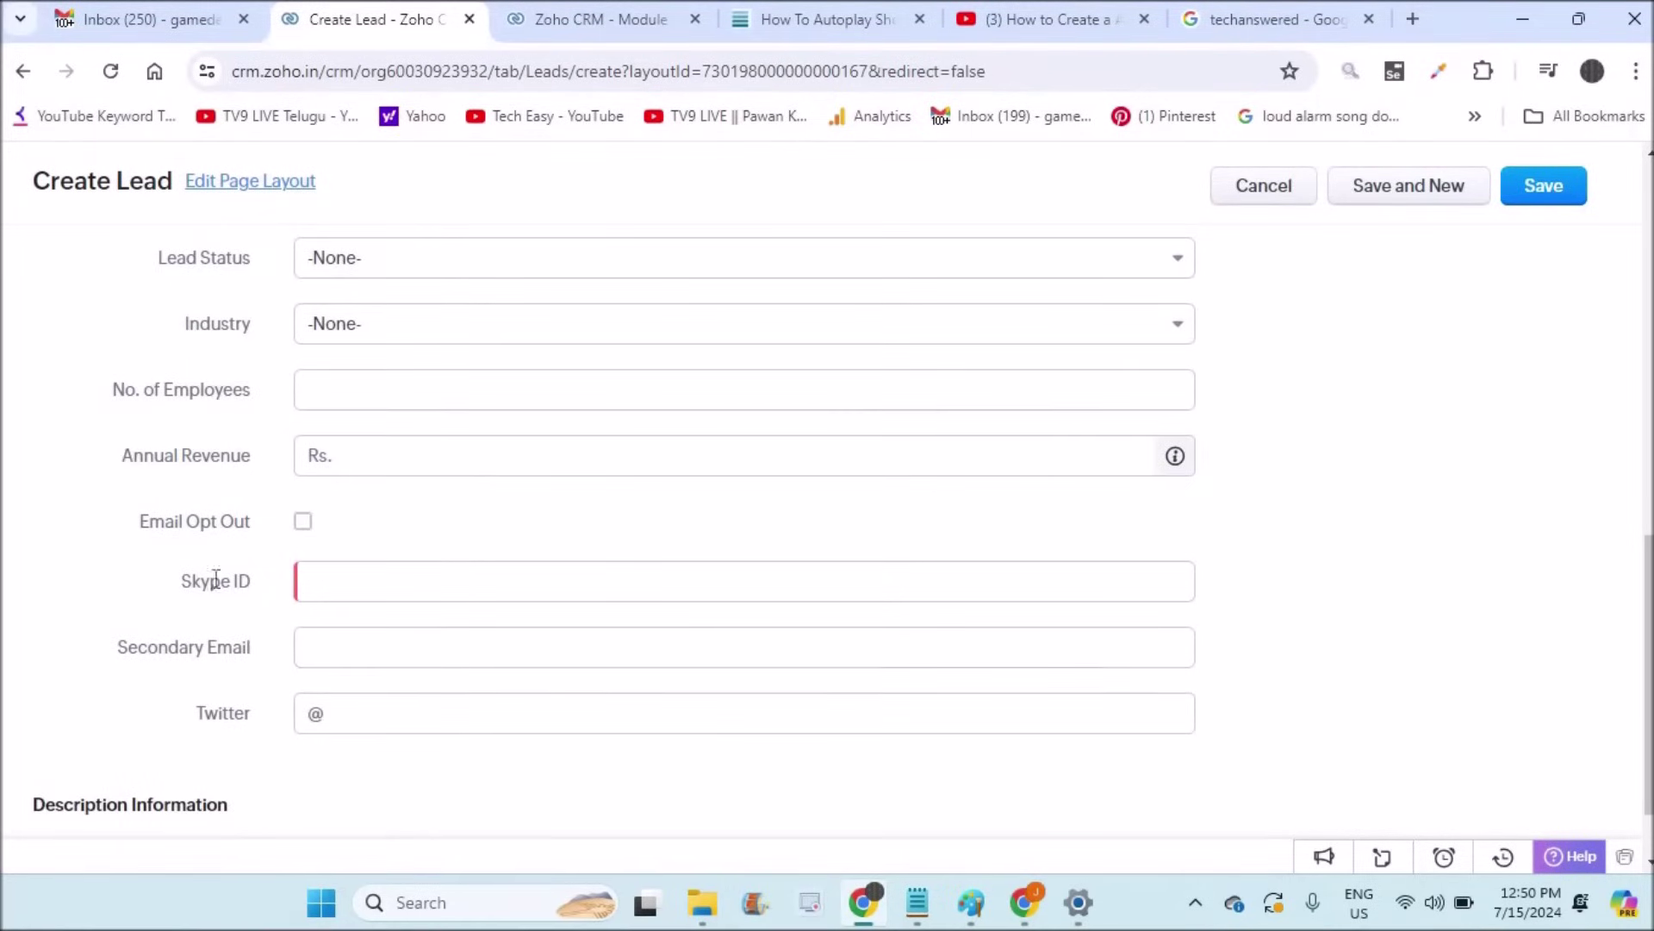
click(326, 587)
scroll(902, 526, up, 10)
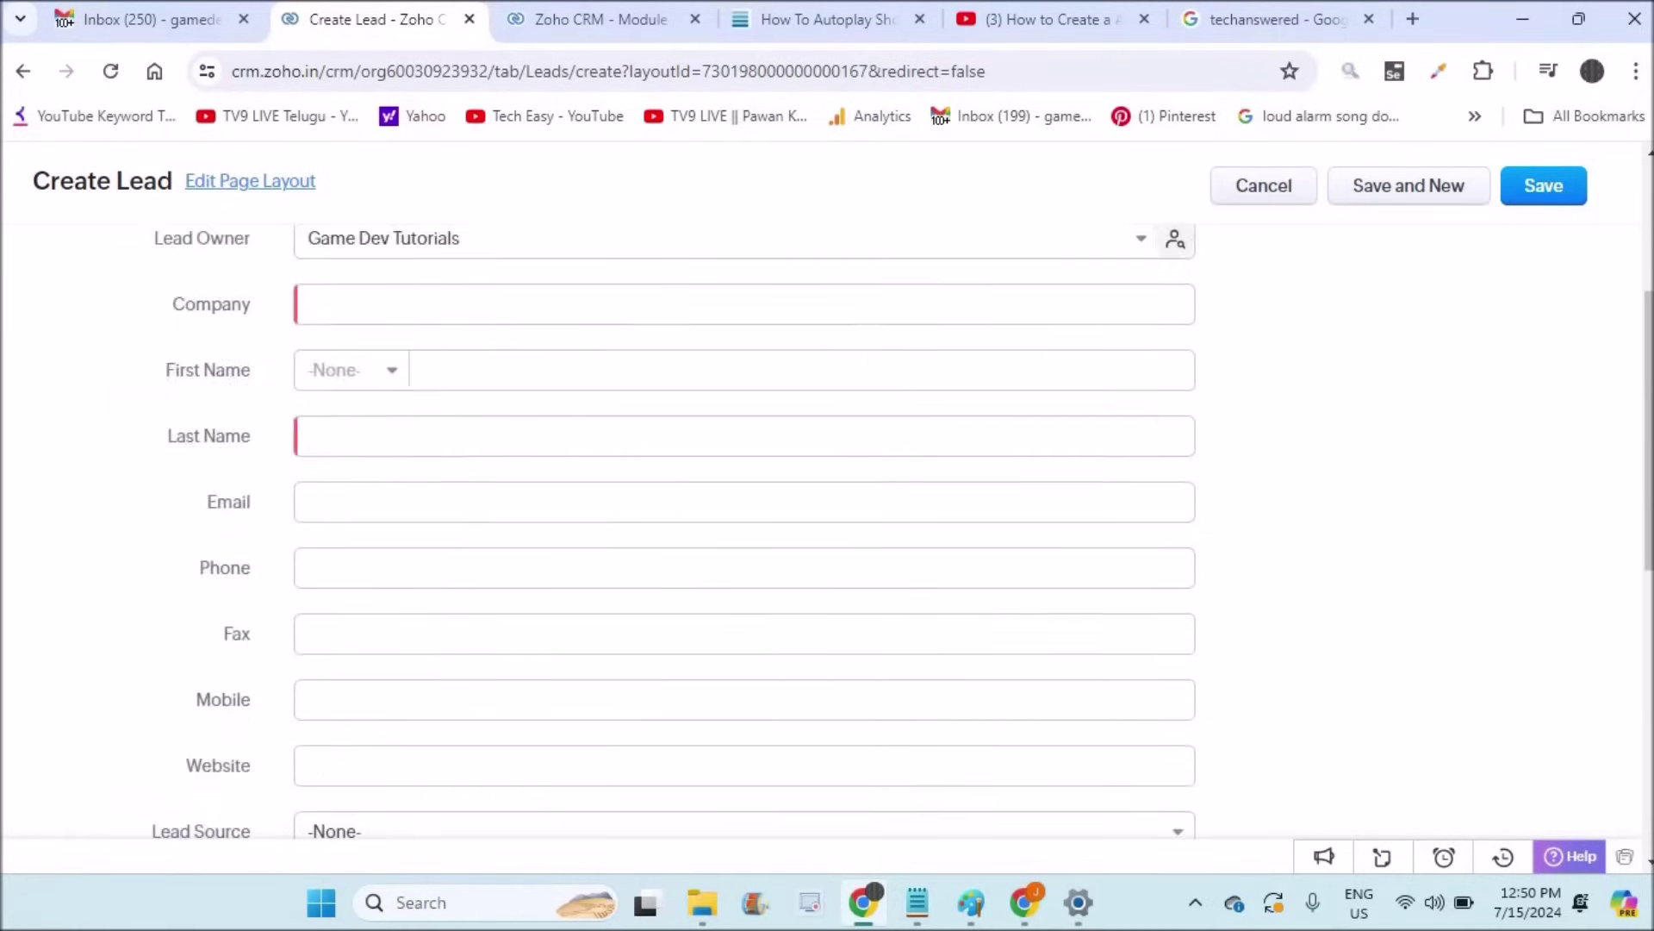
Step: Enter 'grouping alt infotech' as the new account's name
click(425, 644)
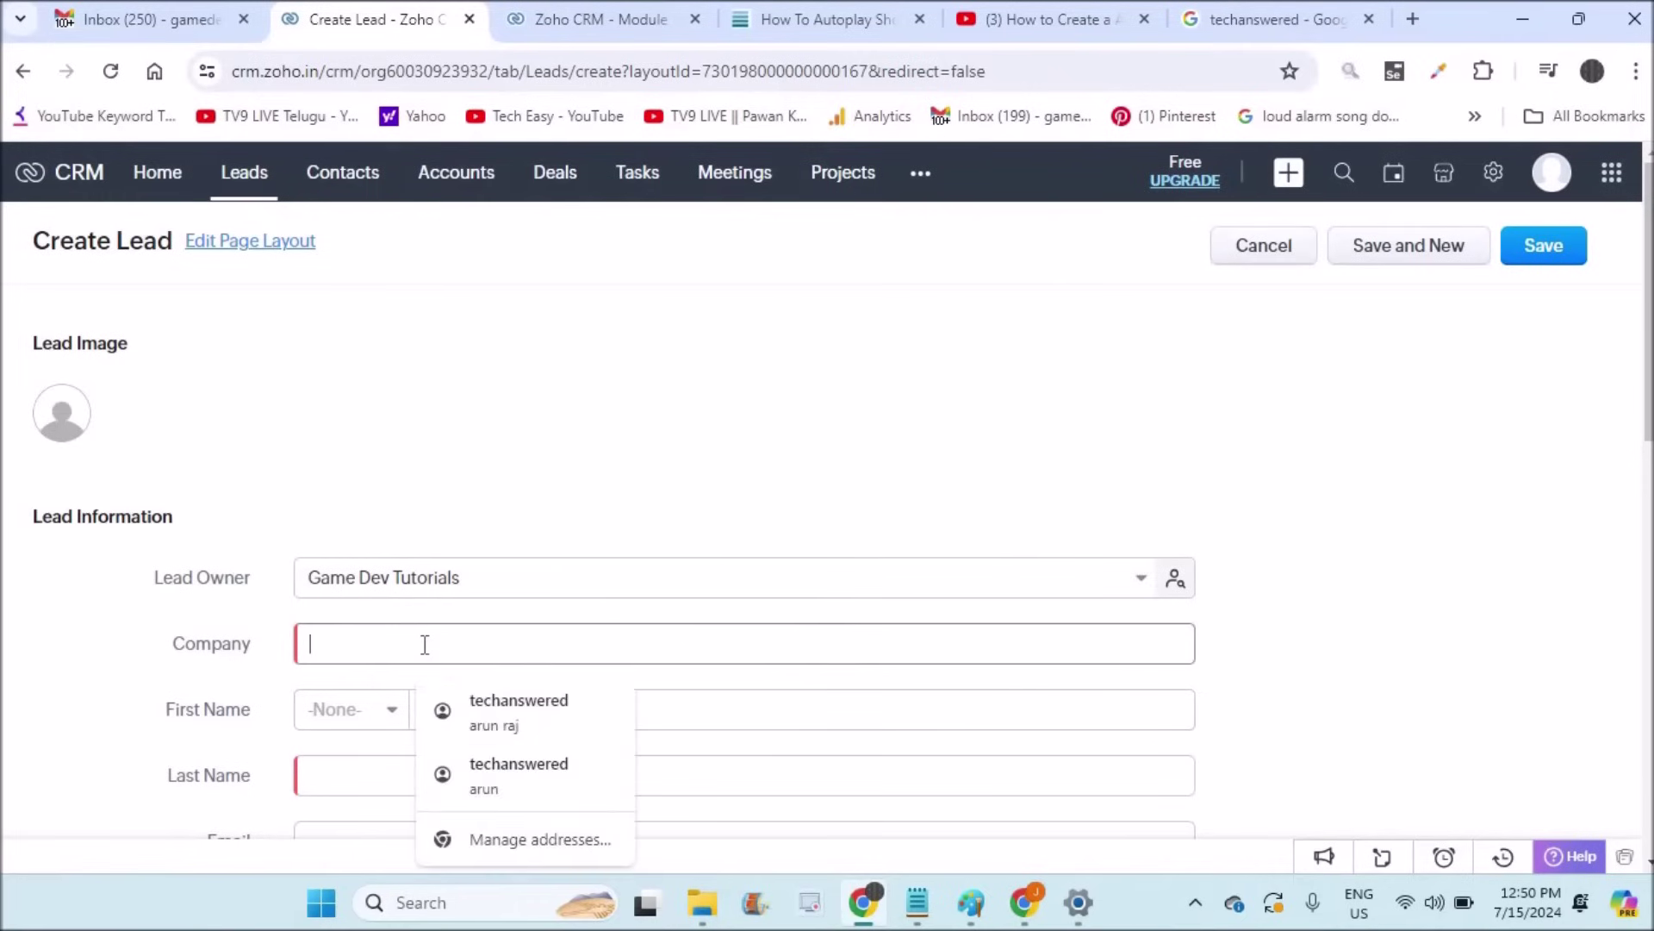
text(gghhh)
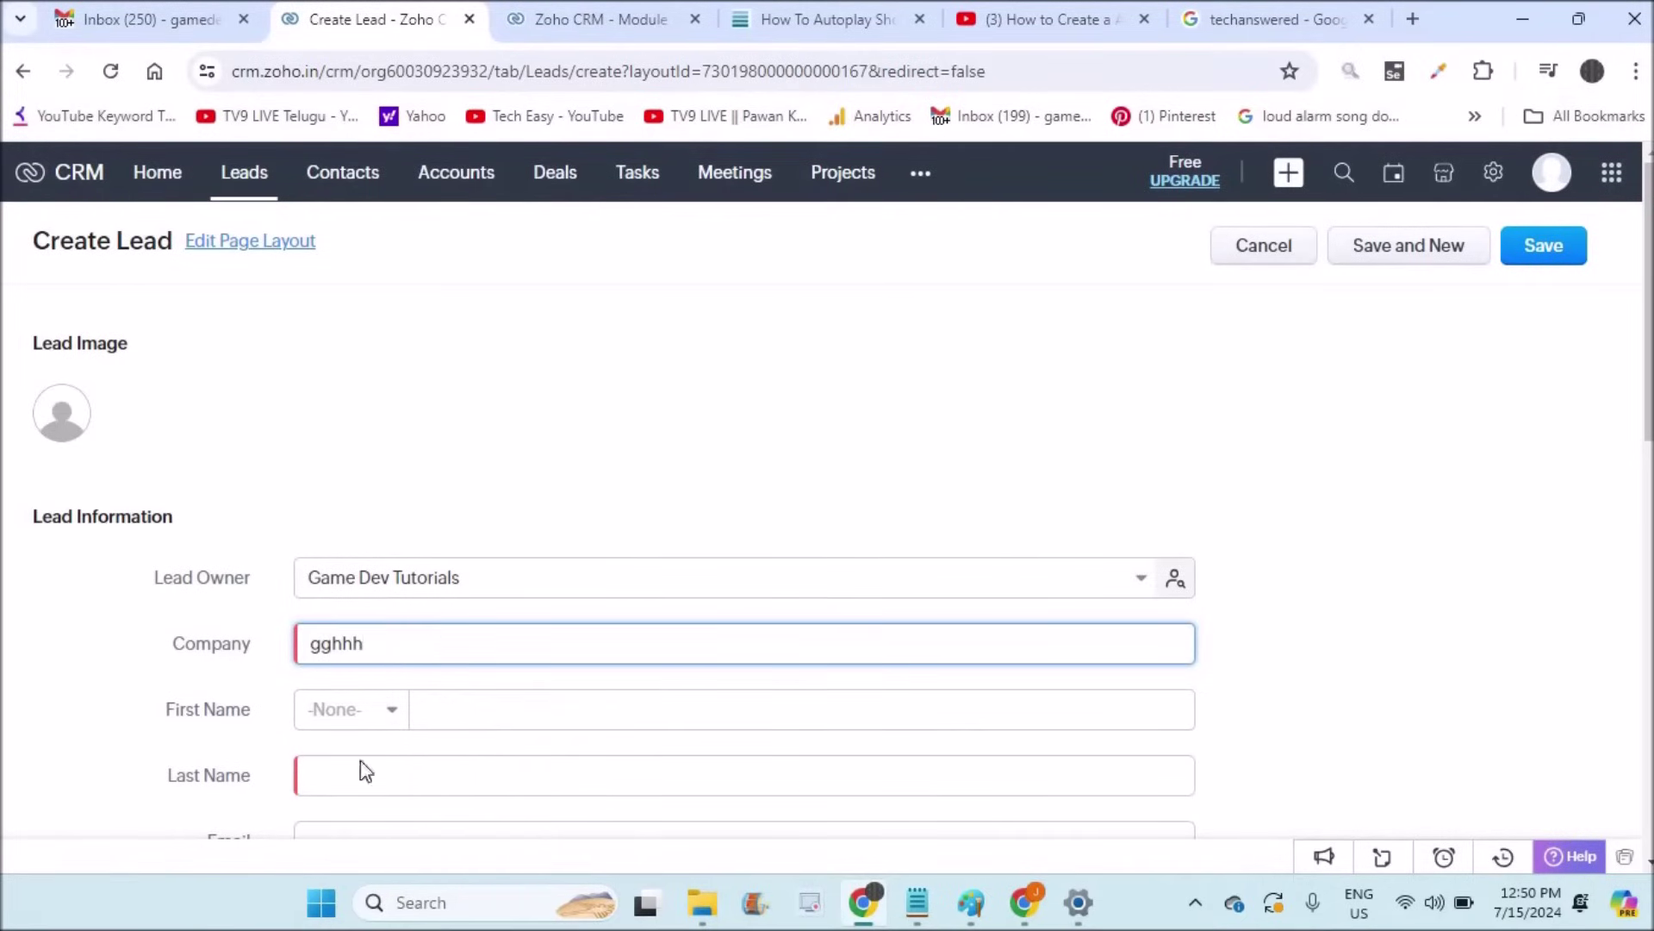
click(361, 763)
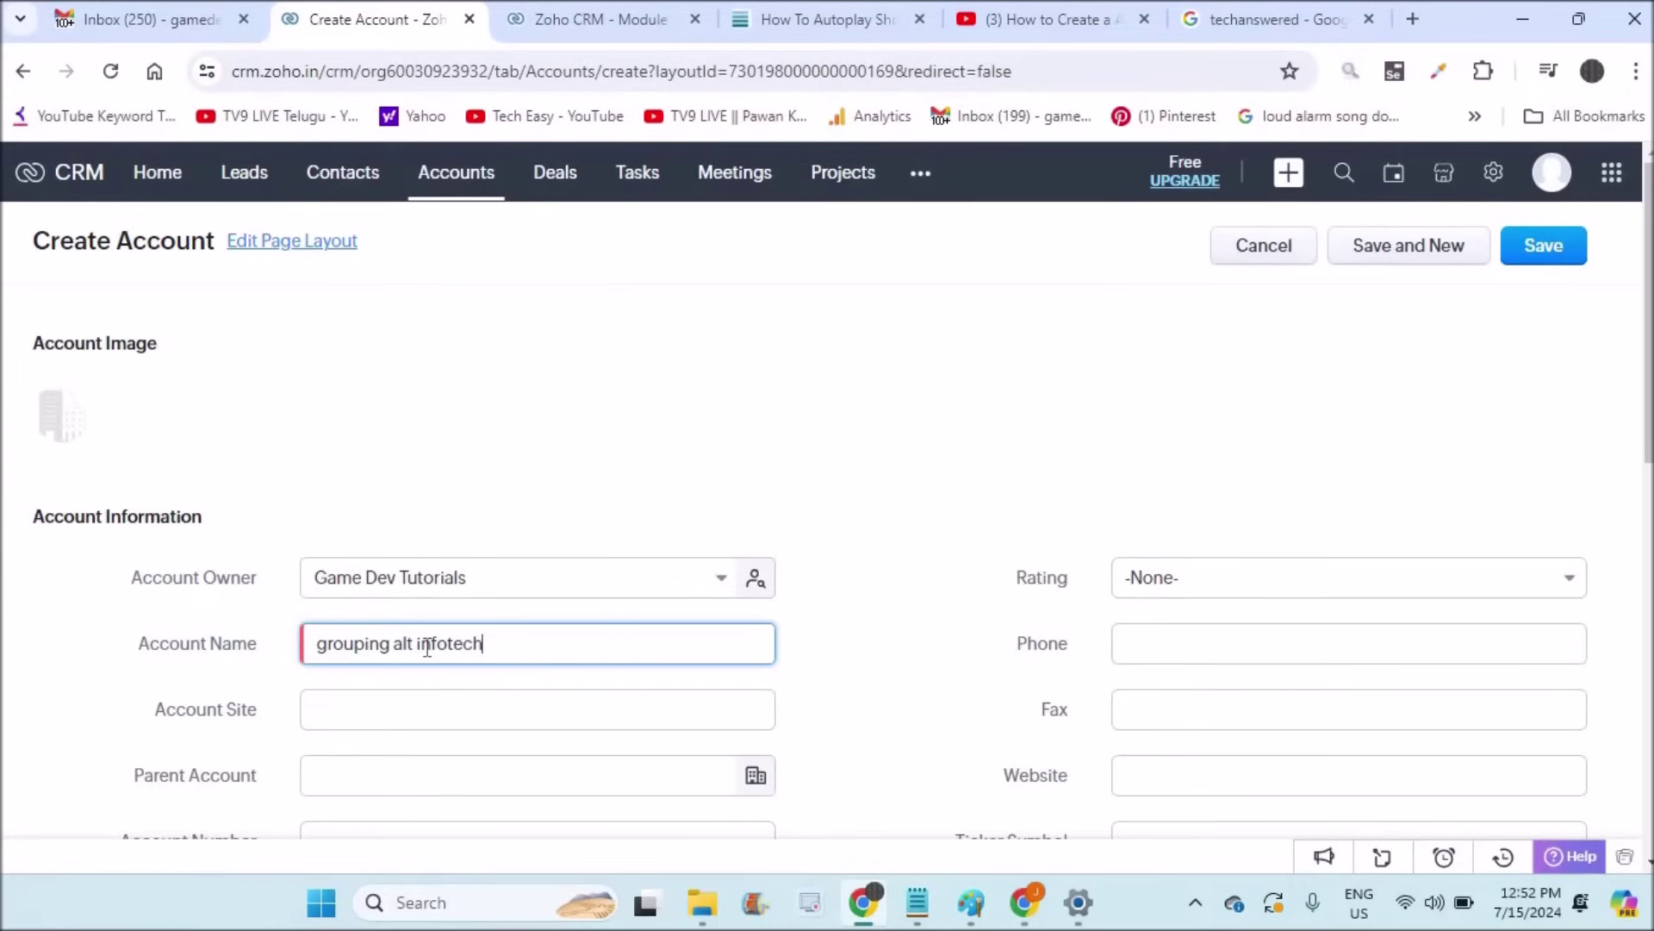
click(404, 702)
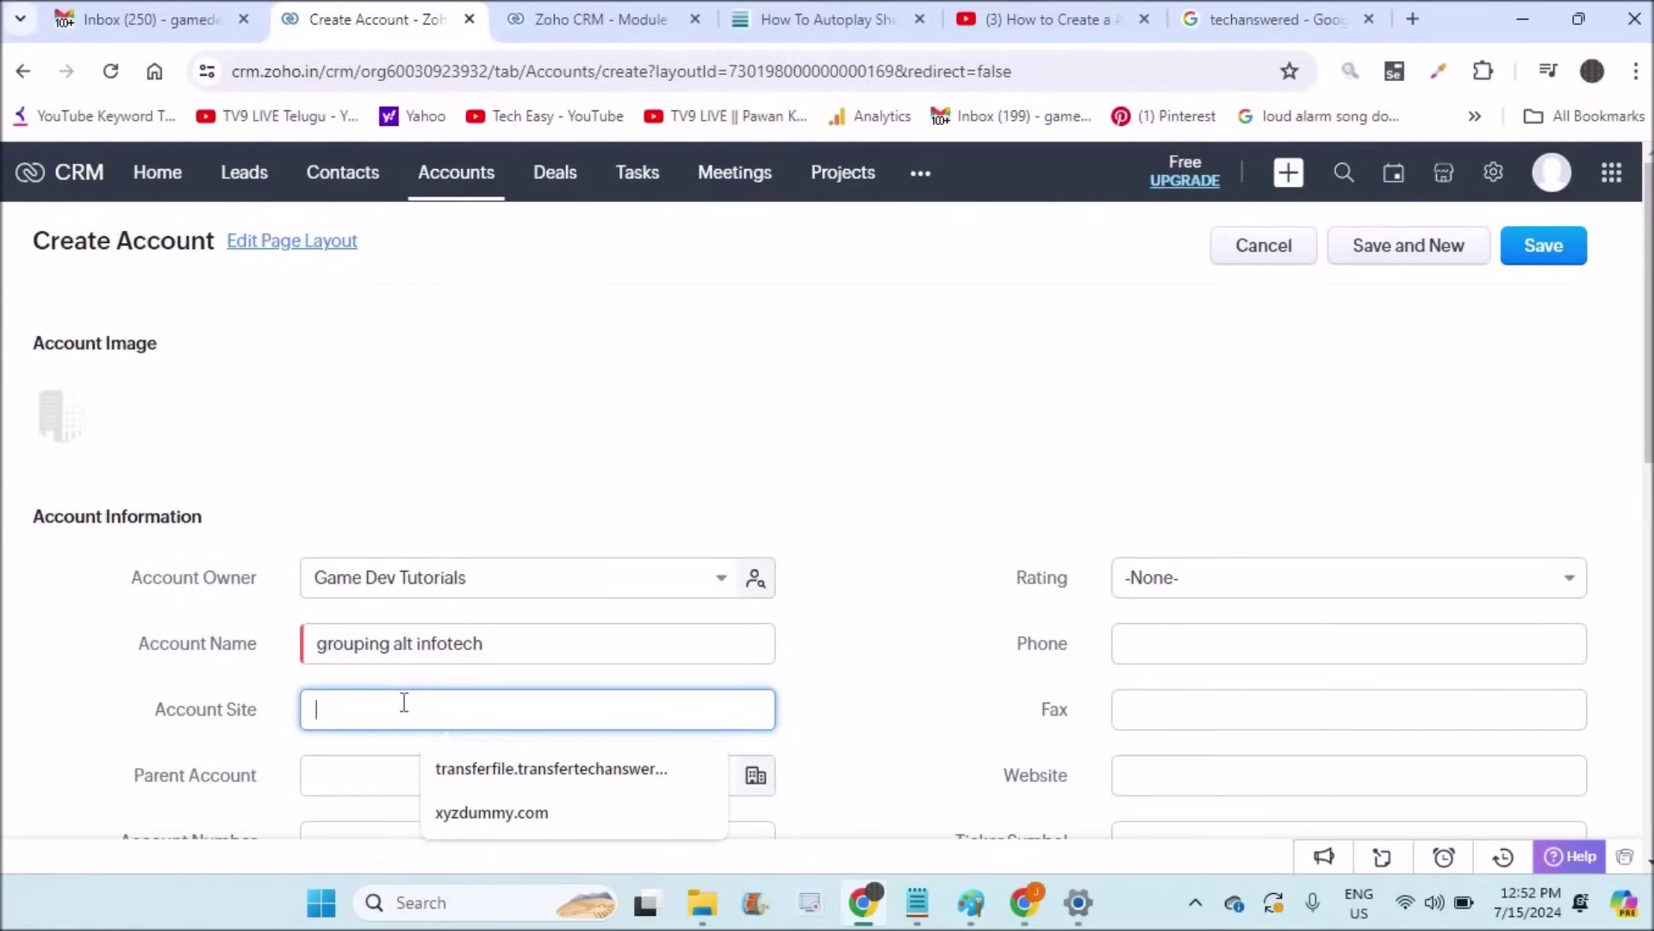
Step: Set Account Site to groupingaltinfotech.com based on the account name
drag(503, 648, 232, 646)
key(ctrl+c)
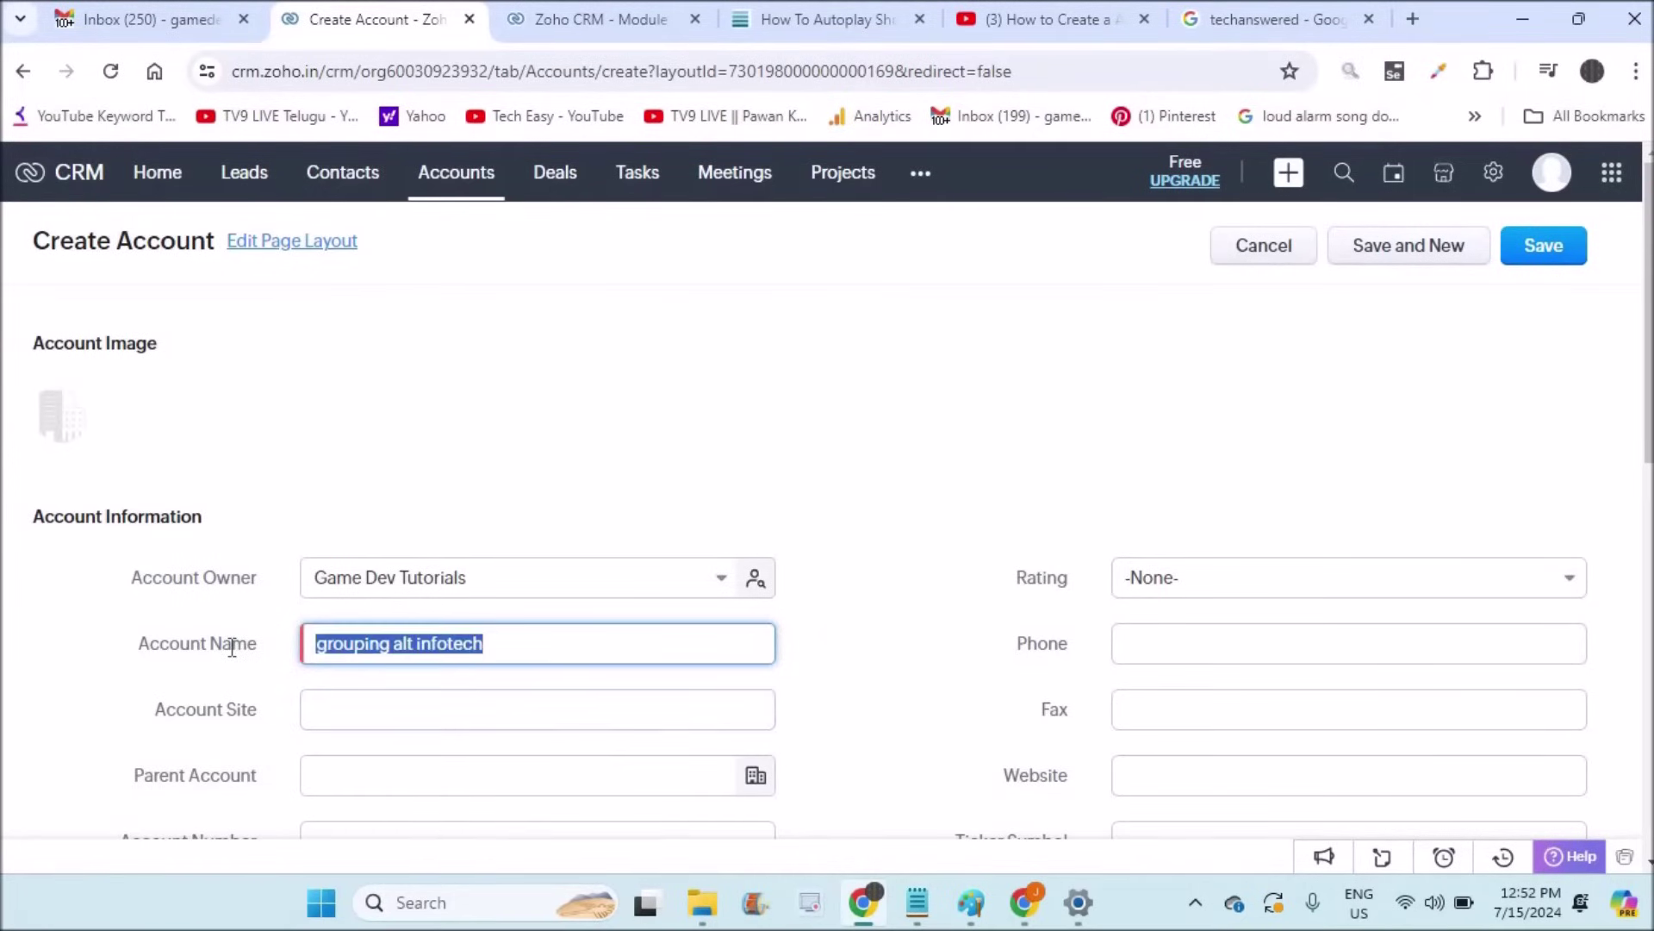
click(399, 726)
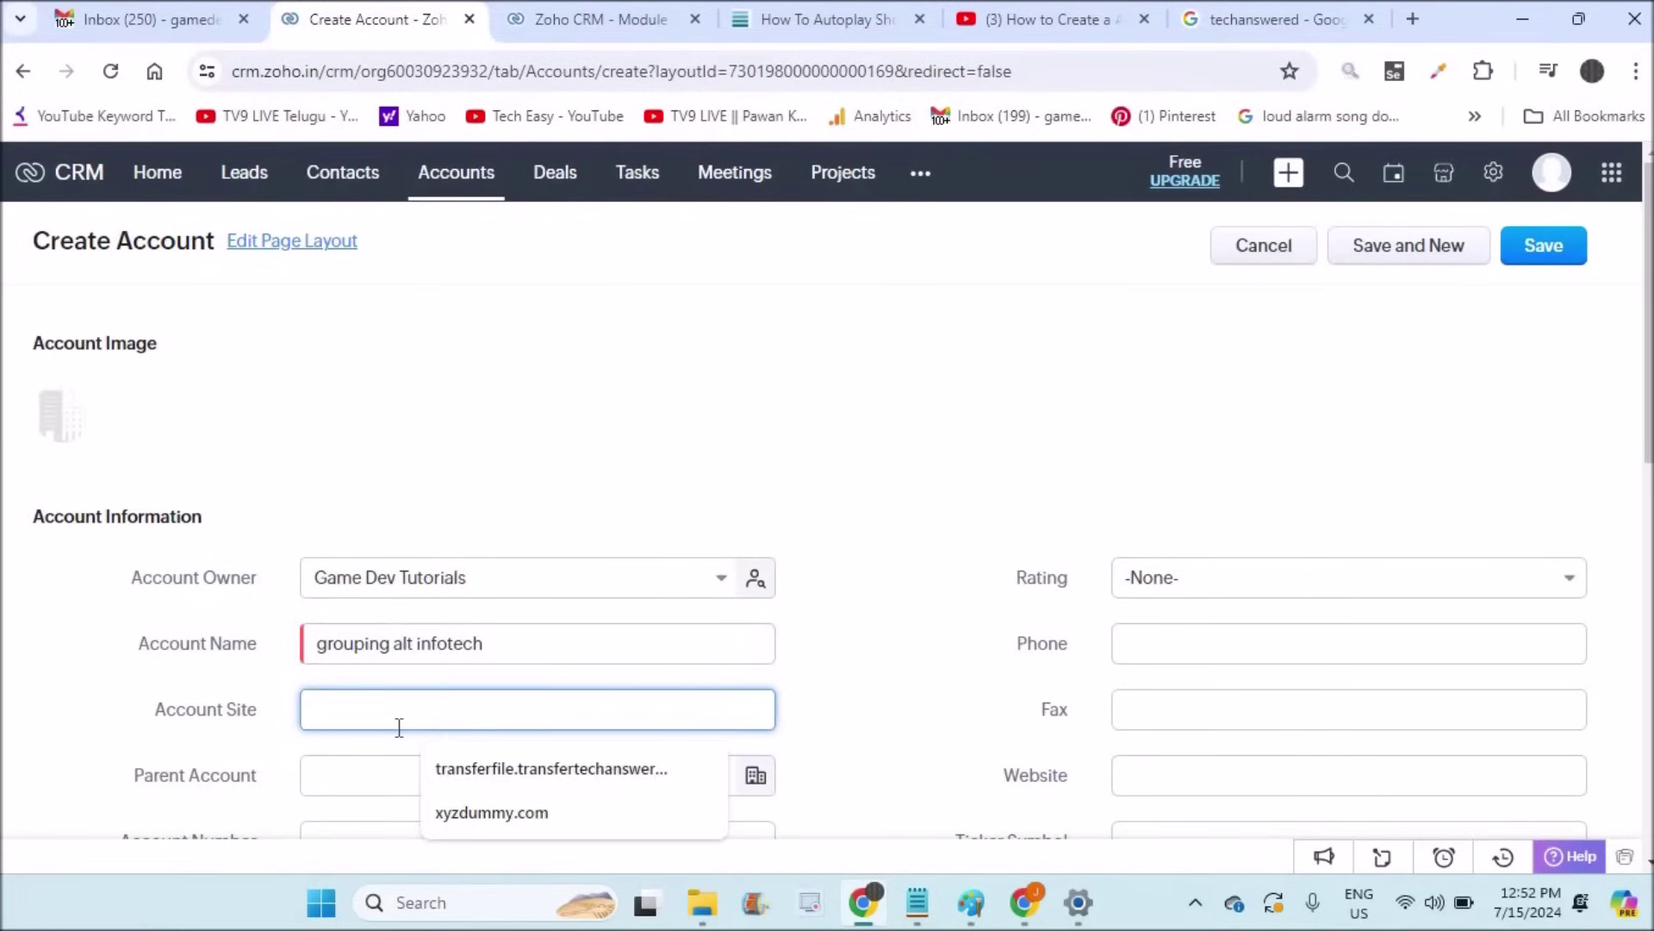
key(ctrl+v)
click(397, 708)
key(BackSpace)
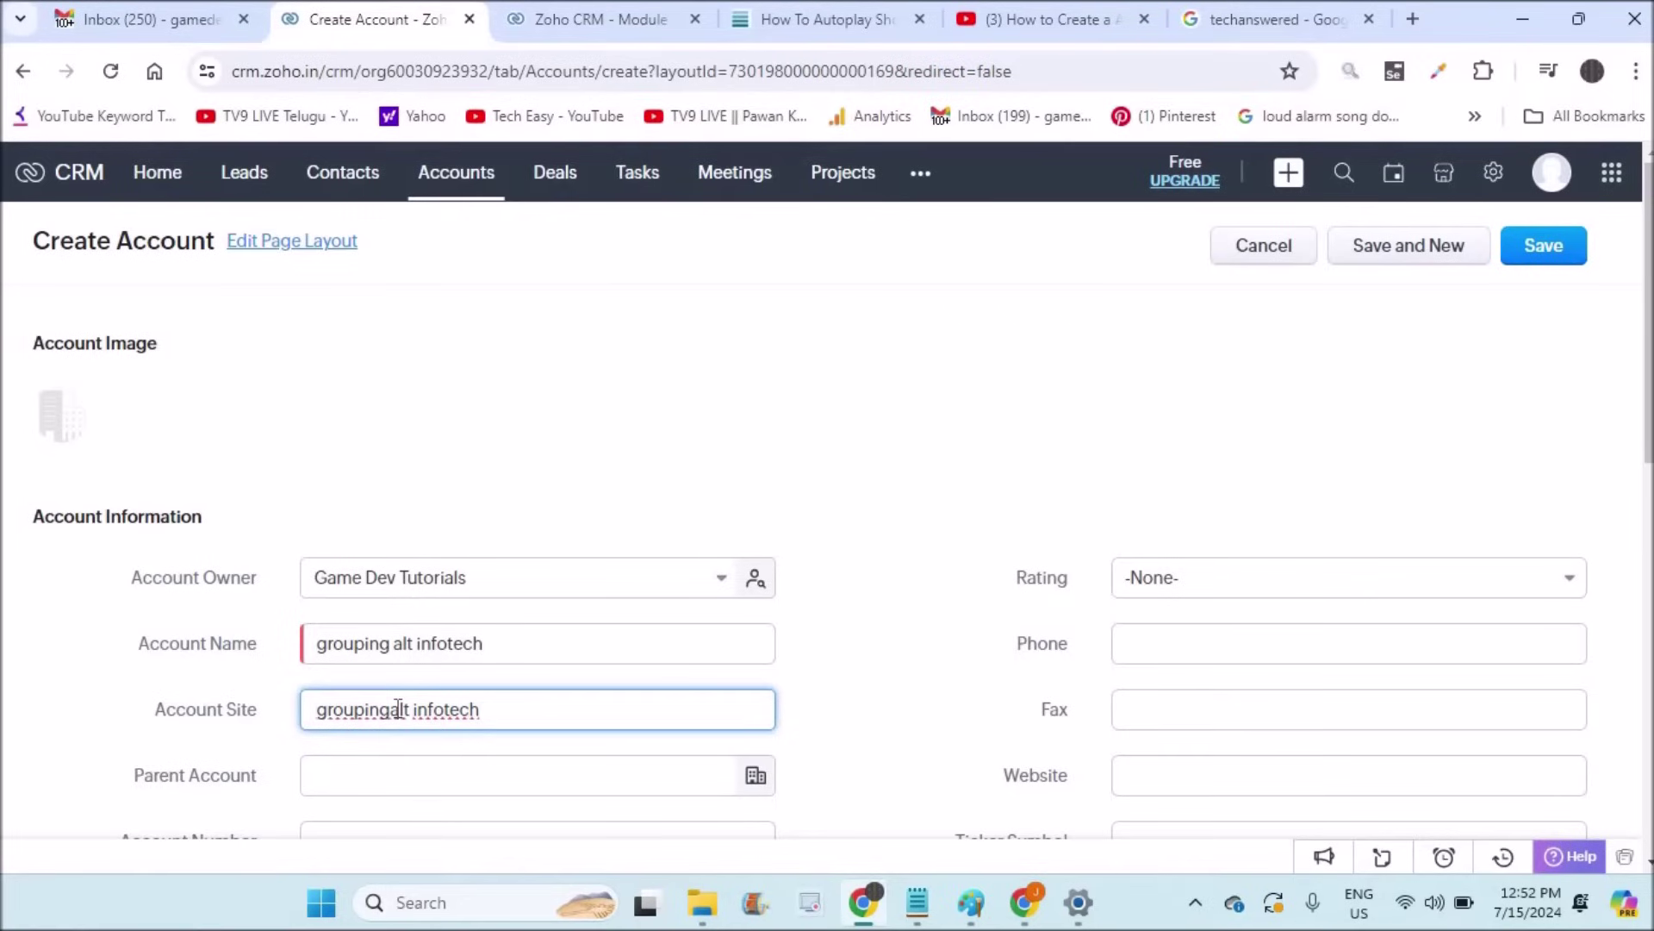
key(Delete)
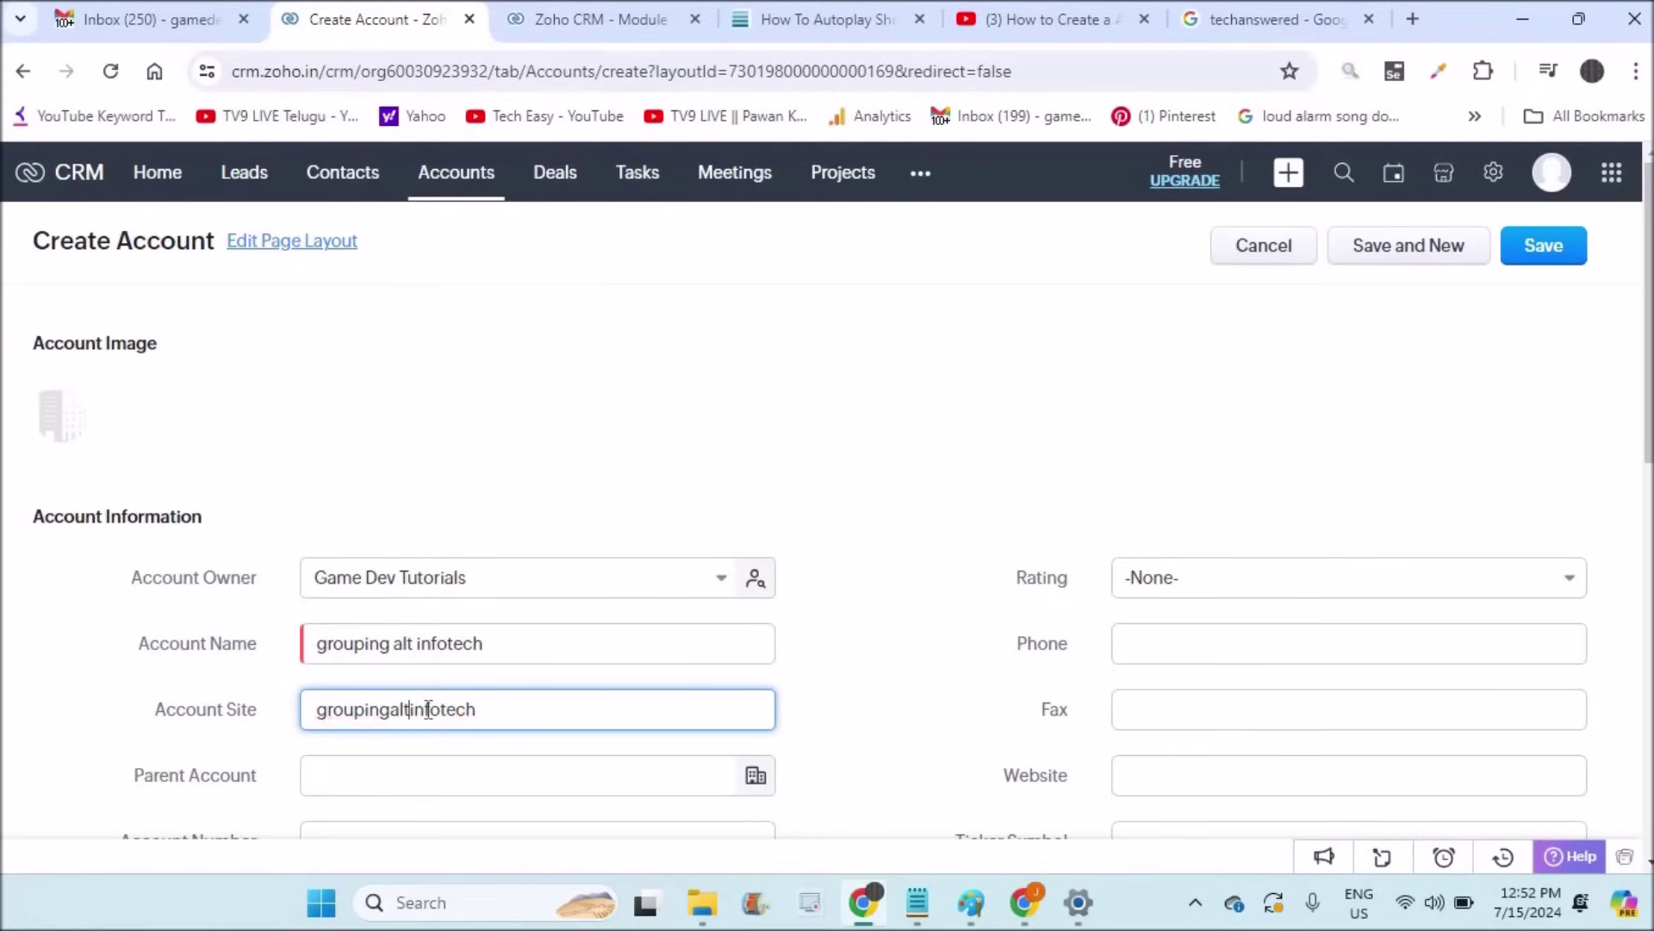
text(.com)
scroll(632, 502, down, 4)
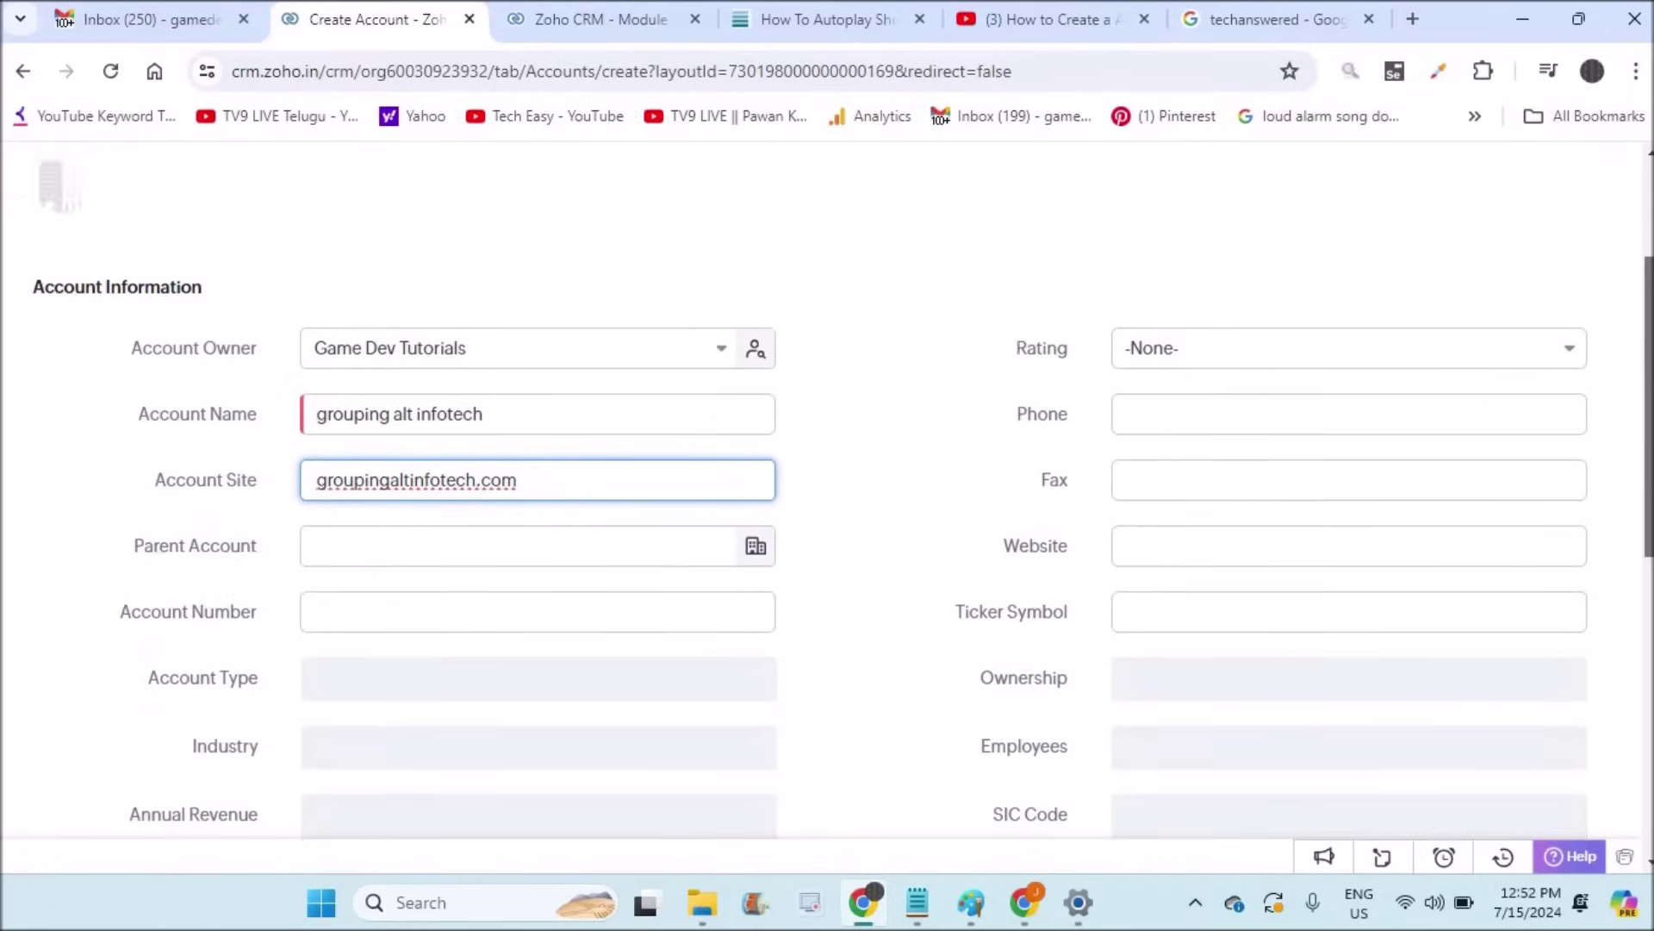
click(372, 522)
text(9999999)
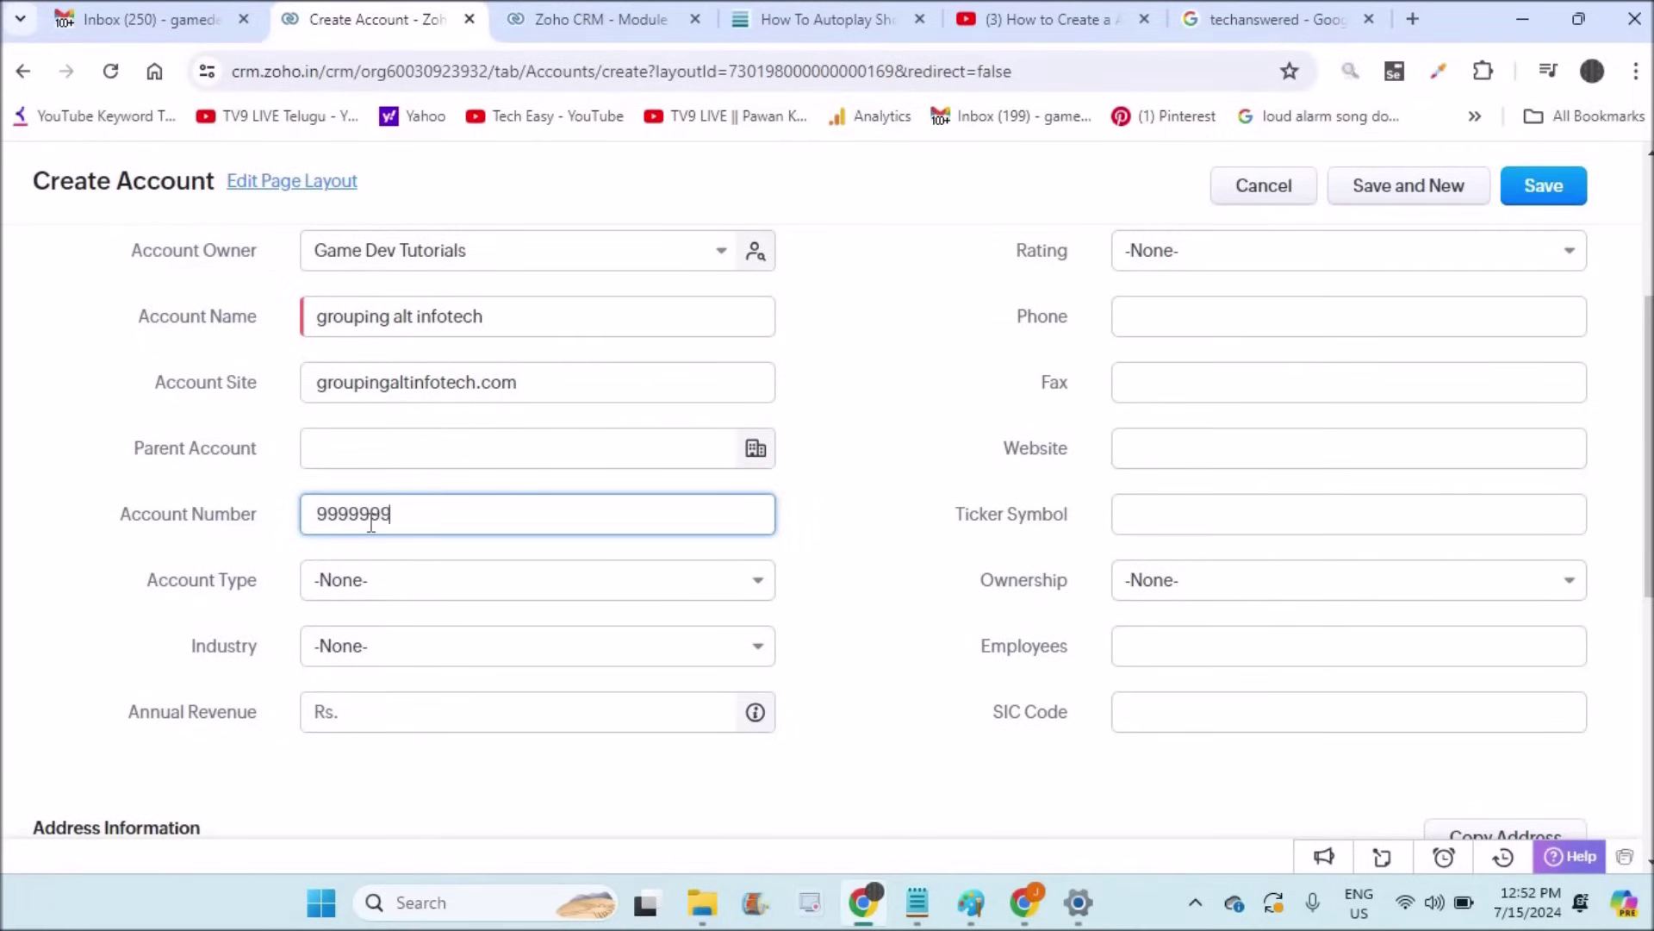
text(99999999999)
click(408, 580)
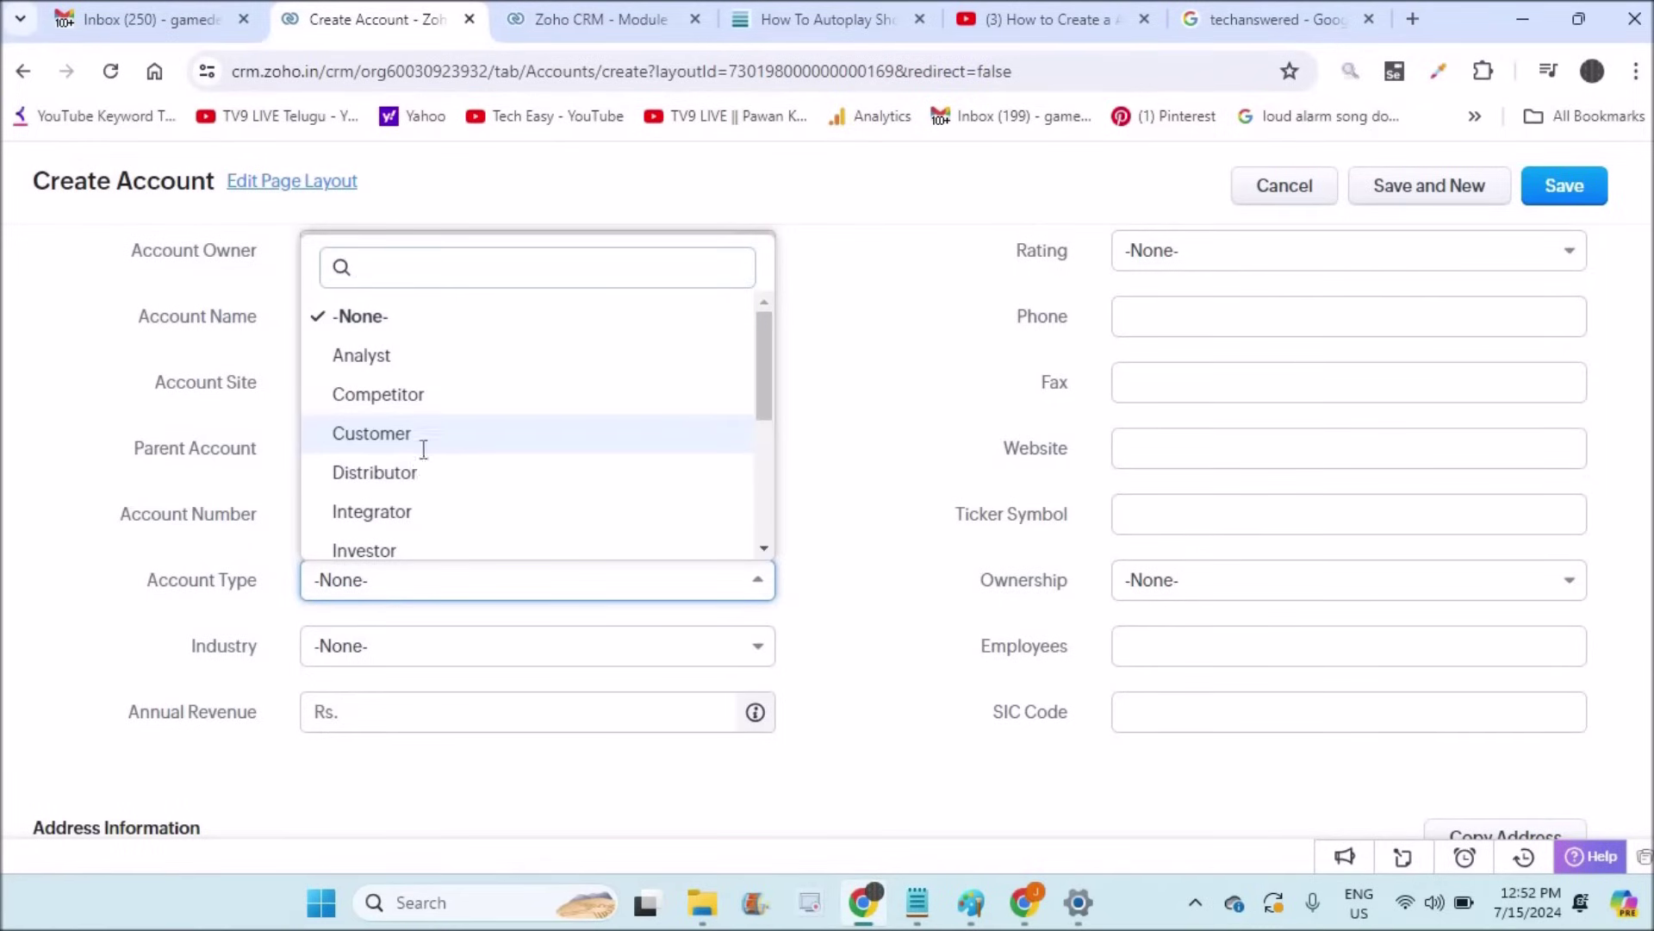
click(421, 443)
click(428, 653)
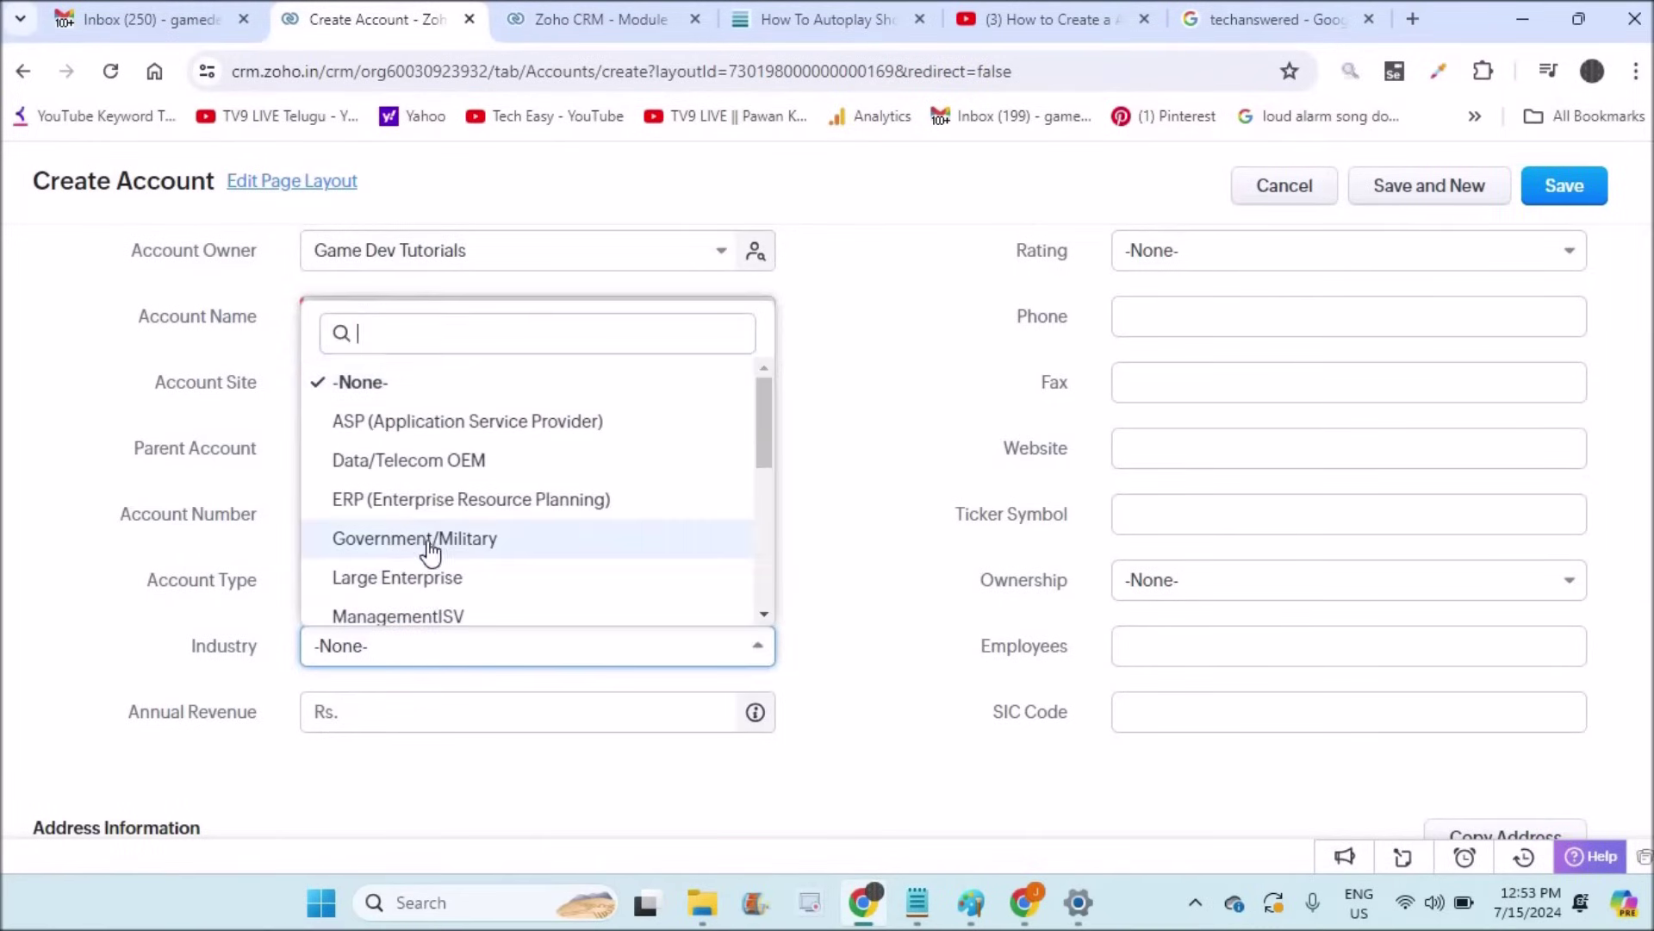
click(434, 498)
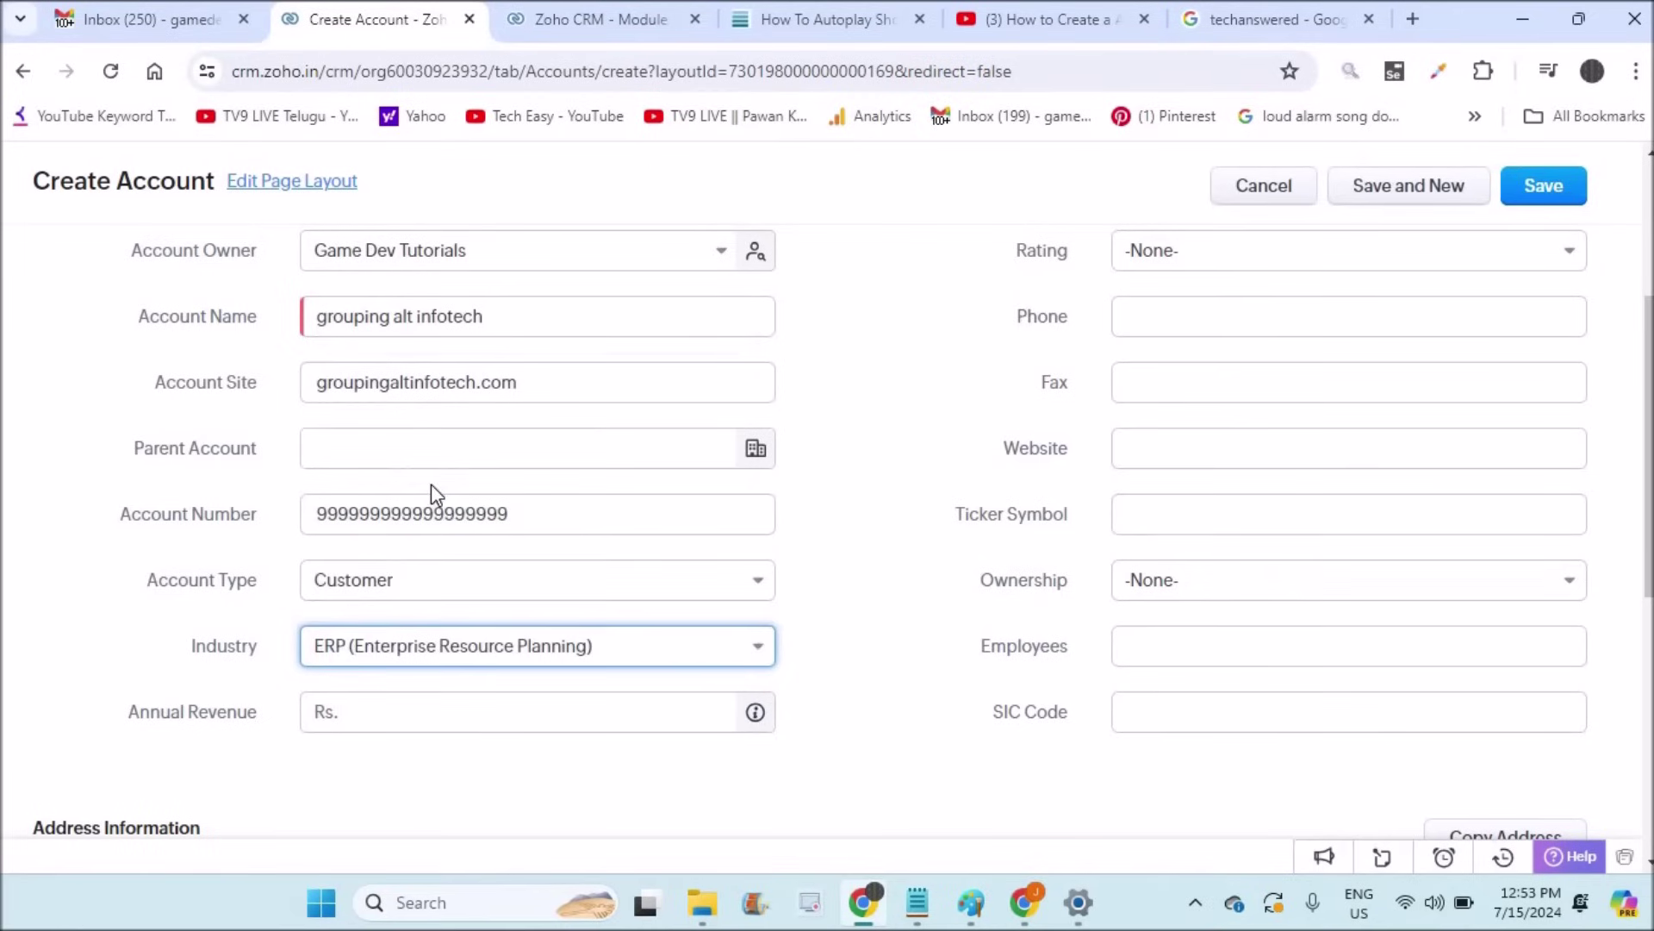
click(461, 713)
text(100)
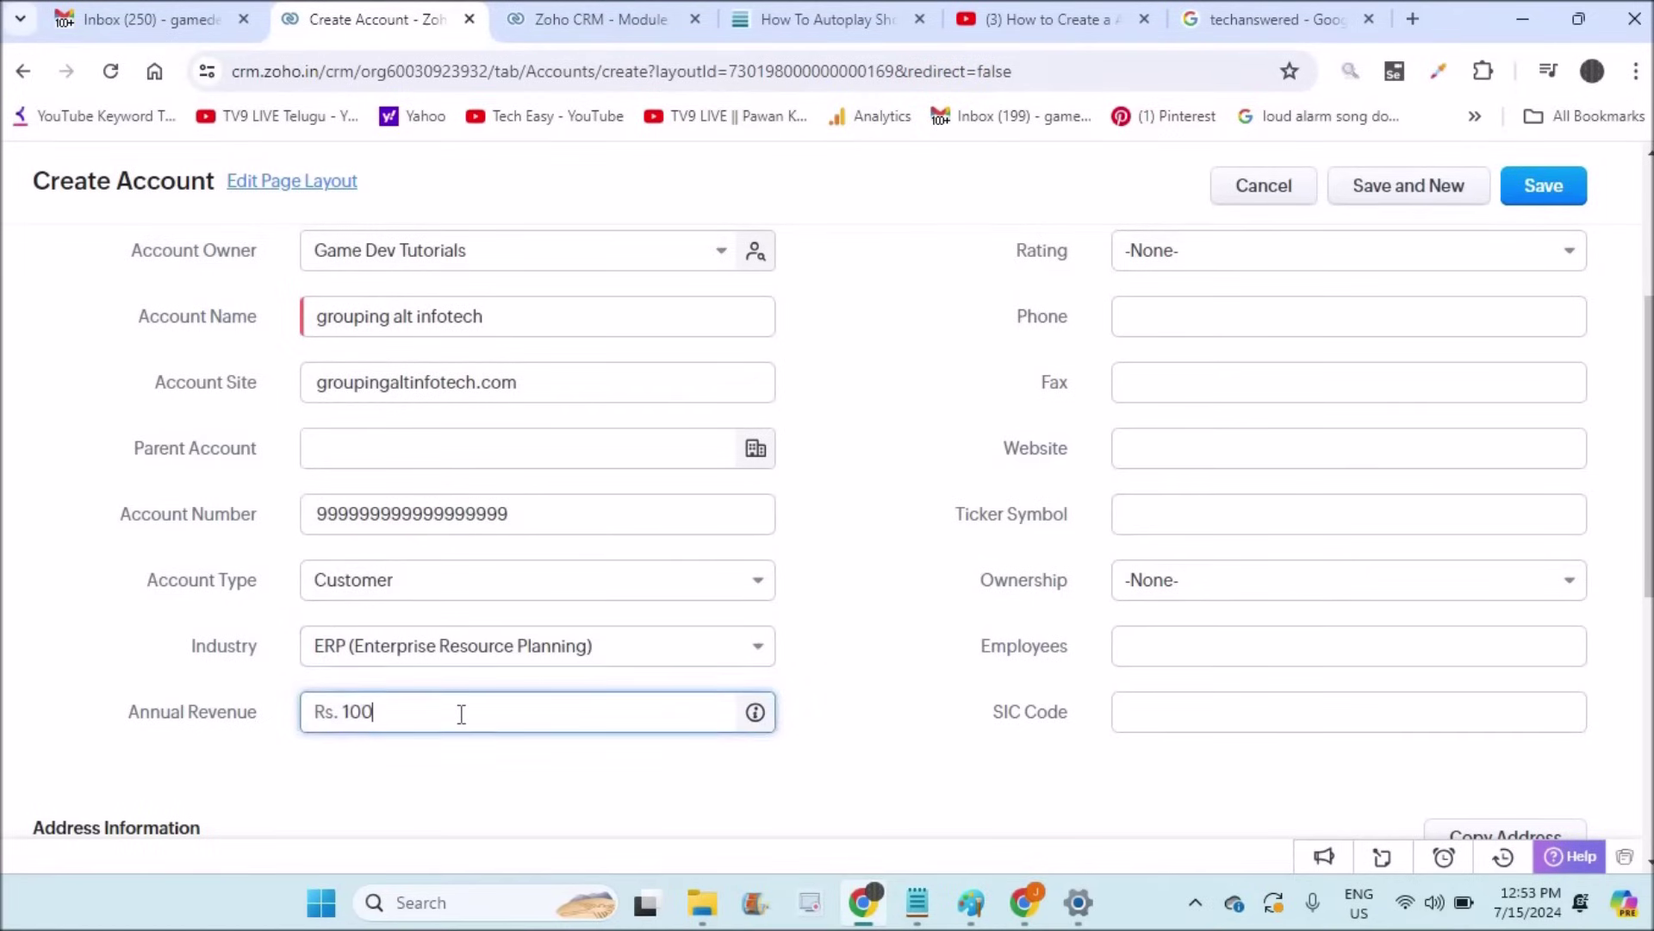
text(0000000000000)
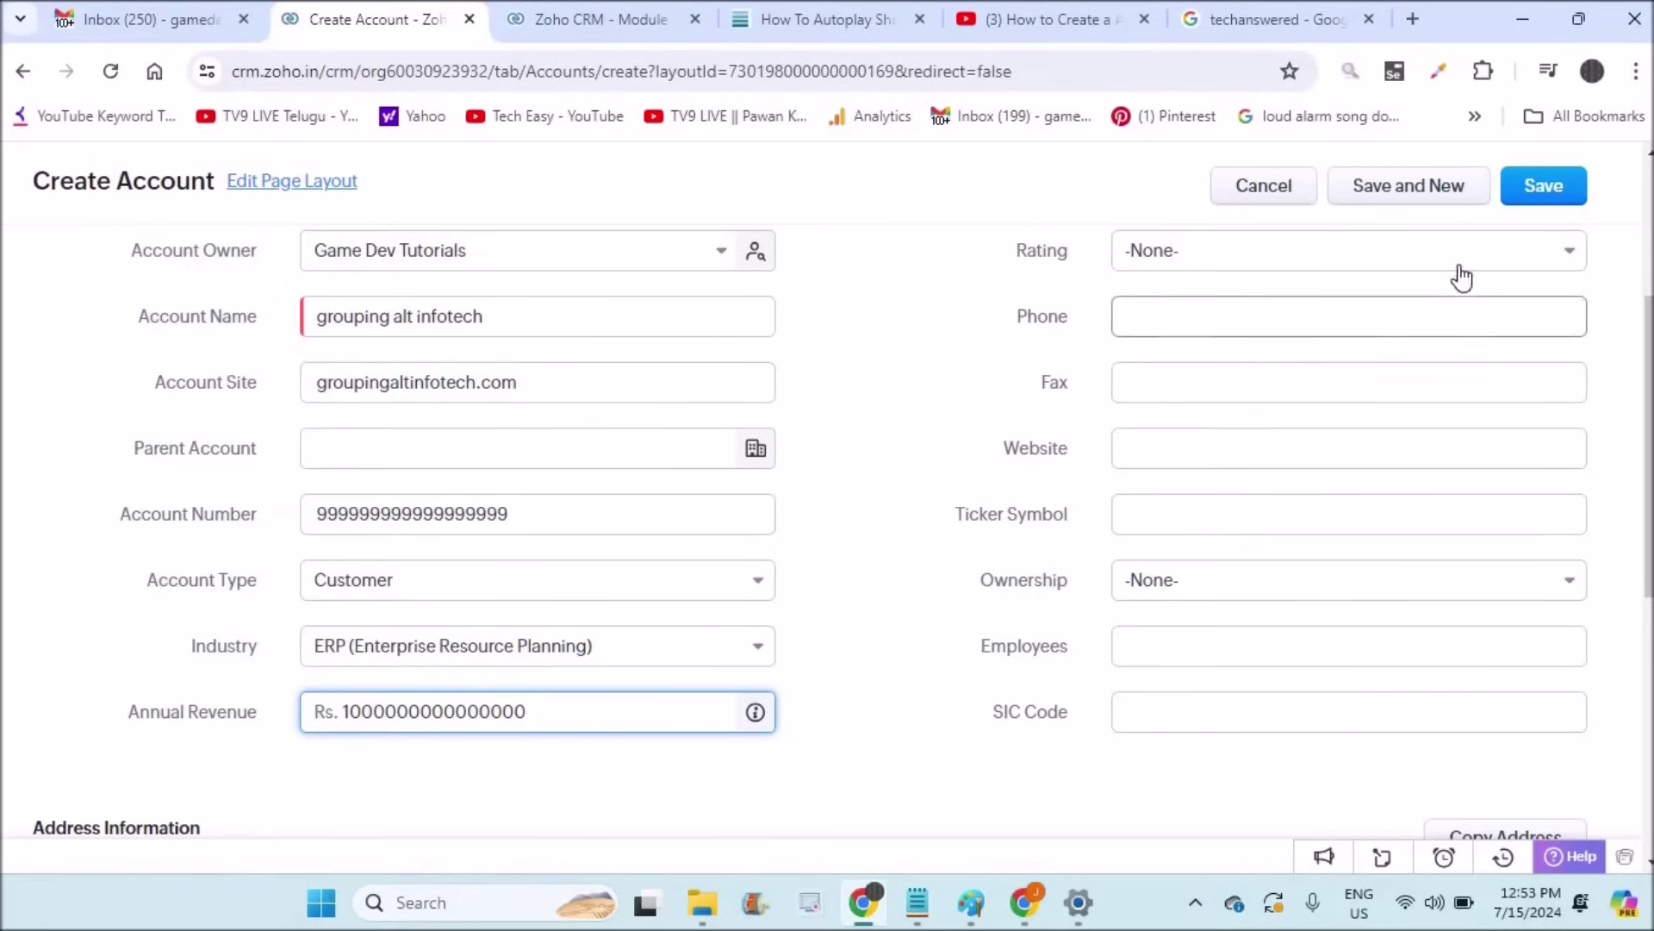
click(1563, 190)
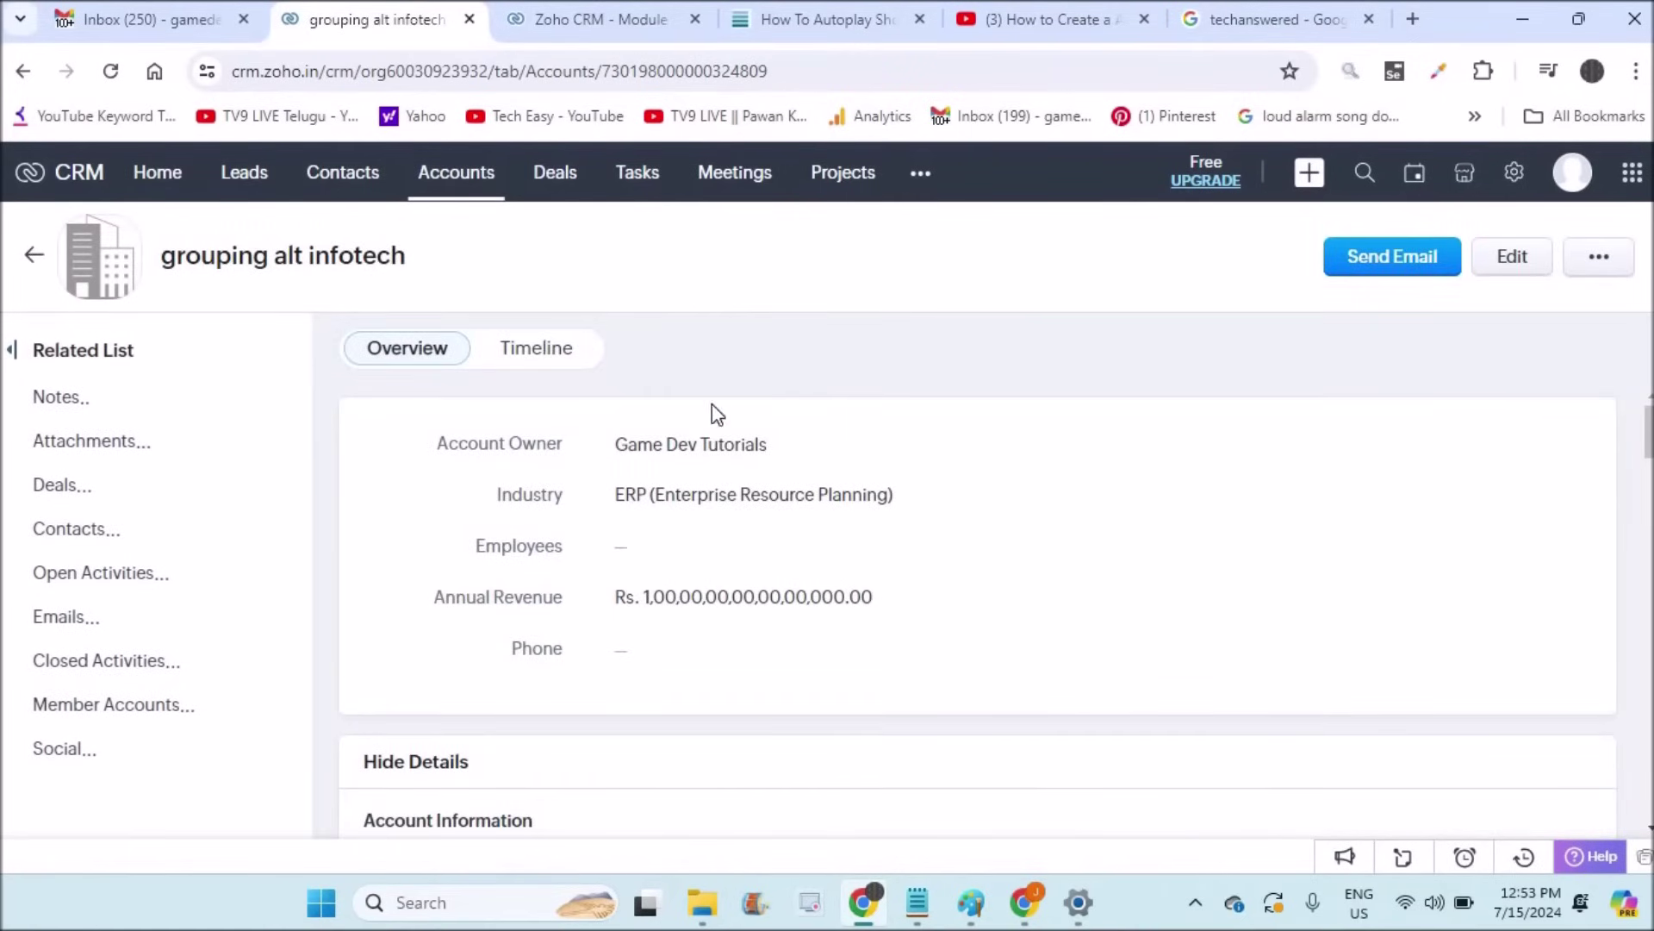
Step: Open the grouping alt infotech record from the Accounts list
click(464, 181)
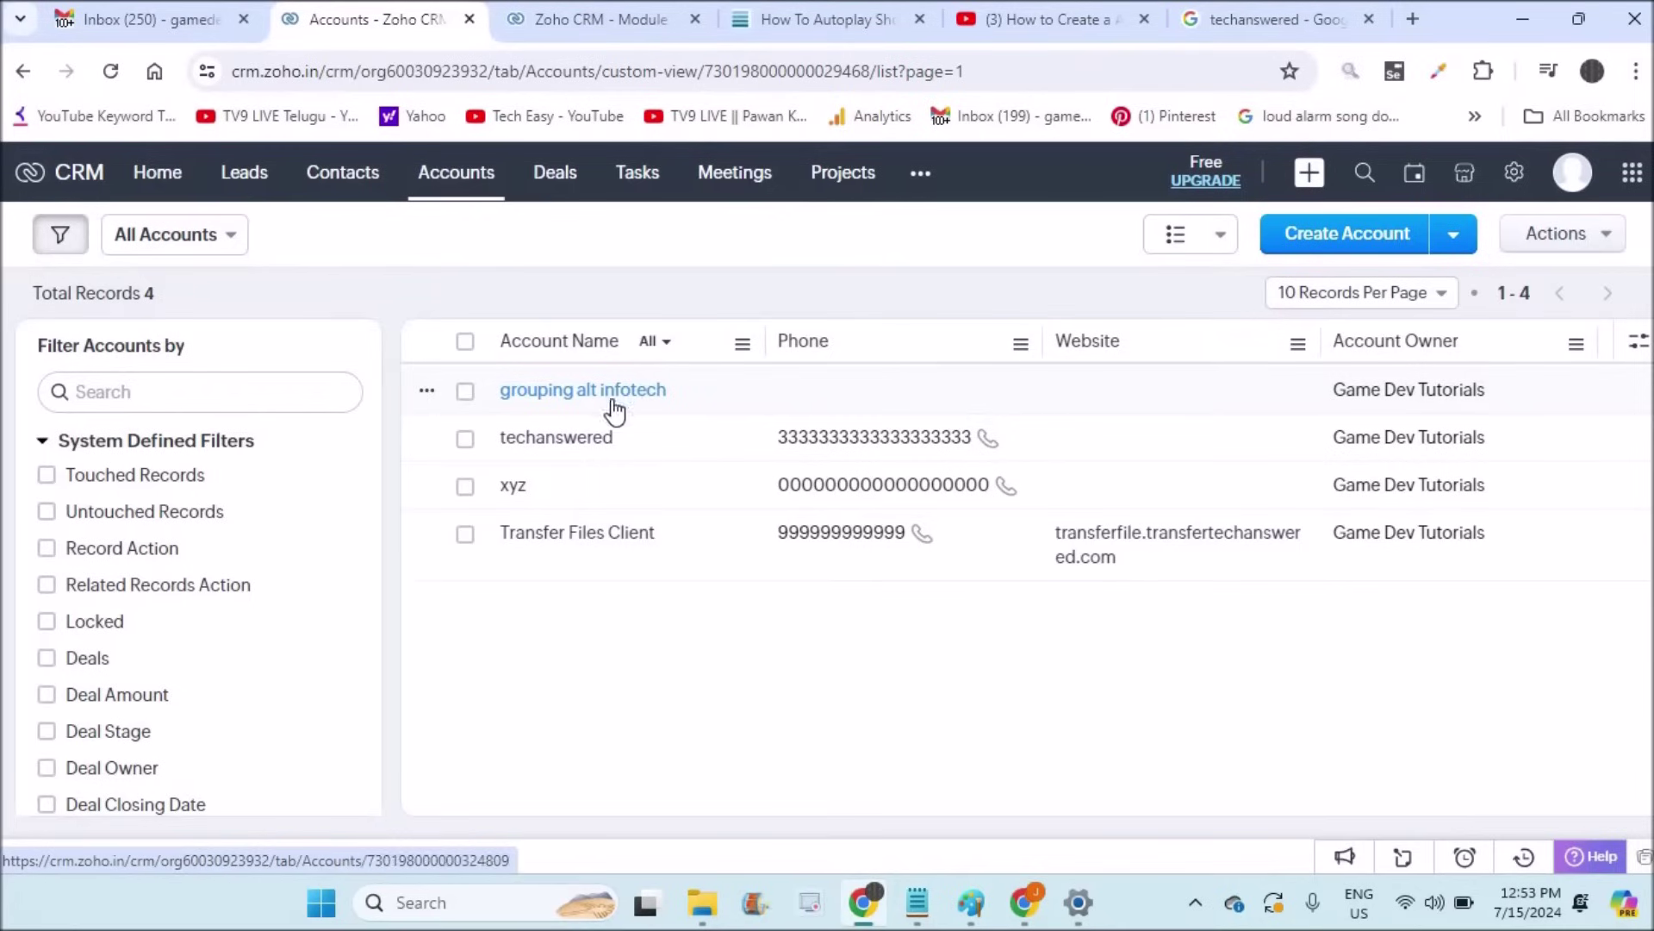
click(540, 400)
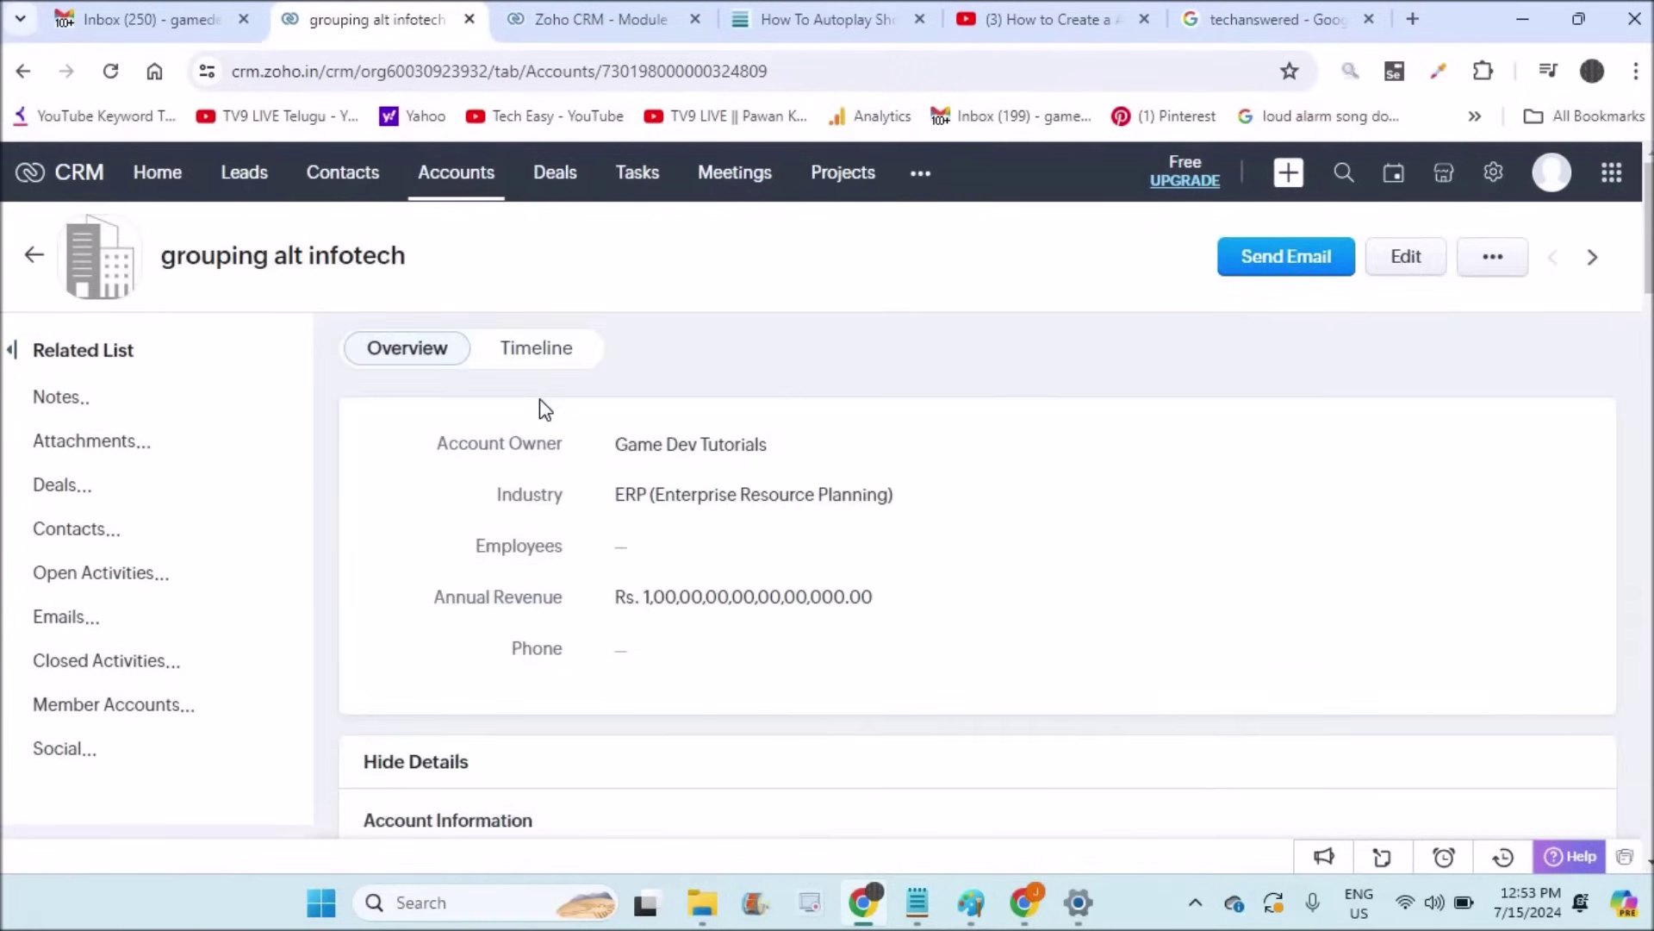
Step: Open the grouping alt infotech account in the Edit Account form
click(1434, 267)
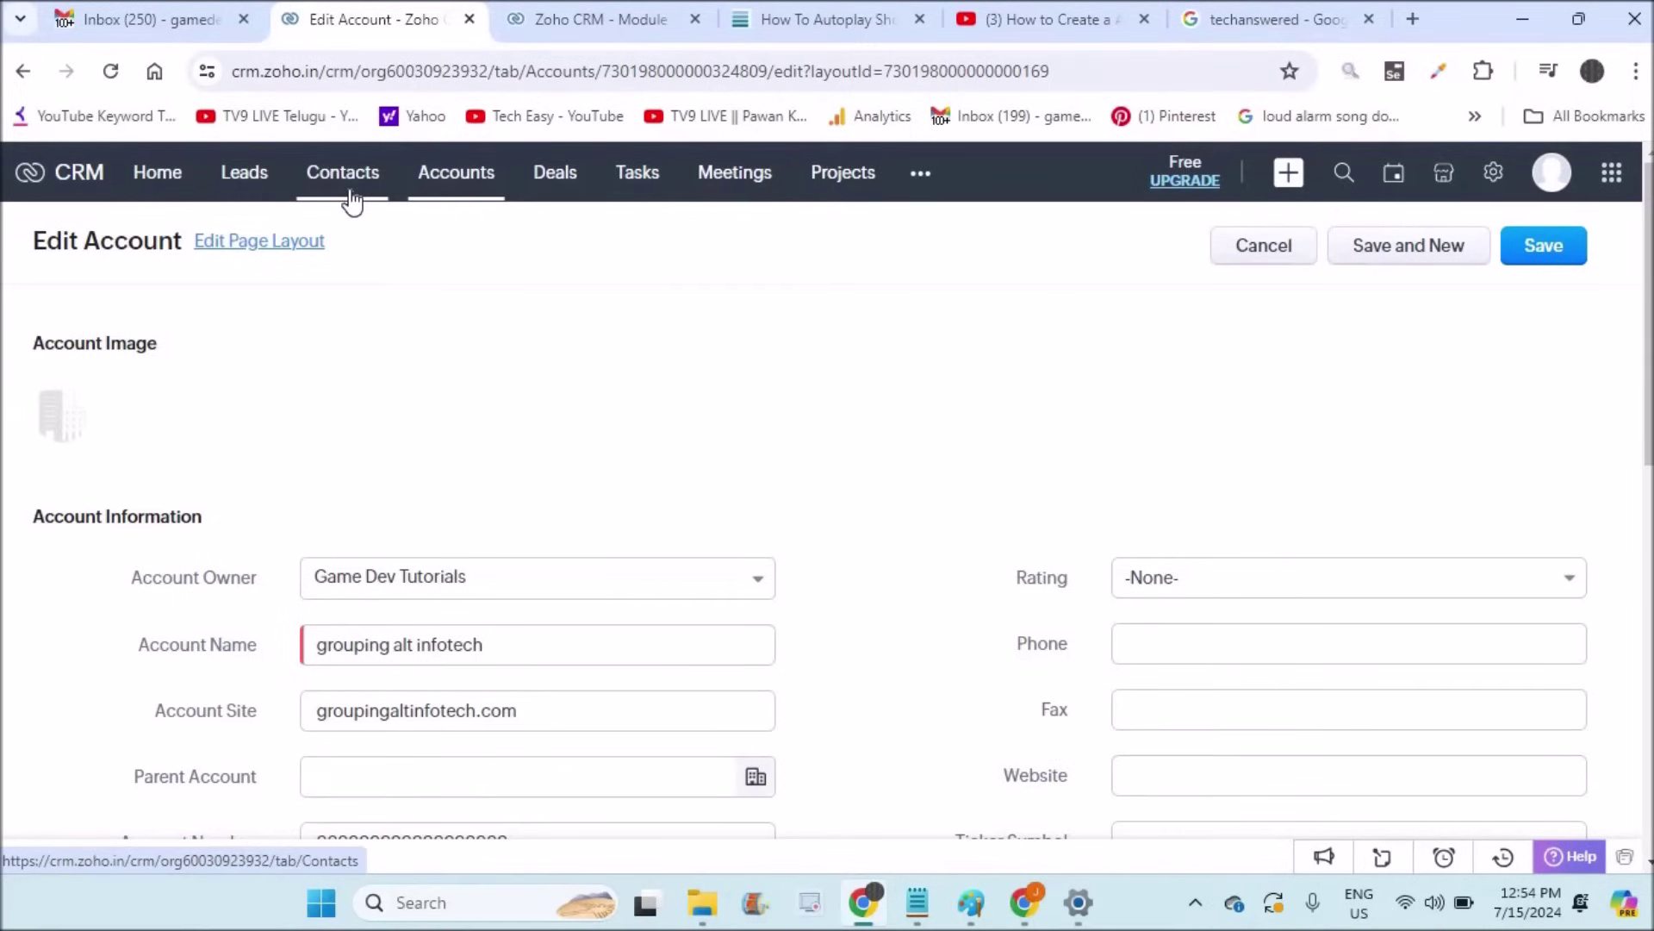
Step: Move between the Accounts and Contacts lists, then begin a new contact
click(466, 187)
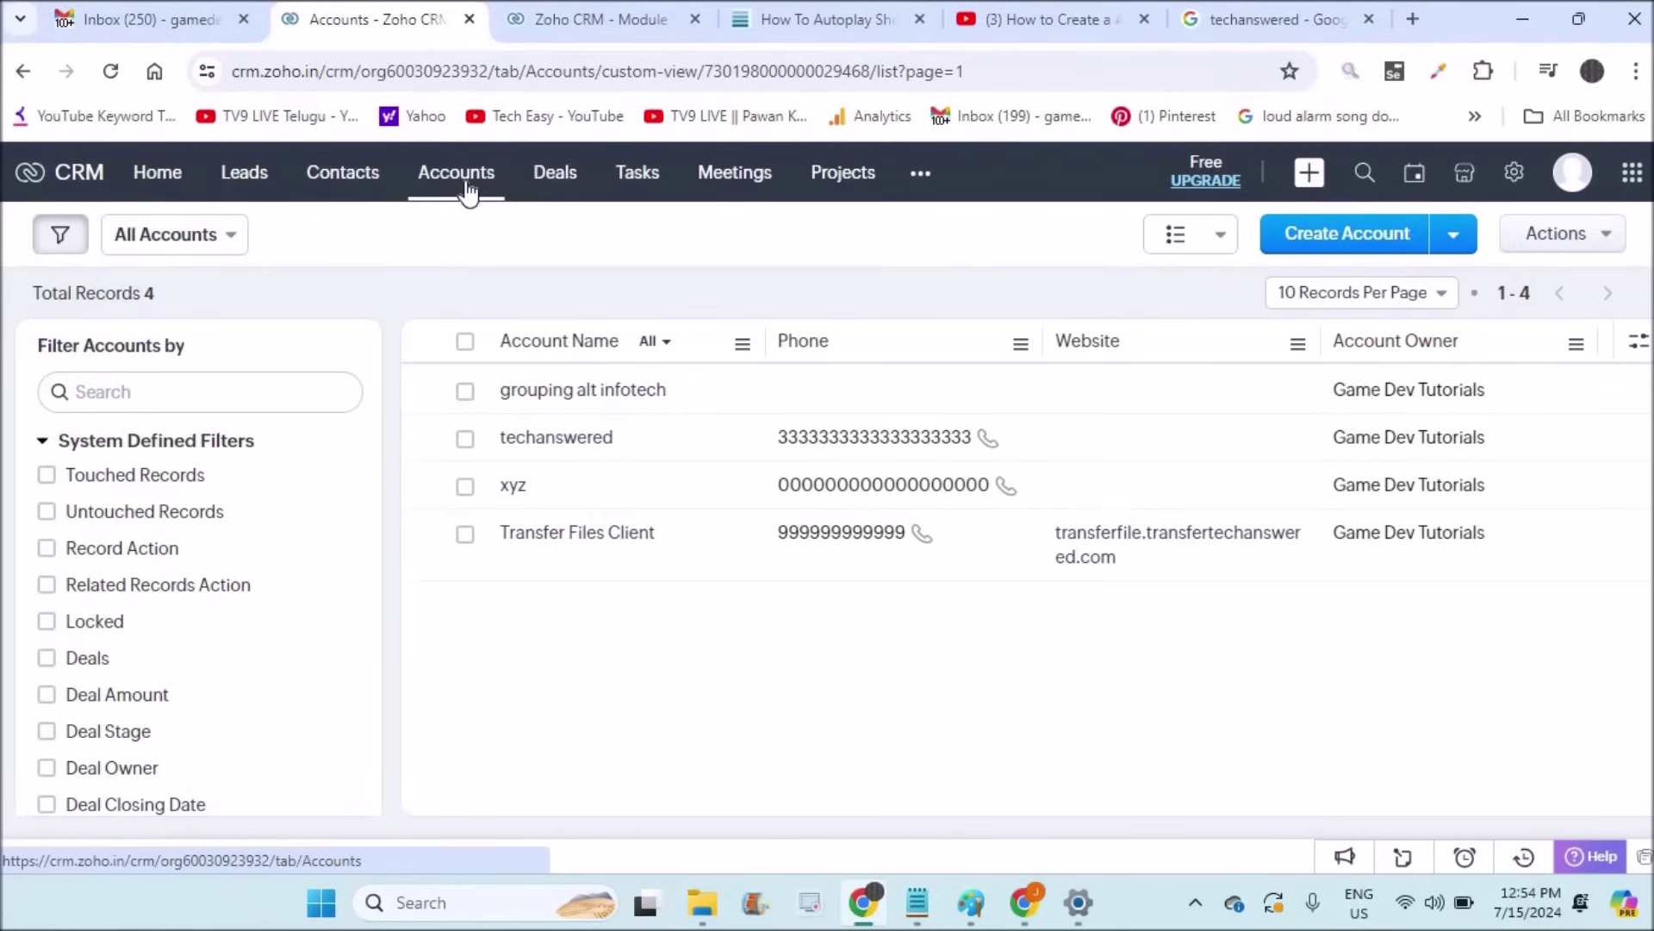
click(339, 186)
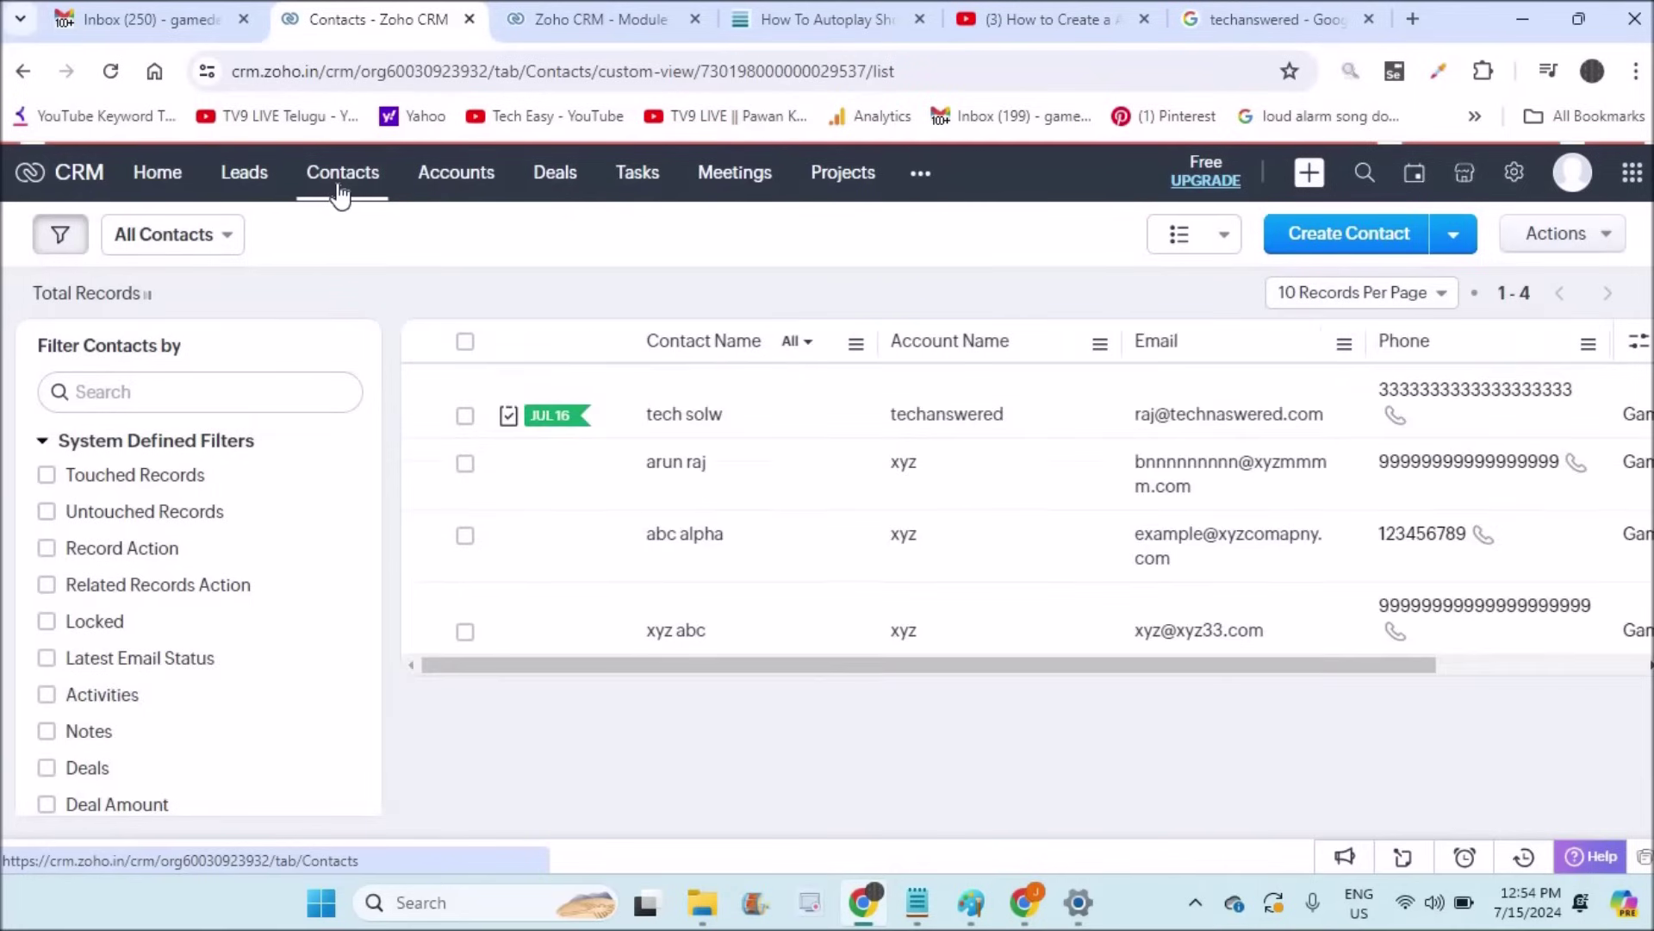
click(466, 184)
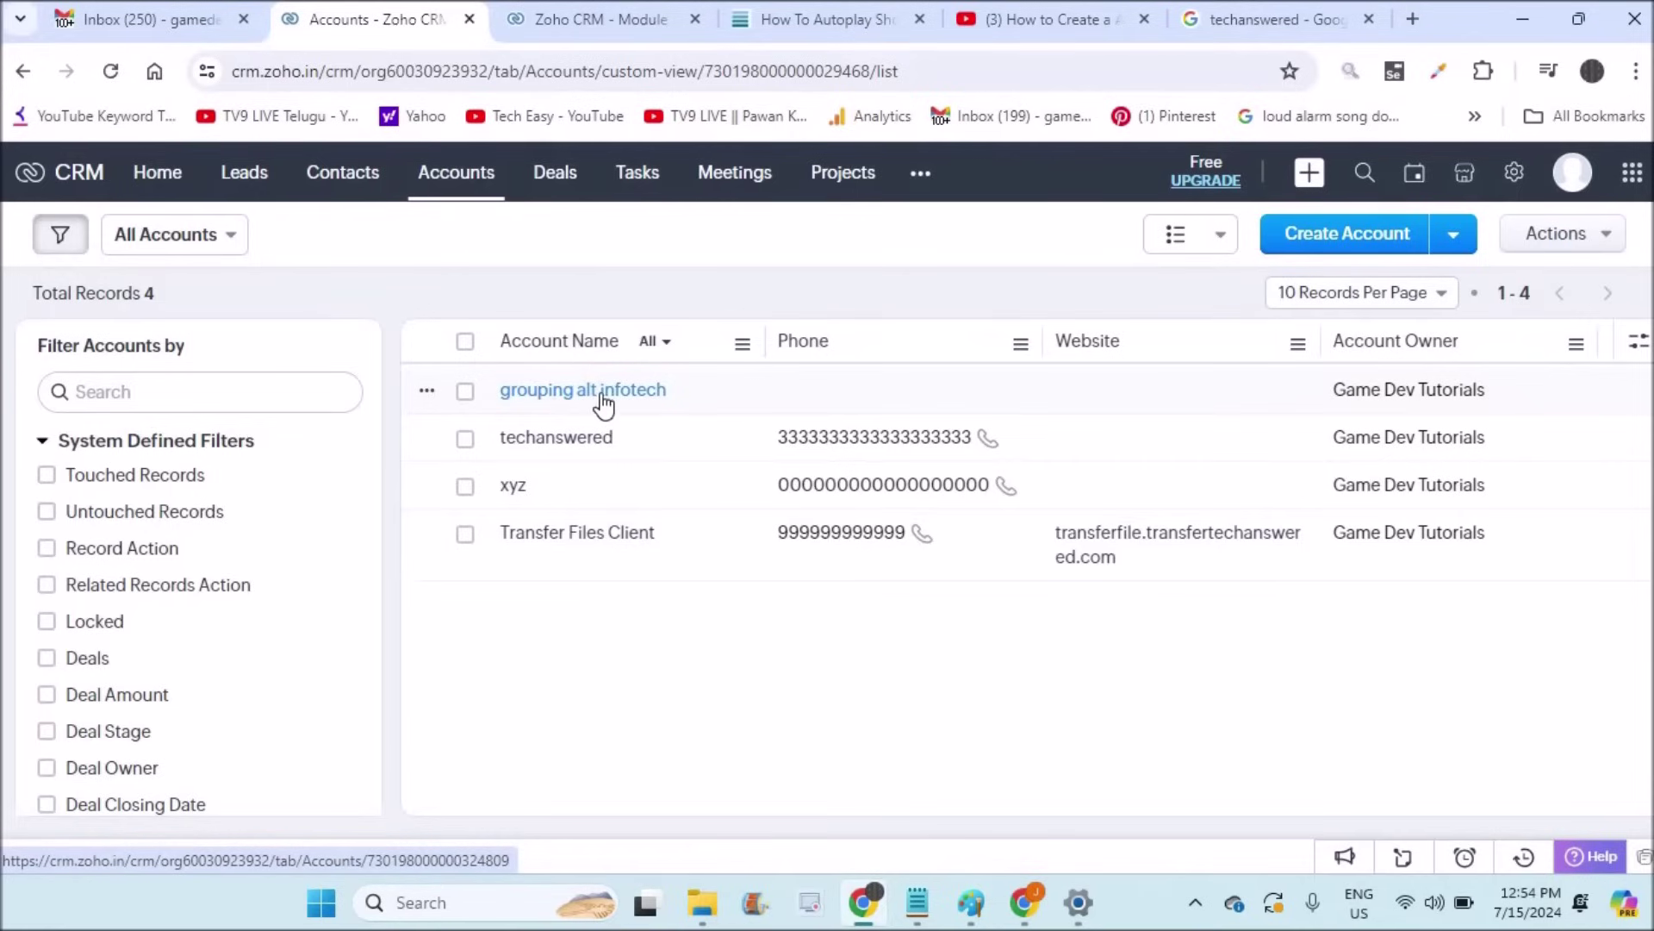
click(354, 181)
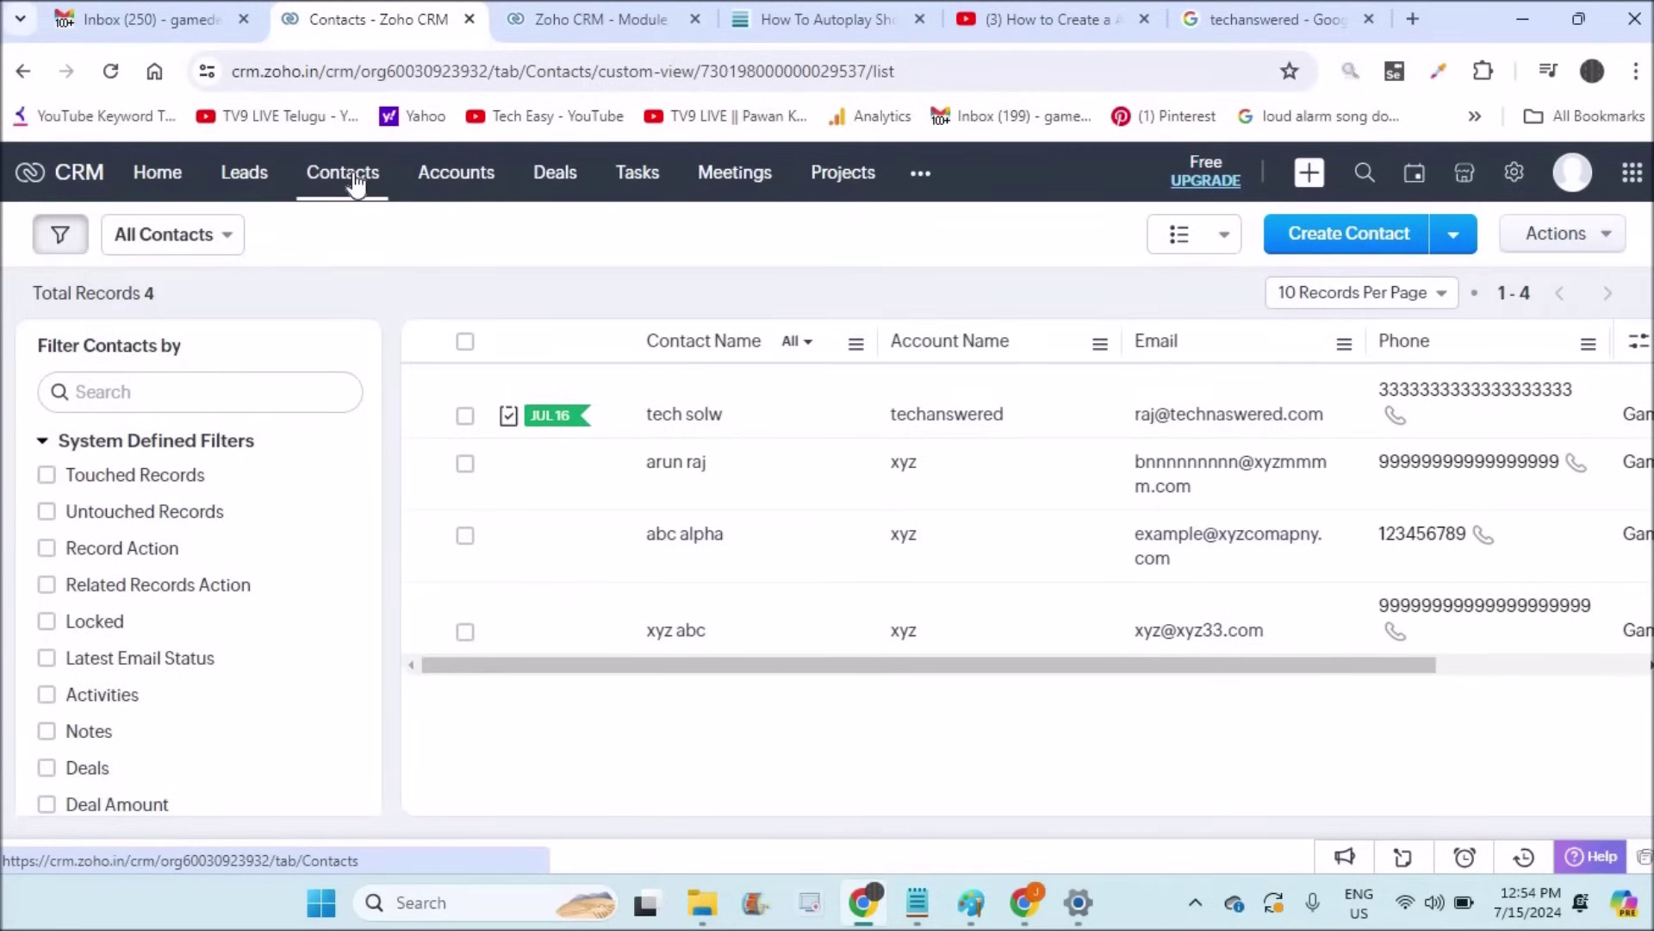
click(1329, 234)
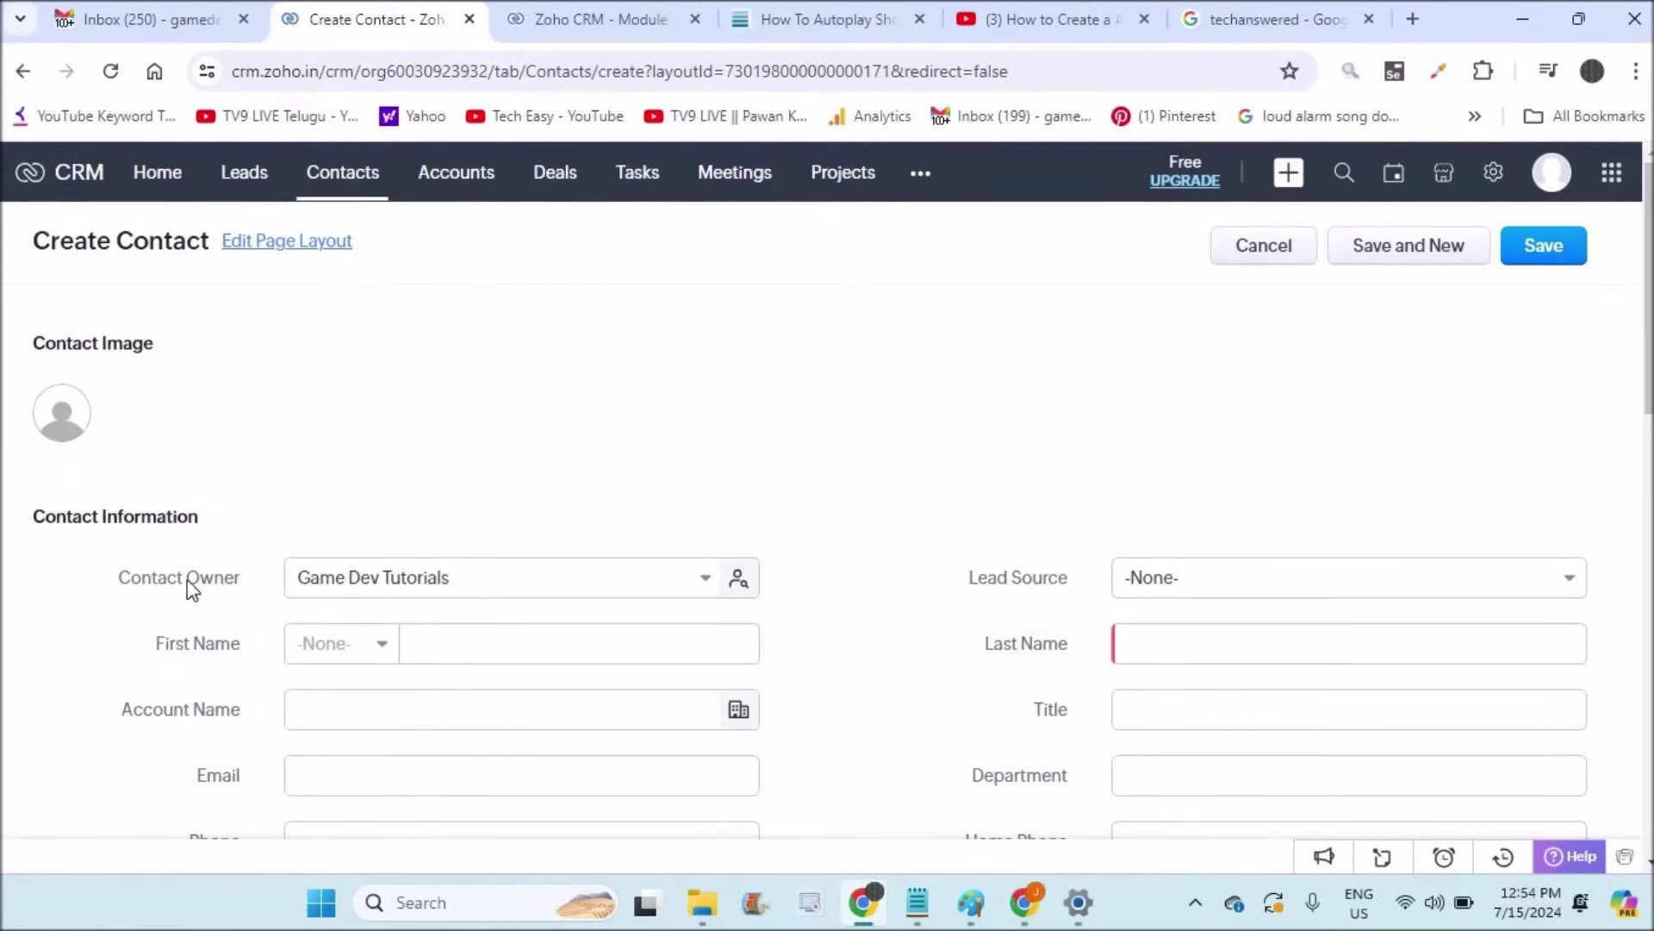
Step: Enter the contact's first name and link the contact to grouping alt infotech
click(498, 646)
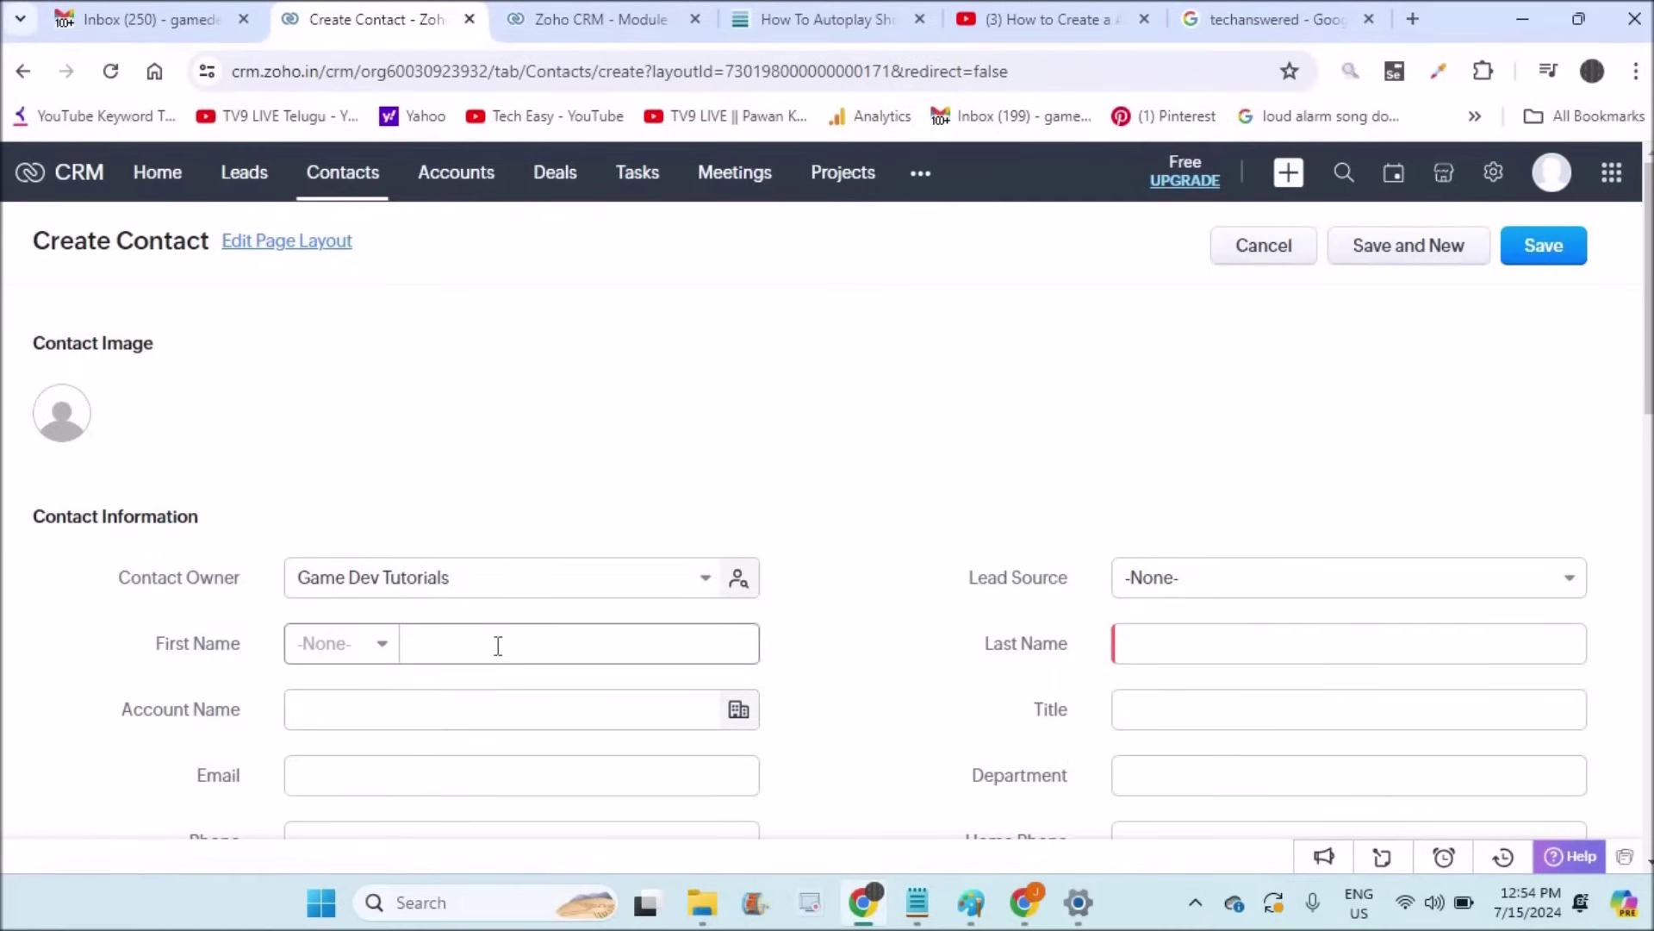
text(Rutn)
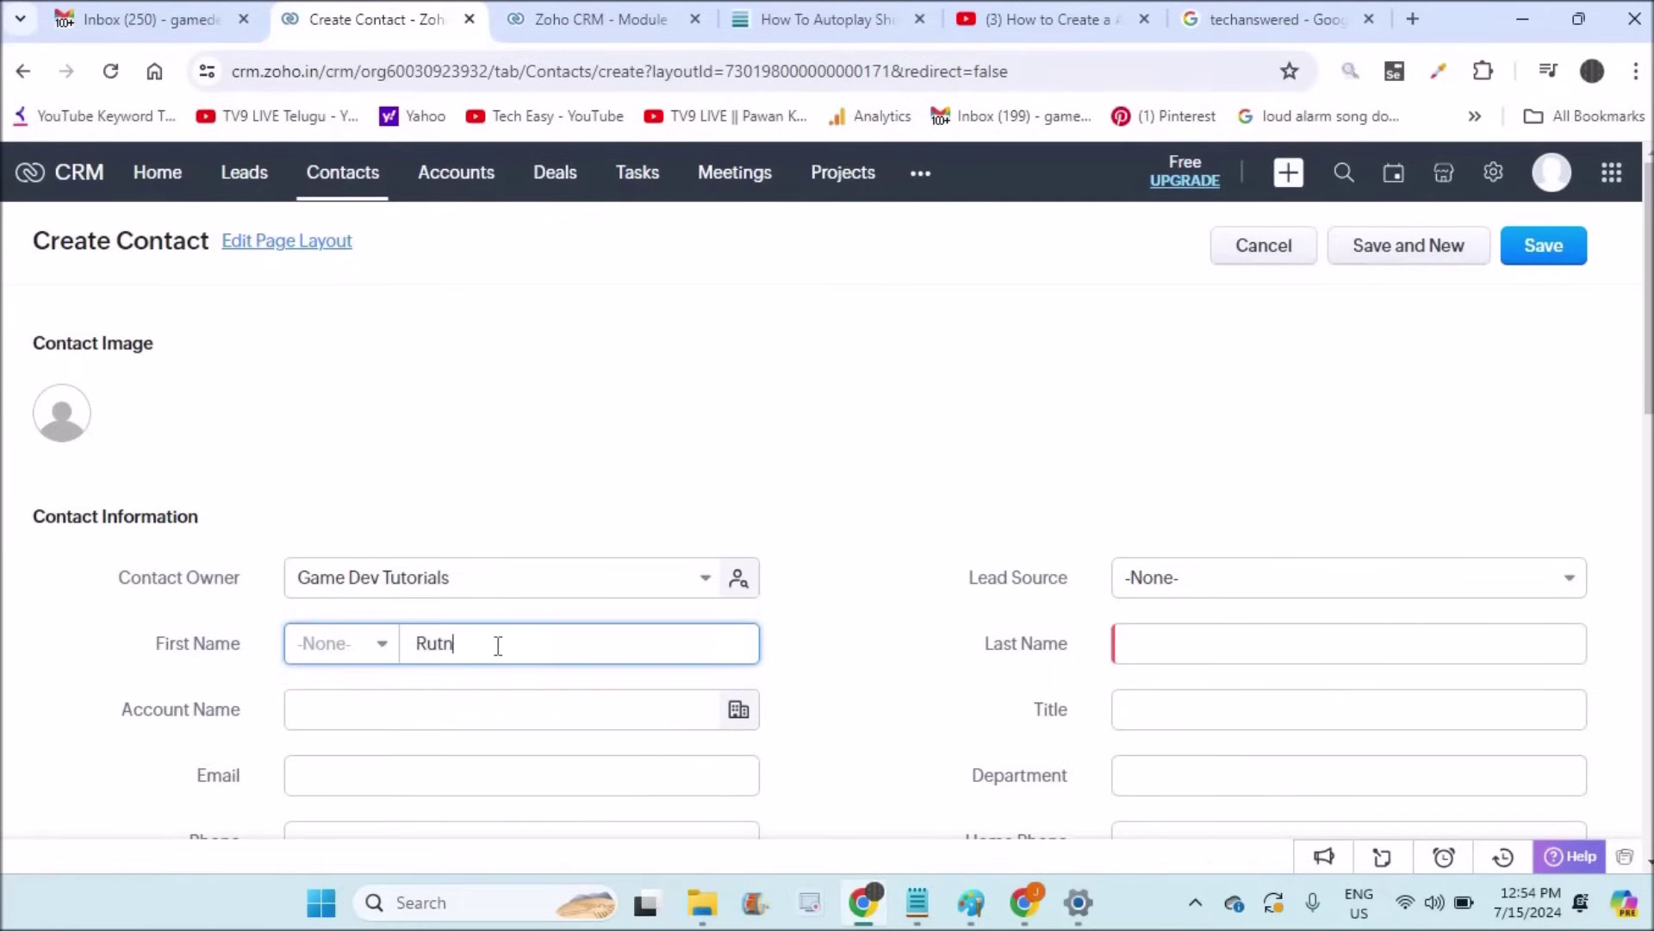
key(BackSpace)
text(h)
click(382, 698)
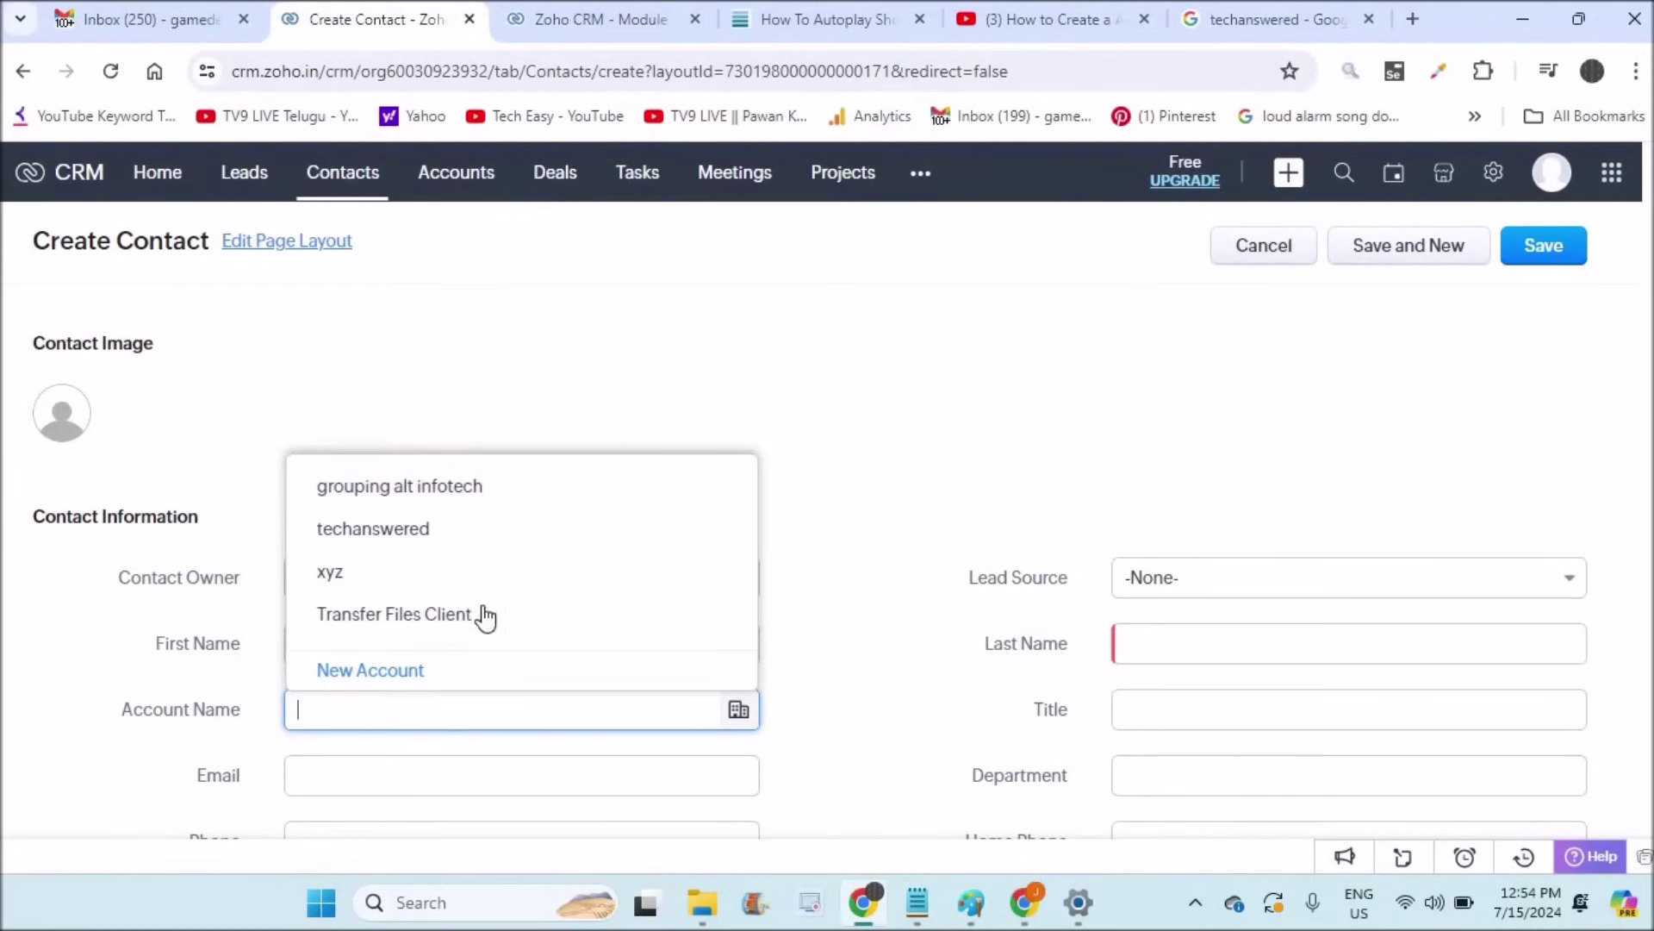
click(498, 489)
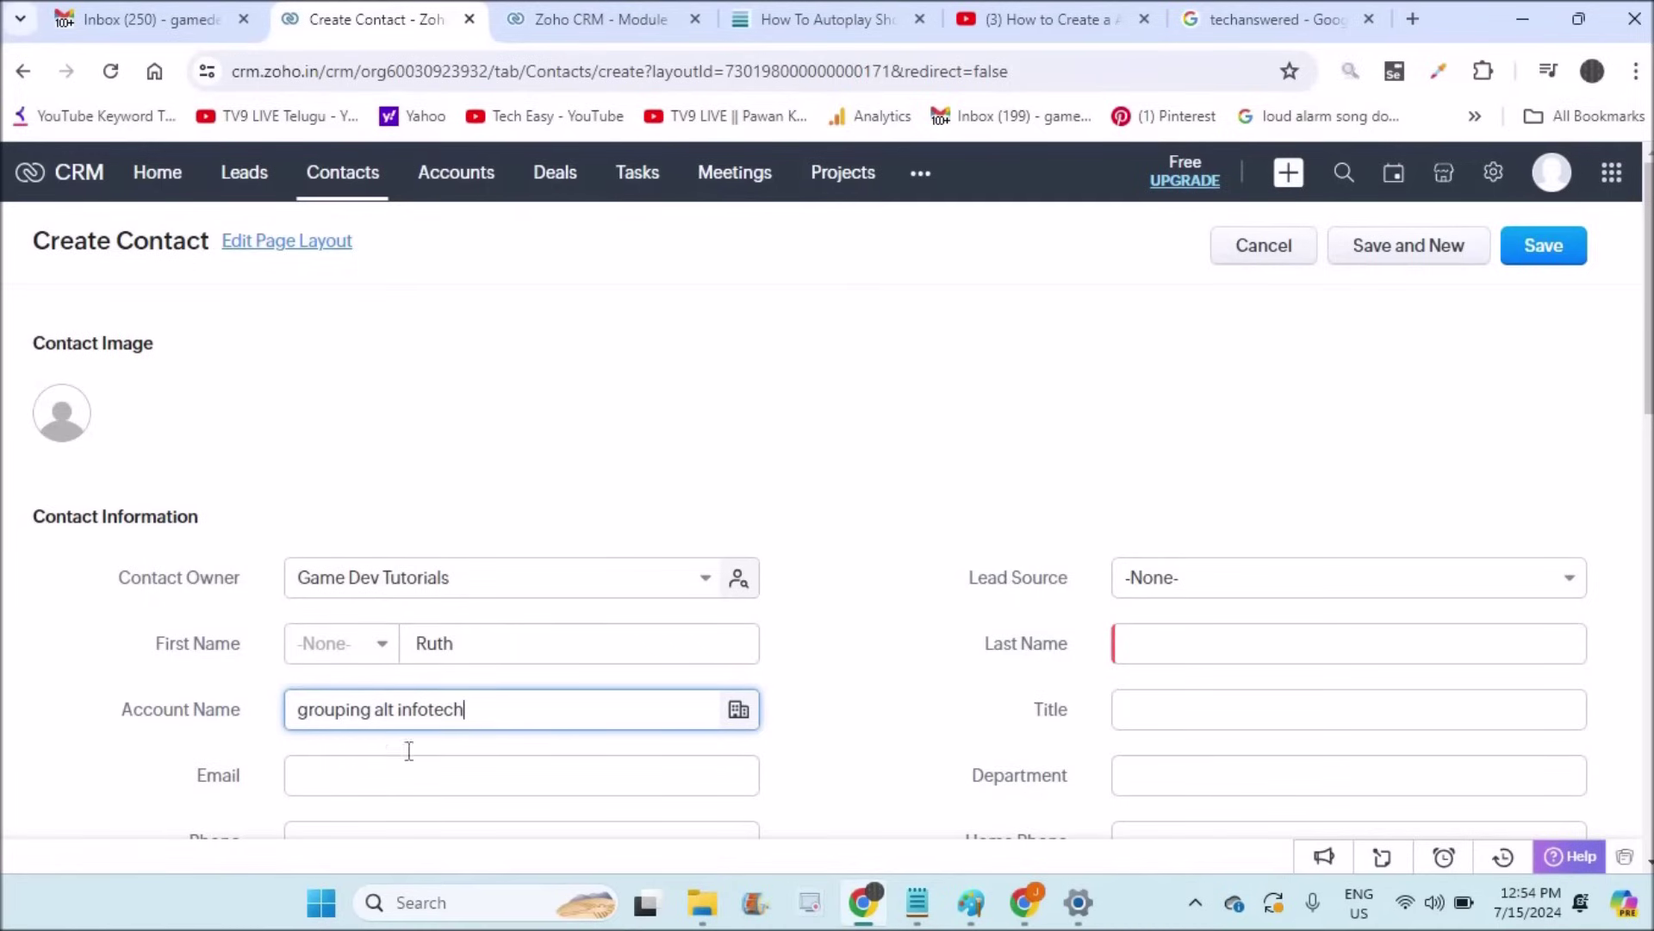
click(509, 640)
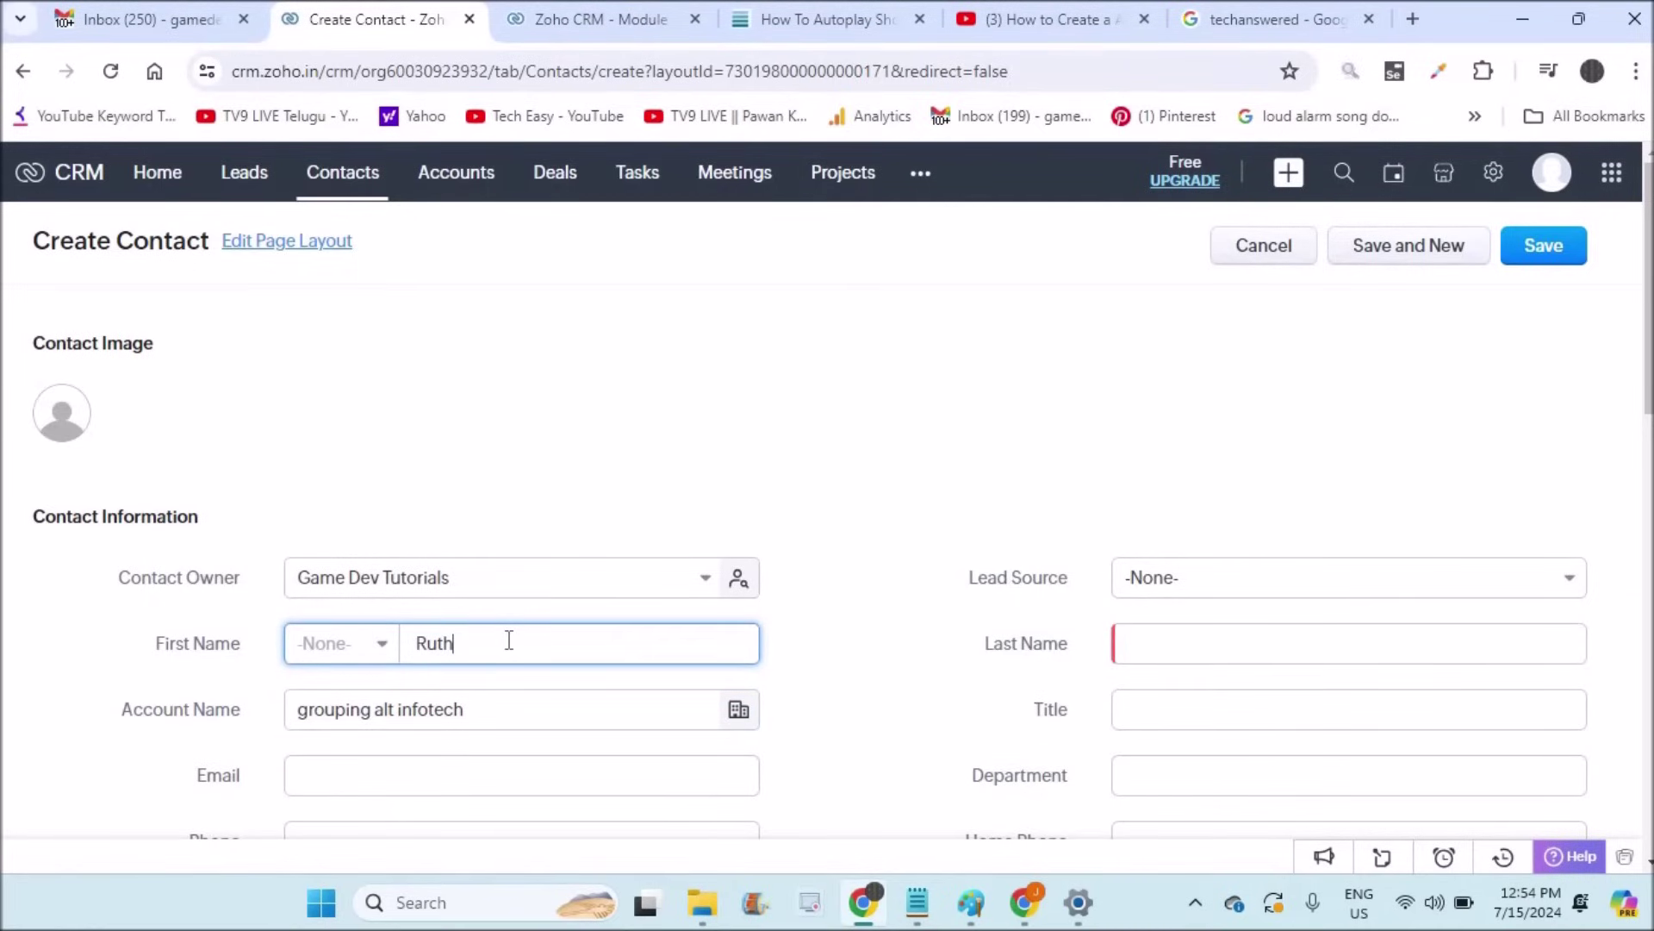
Step: Fill in the contact's email address and phone number
click(302, 775)
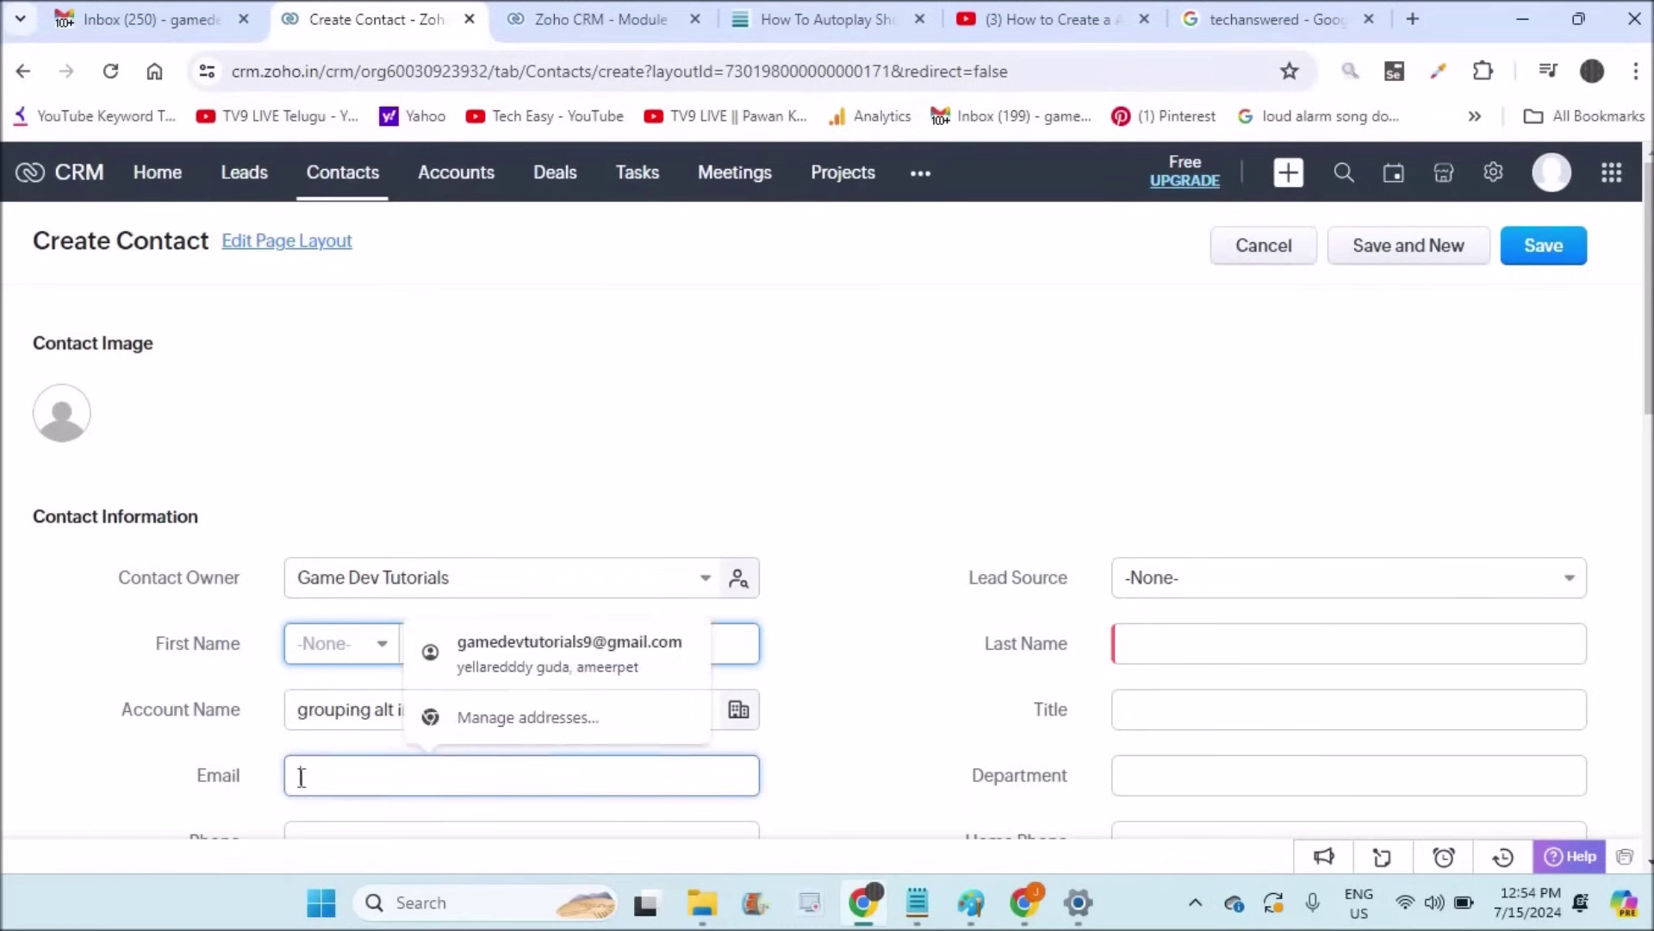
scroll(301, 776, down, 2)
click(336, 696)
text(0000000000000000000000000)
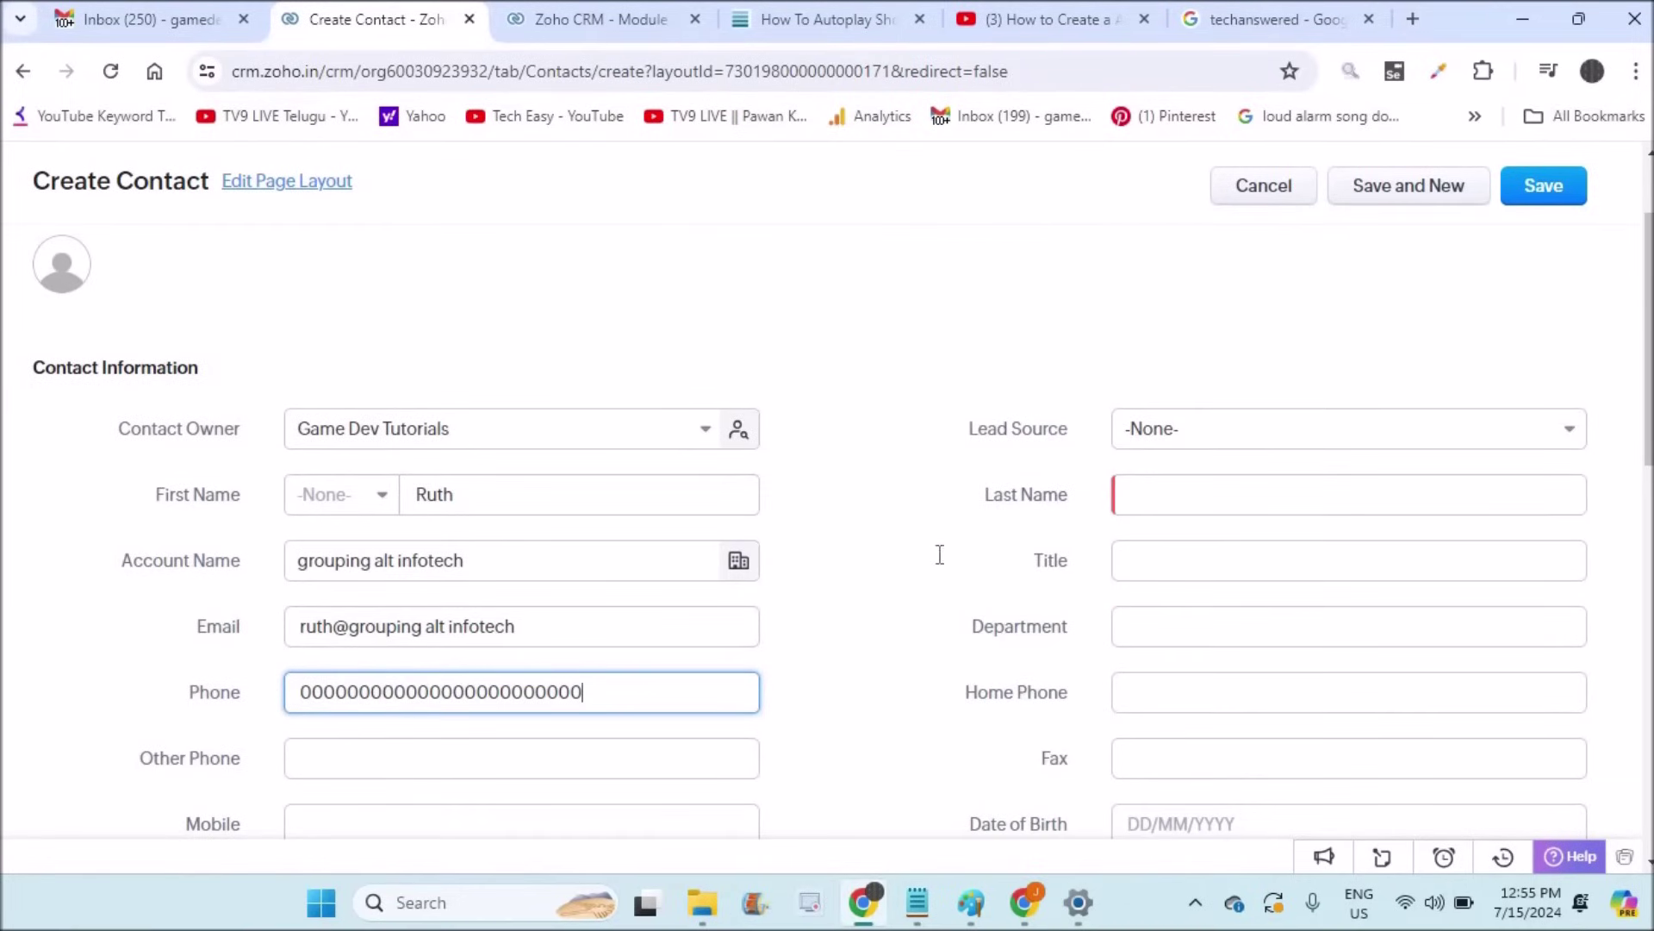
Step: Set lead source to Advertisement, add a home phone number, and attempt to save the contact
click(1286, 451)
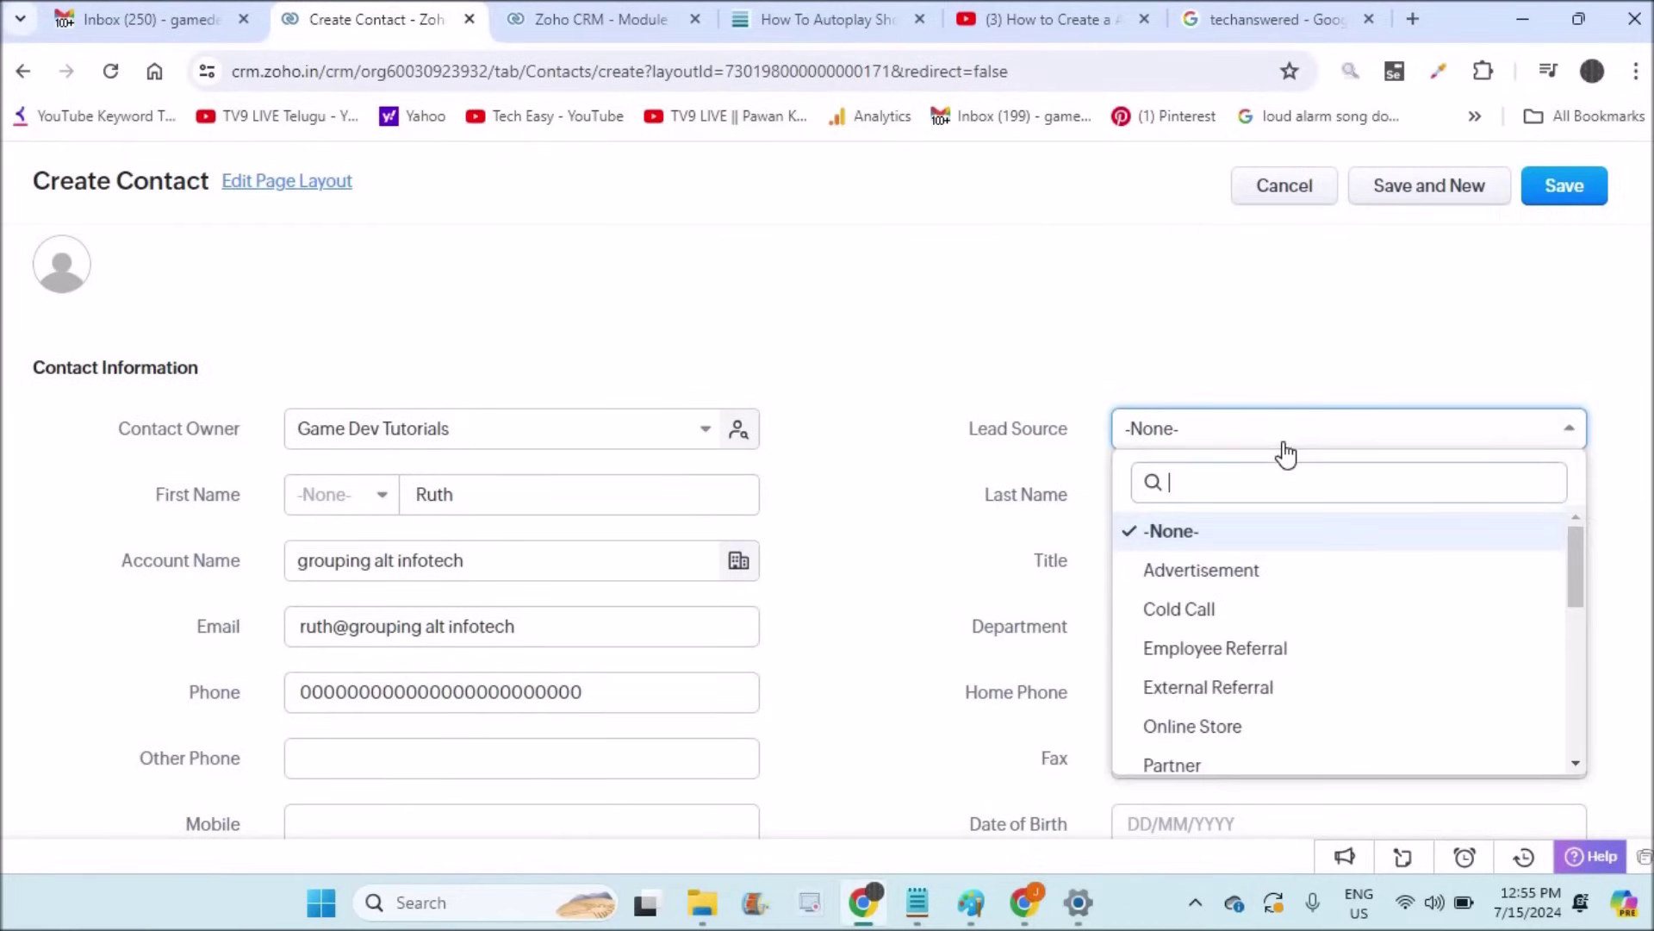
click(1224, 572)
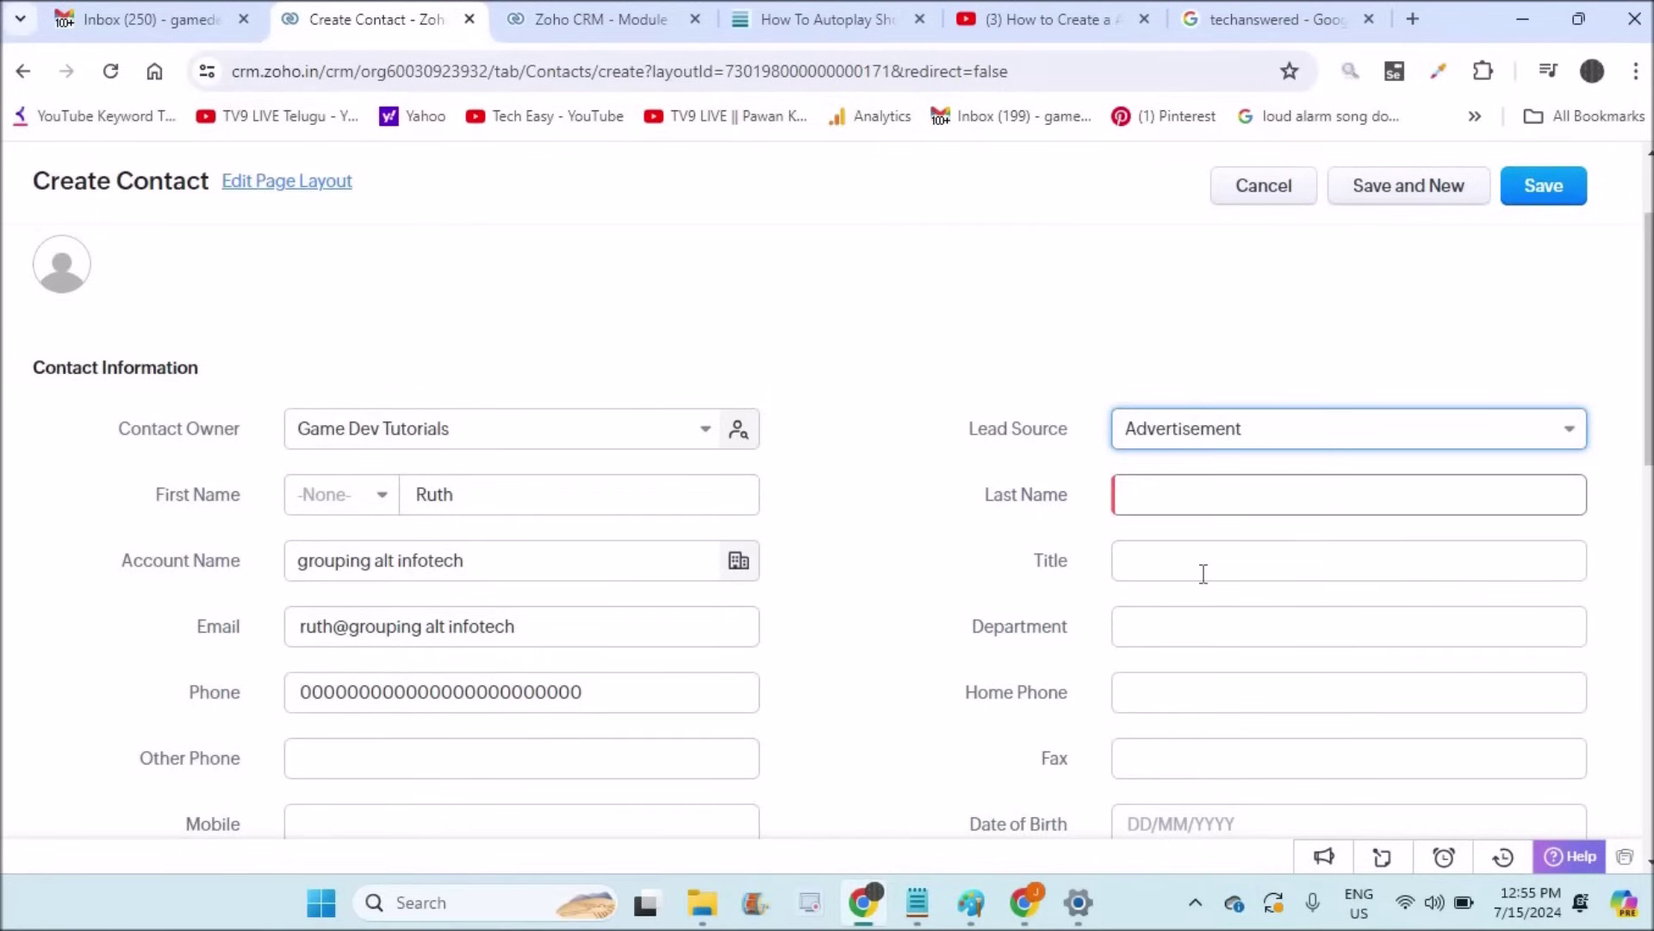
click(1151, 633)
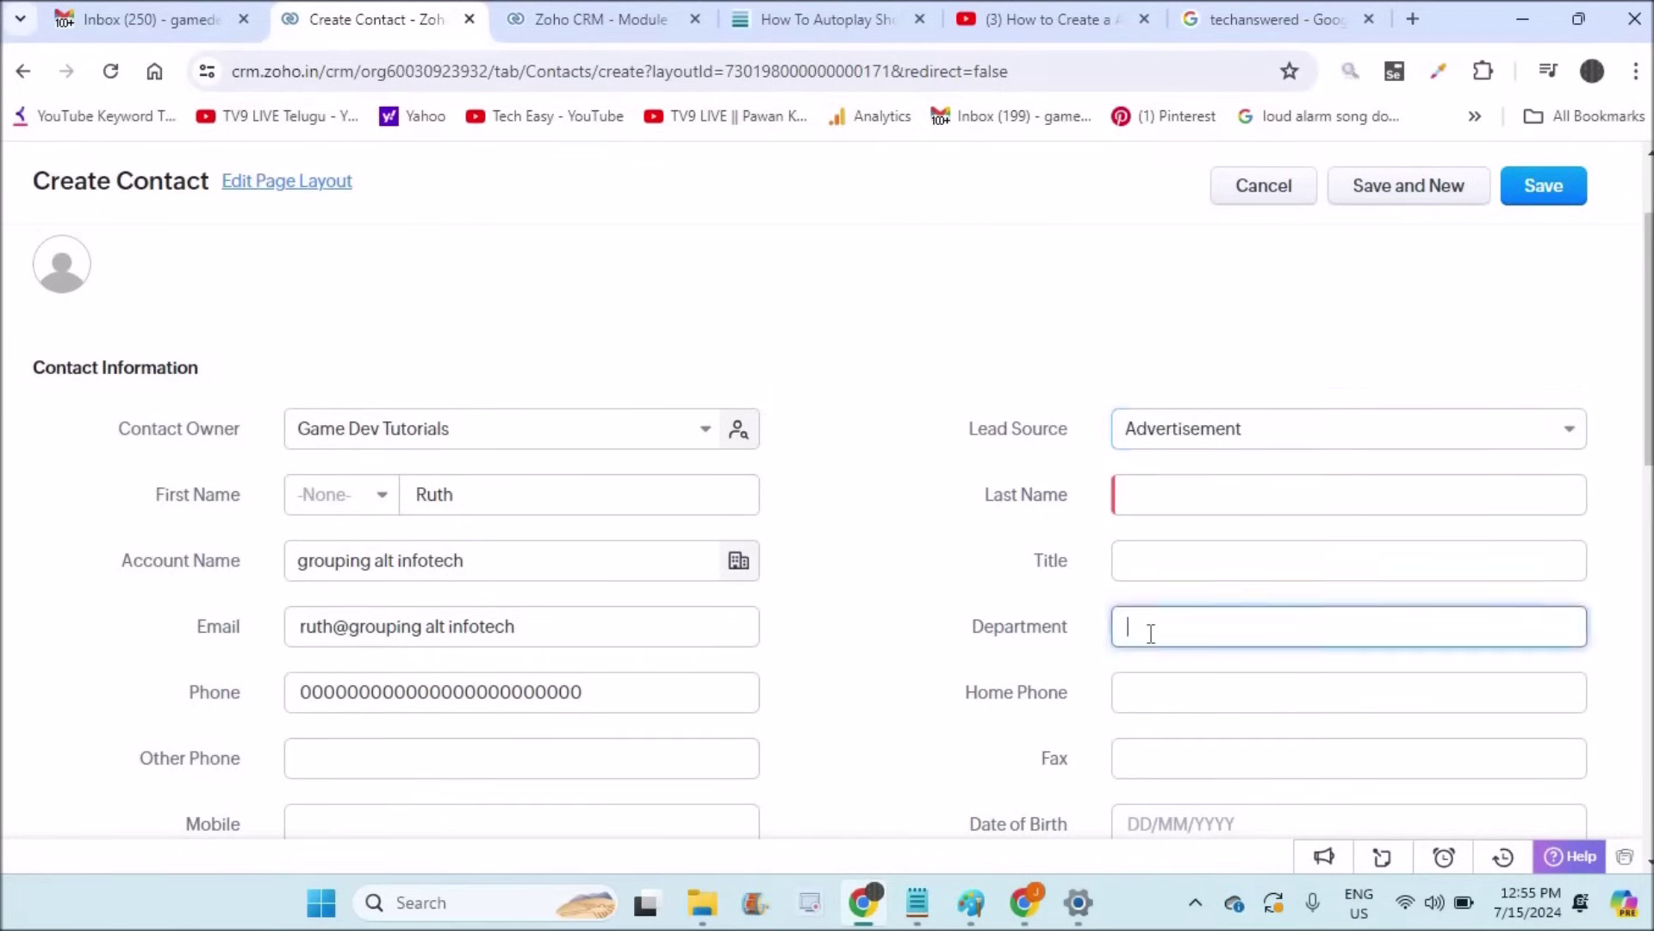
click(1135, 693)
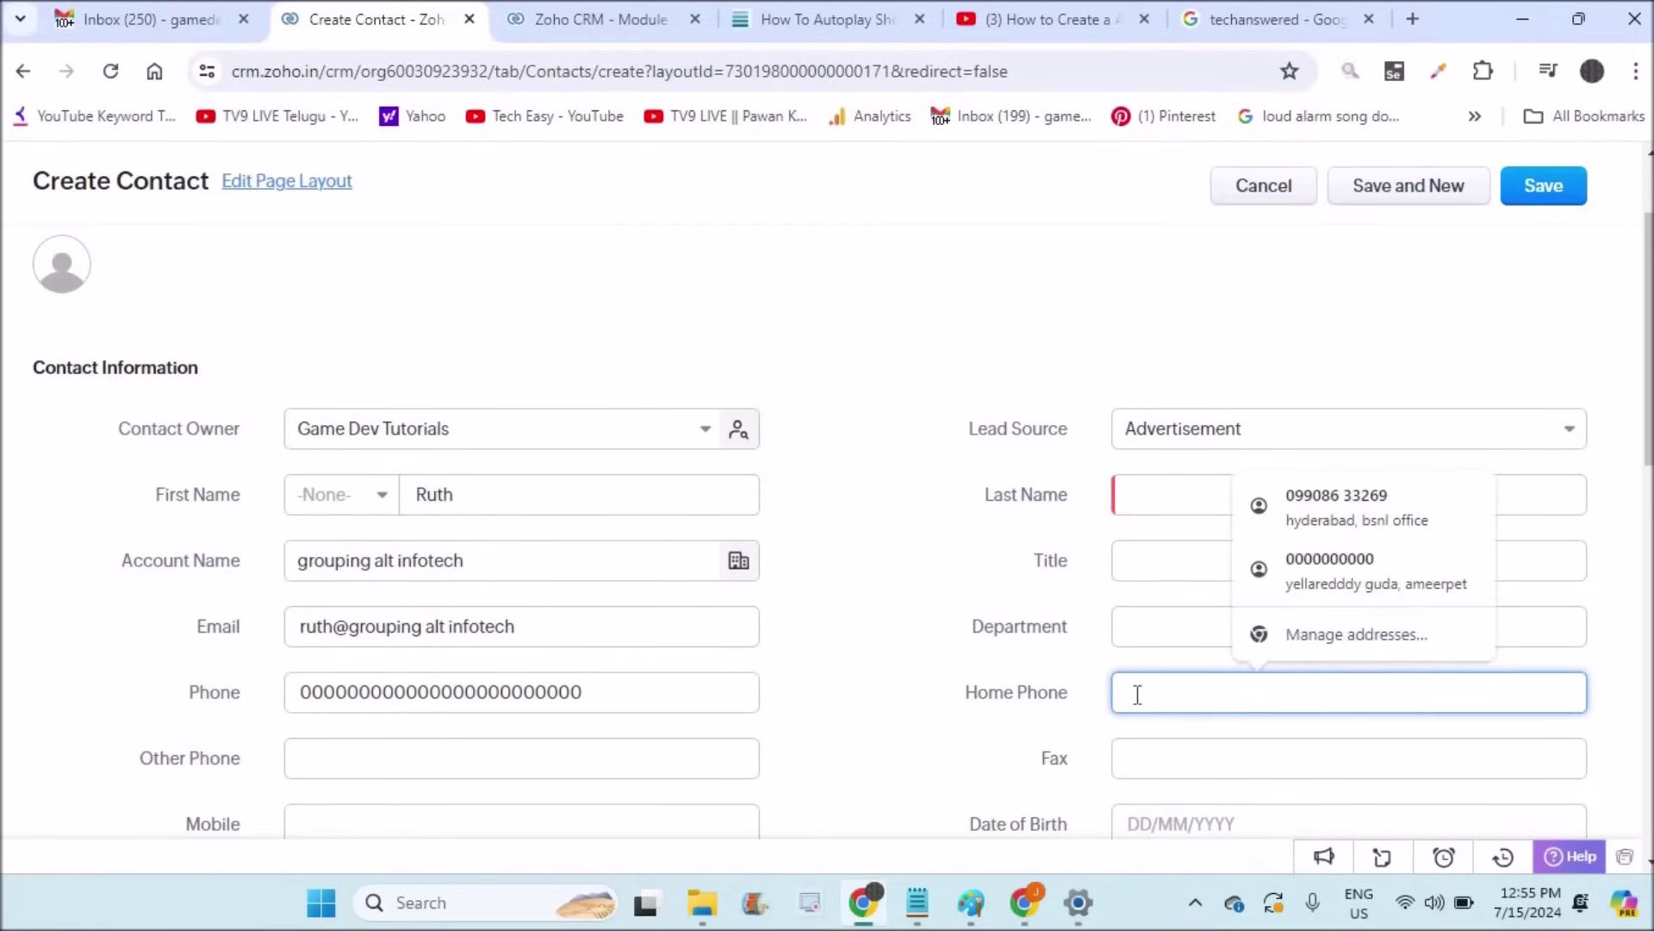
text(0000000)
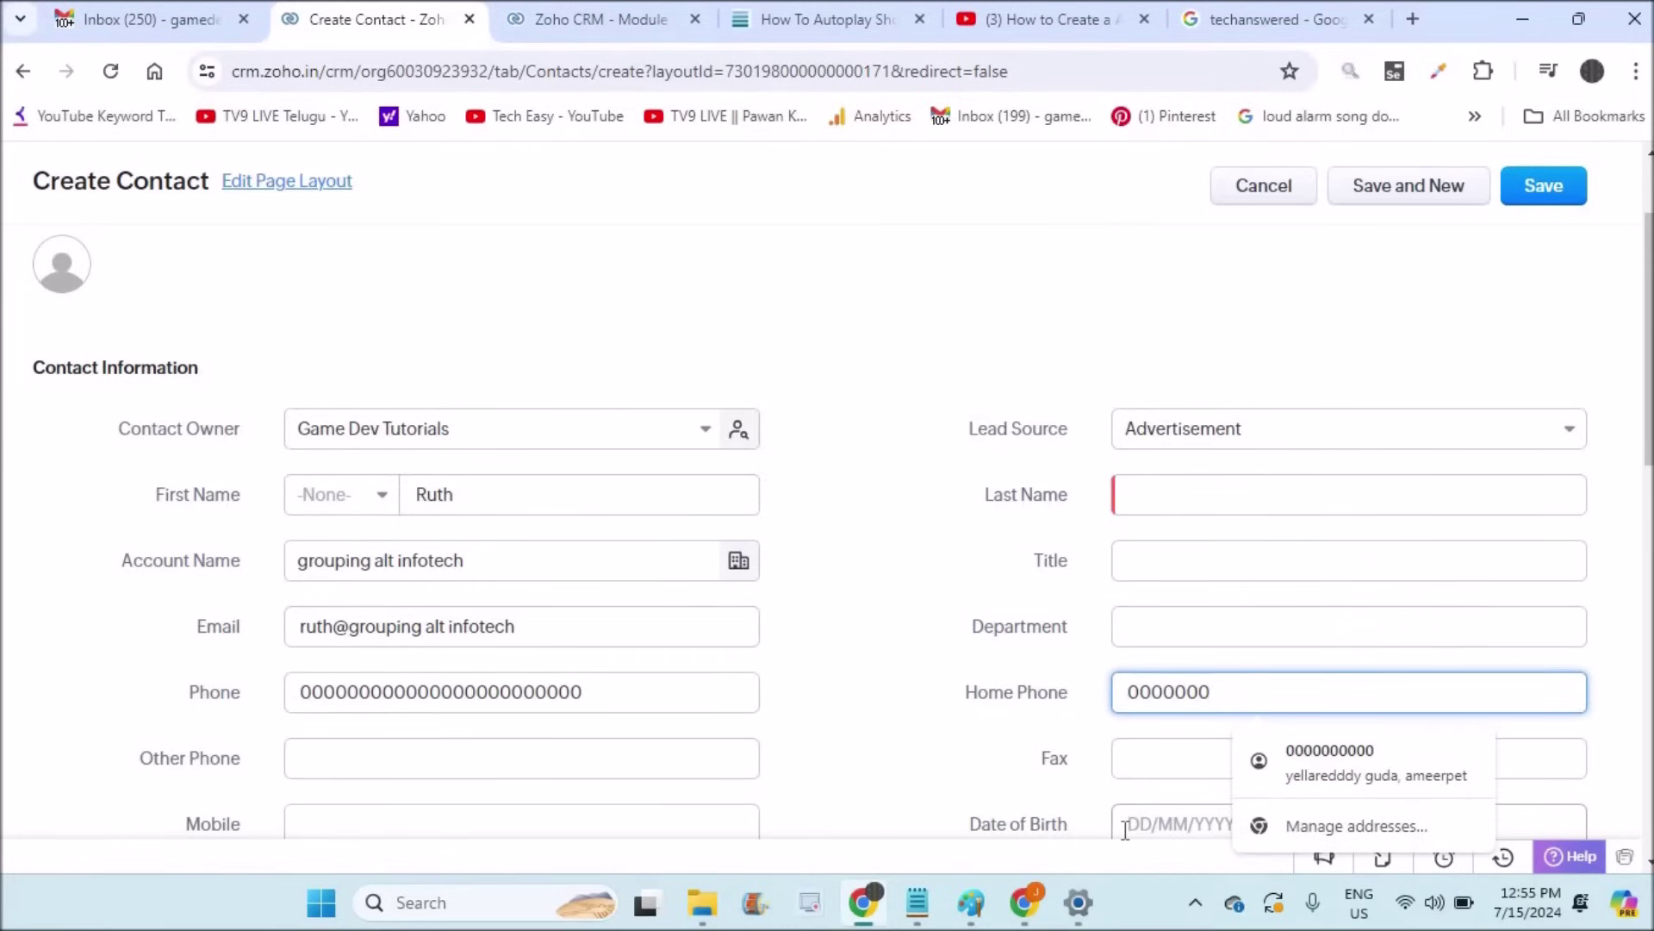
click(1129, 826)
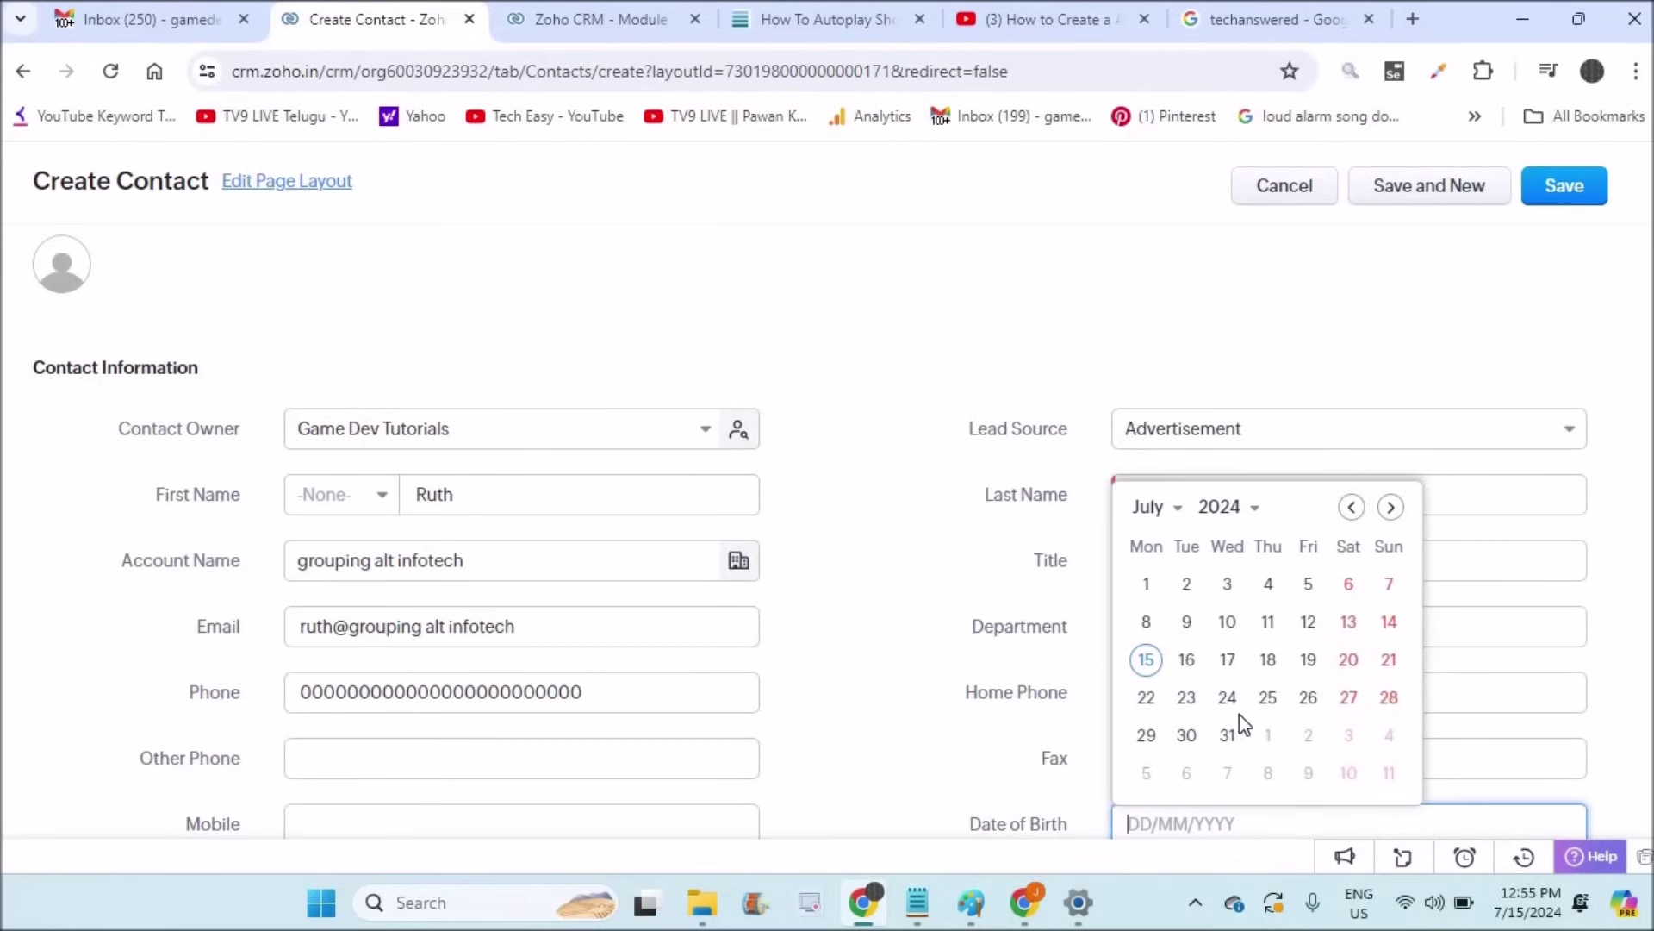
click(919, 726)
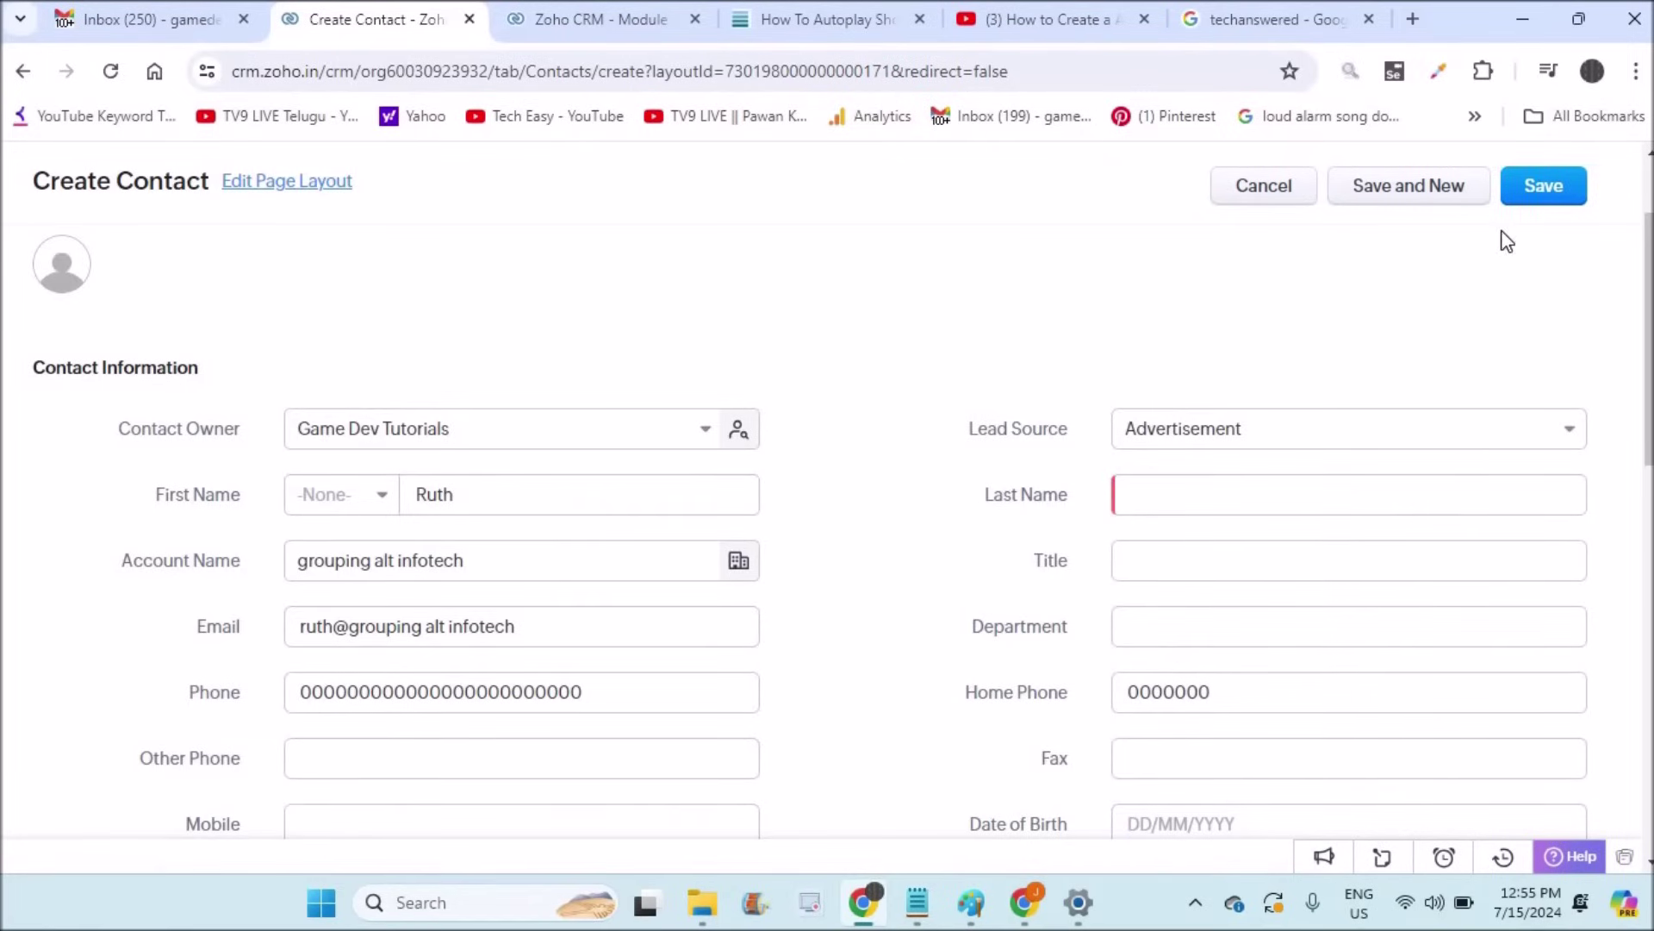
click(1531, 207)
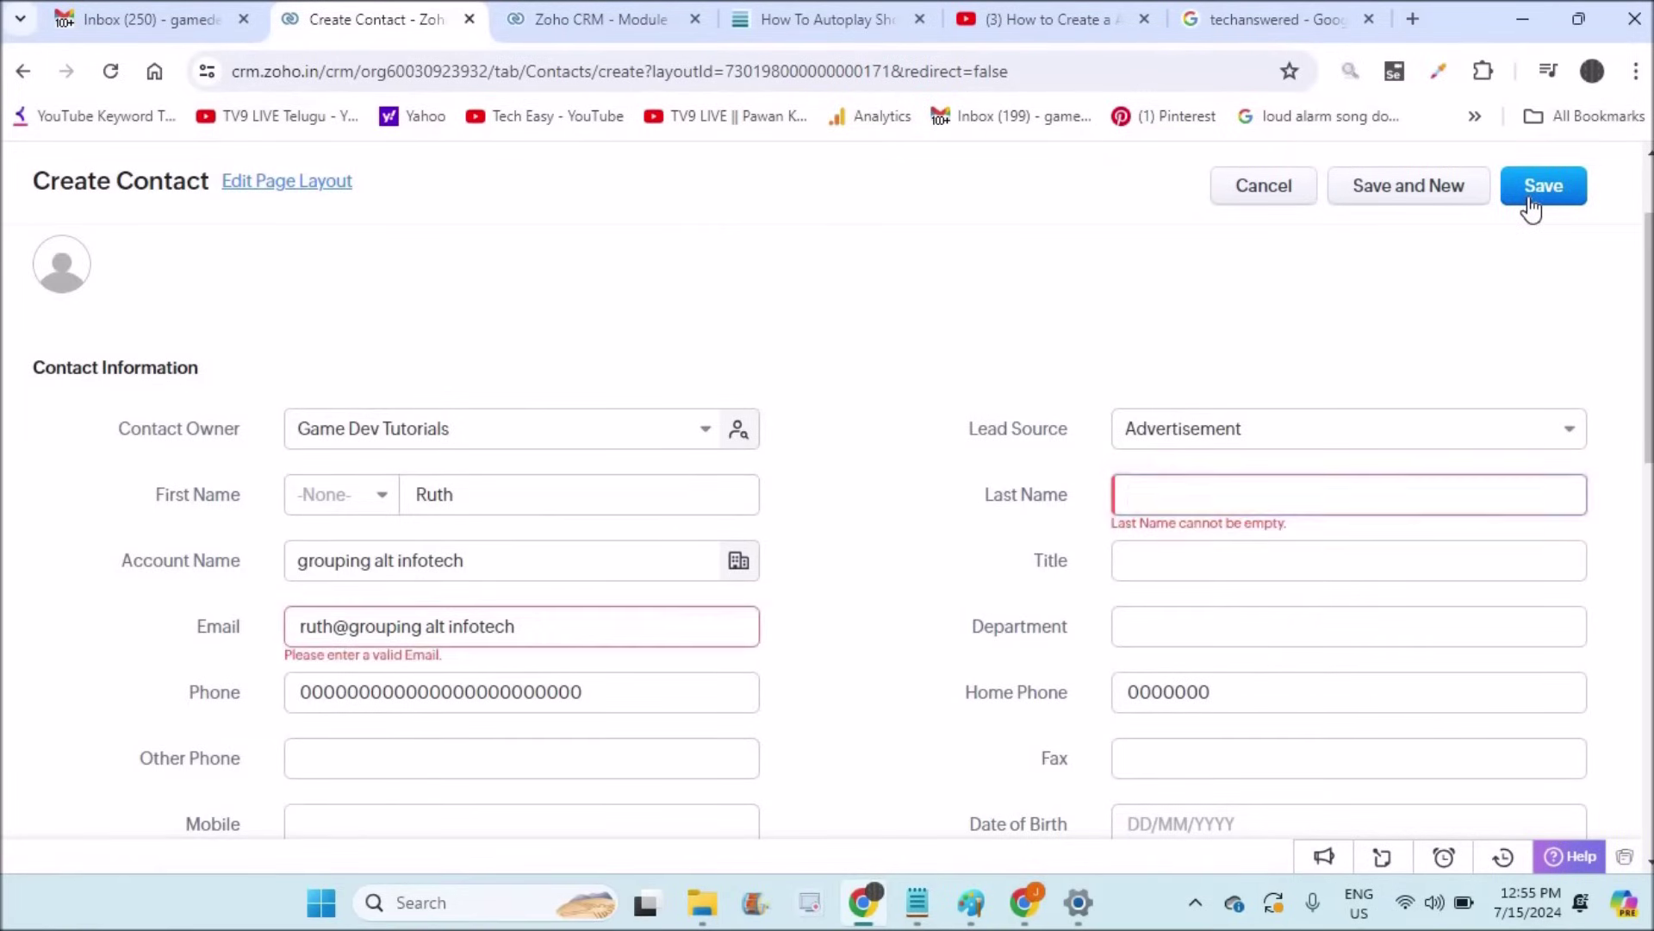
click(1560, 196)
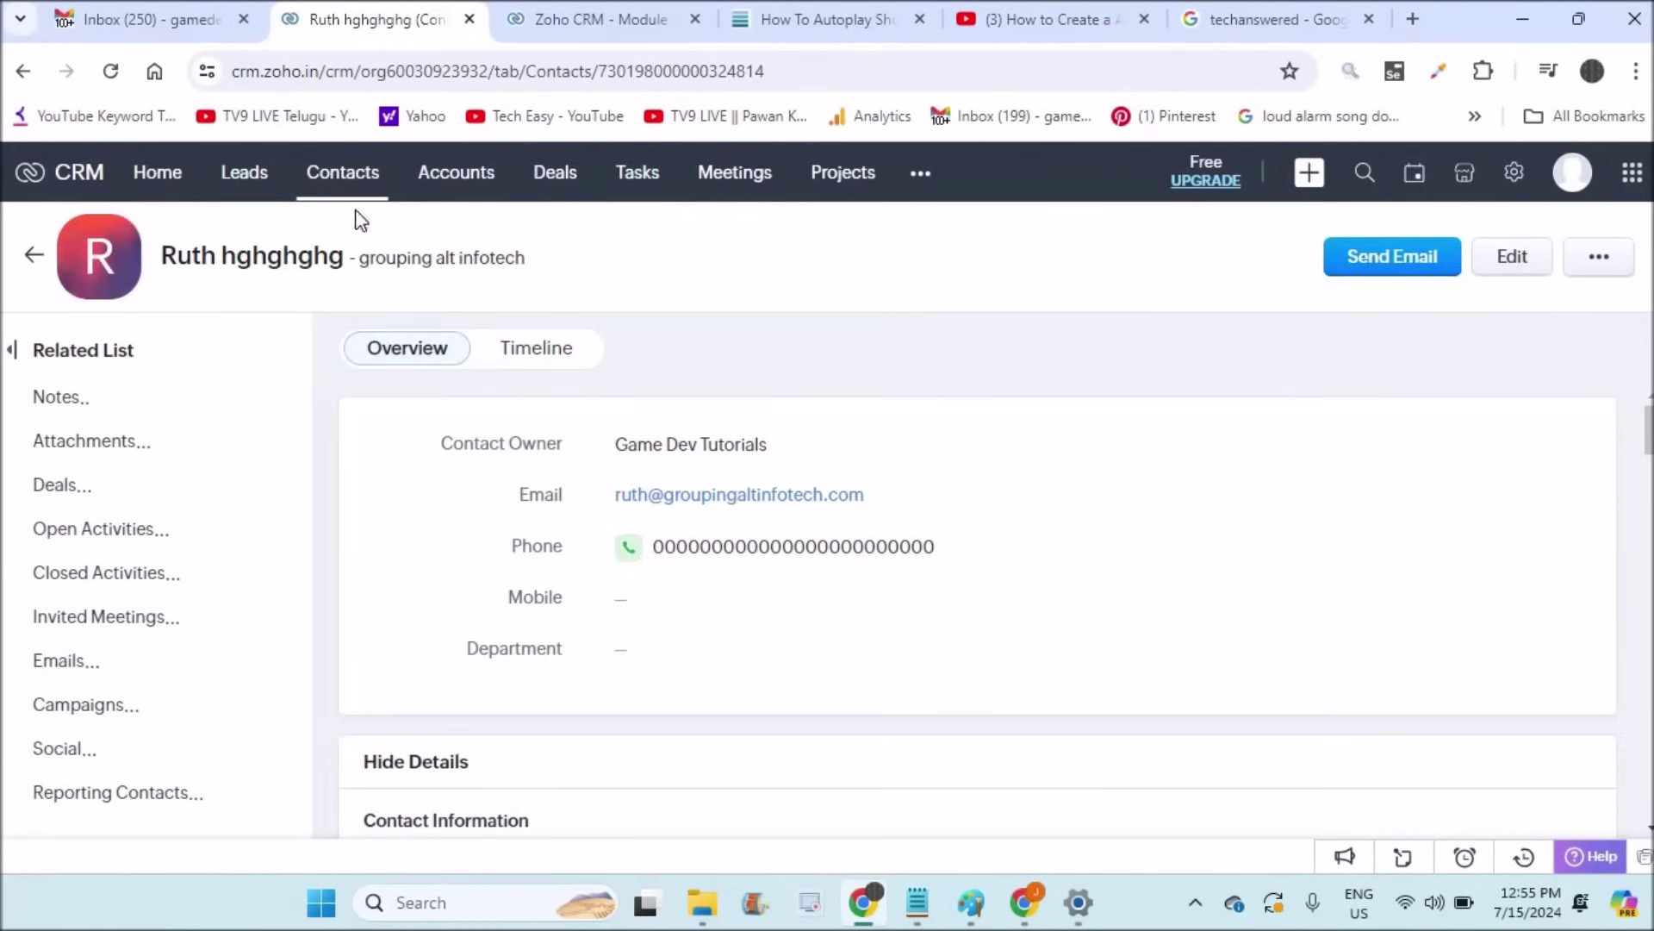
Step: Review the new contact in the Contacts list, then bring up the Deals stage view
click(344, 184)
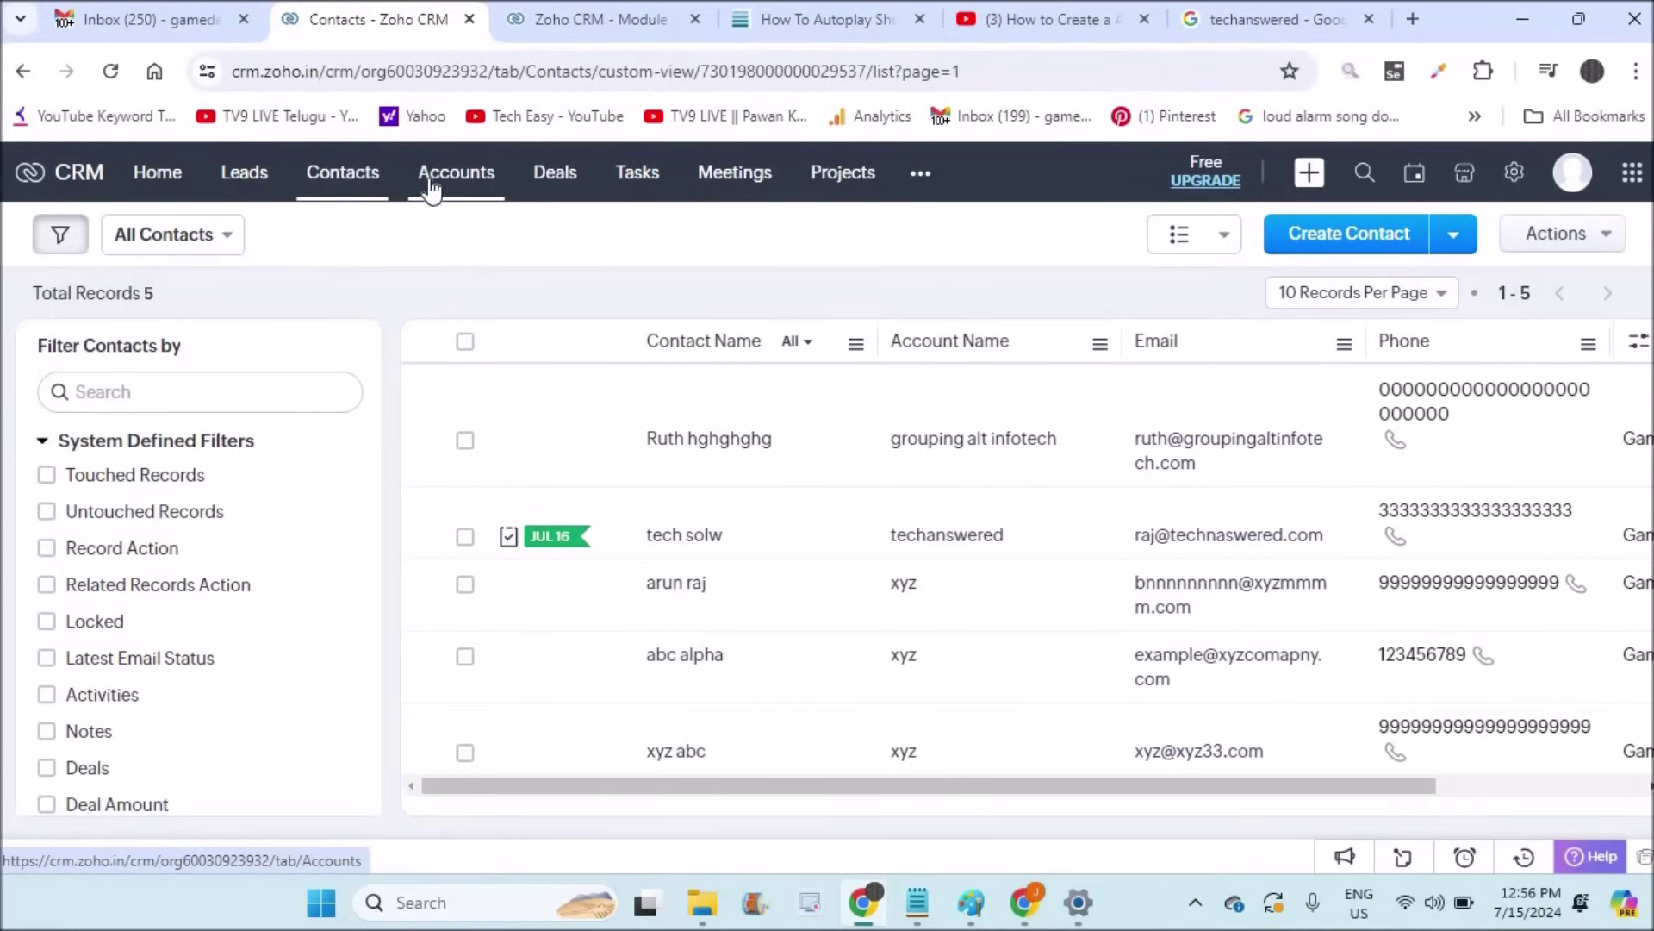
click(556, 187)
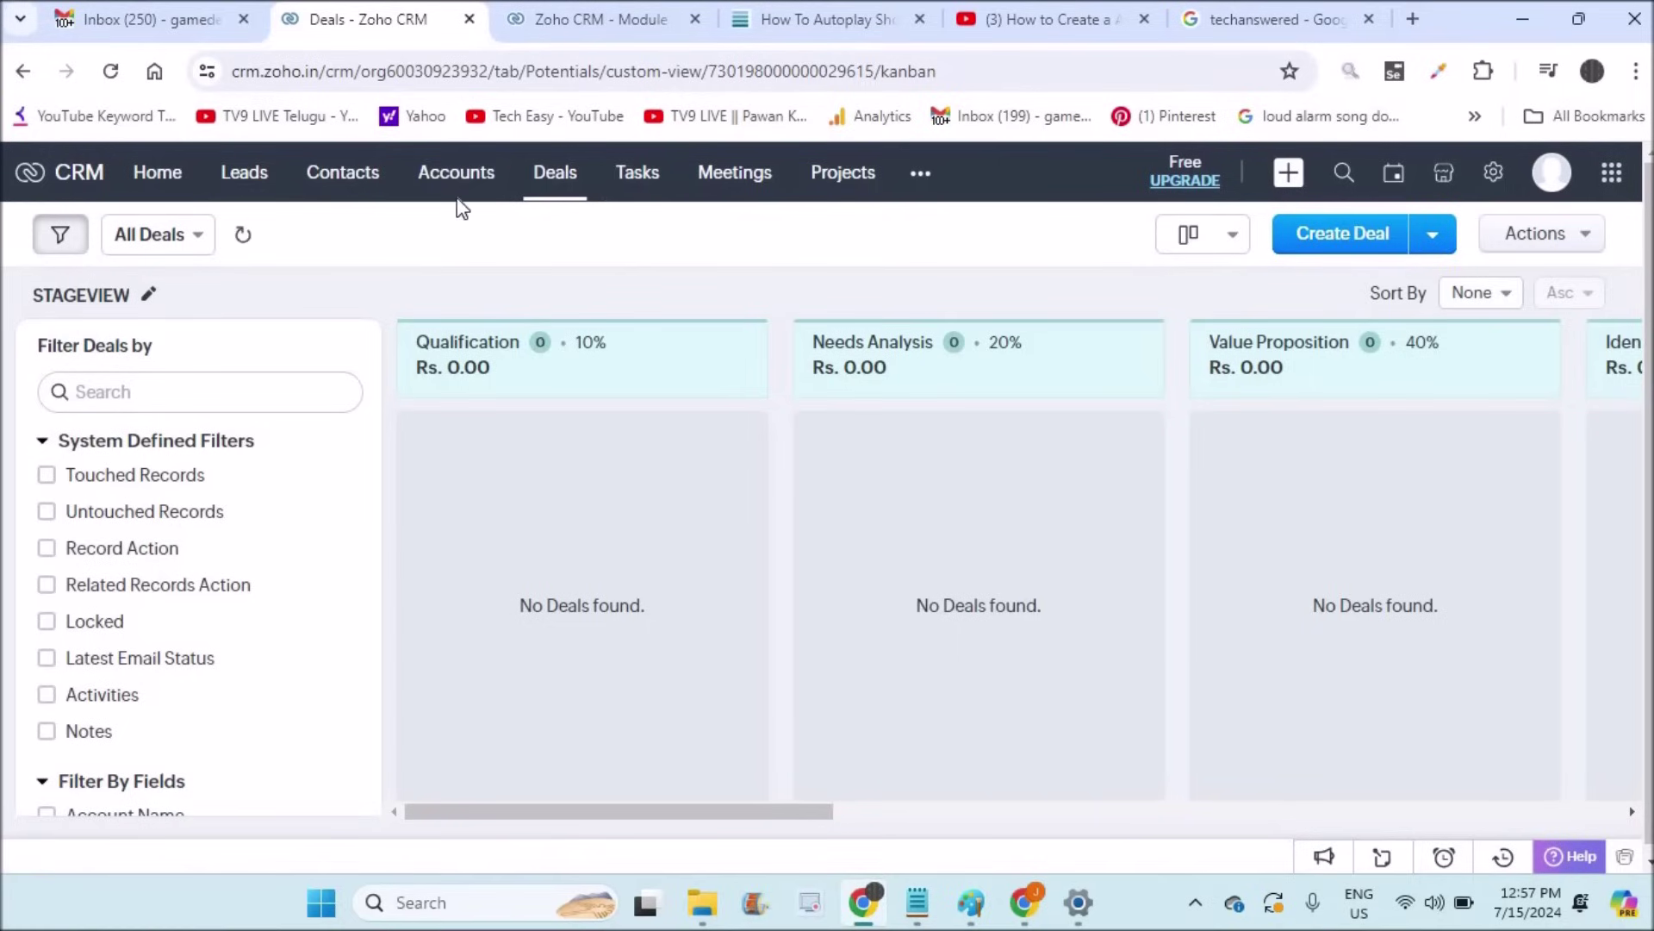
Step: Start a new deal from the Deals page with the Create Deal form
click(1327, 247)
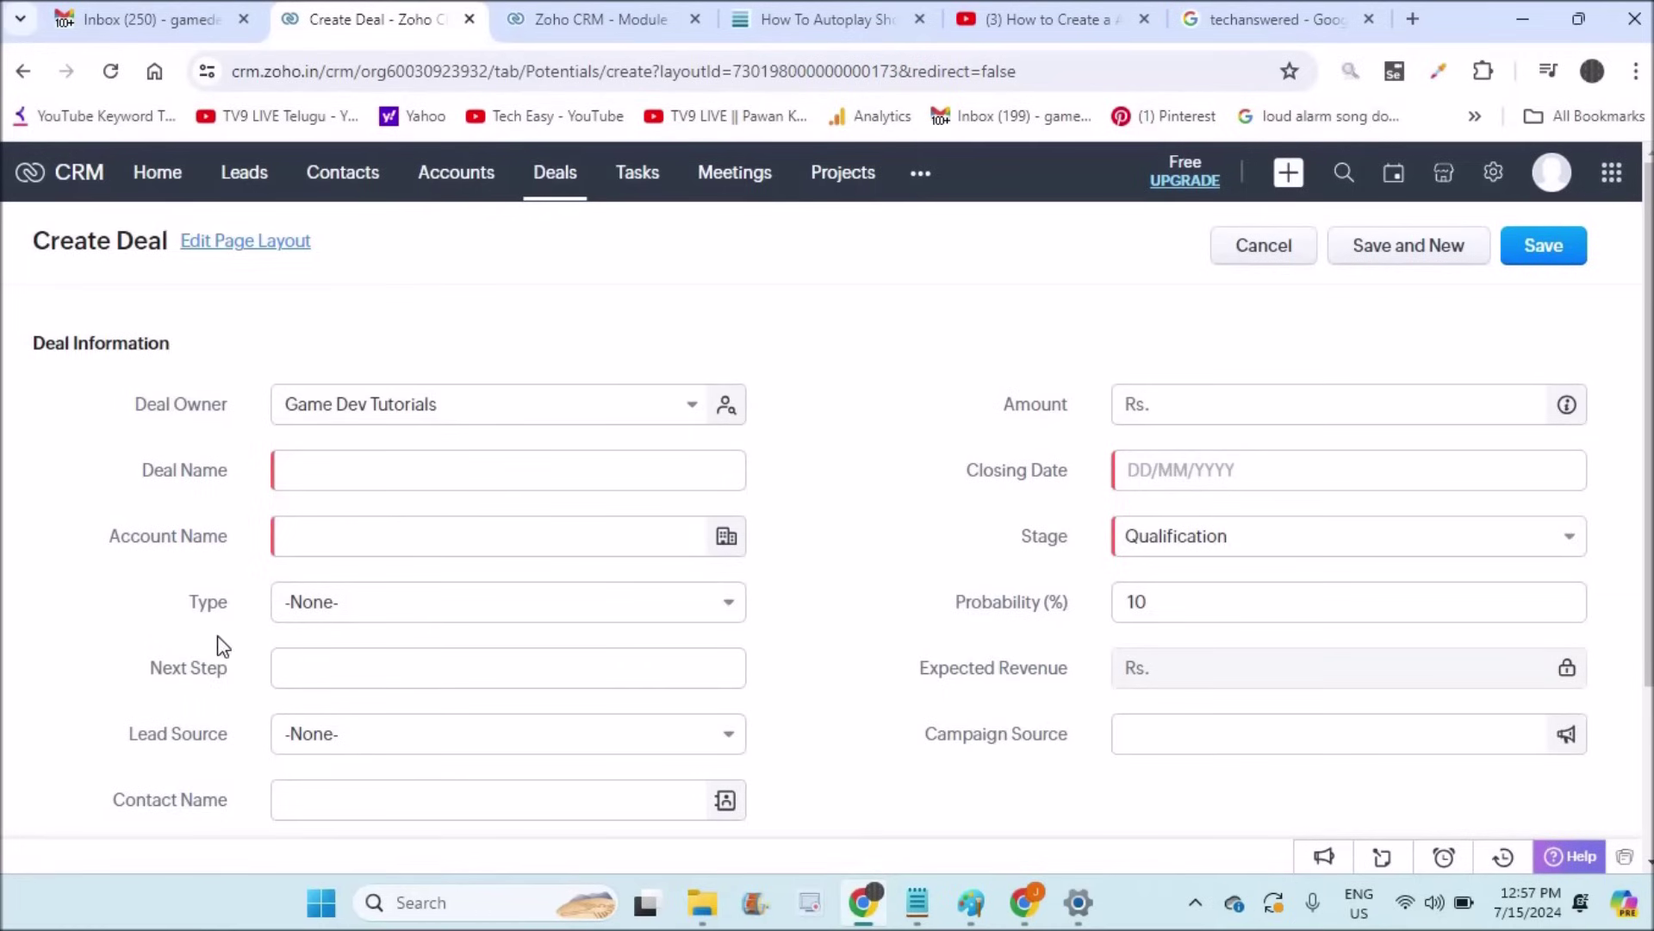
Step: Name the deal 'Mobile banking app quotation' for grouping alt infotech, New Business, next step 'To Finalize the deal'
click(402, 478)
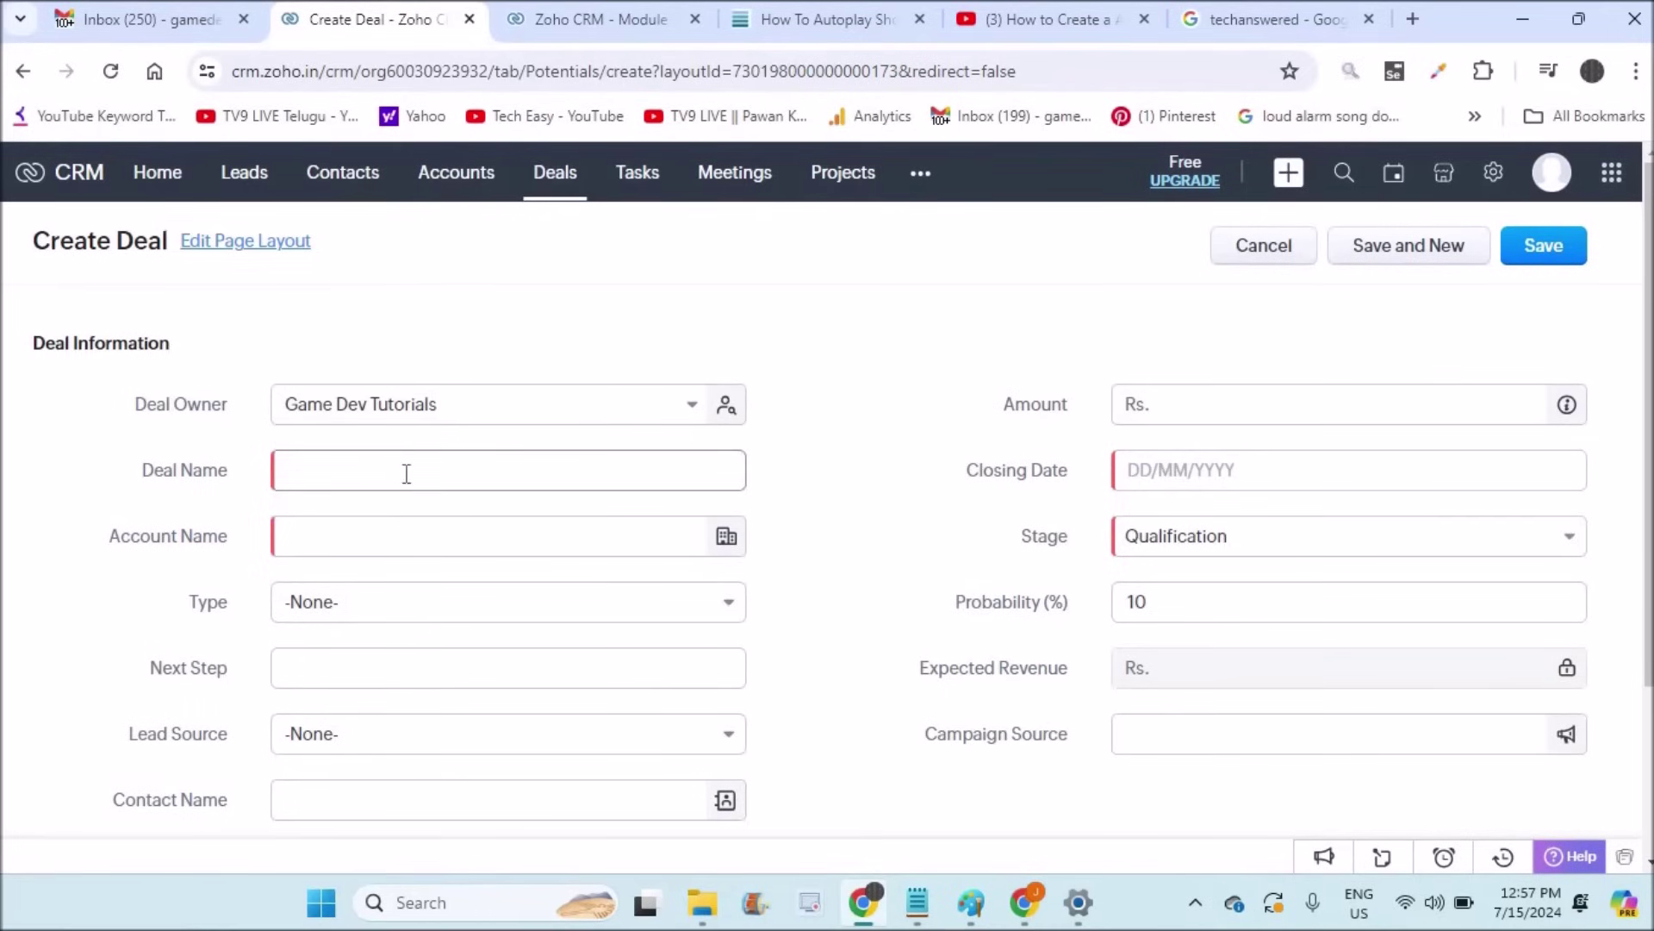
text(Mob)
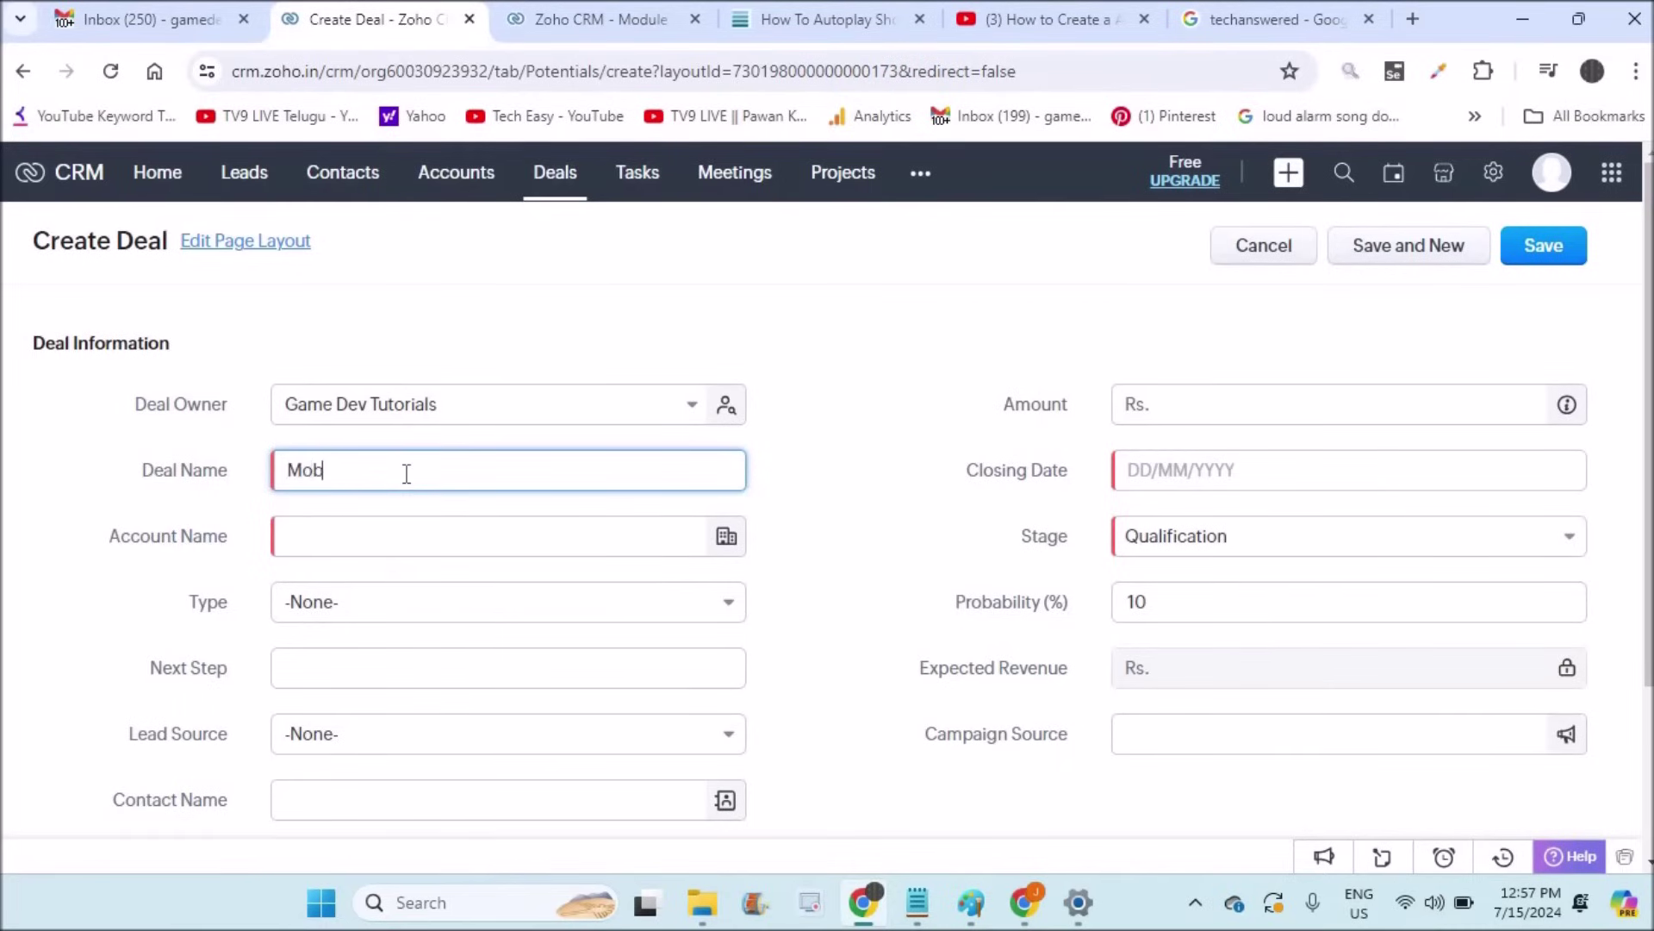
text(ile banking app qc)
text(otation)
click(290, 536)
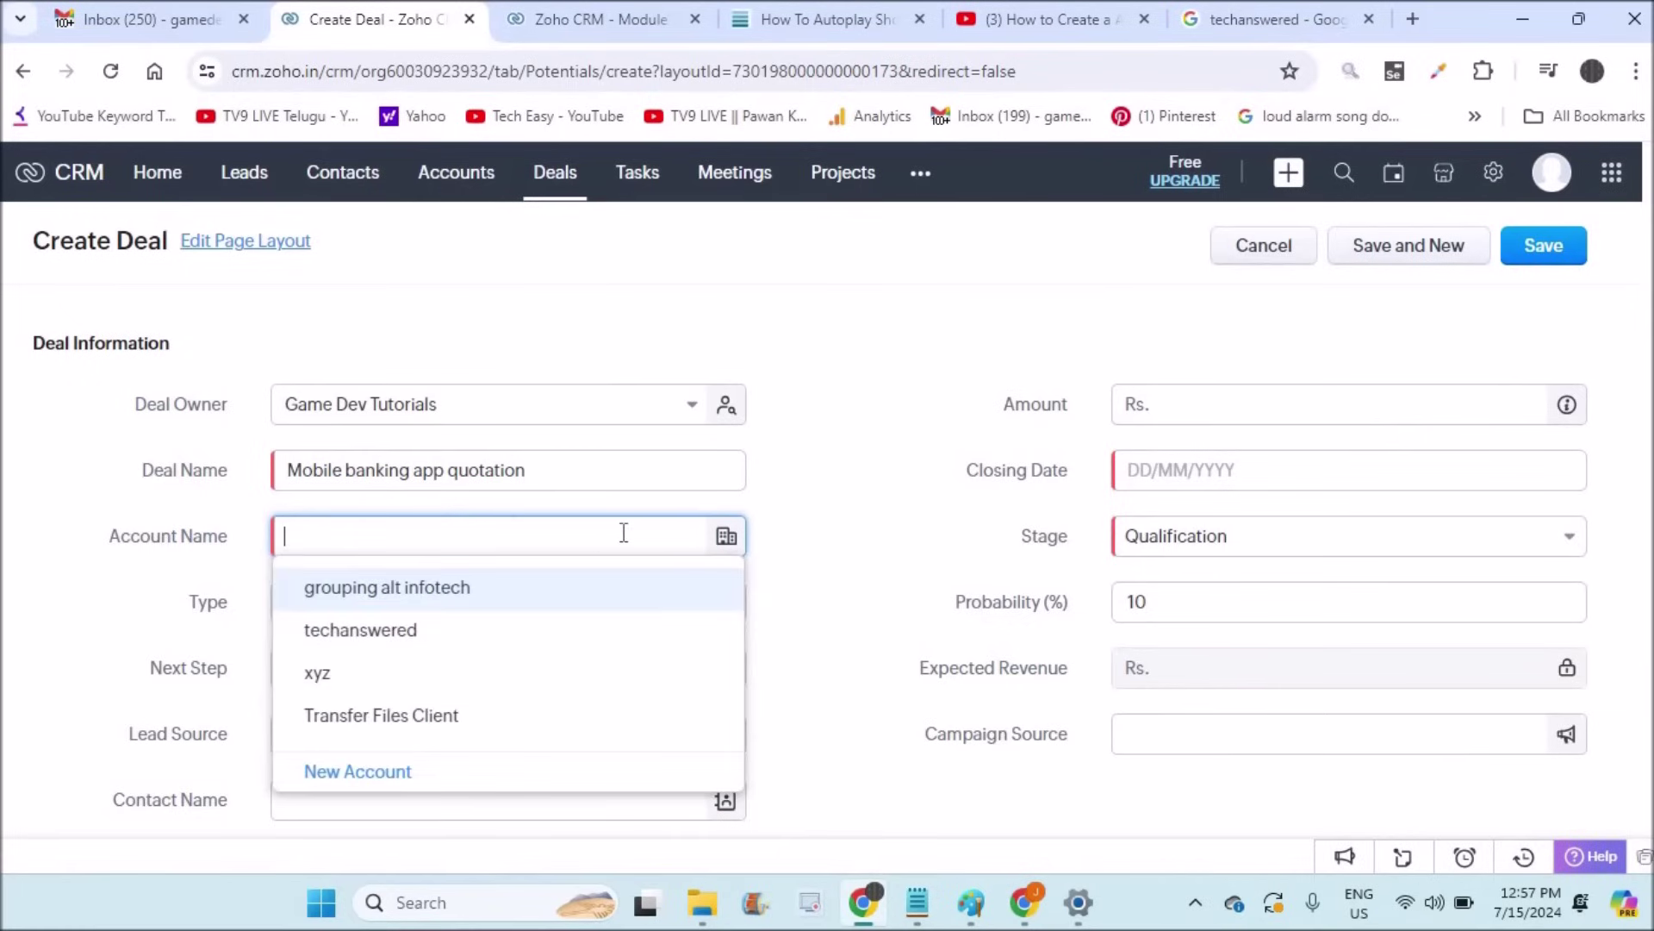
click(473, 595)
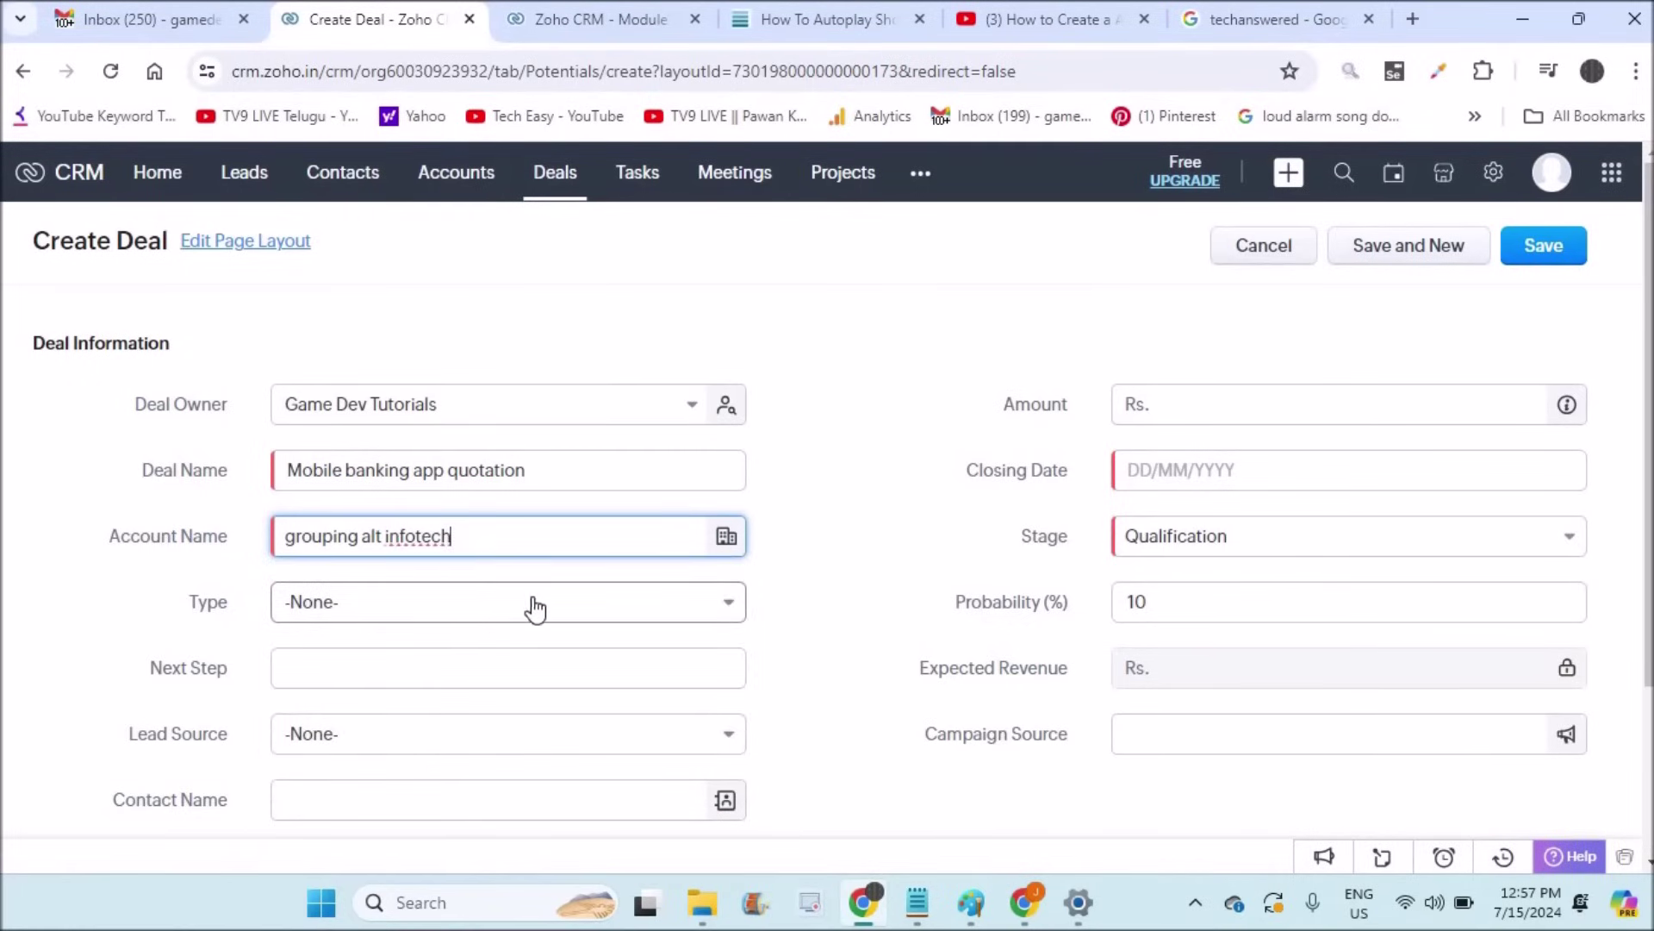
click(655, 610)
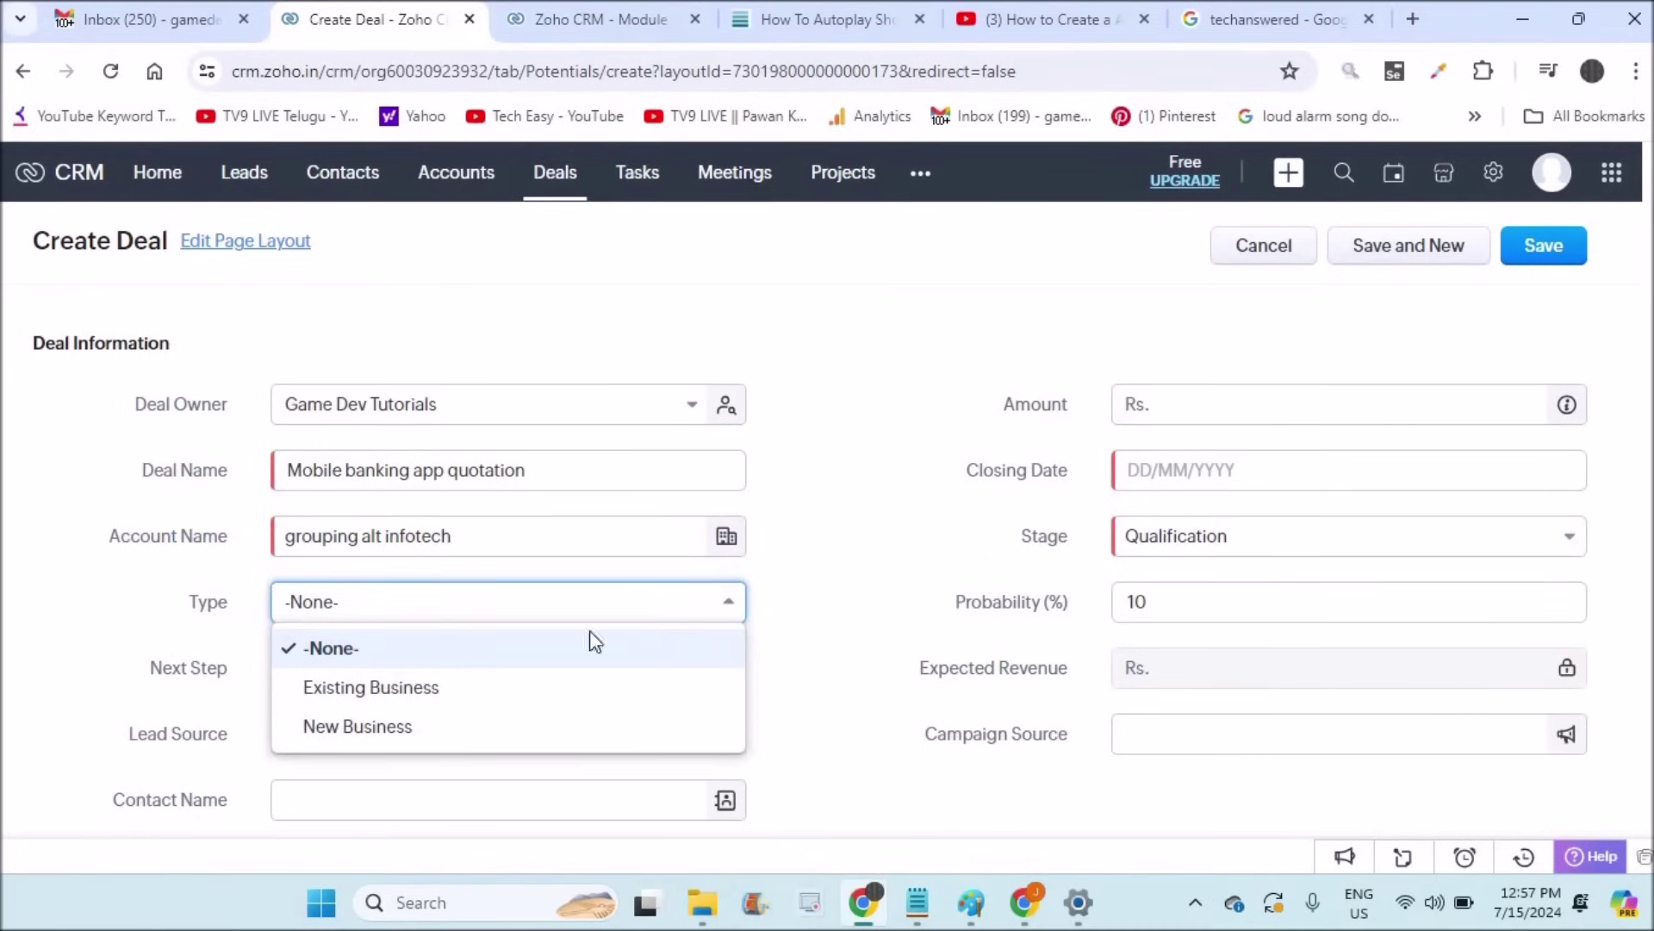
click(461, 728)
click(371, 669)
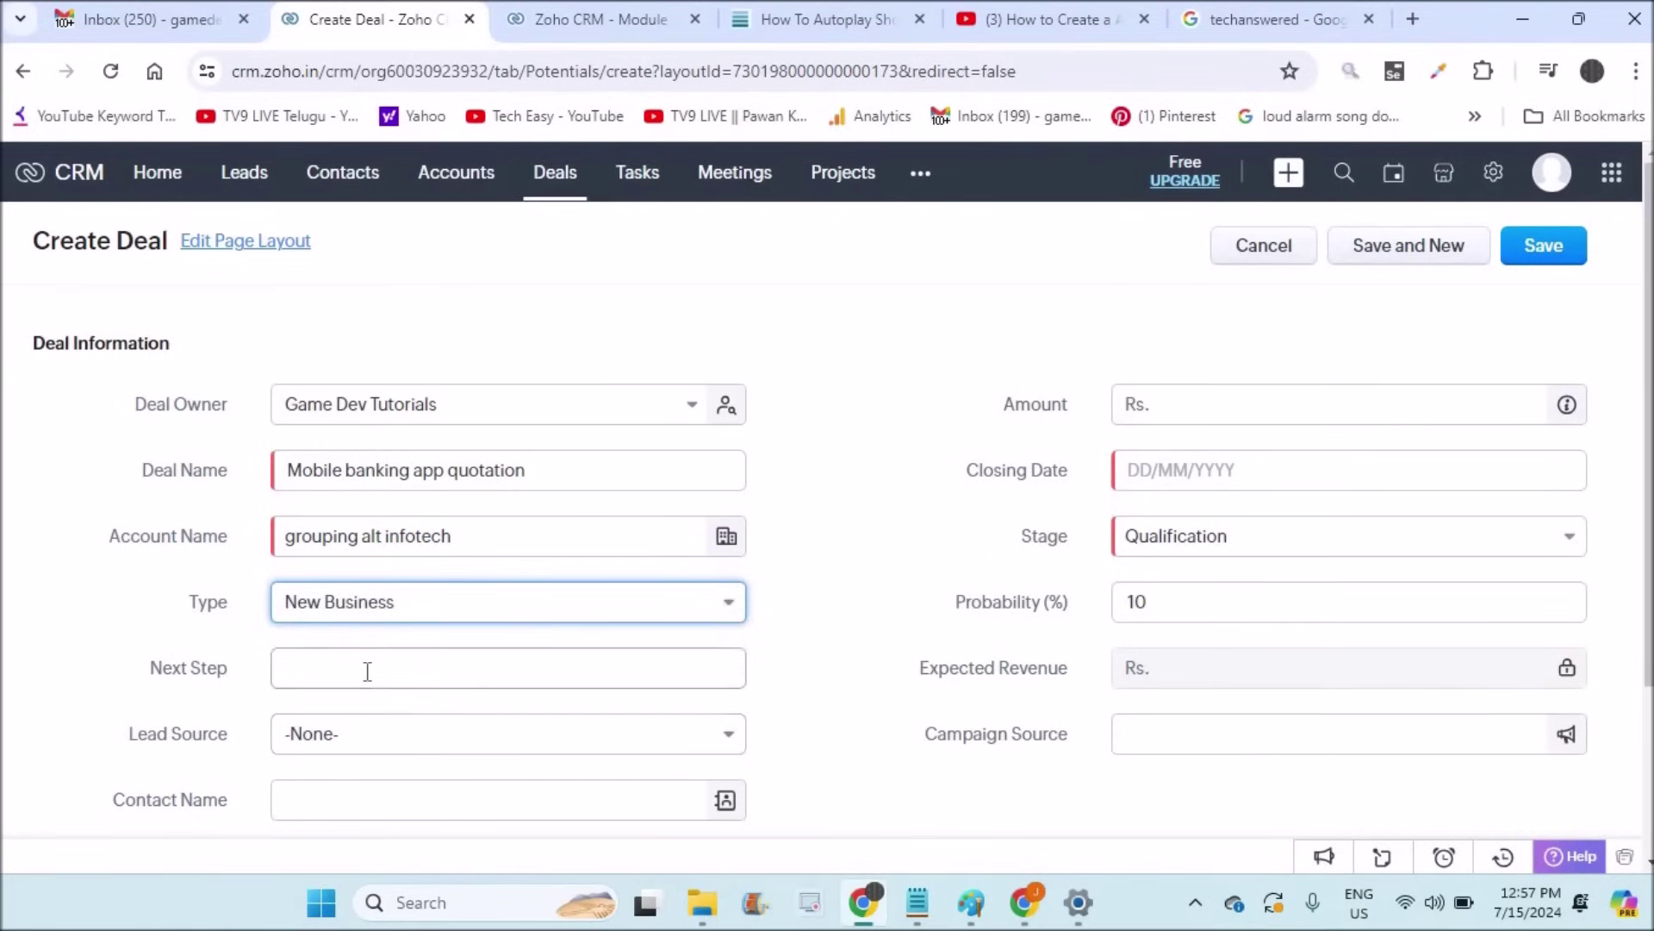
click(460, 727)
Step: Set lead source to Advertisement and link the existing contact to the deal
click(407, 751)
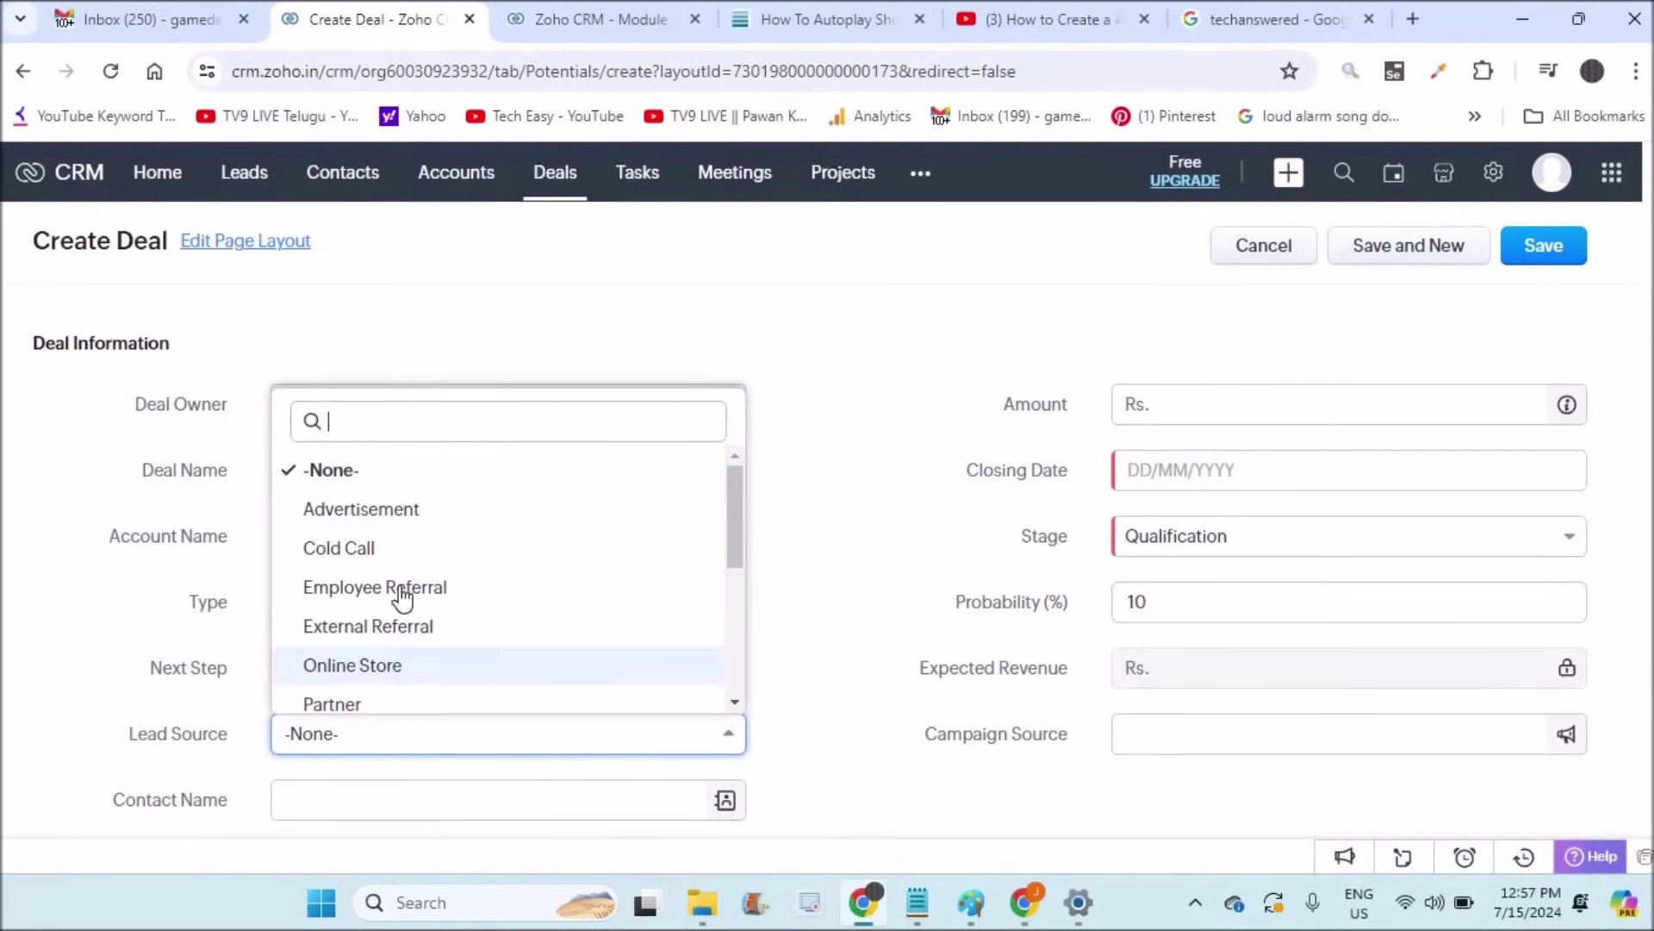
click(398, 511)
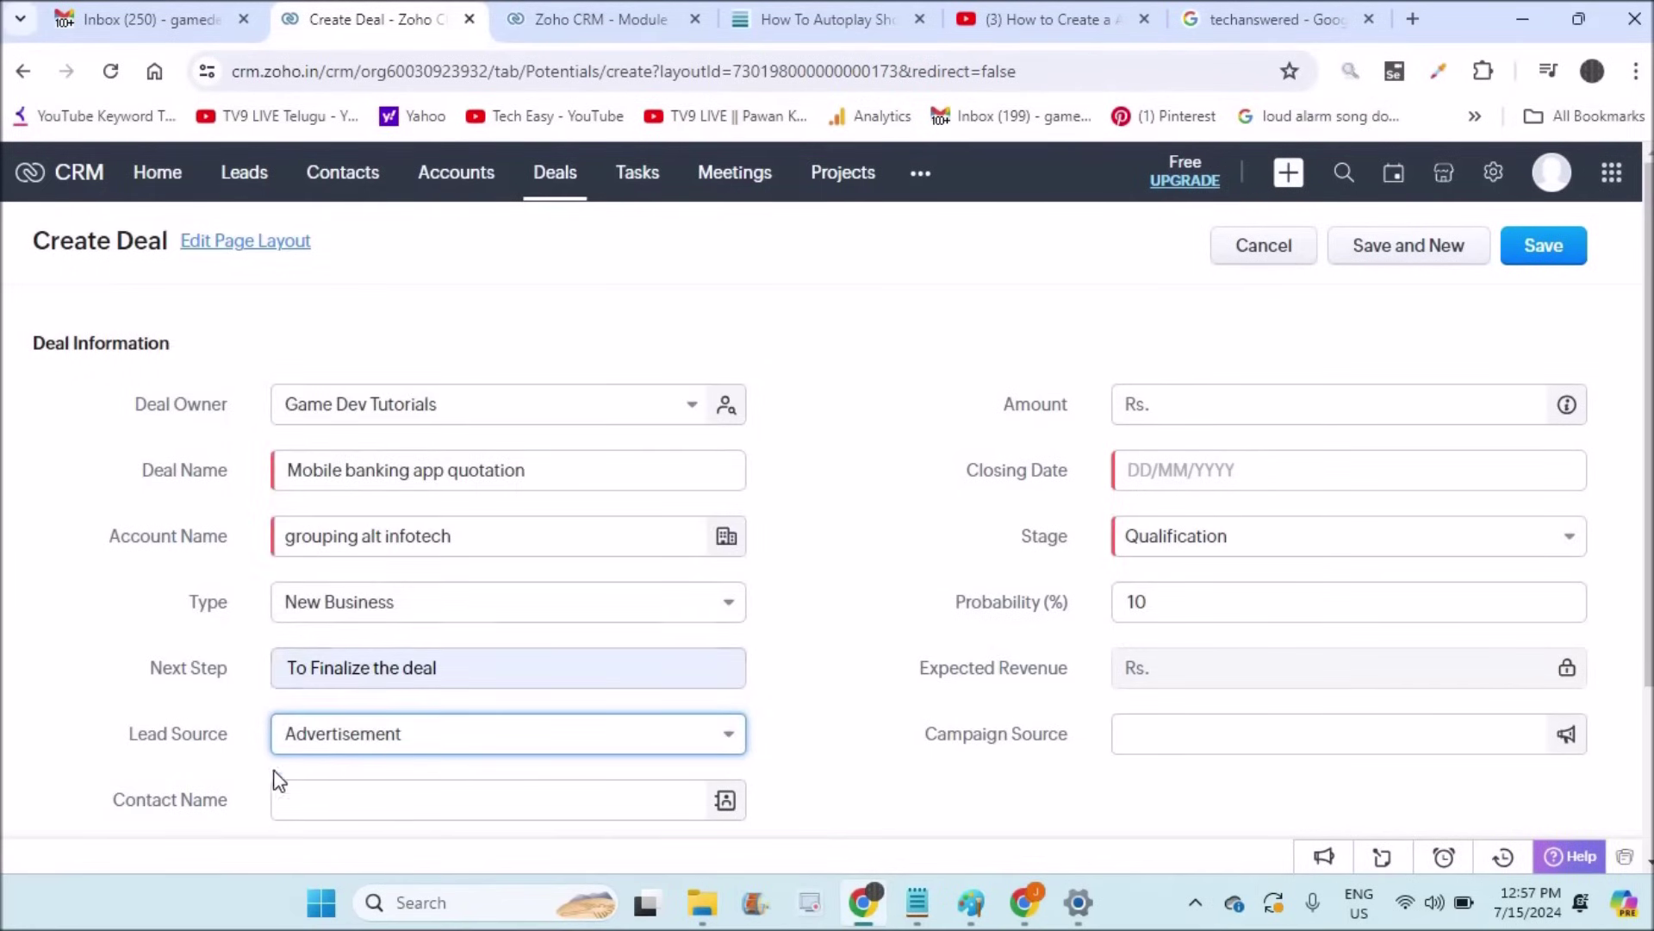
click(315, 803)
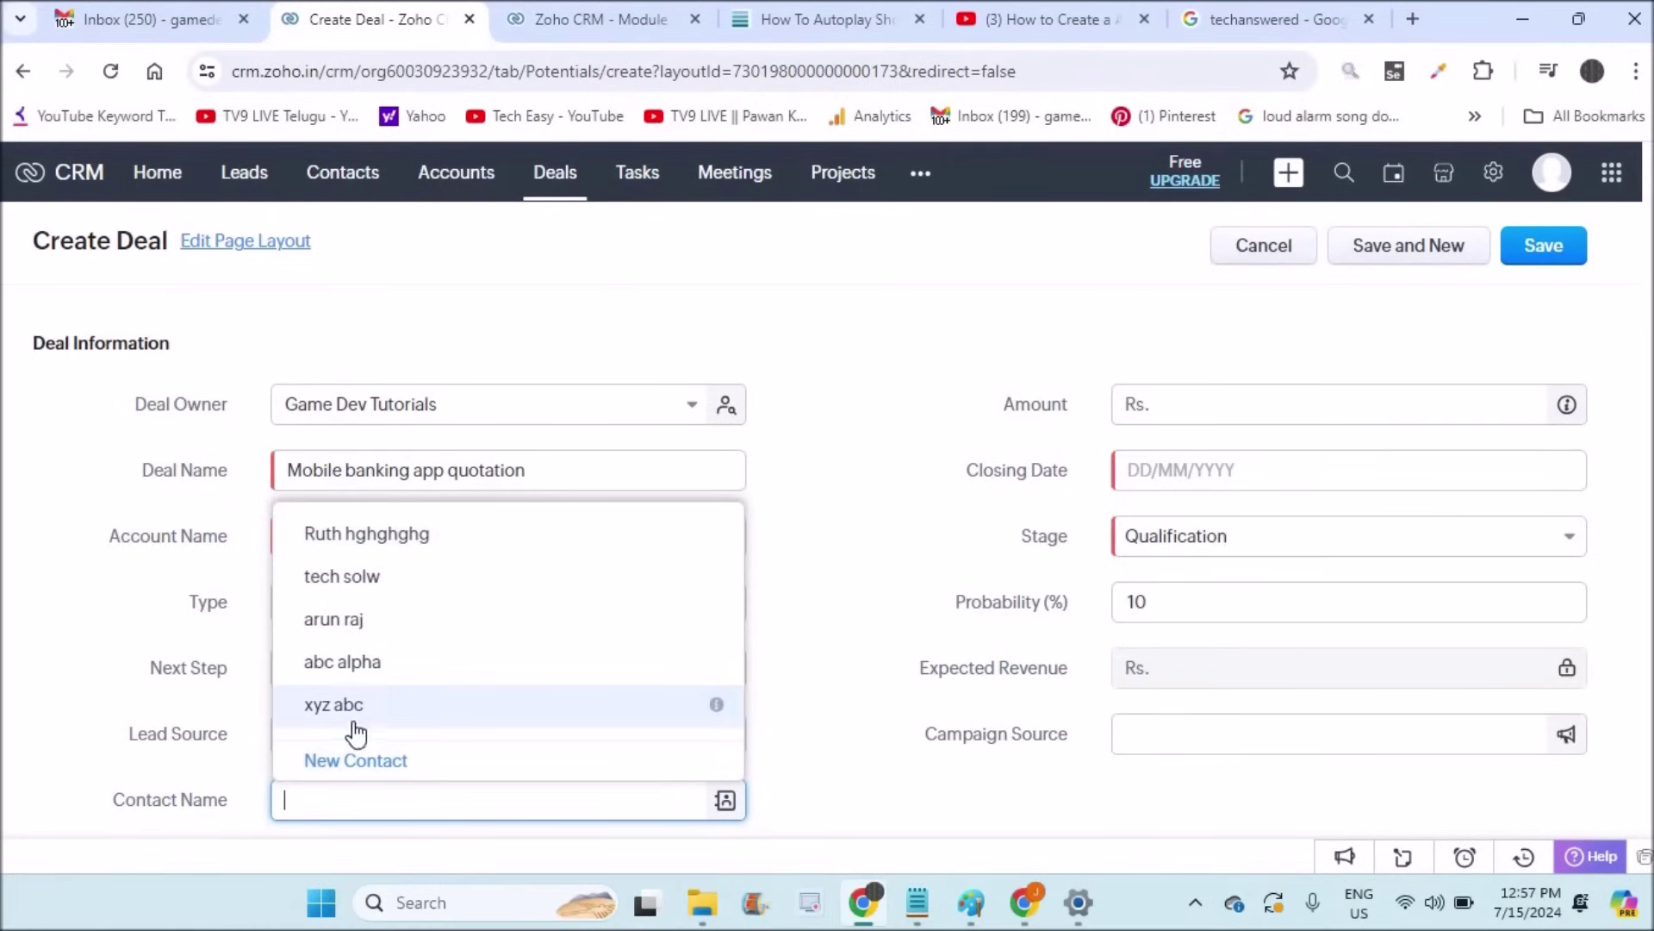
click(390, 543)
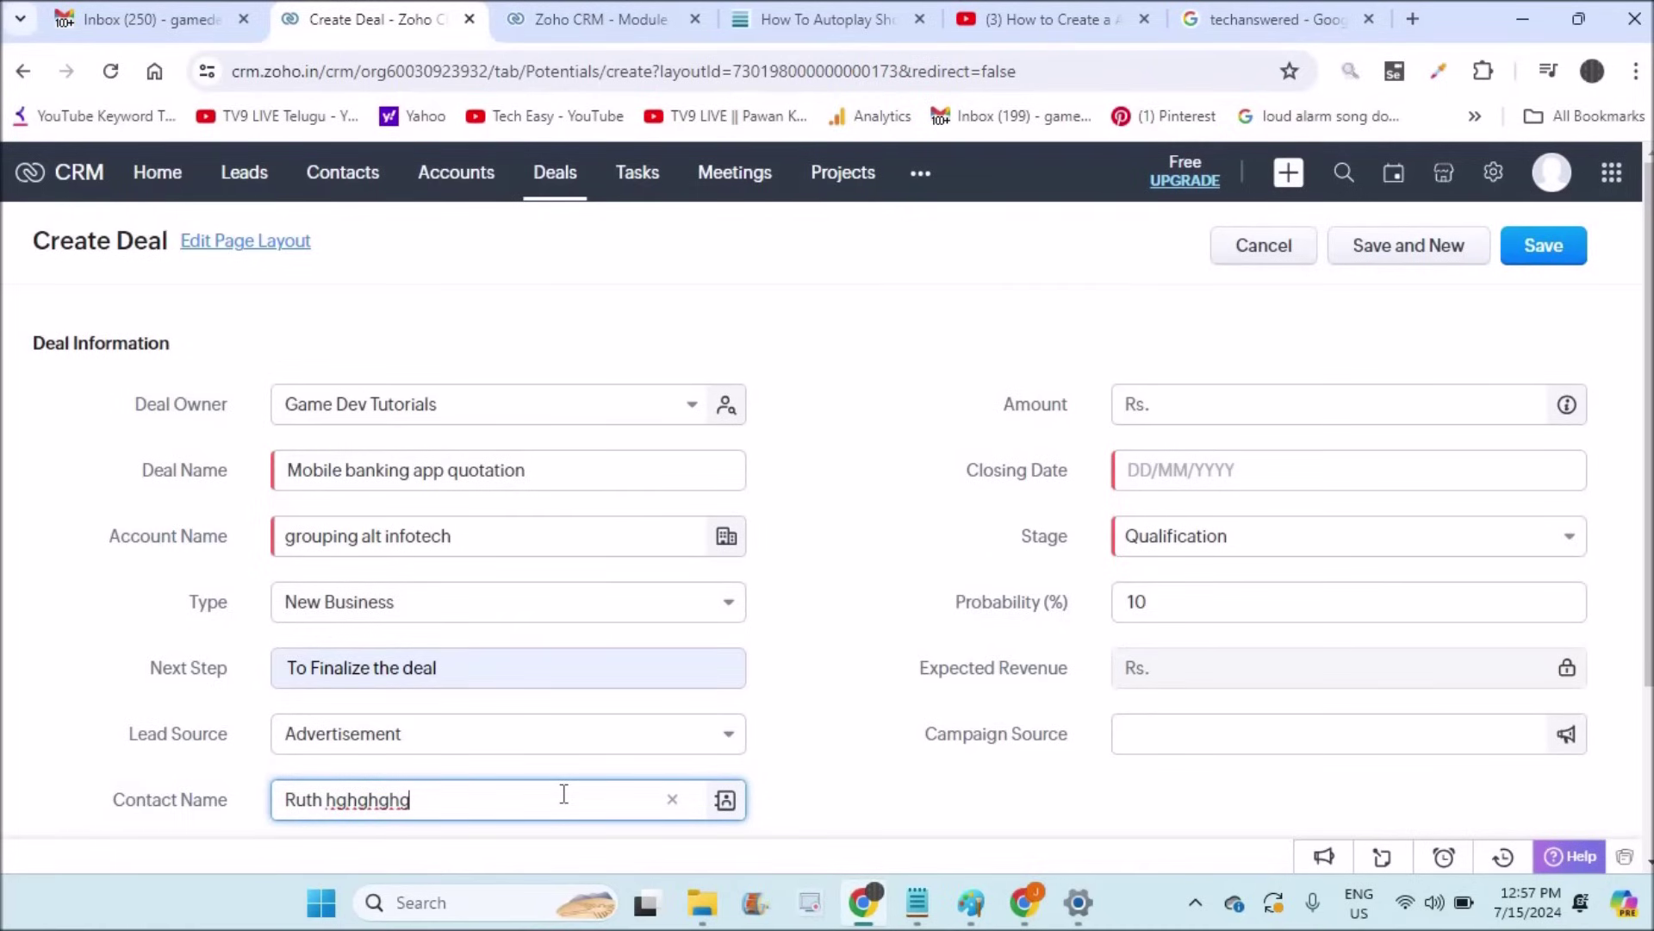
Step: Fill in Amount 5000, Stage Proposal/Price Quote and Closing Date 22 July 2024 on the new deal
click(1263, 410)
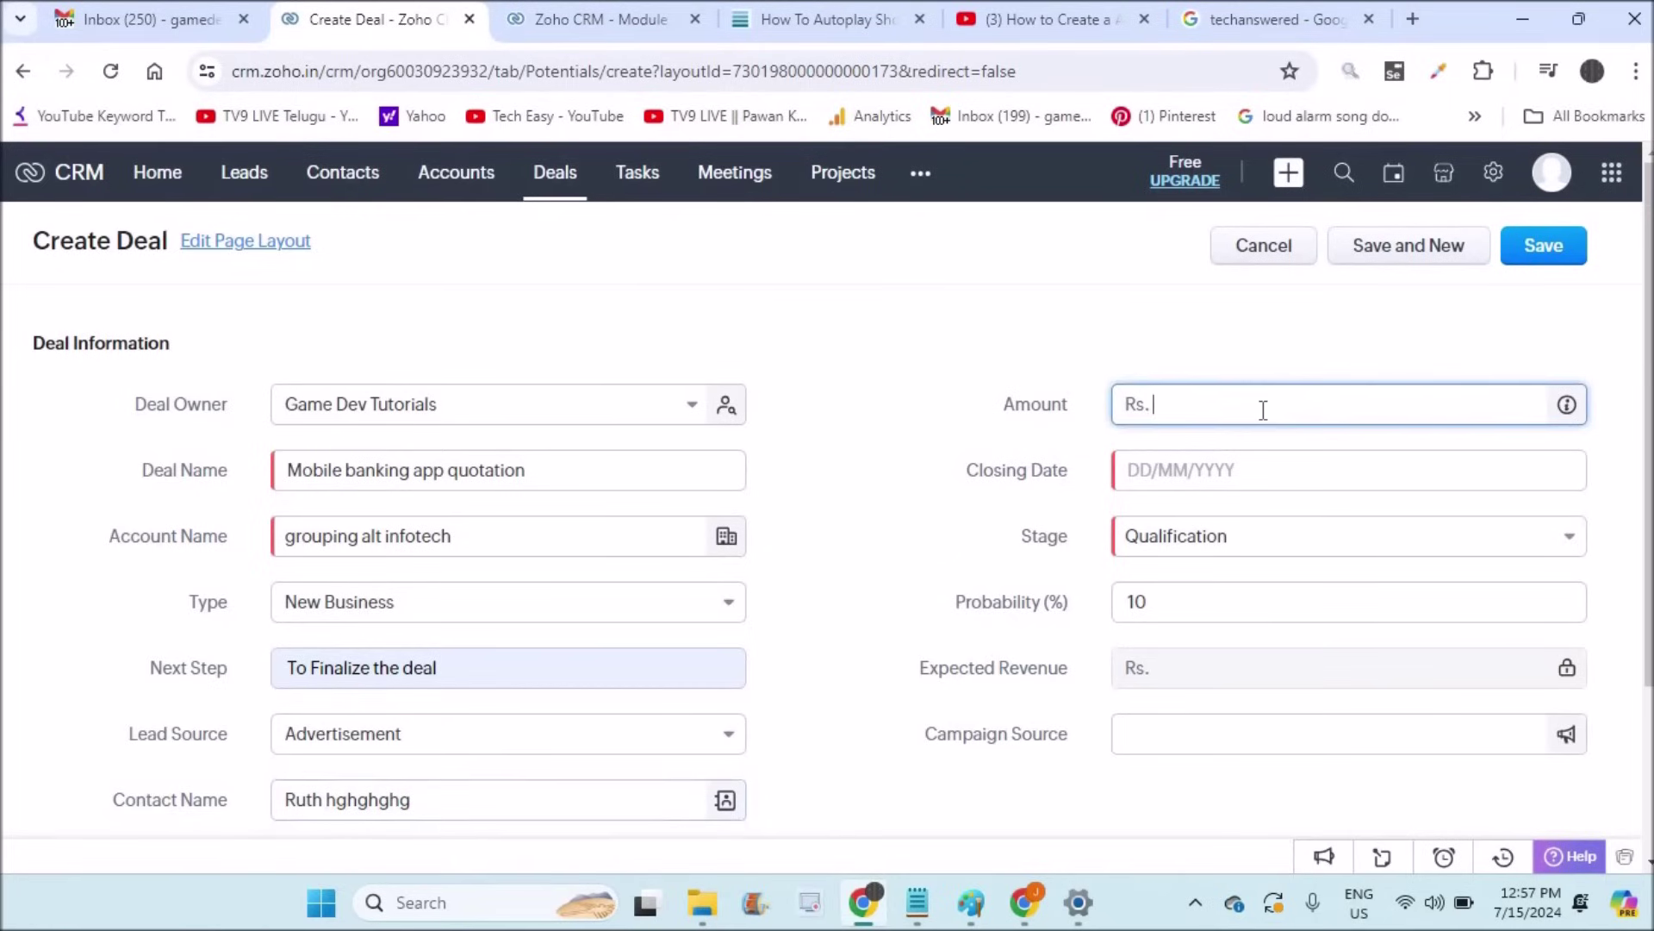
text(5000)
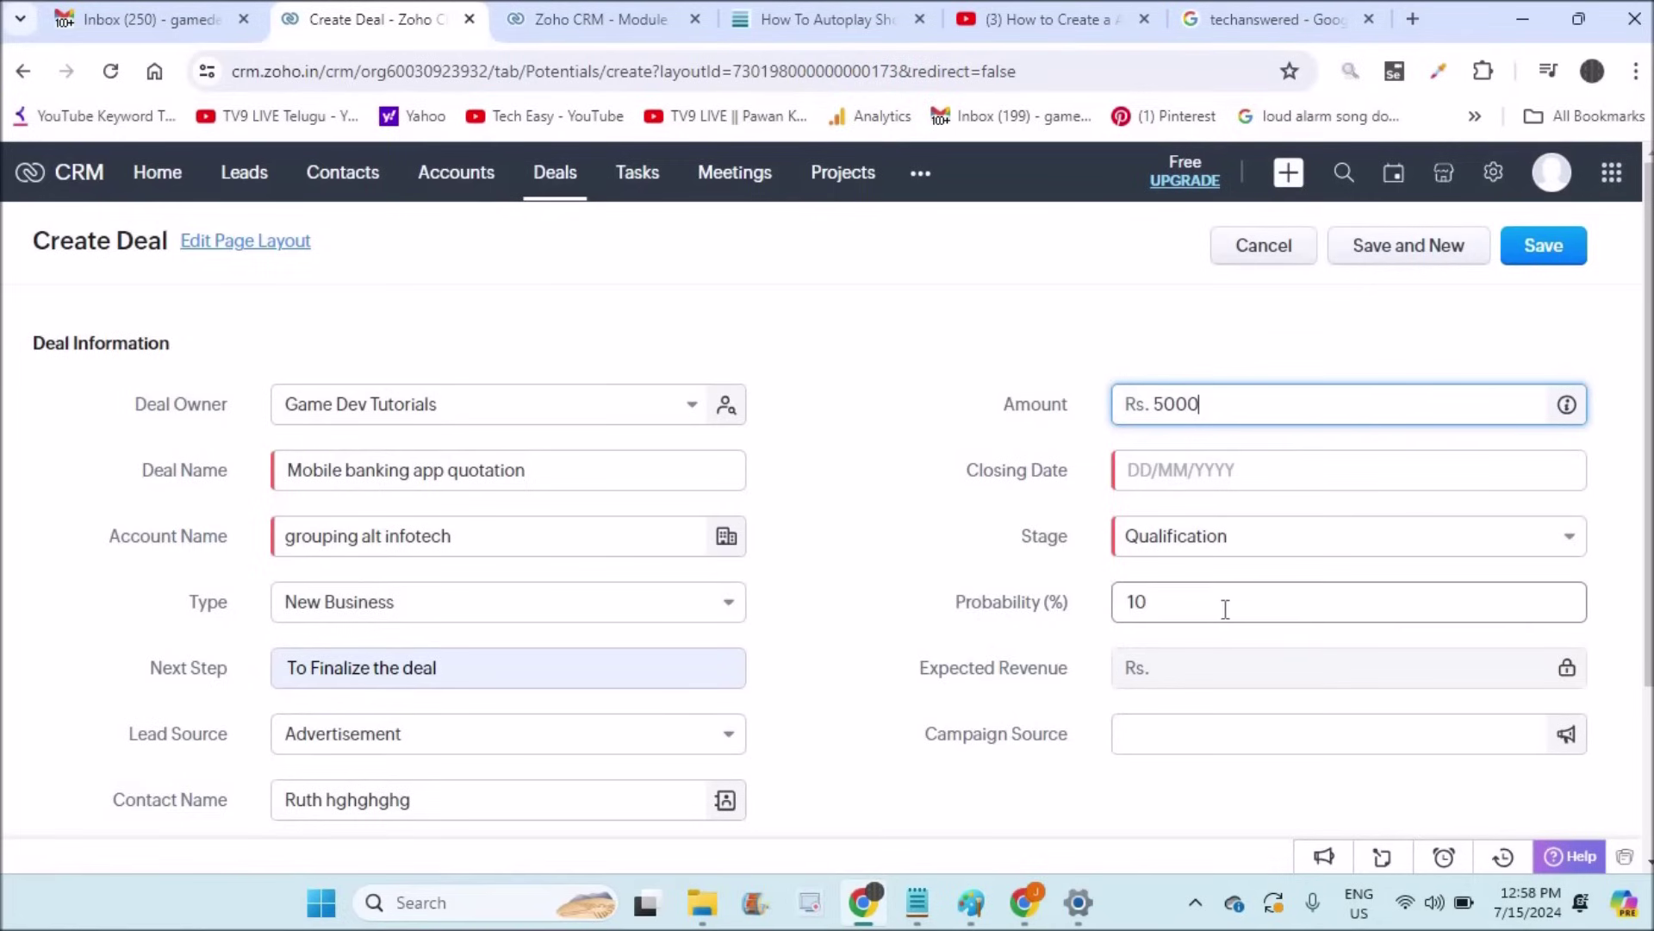
click(1192, 672)
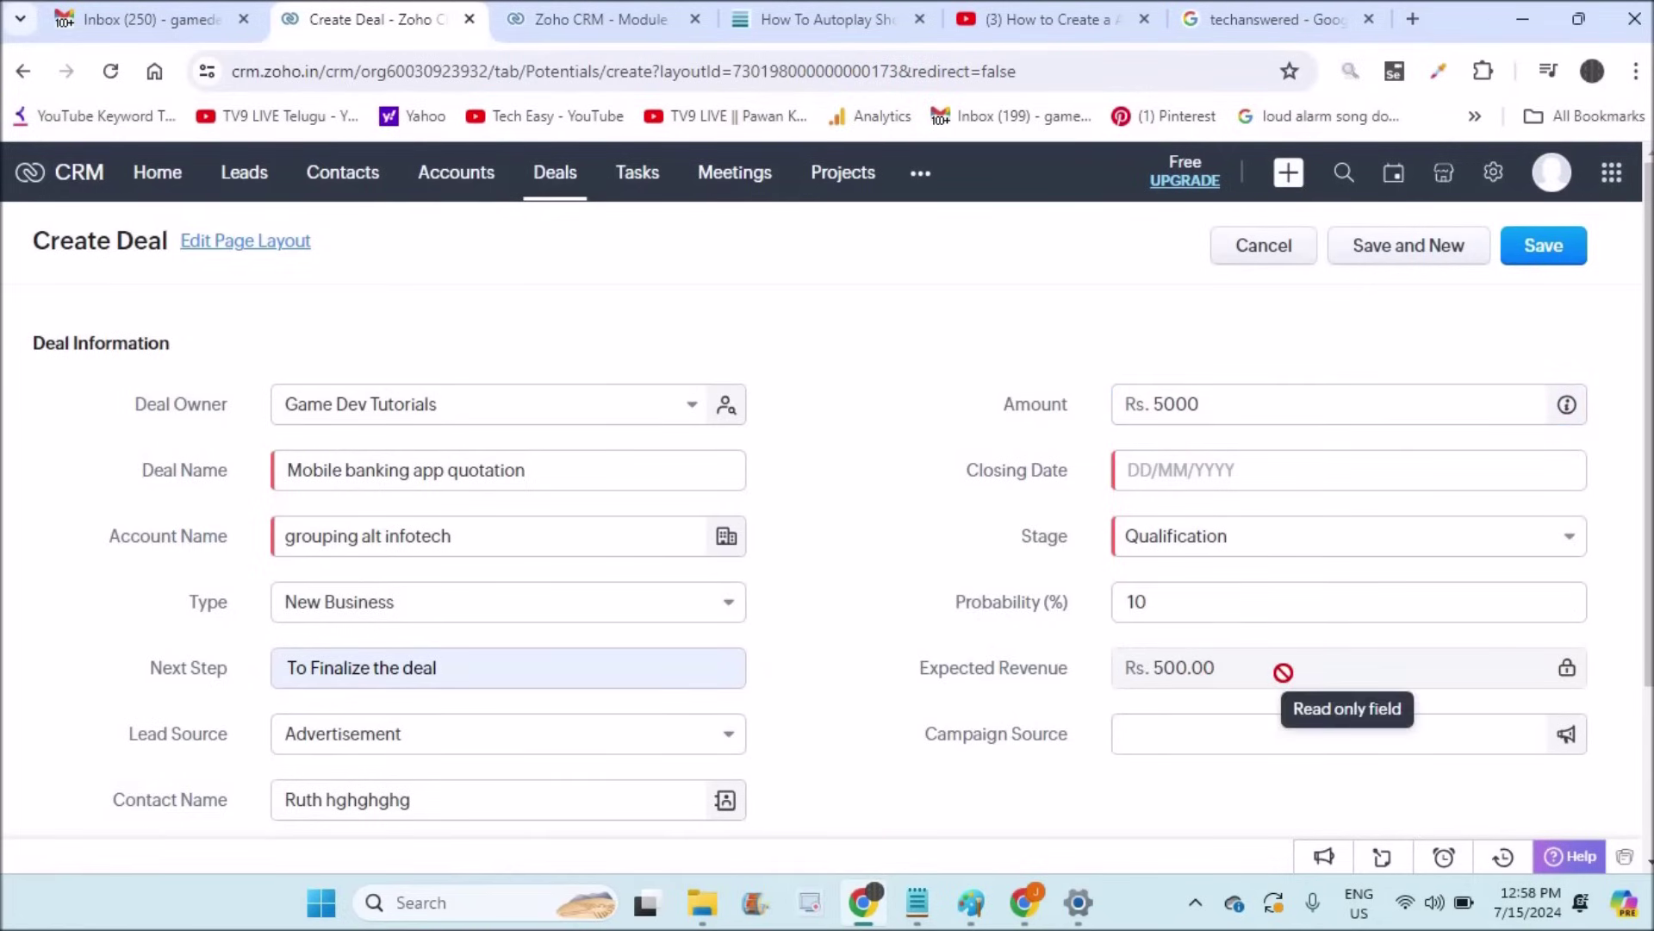
click(1298, 536)
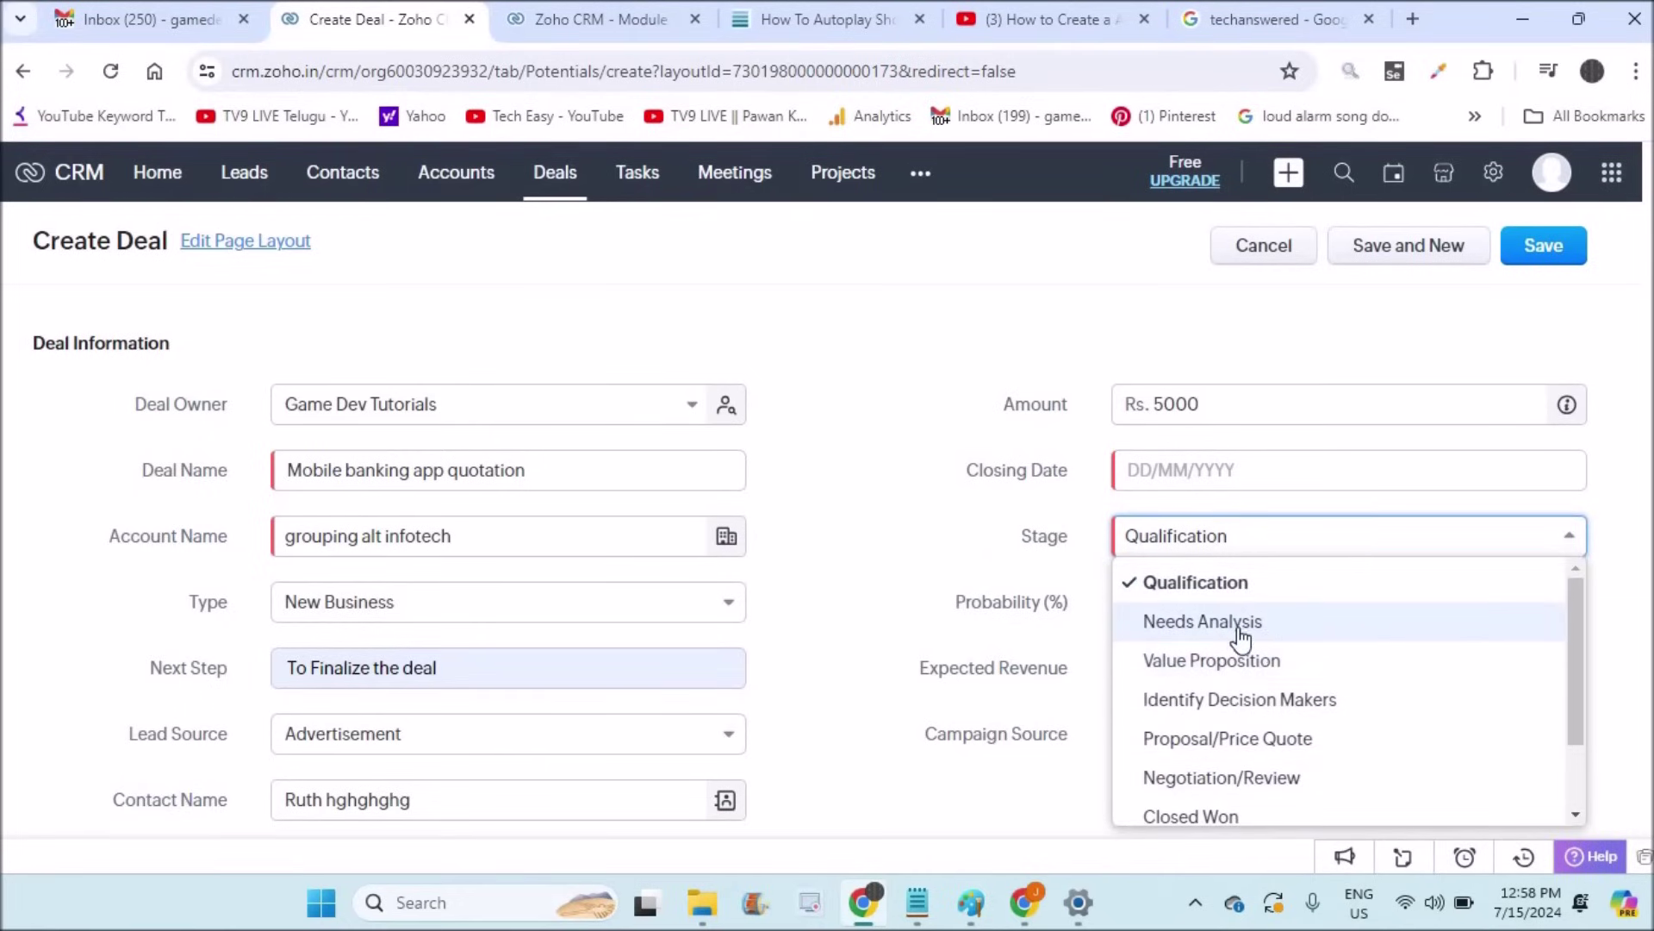
click(1209, 739)
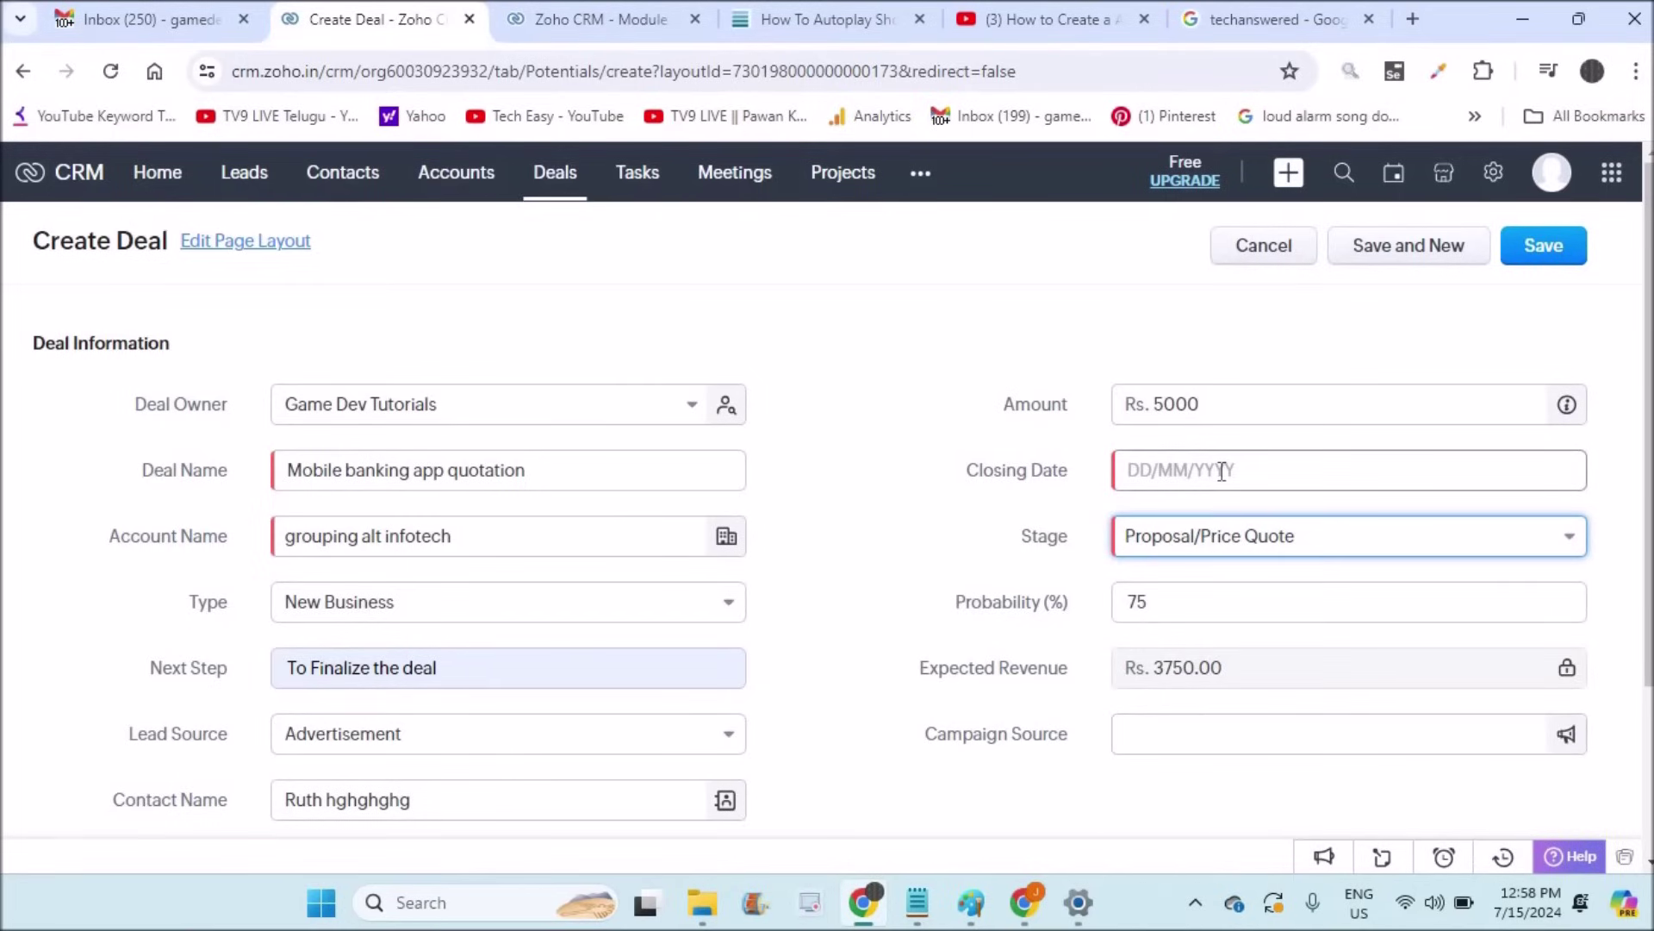
click(1222, 472)
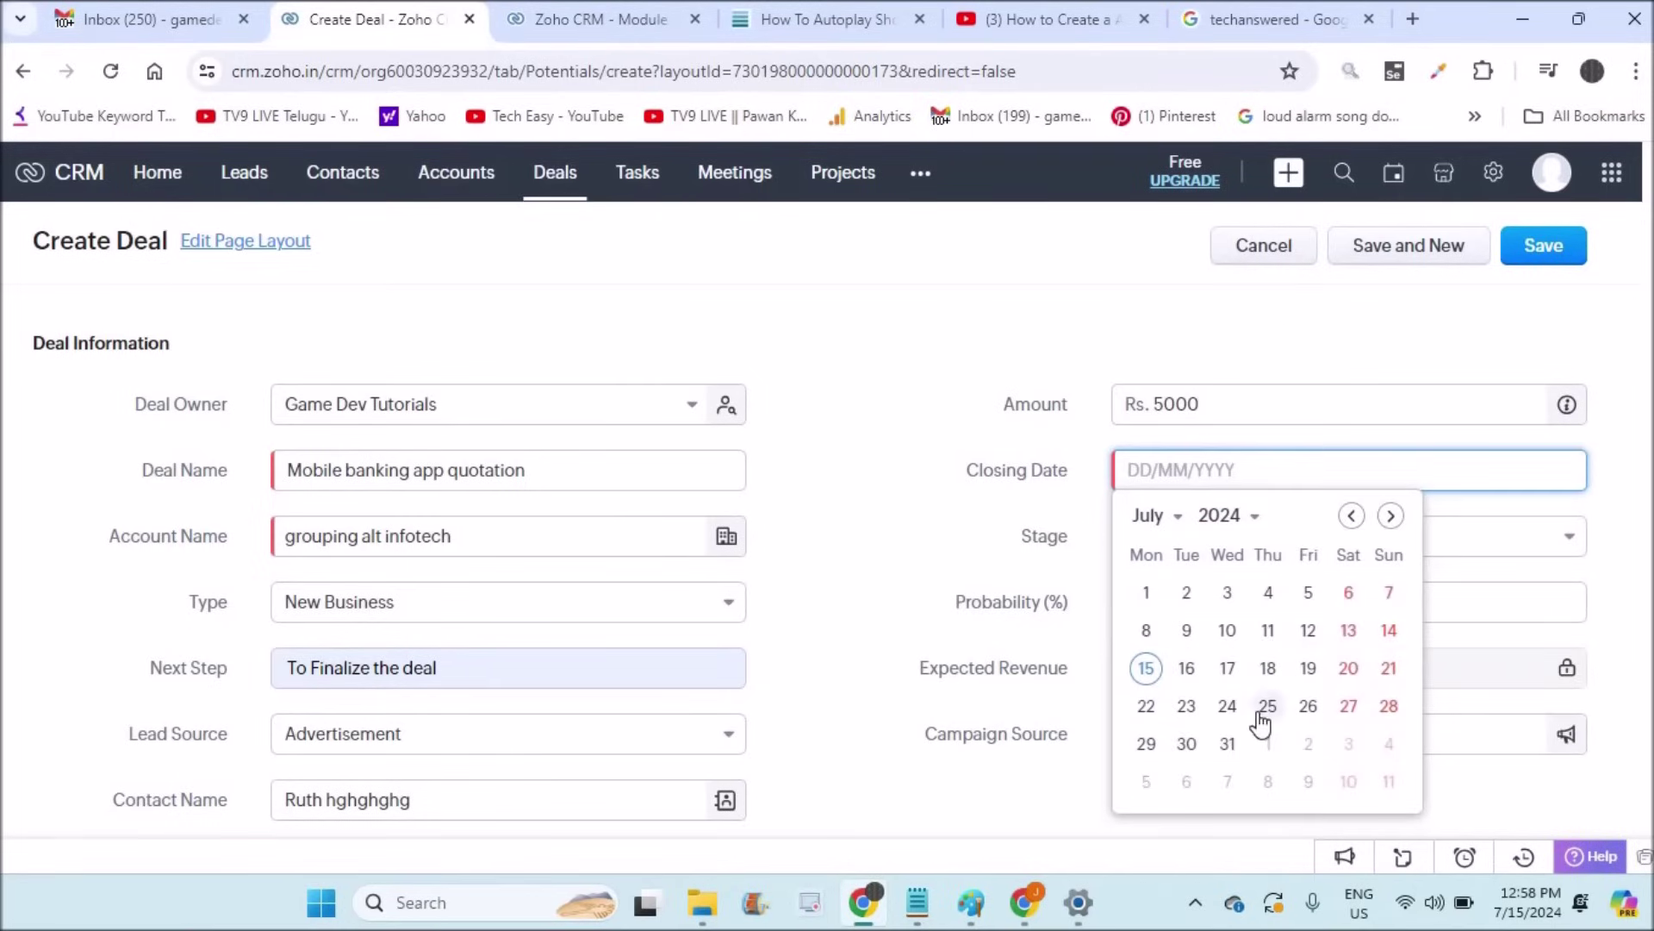
click(1146, 708)
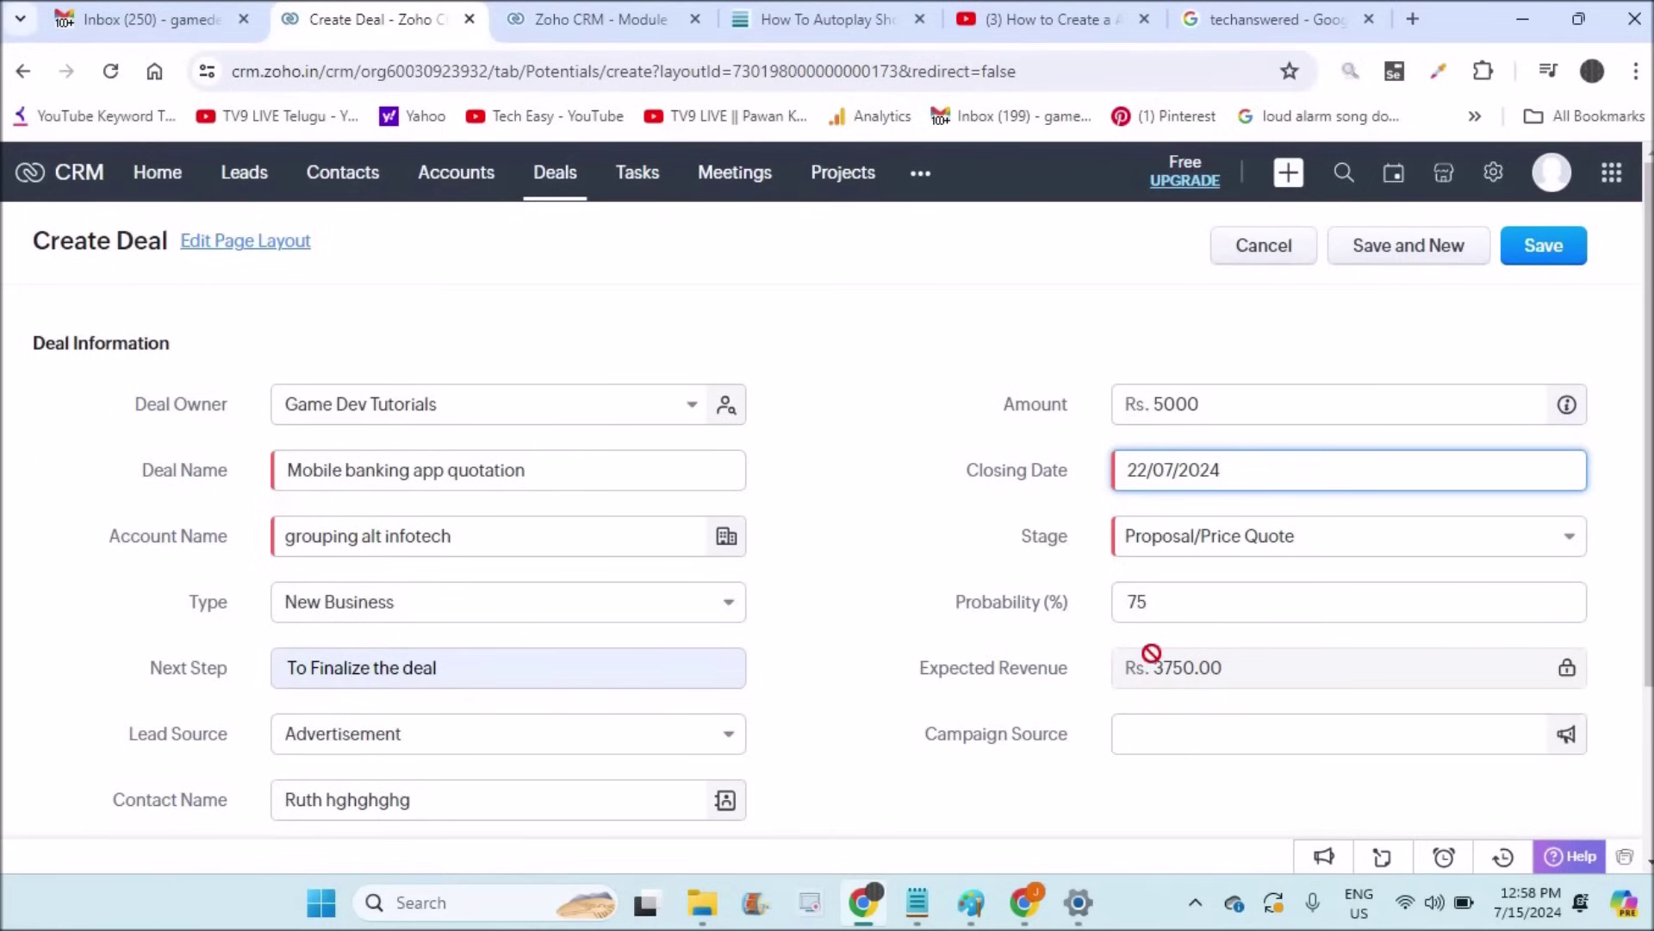
click(1211, 407)
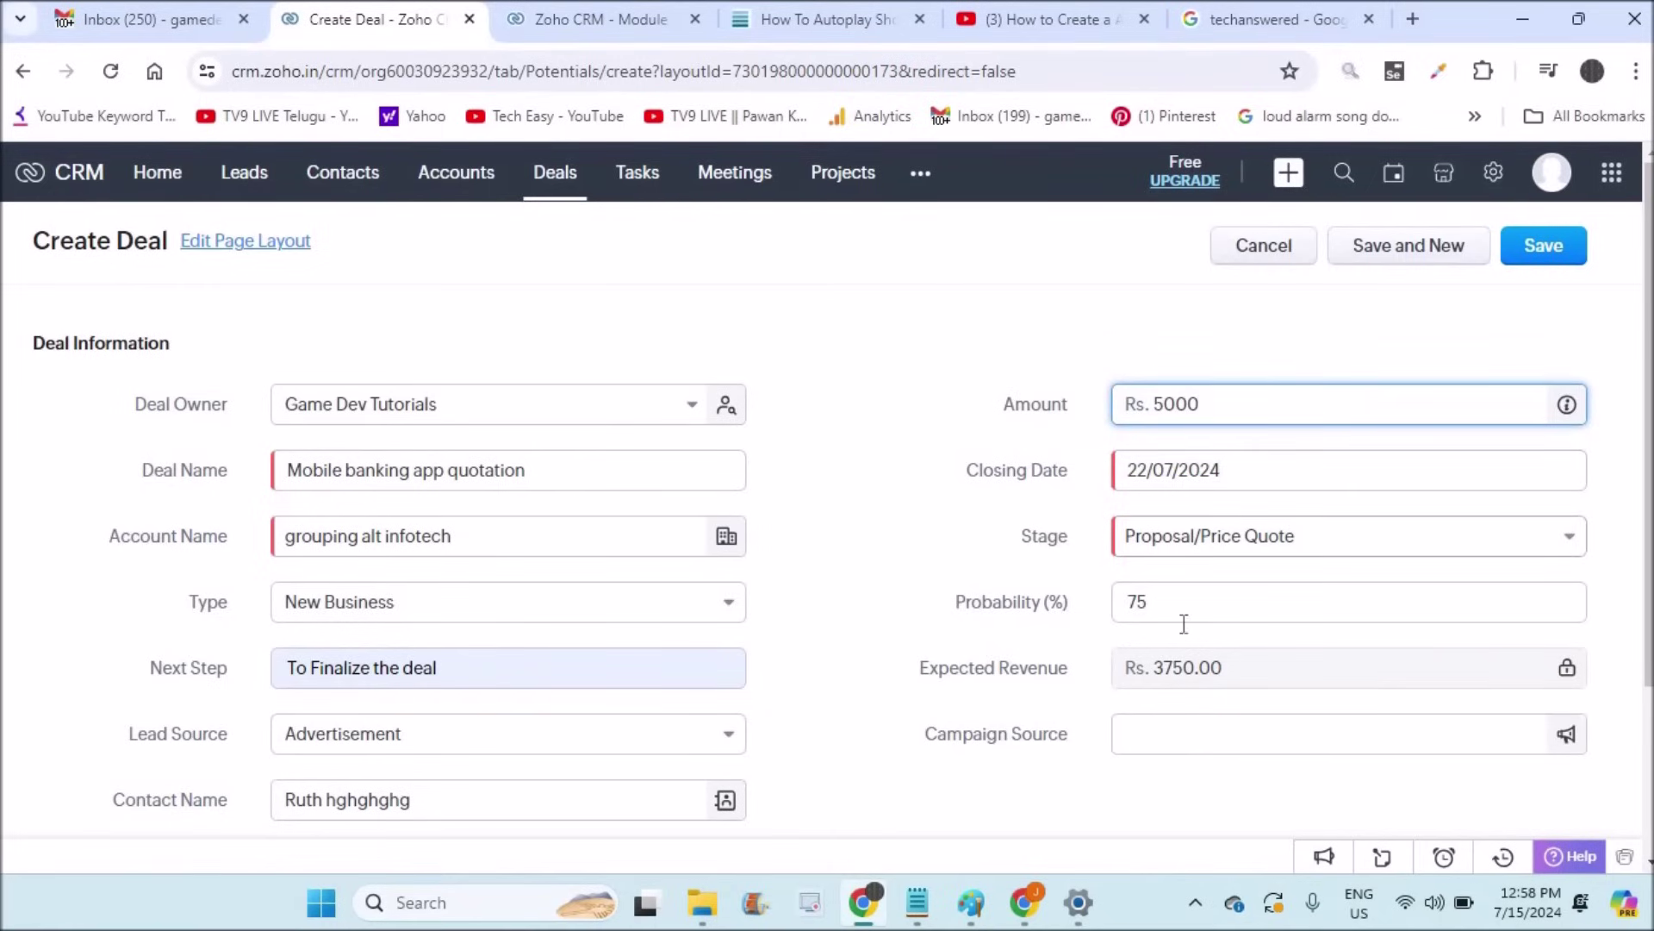
scroll(870, 482, down, 3)
click(297, 743)
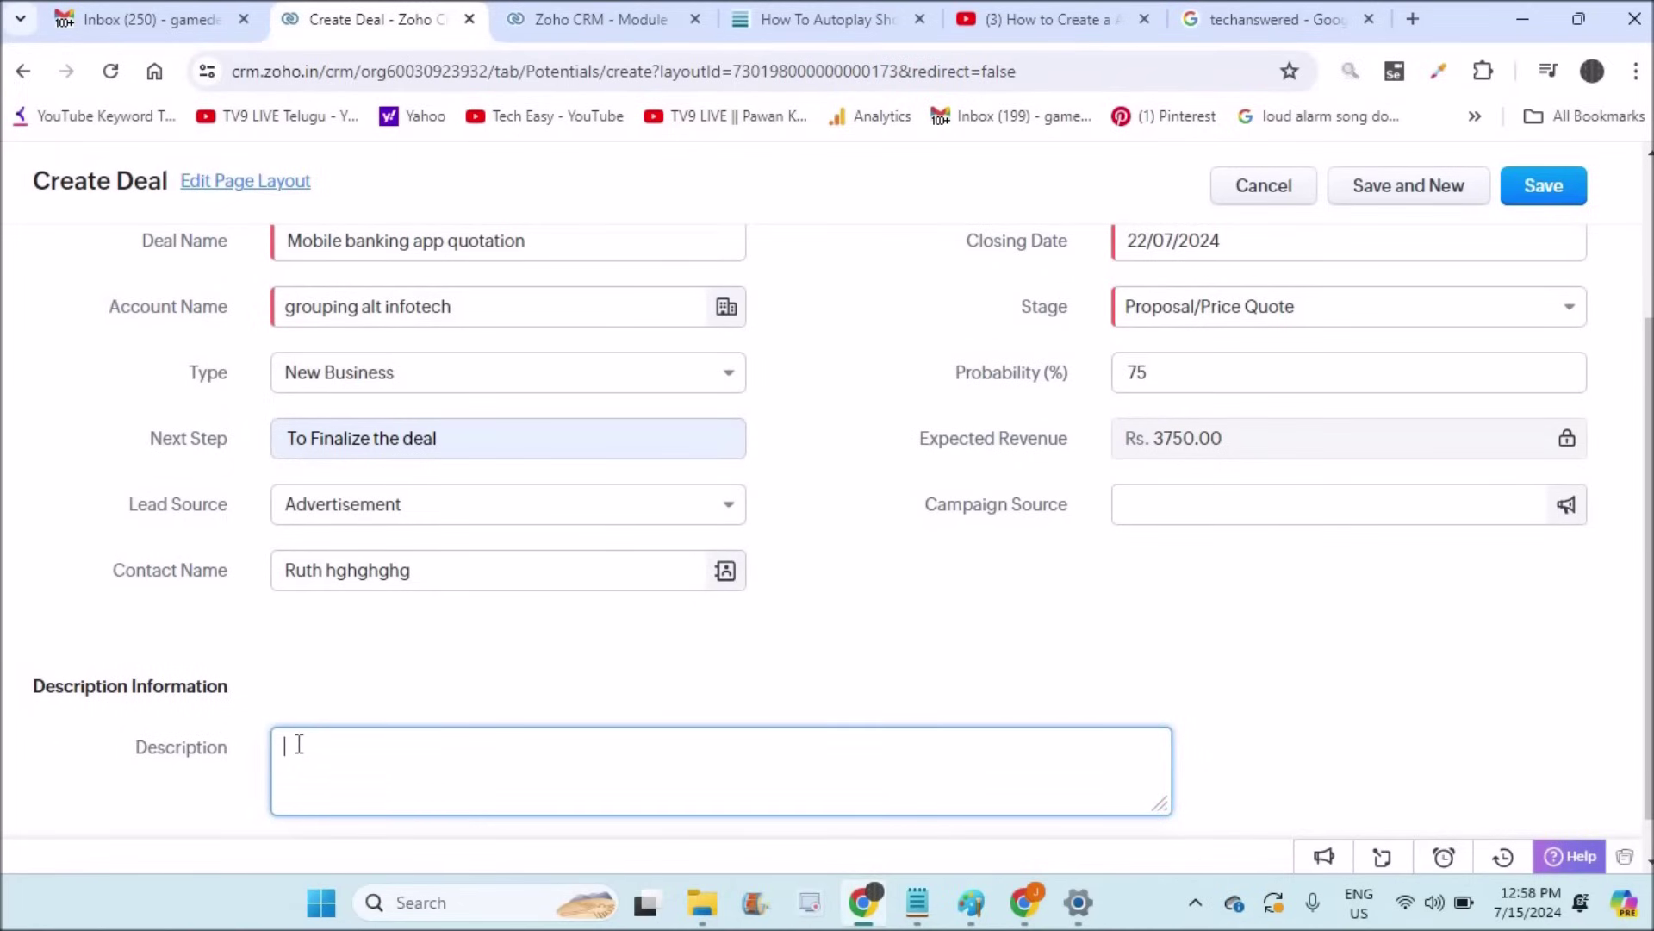
Step: Enter the description 'deal discusiion about price on mobile banking app developement' and save the deal
click(1648, 284)
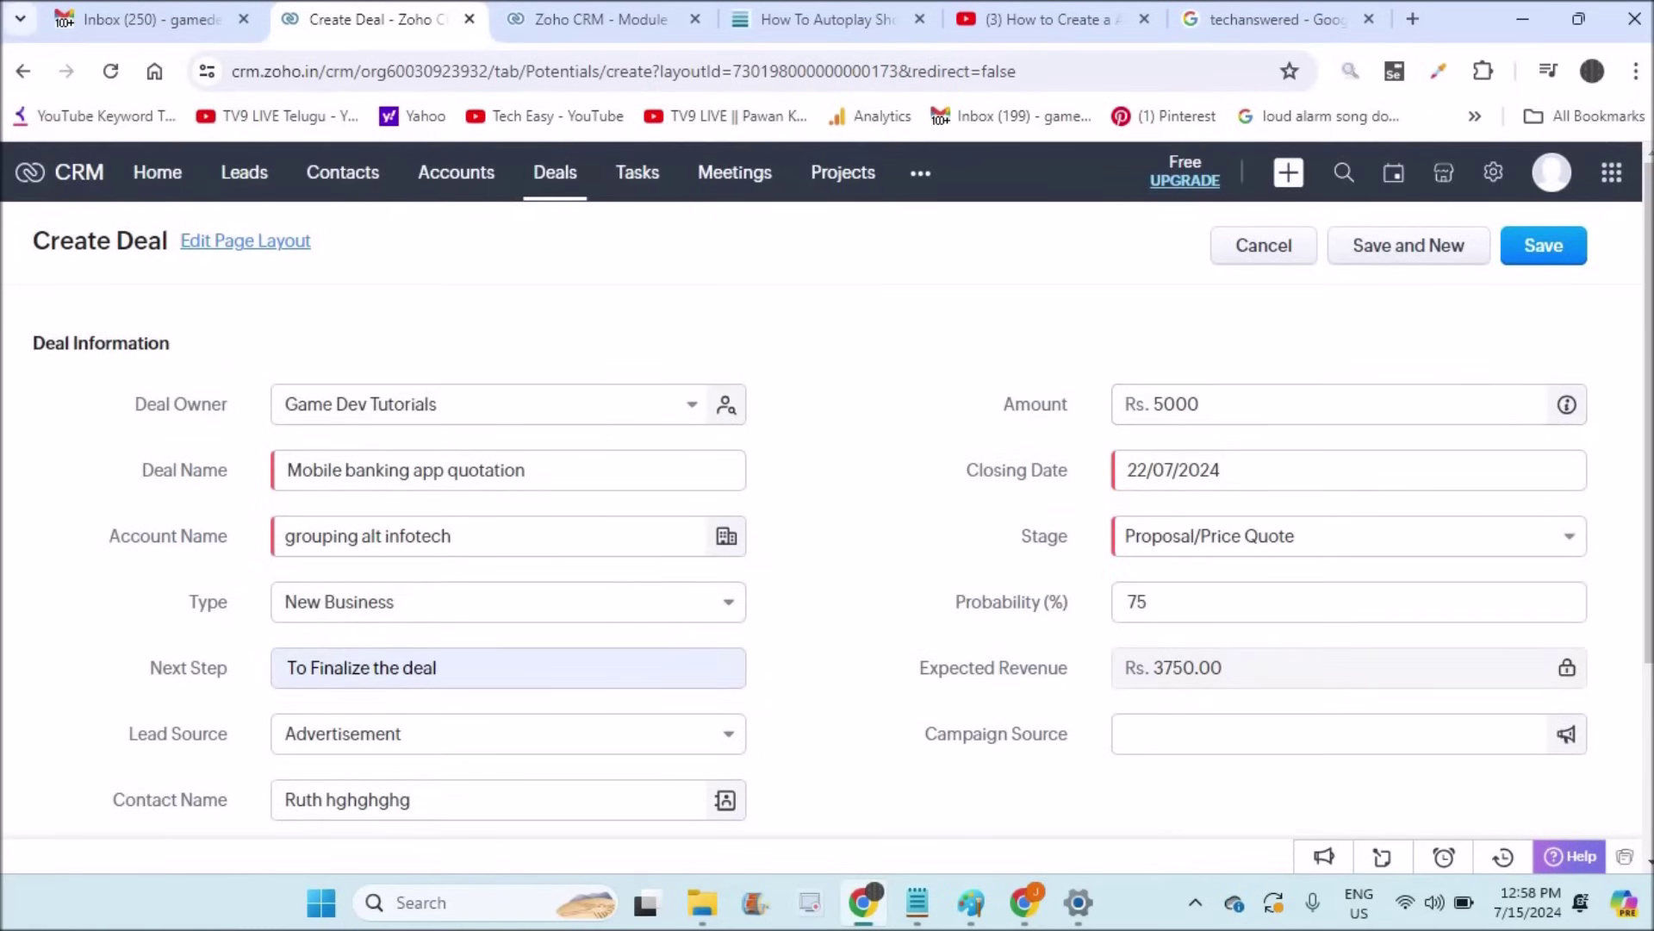
scroll(1379, 586, down, 4)
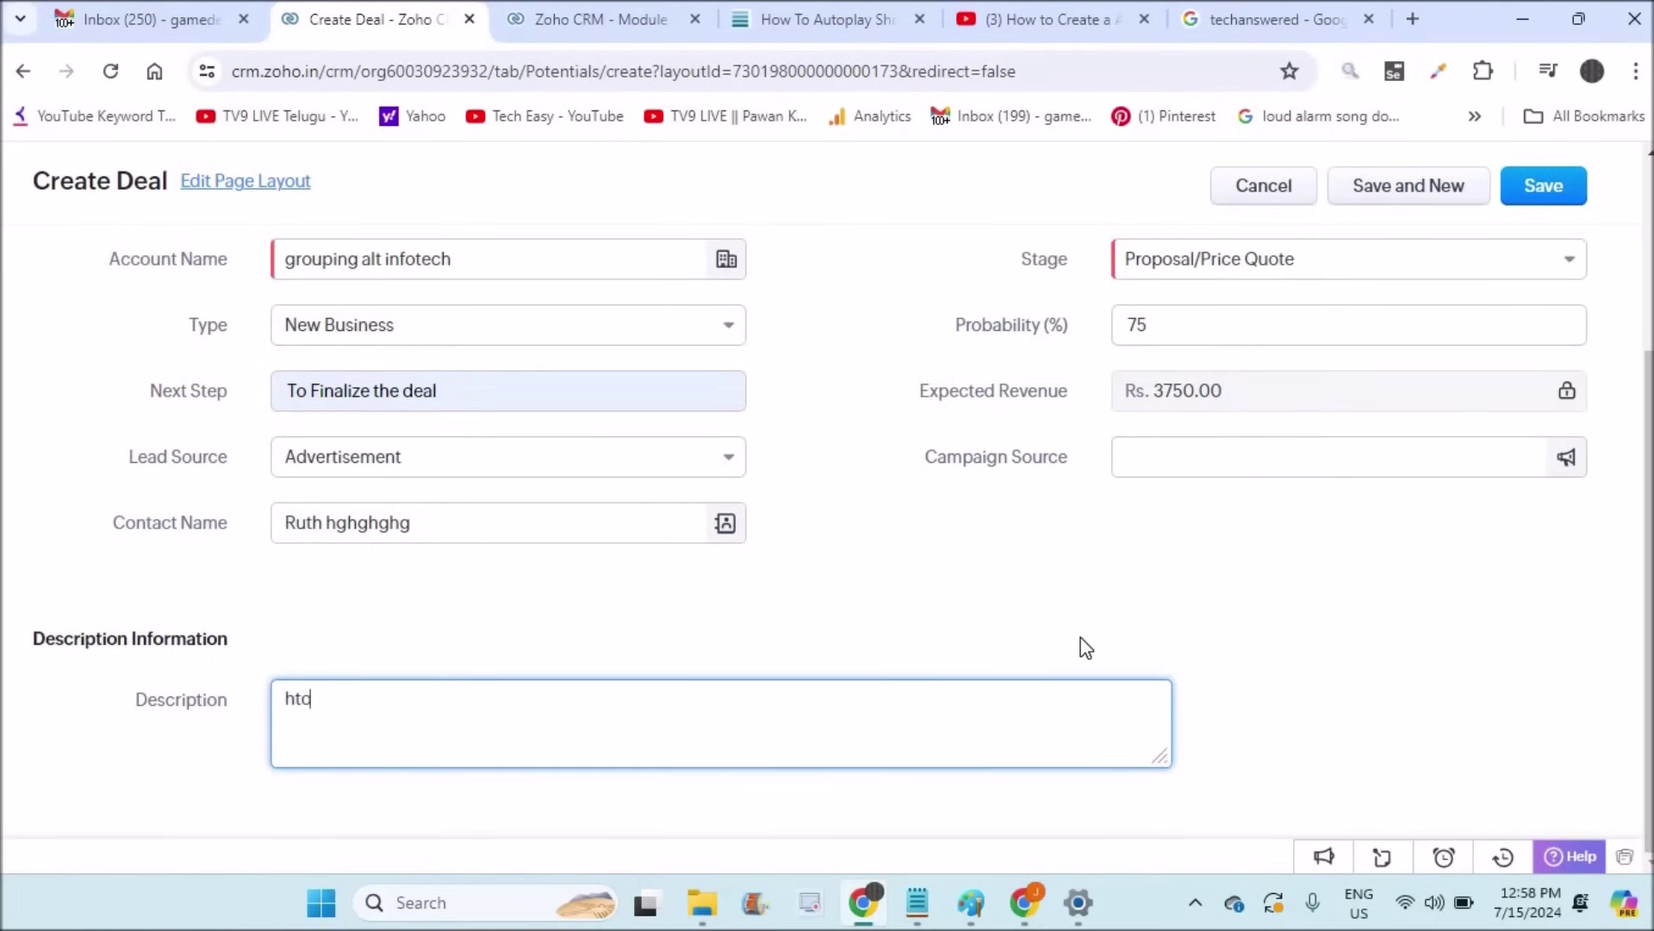
text(deal discusiion about price on mobile banking app developement)
click(1542, 192)
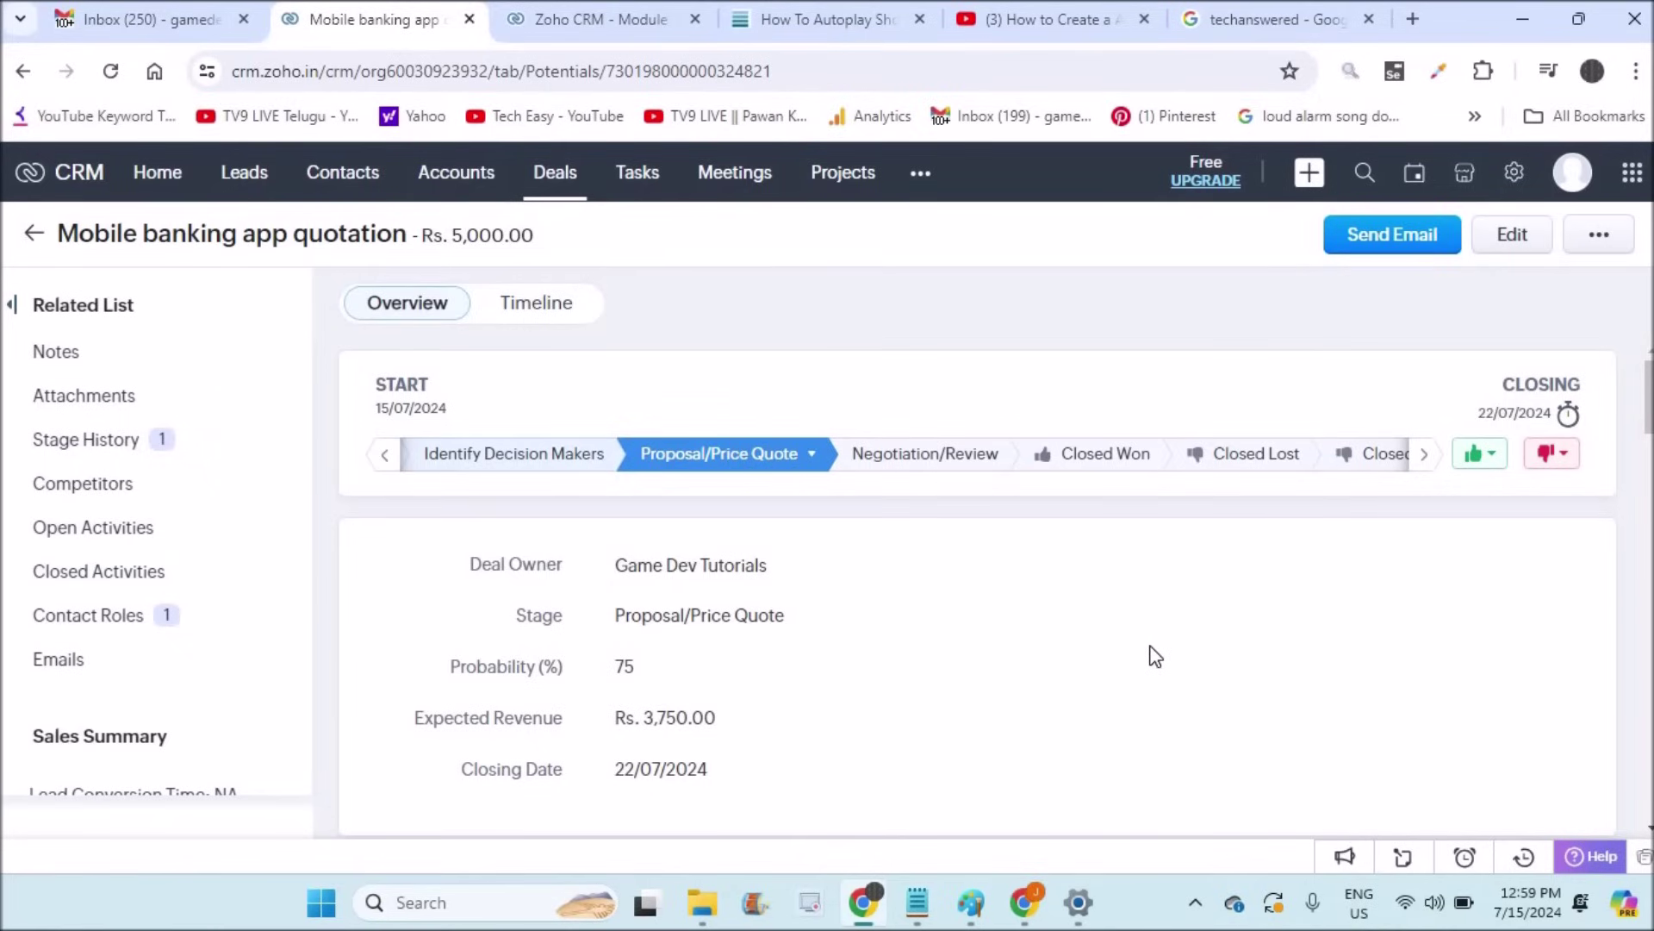
Step: Move the Mobile banking app quotation deal to Negotiation/Review in the stage bar
click(924, 455)
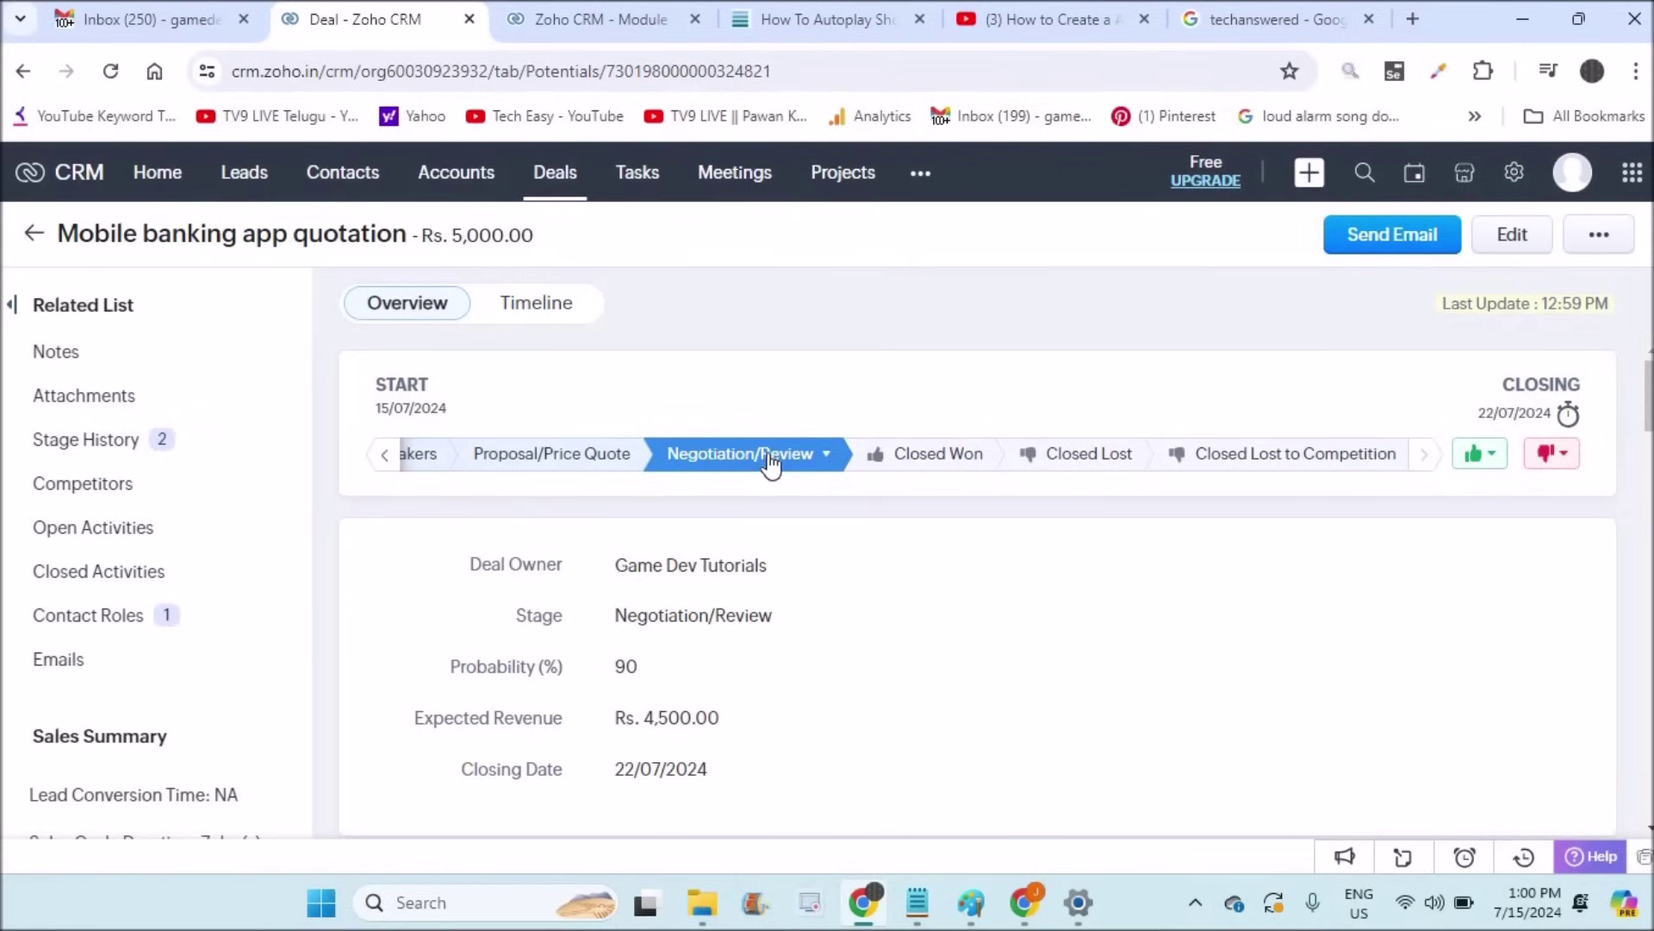
Step: Set the deal to Closed Won, changing its closing date to 23 July 2024
click(918, 459)
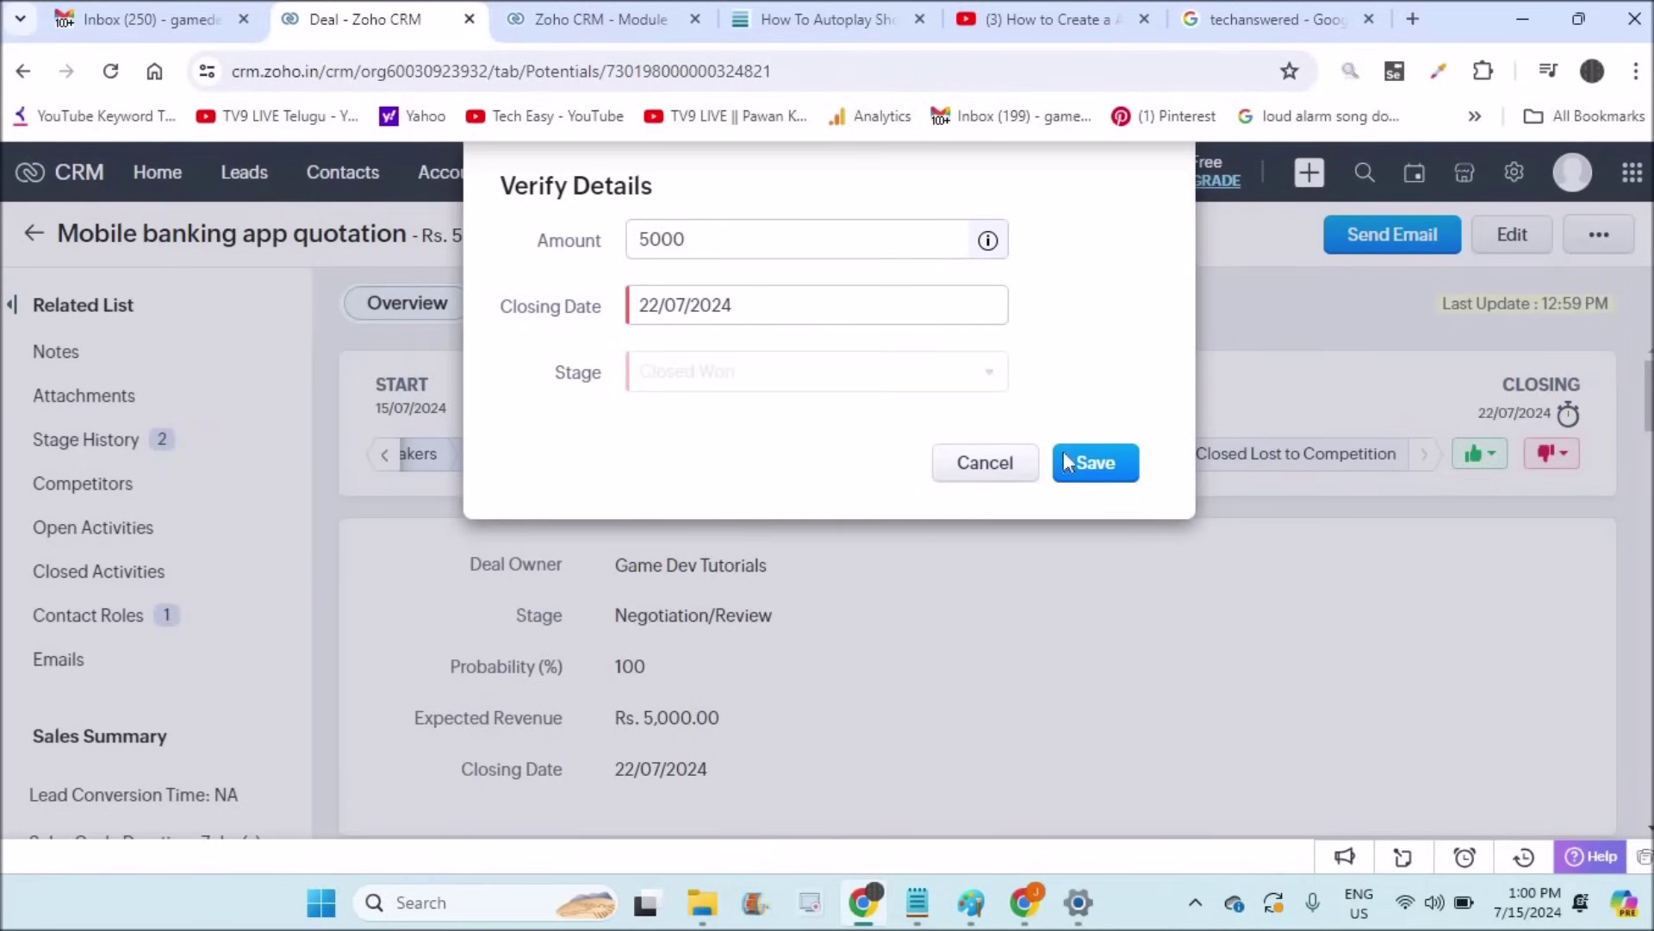
click(797, 305)
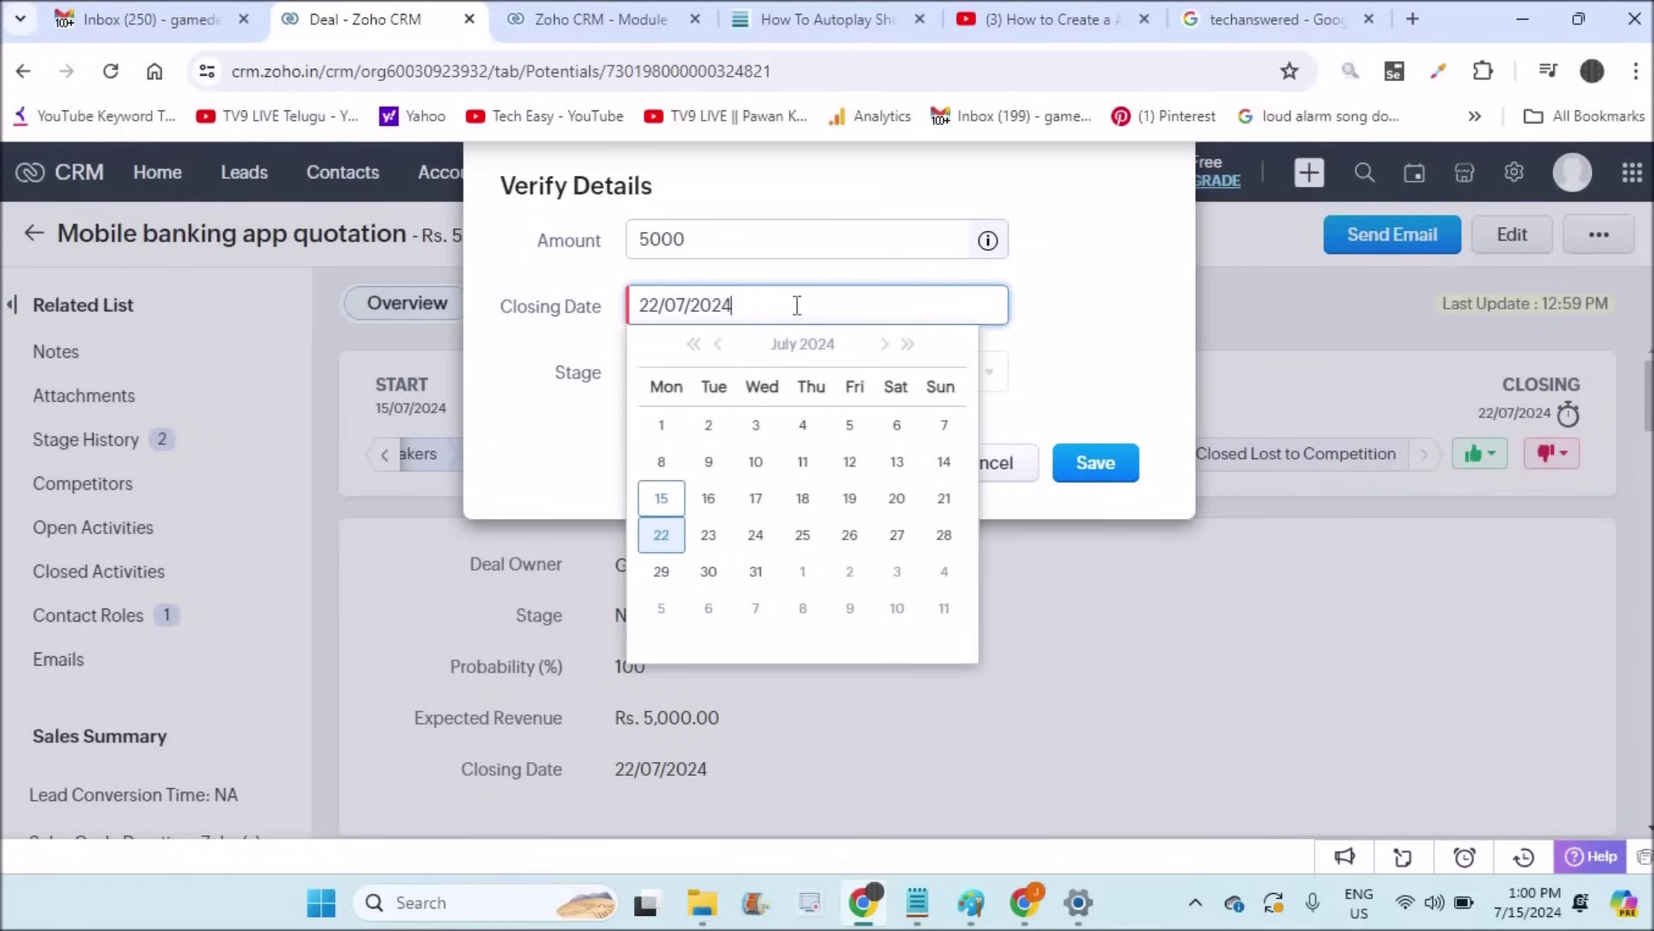
click(708, 536)
click(1101, 465)
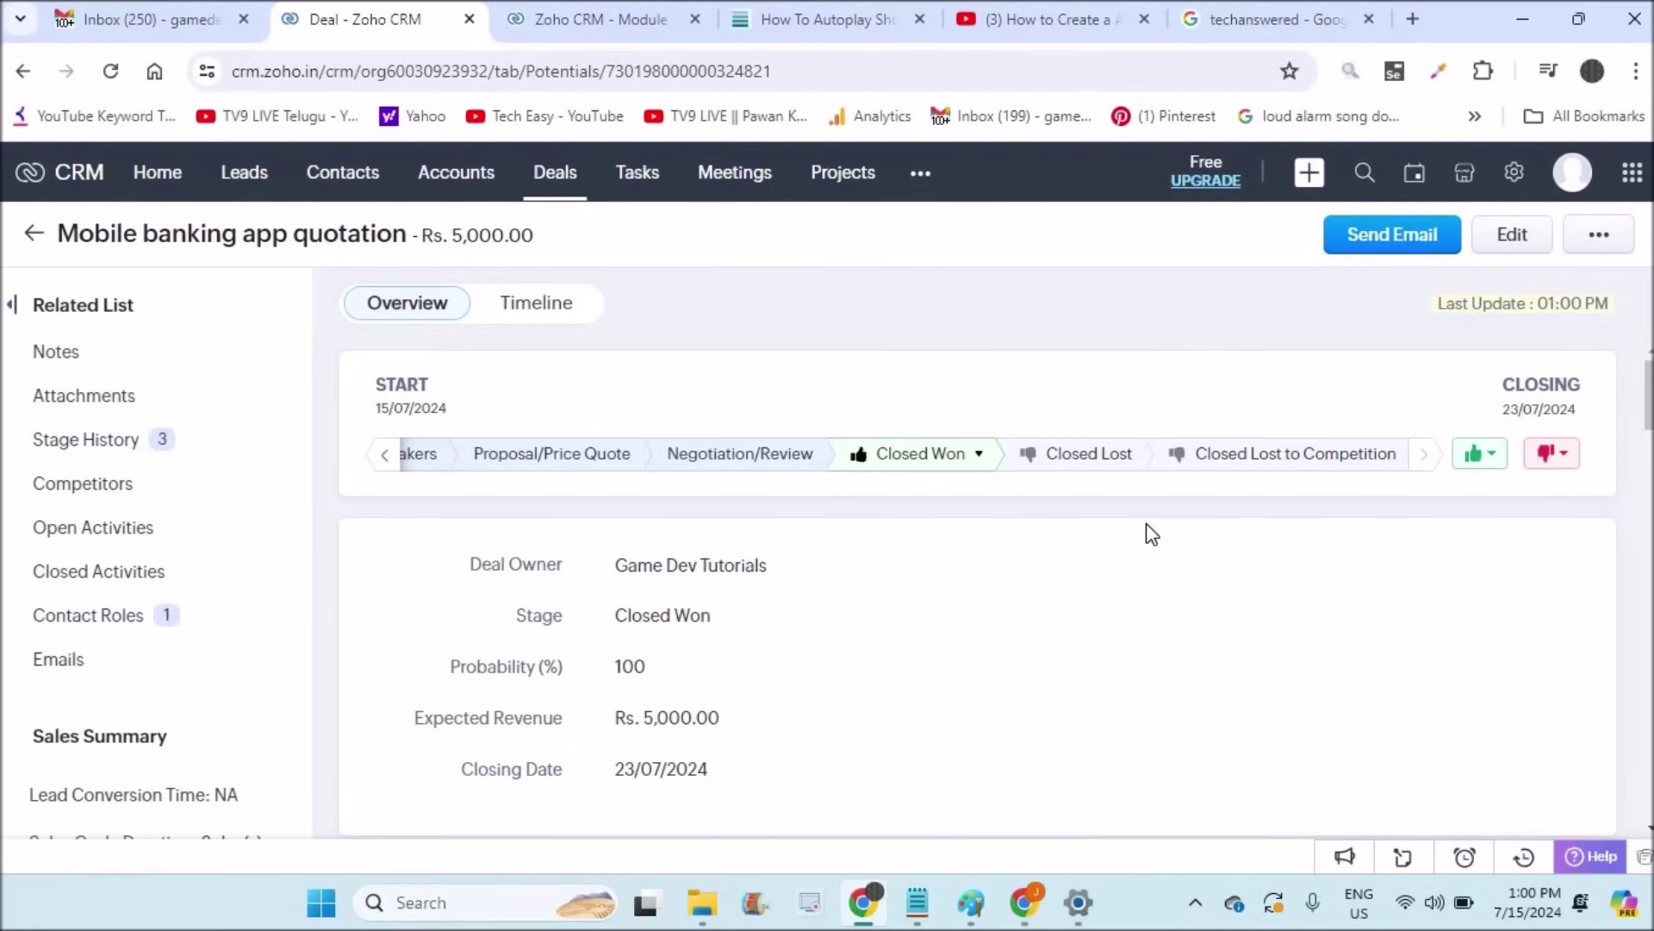
Step: Show the deal's Stage History and scroll across its columns to read all three entries
click(90, 448)
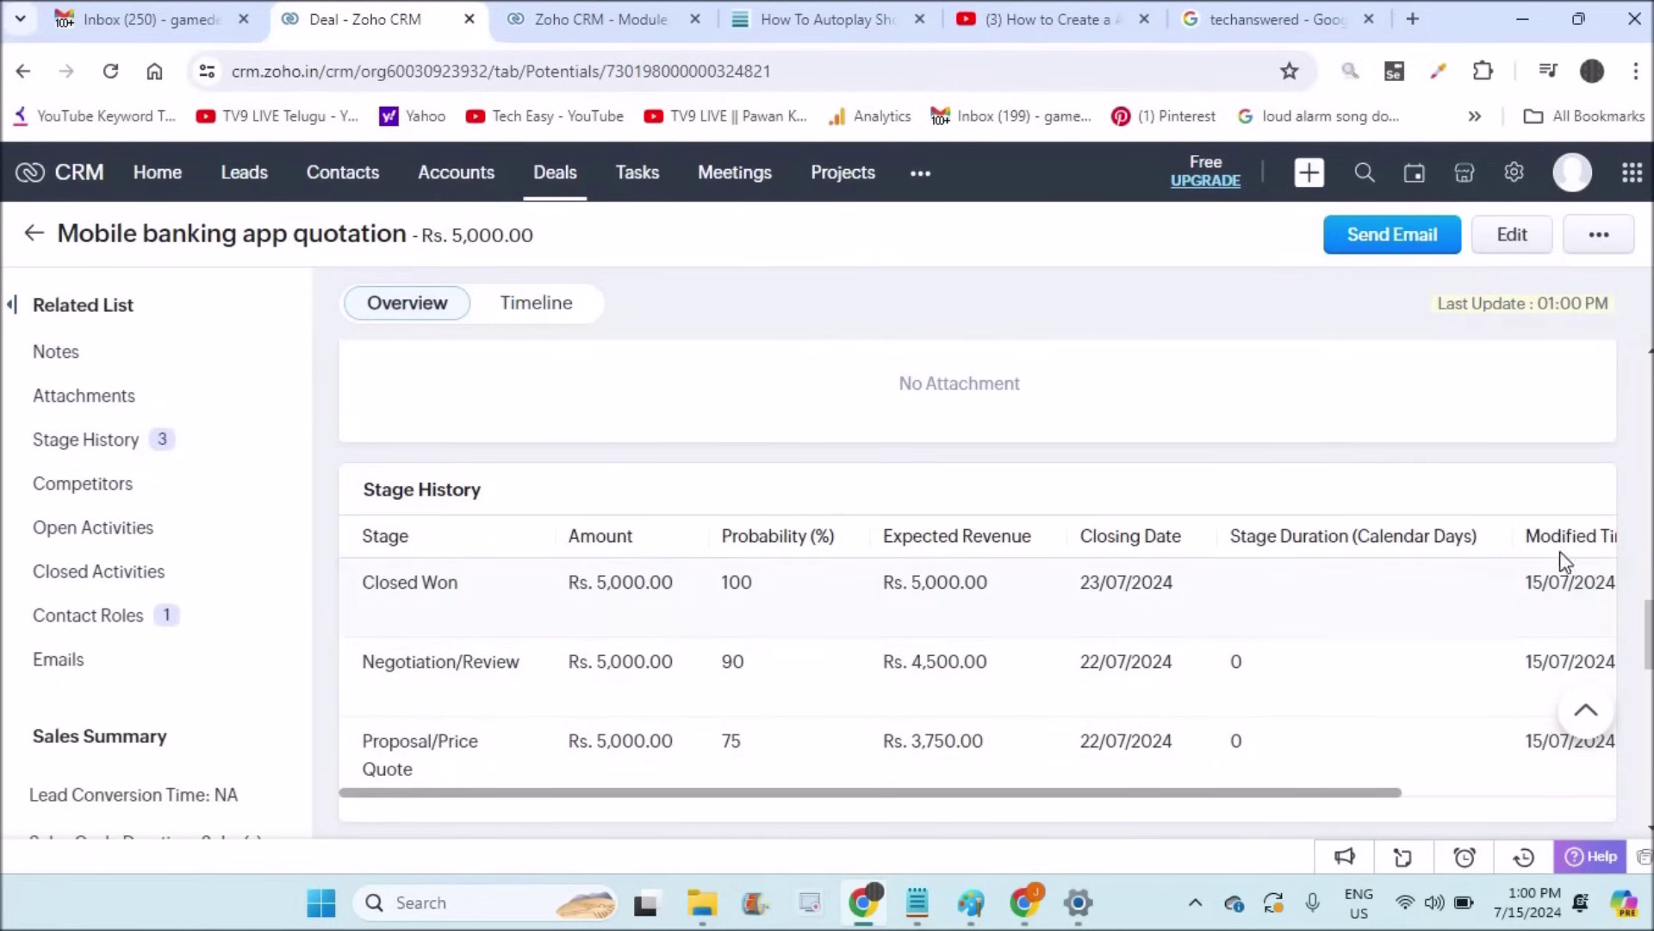
drag(1388, 793, 1613, 793)
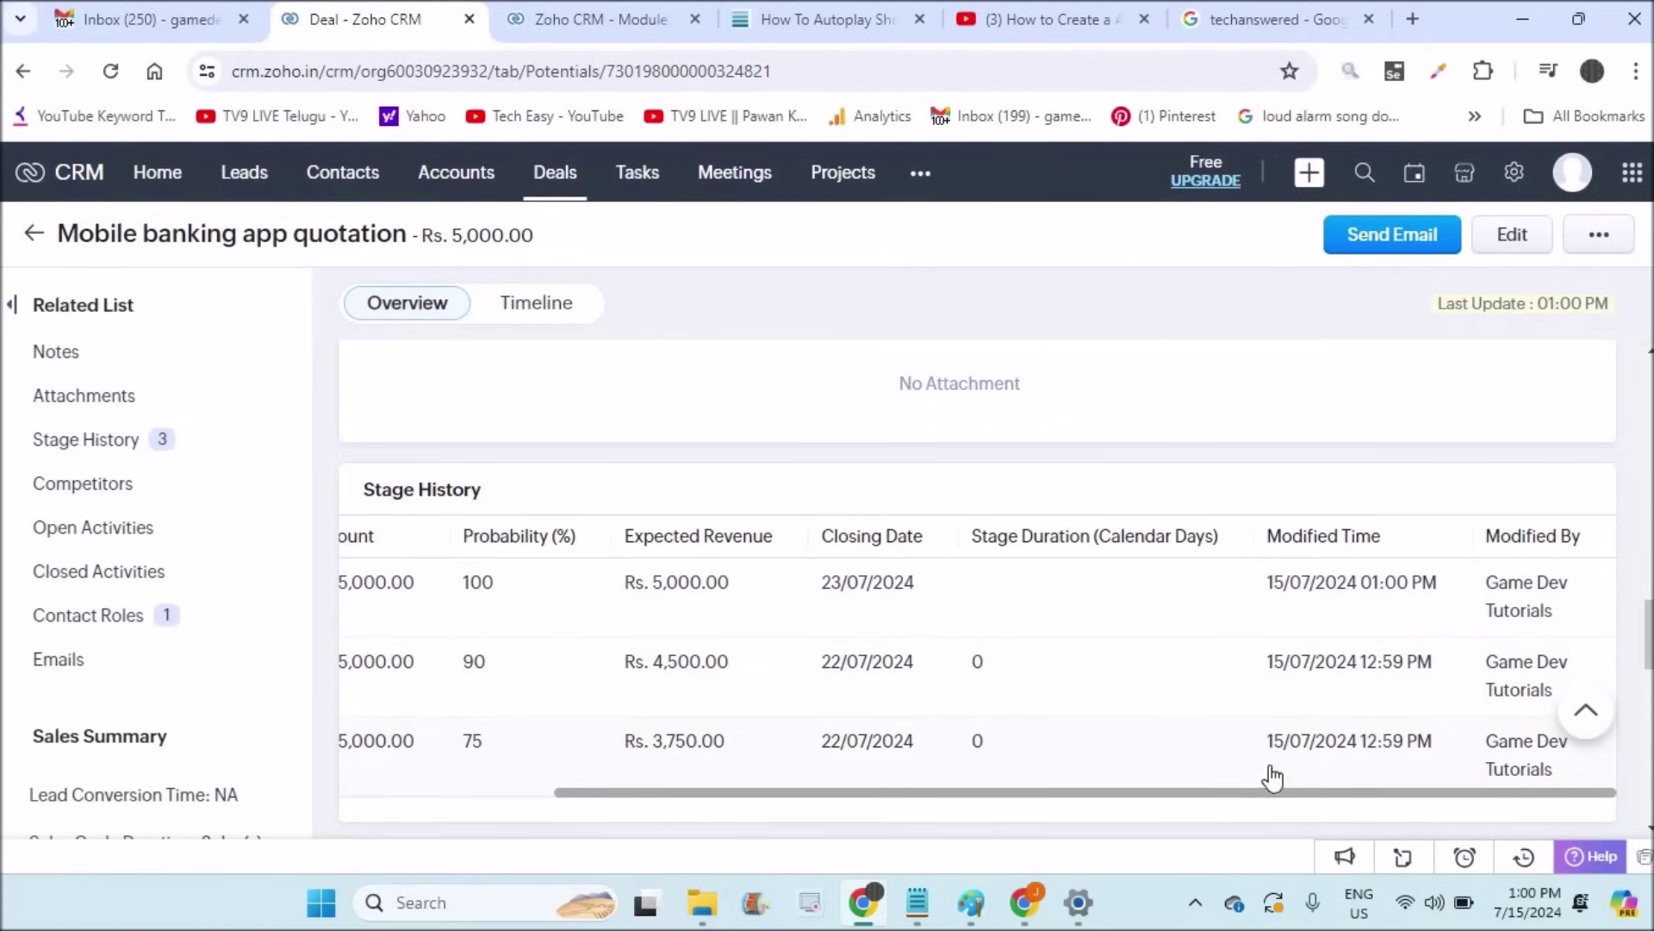
drag(1252, 793, 906, 814)
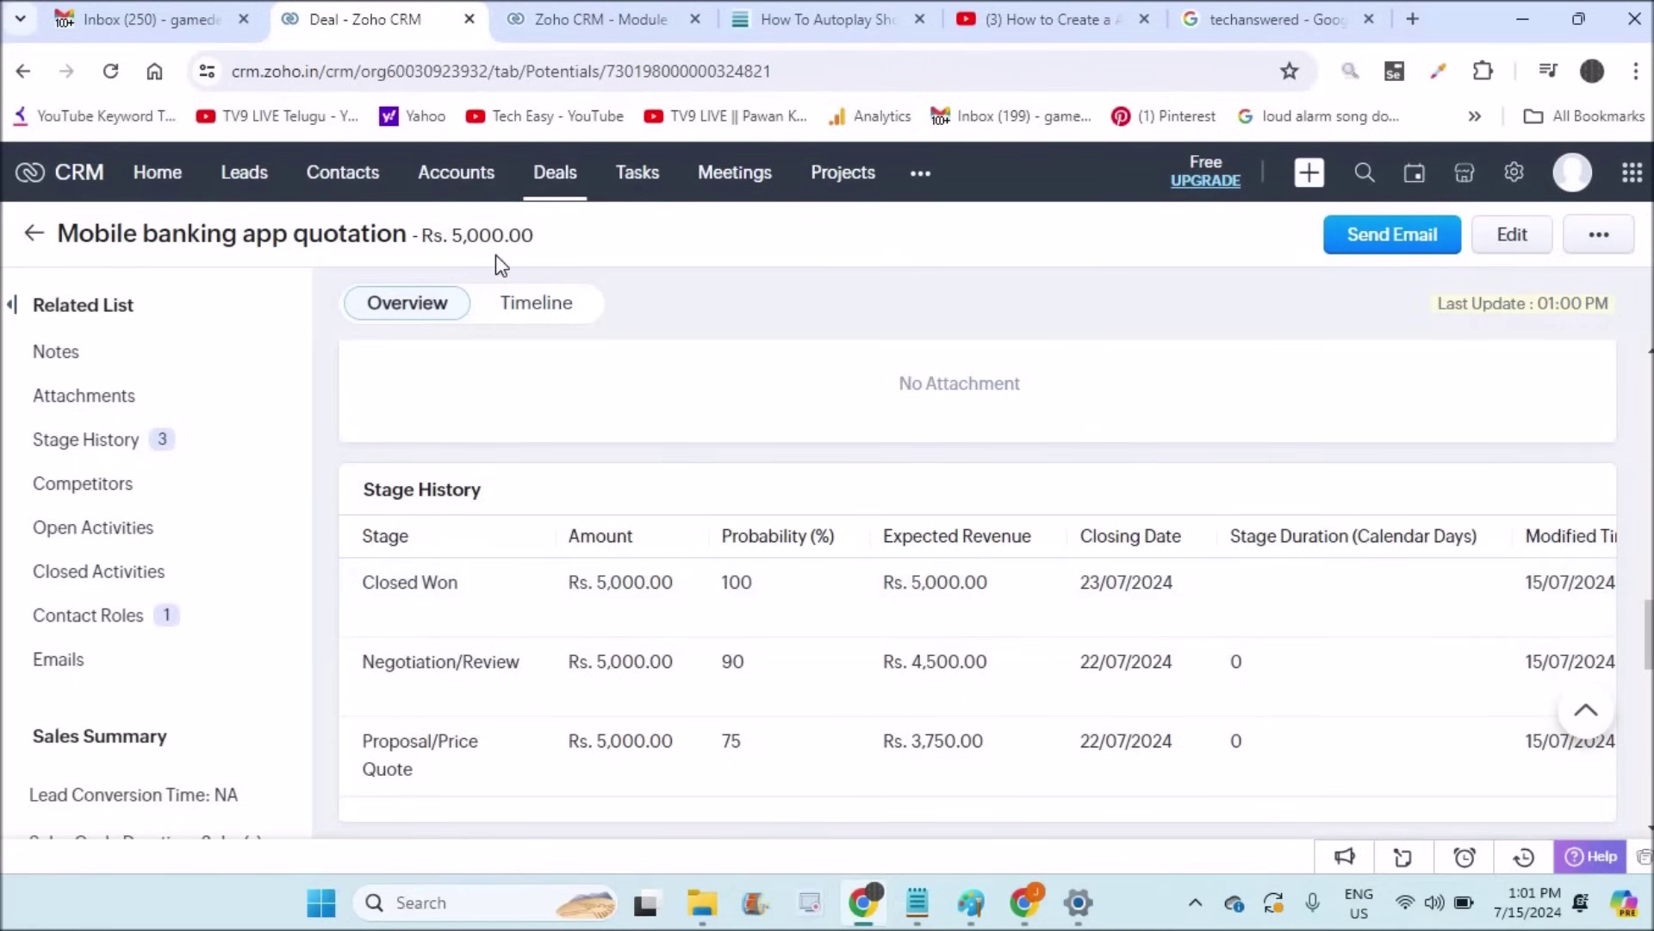
Step: Open the quote with xyz company deal from the Deals kanban and view its Stage History
click(569, 177)
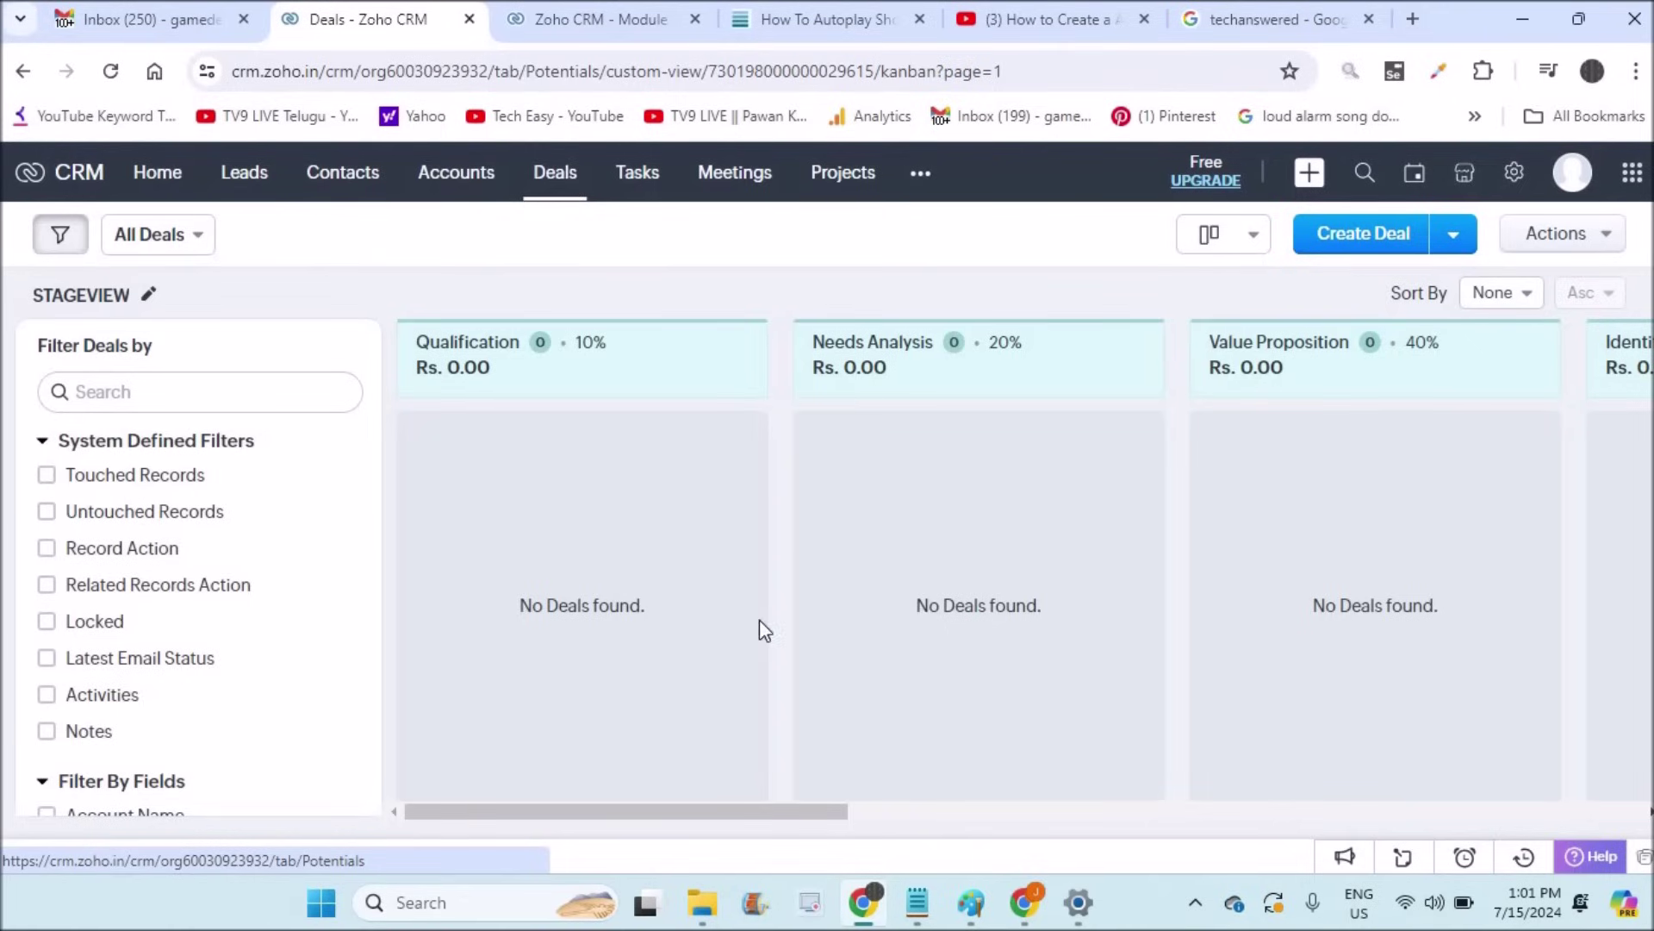
drag(778, 819, 1175, 809)
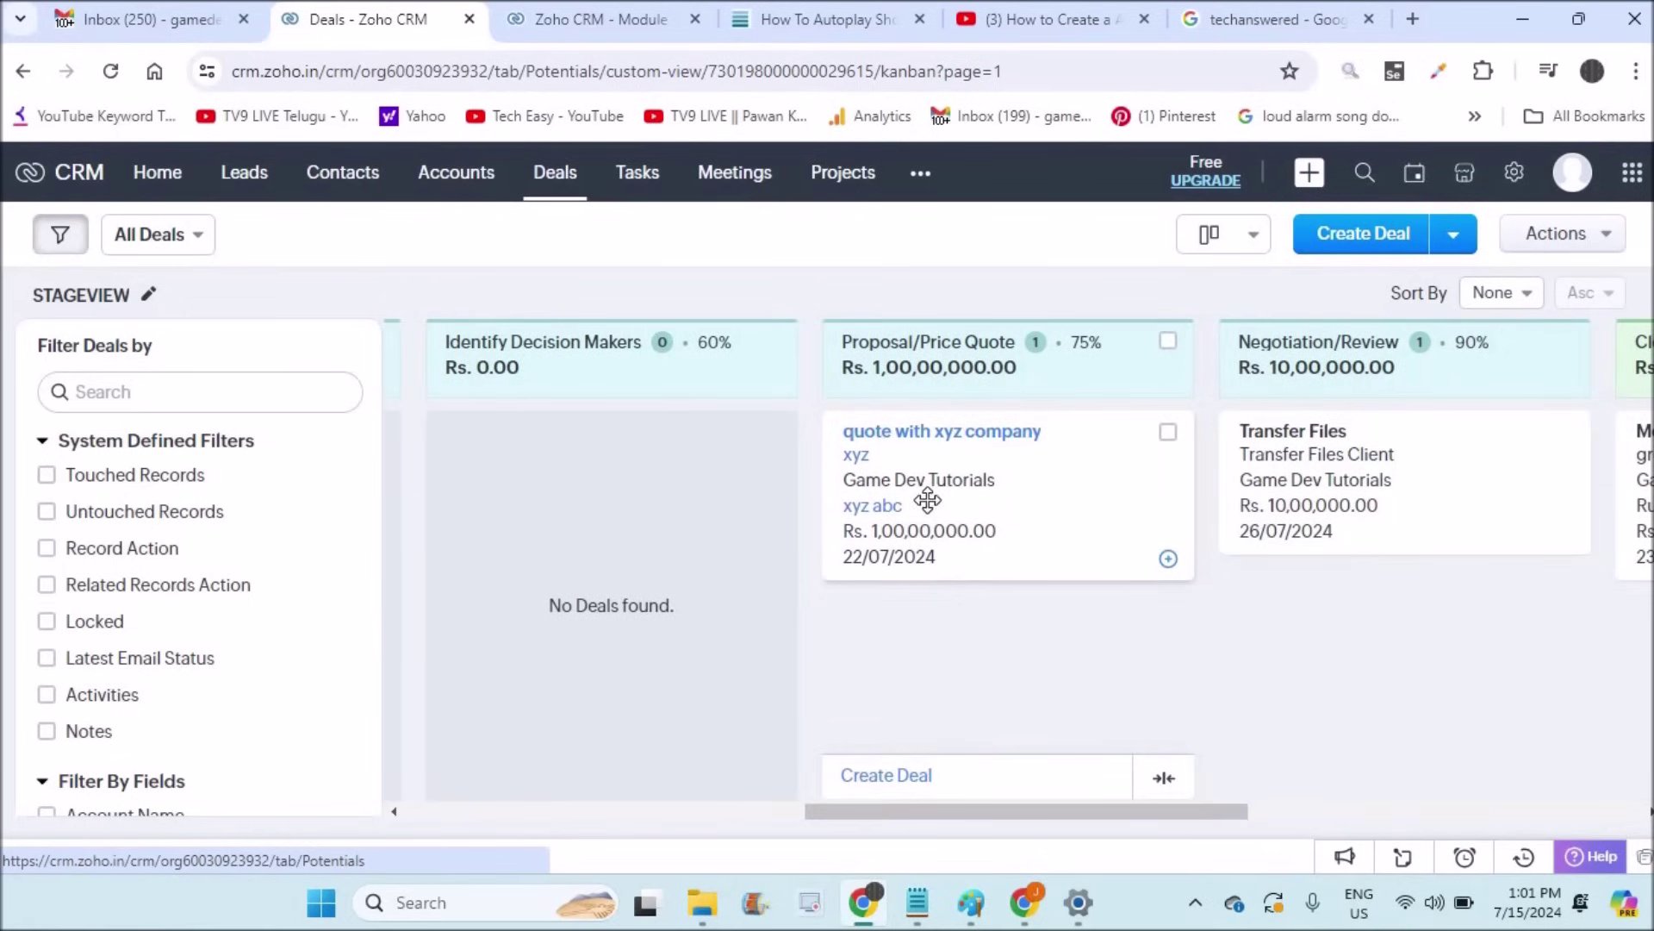
click(962, 443)
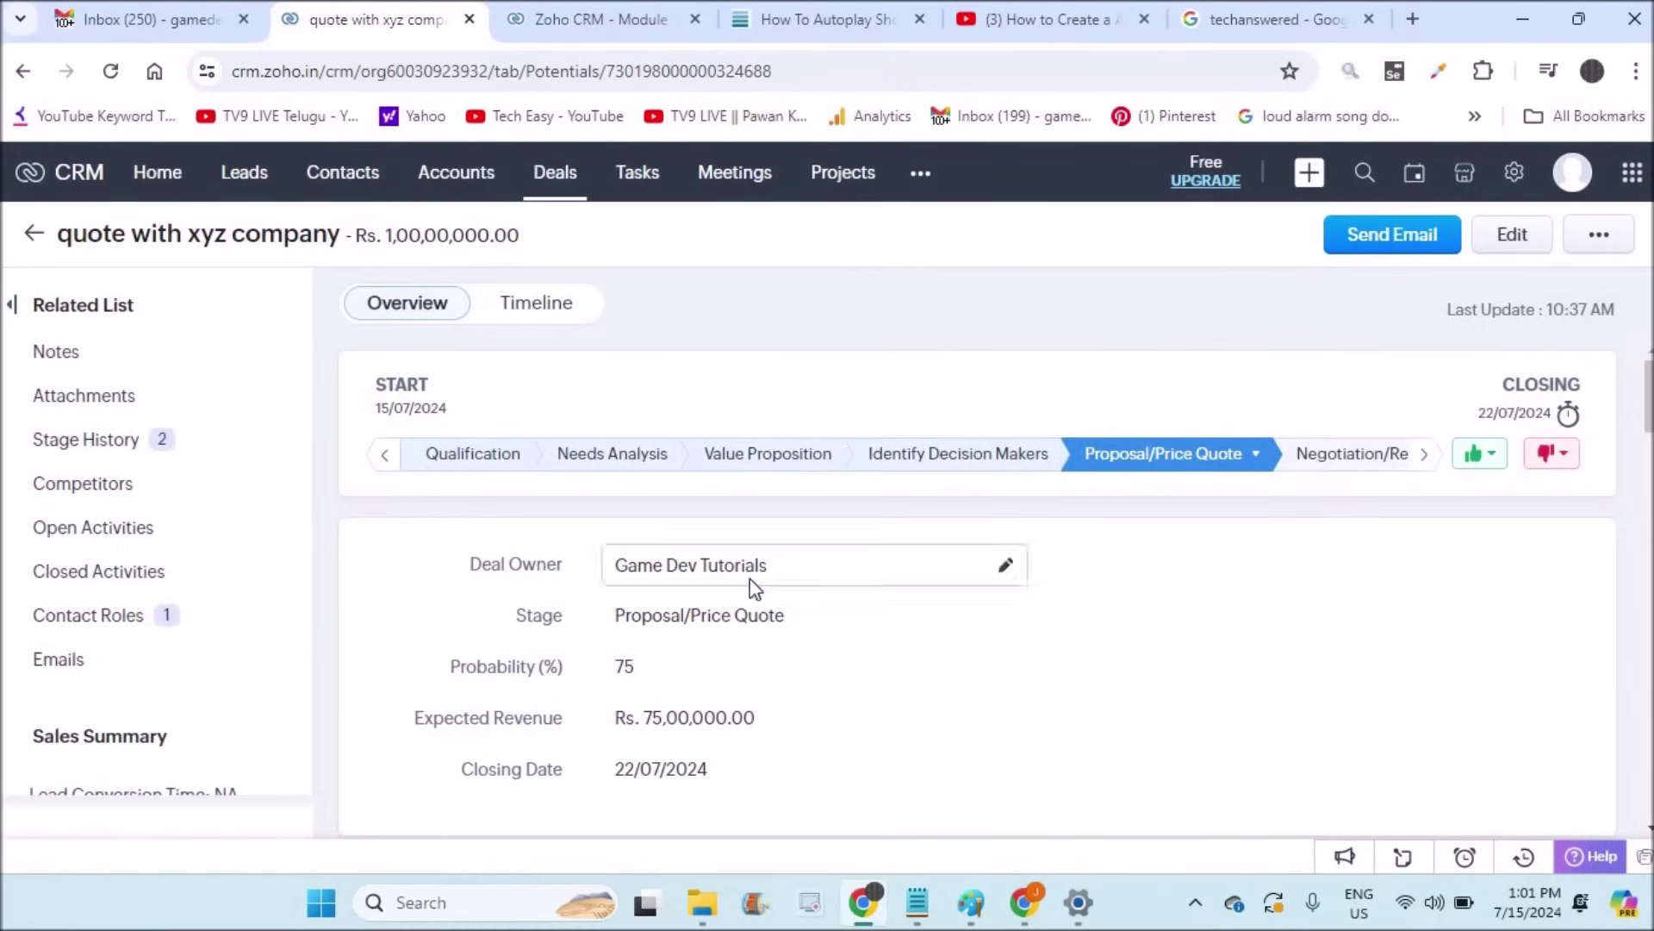
click(36, 446)
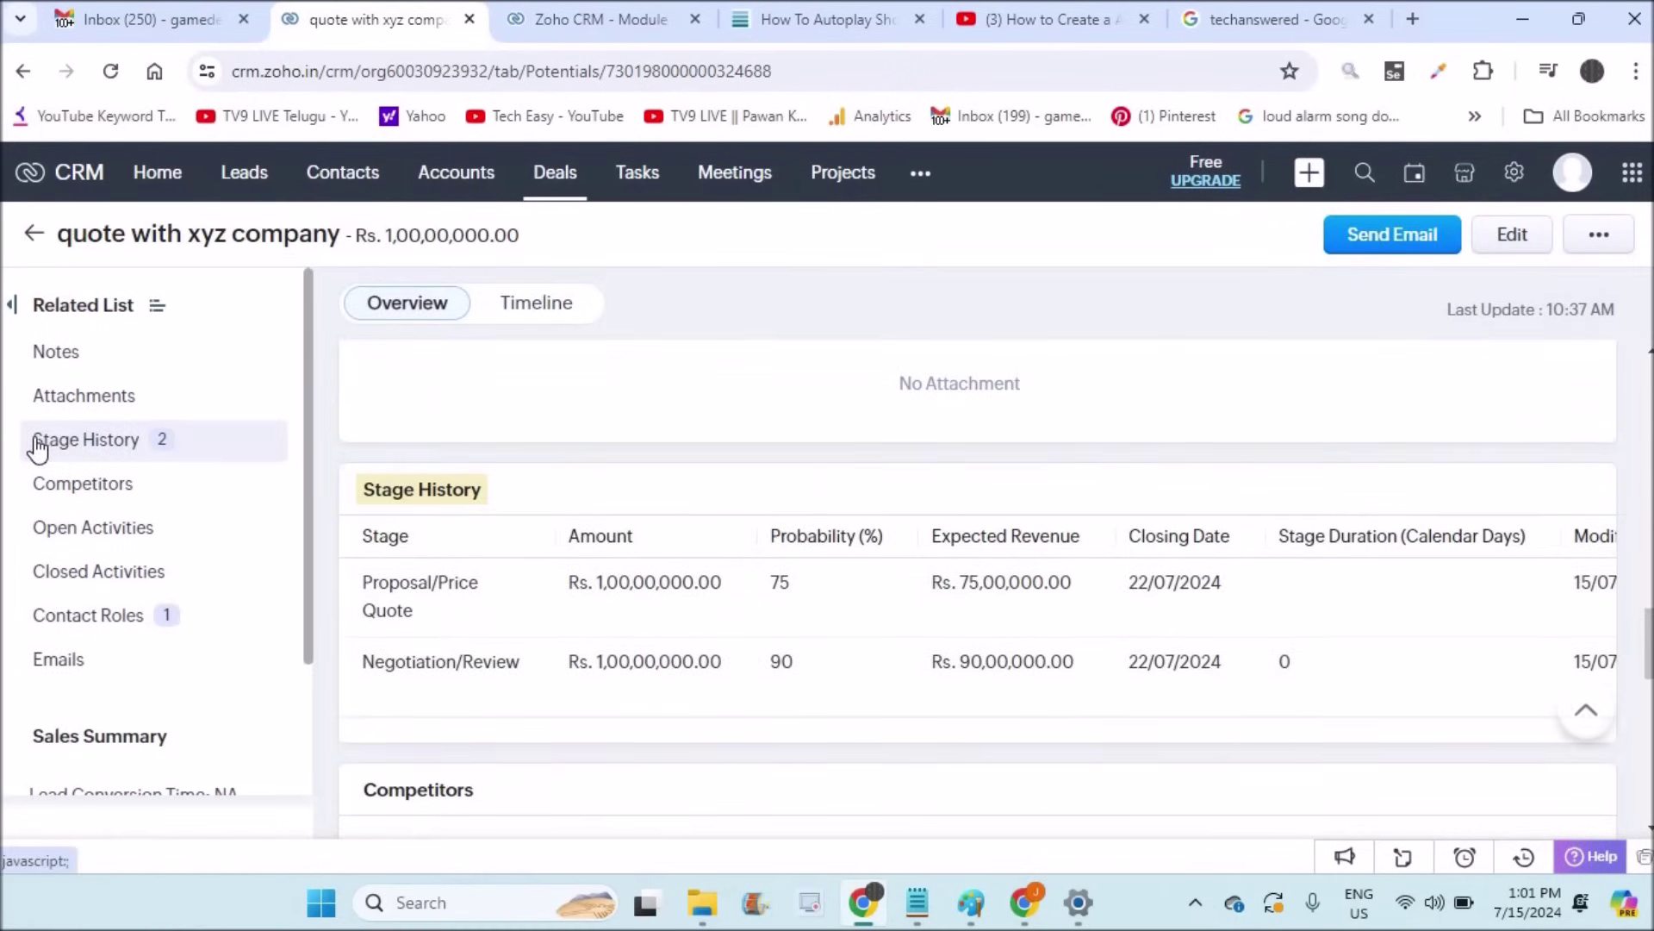